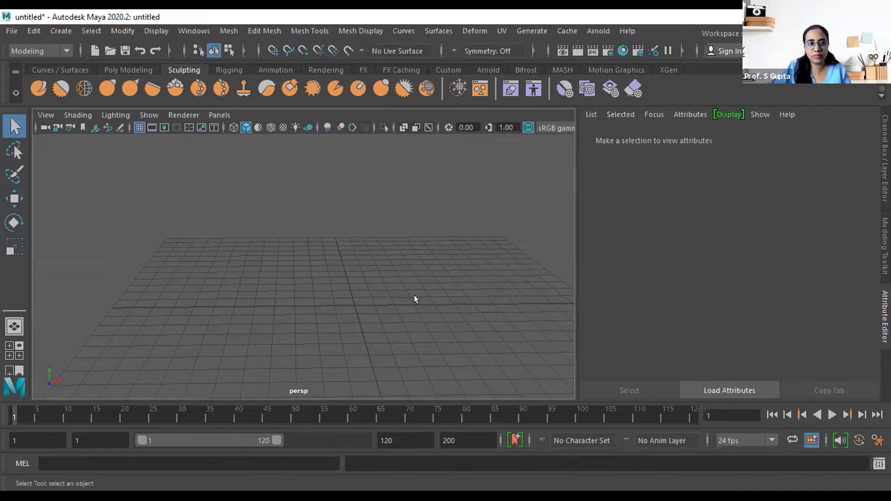
Create a polygon plane and scale it in X and Z until it extends past the grid's sides as a ground surface.
click(111, 70)
alt+drag(319, 247, 324, 281)
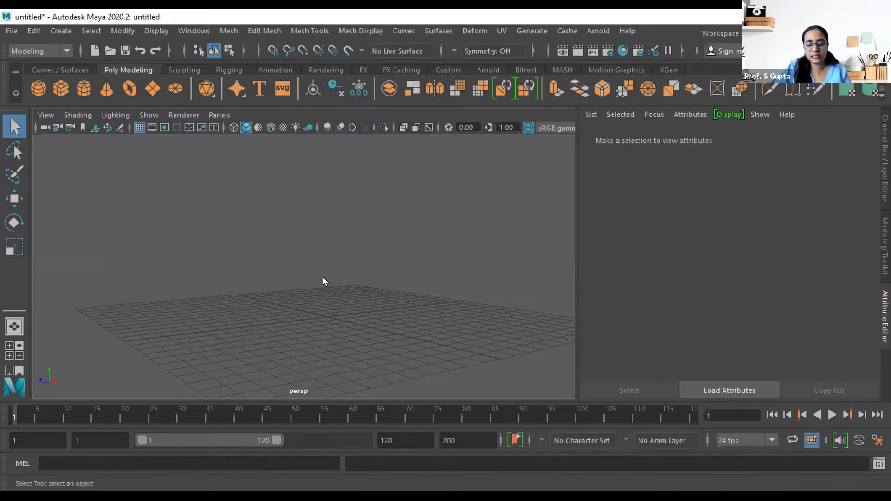
alt+drag(412, 324, 406, 331)
click(153, 88)
alt+drag(324, 330, 356, 361)
key(r)
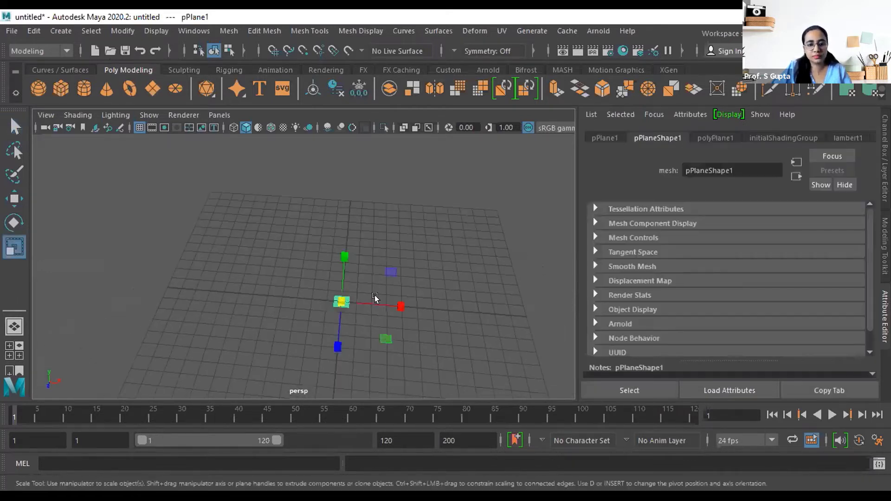
drag(398, 303, 707, 302)
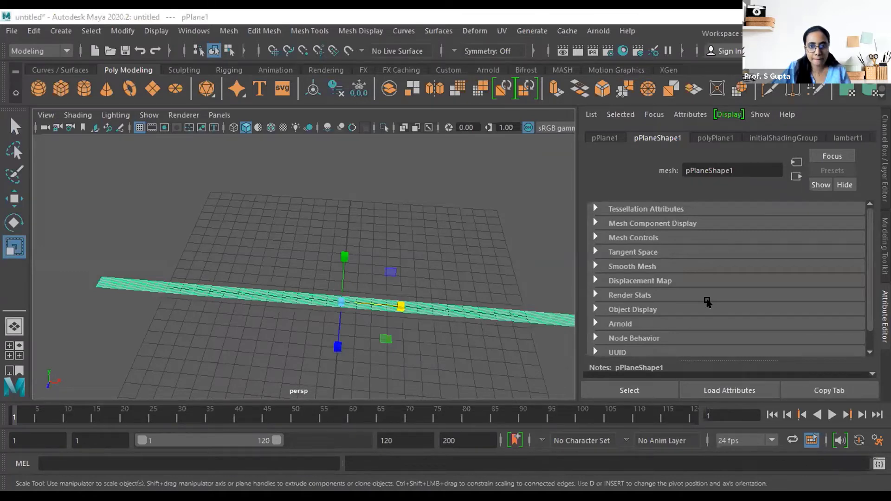
drag(355, 334, 552, 348)
alt+drag(409, 323, 344, 299)
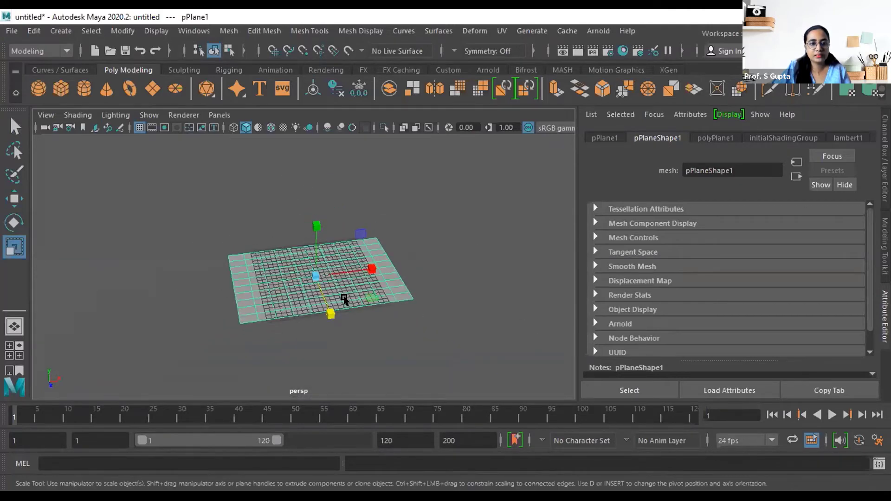
Create a polygon sphere, enlarge it, and move it to about X -13.6, Y 1.44 at the plane's left edge.
scroll(336, 317, up, 5)
alt+drag(364, 332, 325, 321)
click(38, 88)
key(w)
mouse_move(332, 251)
mouse_down()
mouse_move(324, 235)
mouse_move(324, 243)
mouse_up()
key(r)
drag(330, 280, 212, 272)
key(w)
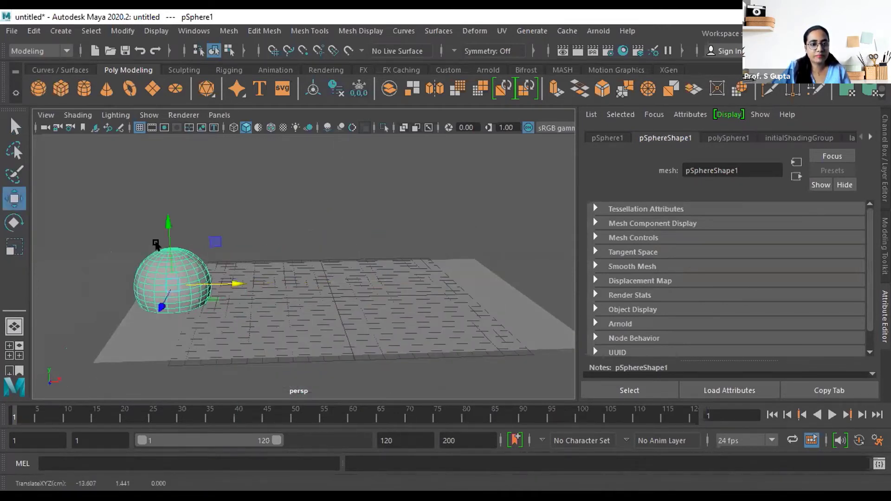
Raise the sphere to about Y 2.59 above the plane and adjust its uniform scale.
drag(167, 232, 170, 218)
key(r)
key(r)
mouse_move(169, 265)
mouse_down()
mouse_move(139, 255)
mouse_move(155, 256)
mouse_up()
key(w)
alt+drag(205, 278, 191, 232)
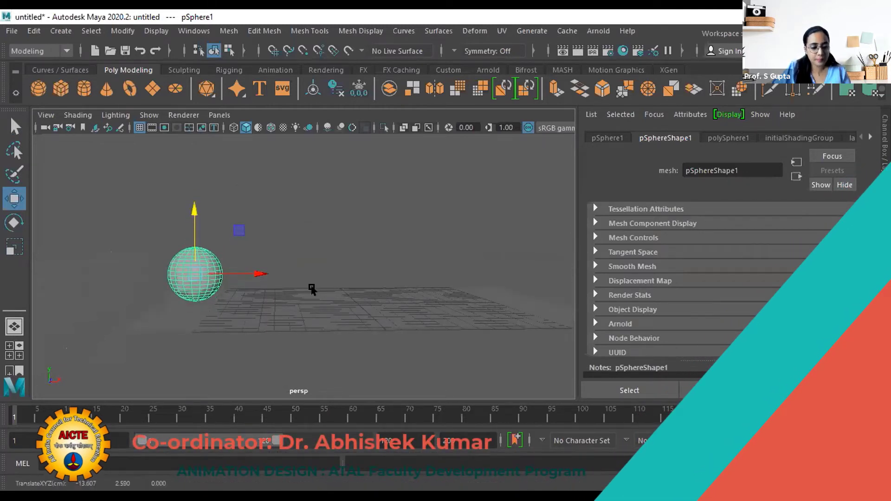
Duplicate the sphere five times along X to form an evenly spaced row of six, and clear the selection.
key(ctrl+d)
drag(246, 271, 302, 270)
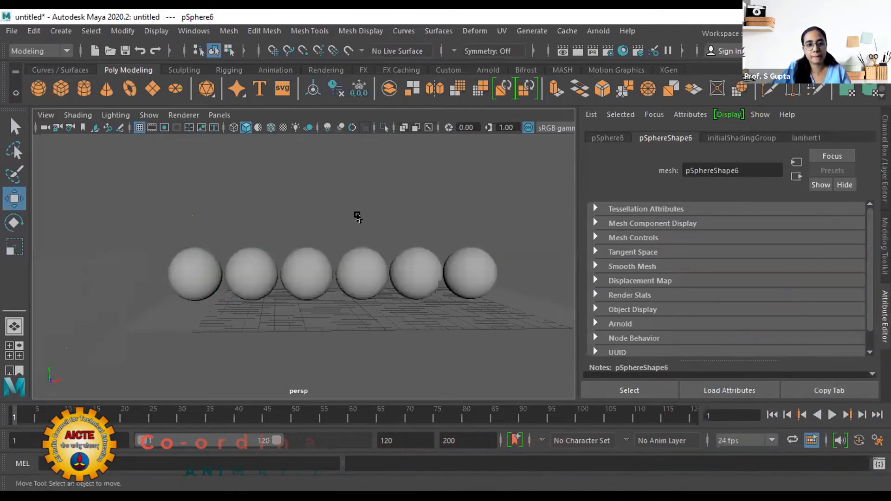
mouse_move(357, 215)
alt+mouse_down()
mouse_move(356, 333)
mouse_move(415, 288)
mouse_move(314, 314)
mouse_move(407, 287)
mouse_move(418, 331)
mouse_move(306, 331)
alt+mouse_up()
mouse_move(516, 217)
mouse_down()
mouse_move(431, 308)
mouse_move(159, 334)
mouse_up()
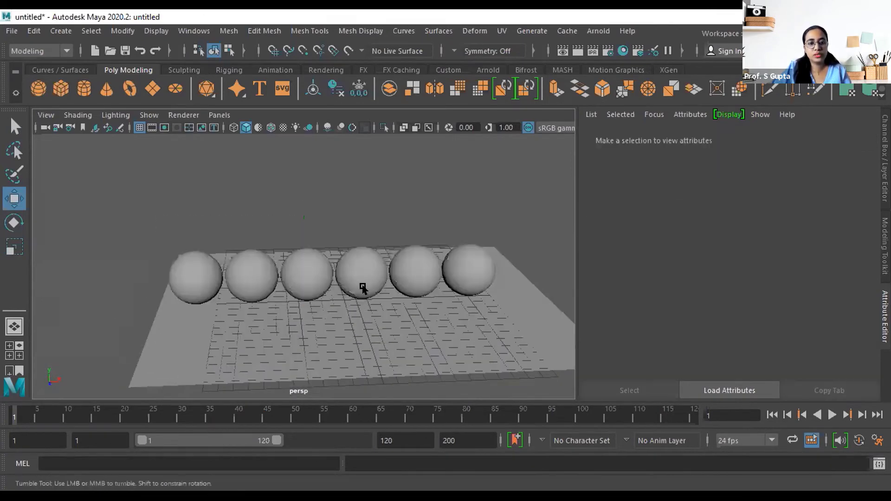
alt+drag(348, 295, 348, 267)
scroll(348, 267, up, 2)
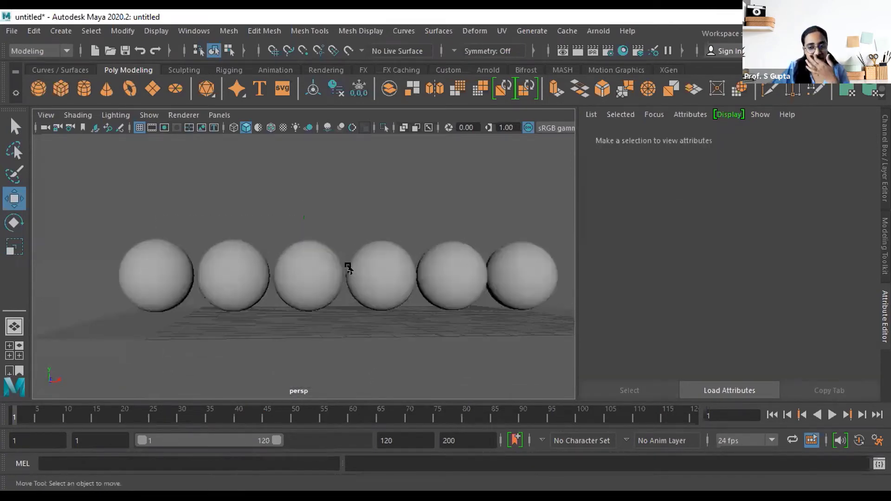
alt+drag(219, 302, 368, 326)
click(368, 326)
alt+drag(440, 330, 348, 260)
click(342, 170)
alt+drag(438, 261, 249, 264)
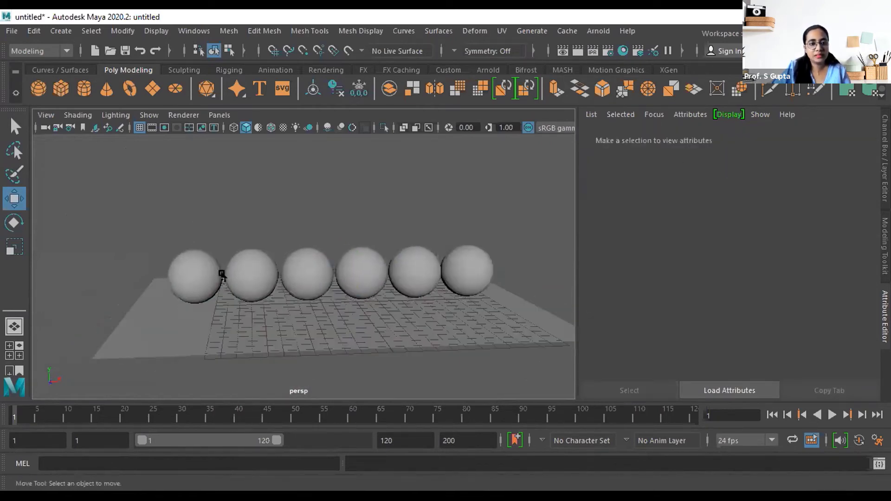
Select the leftmost sphere and open the Assign New Material window for it.
click(221, 288)
alt+right_drag(220, 288, 408, 308)
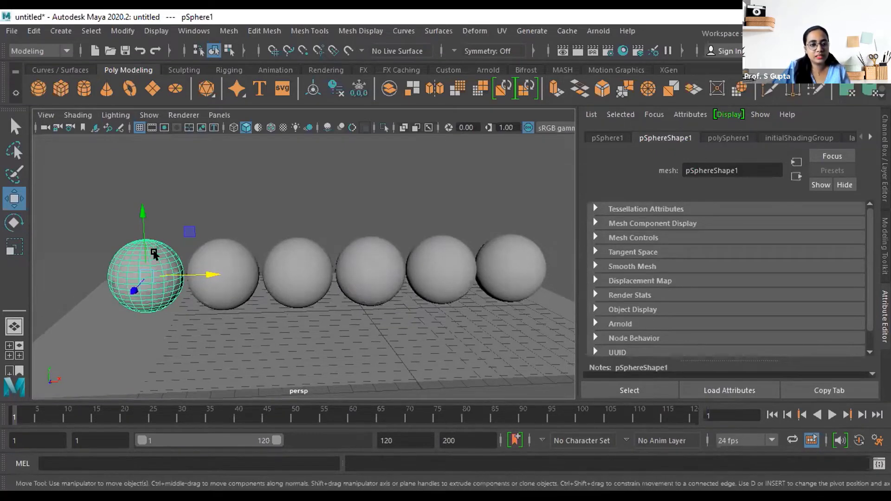
right_drag(154, 256, 156, 465)
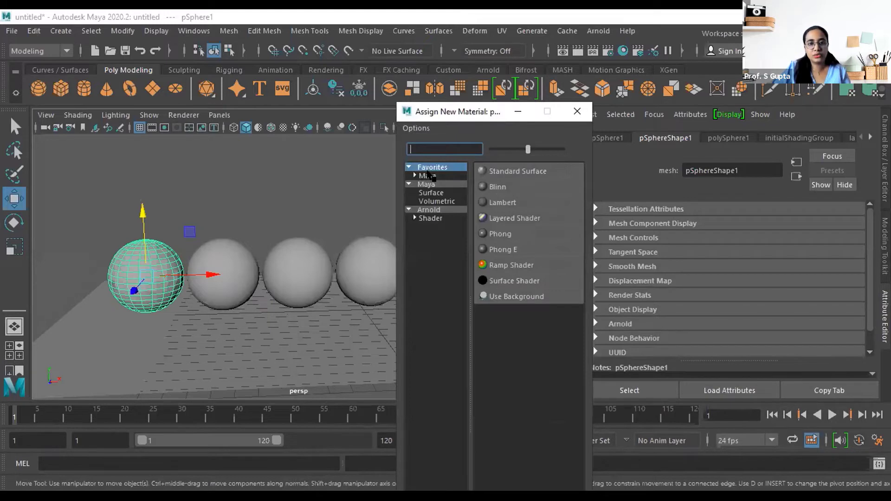
Examine the material types offered under Favorites, Maya, Surface and Arnold.
click(429, 176)
click(423, 193)
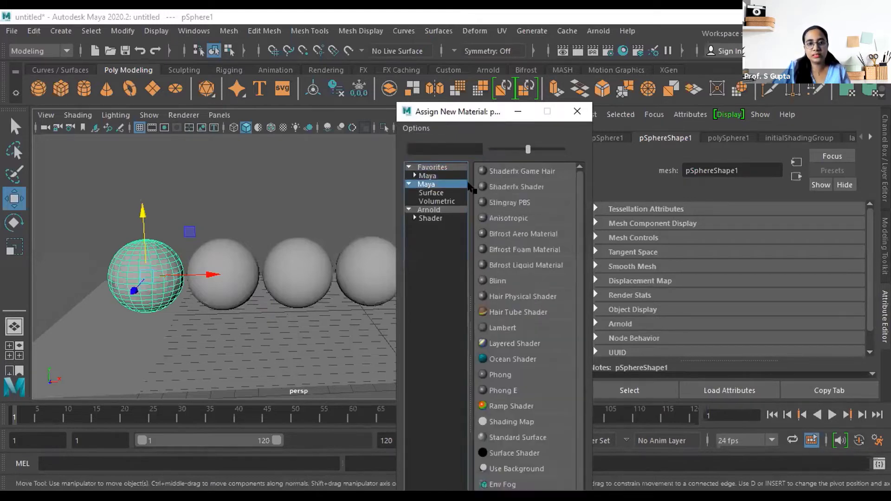
click(436, 167)
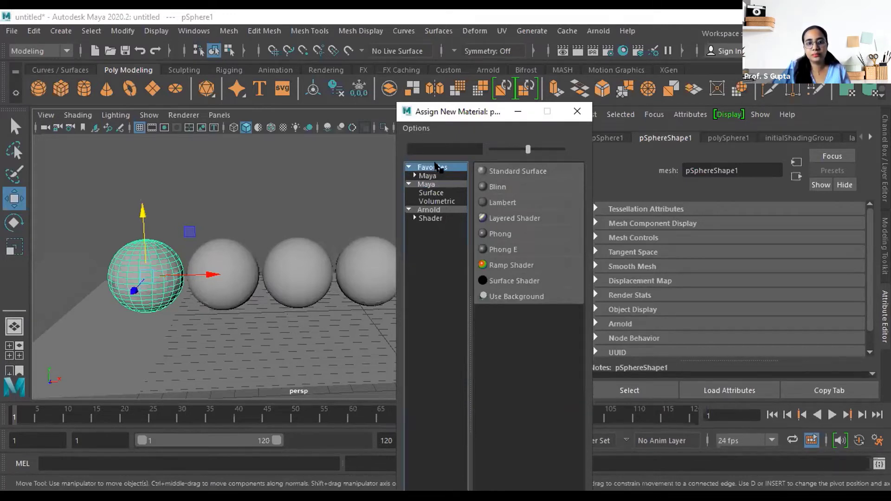
click(433, 184)
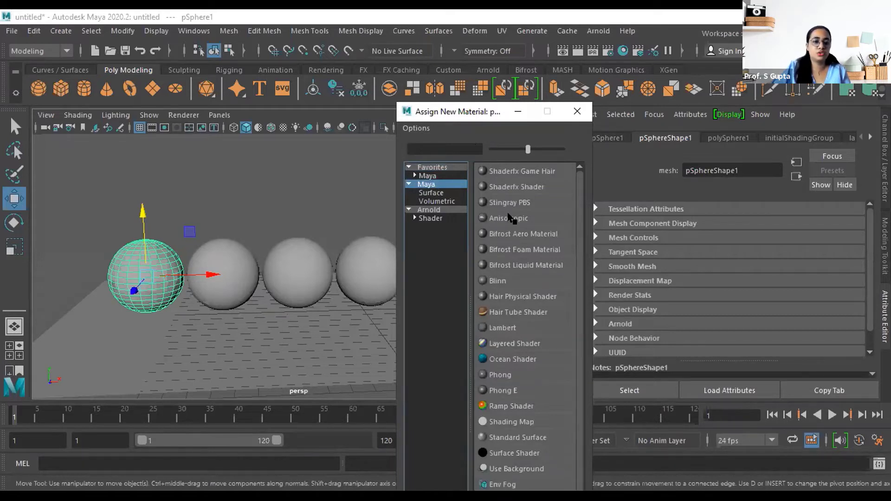
click(429, 210)
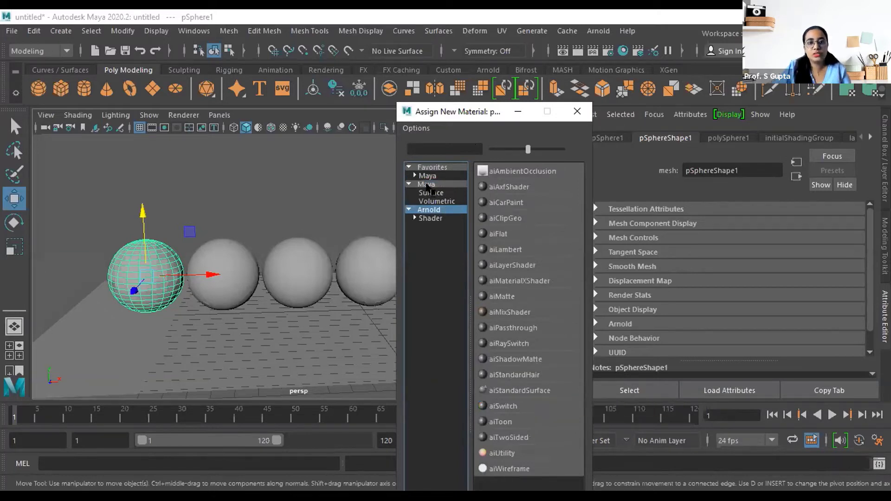
click(429, 191)
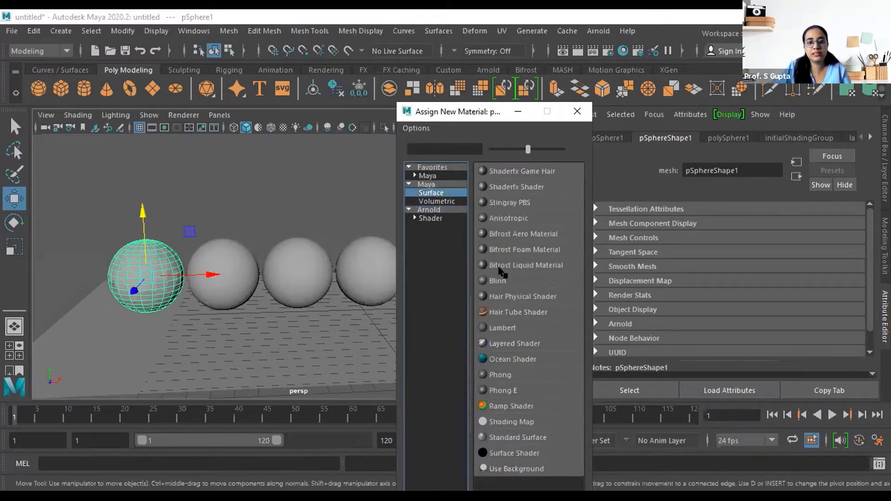
click(426, 184)
Assign a new Lambert material from the Maya favorites to the leftmost sphere and deselect it.
click(434, 177)
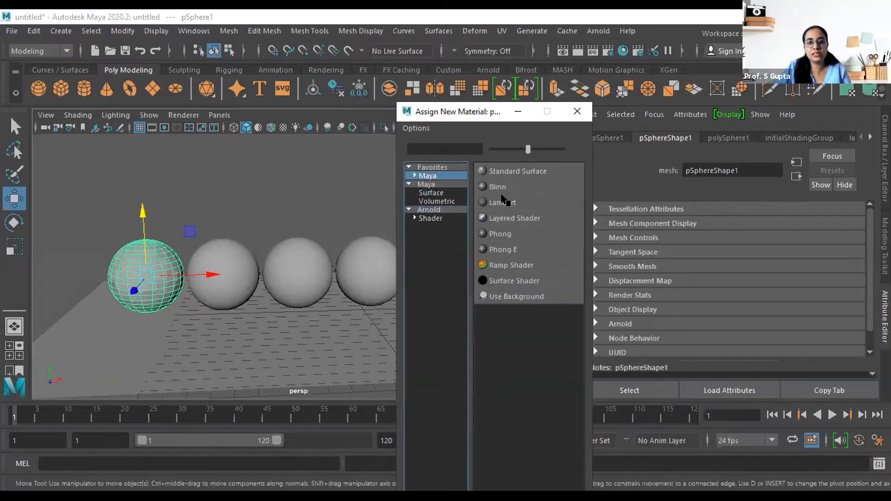
click(507, 202)
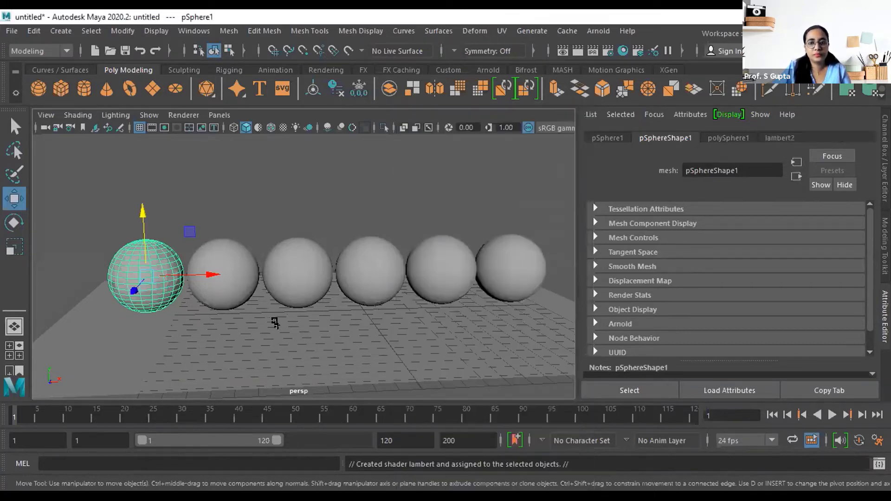
alt+middle_drag(271, 322, 398, 322)
scroll(437, 303, up, 4)
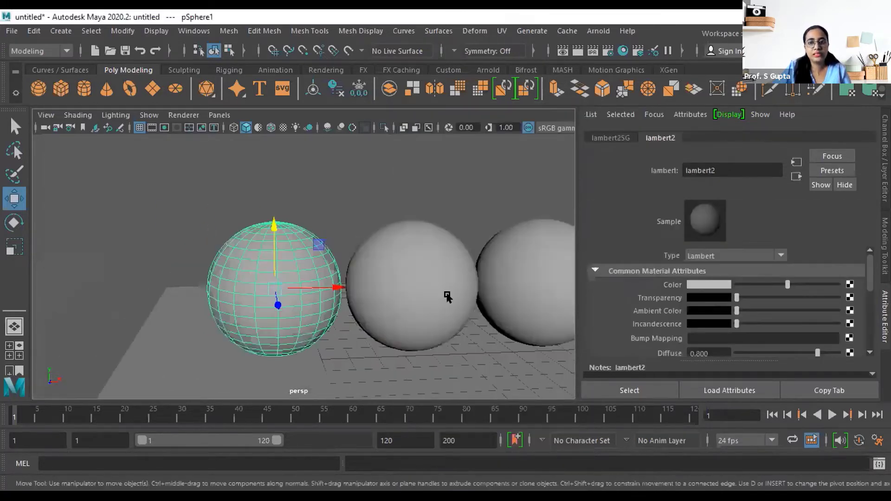
click(347, 228)
alt+middle_drag(328, 313, 282, 312)
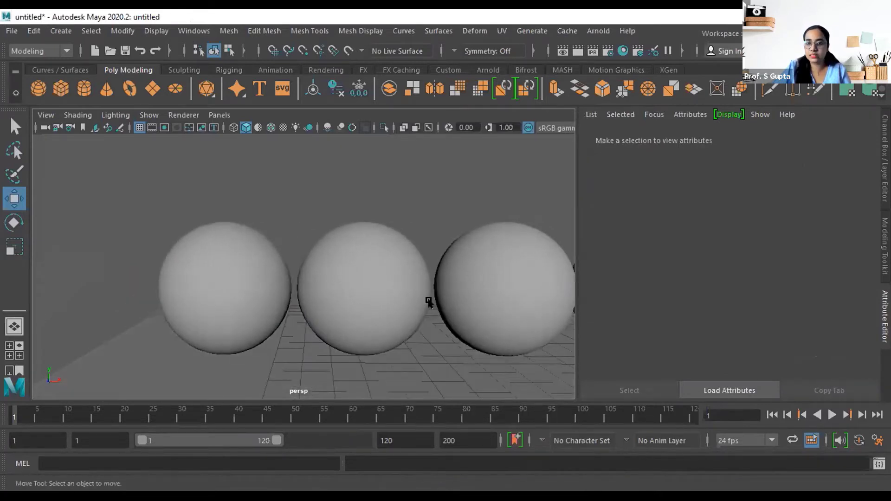
Select the leftmost sphere again and show the attributes of its Lambert material.
click(274, 331)
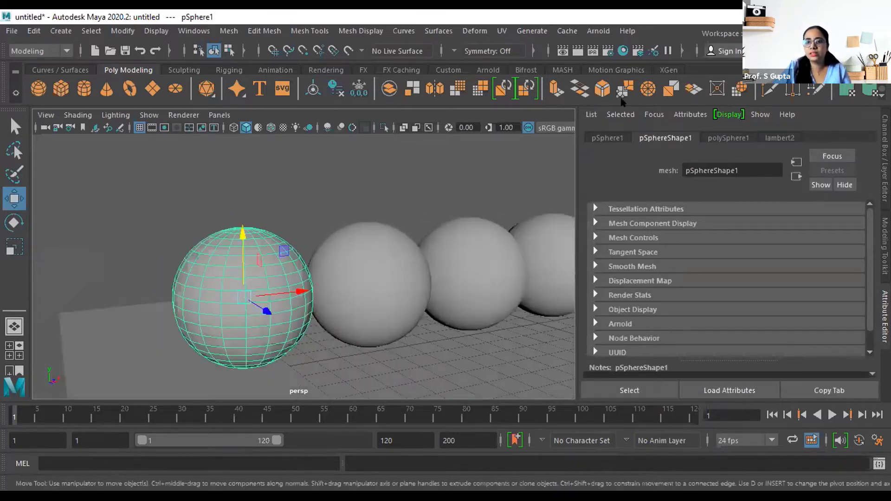
click(780, 138)
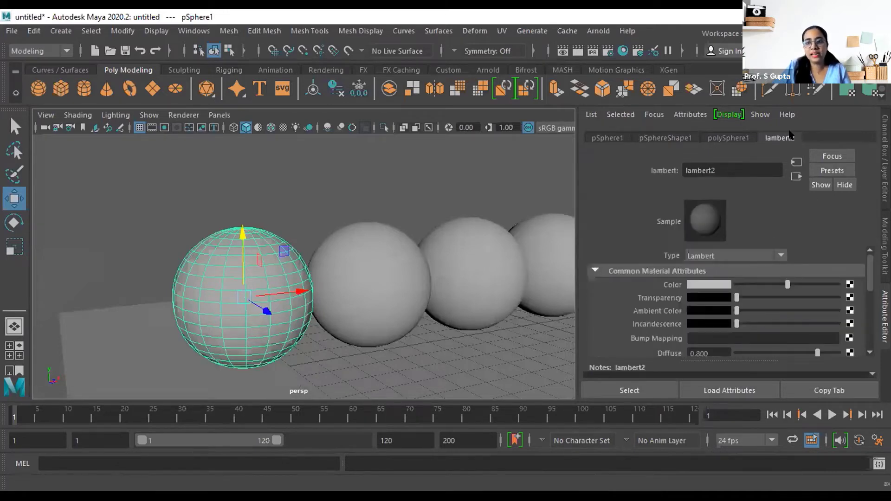
scroll(451, 330, down, 5)
scroll(451, 330, down, 3)
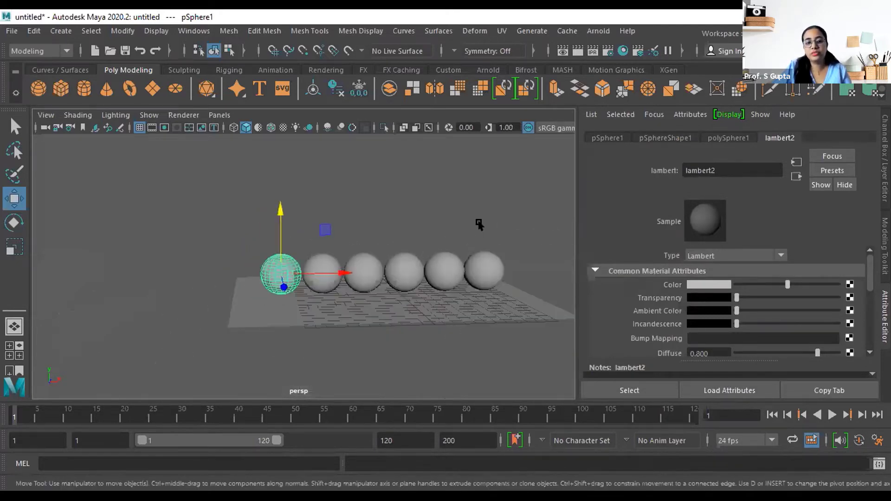
alt+drag(448, 350, 378, 237)
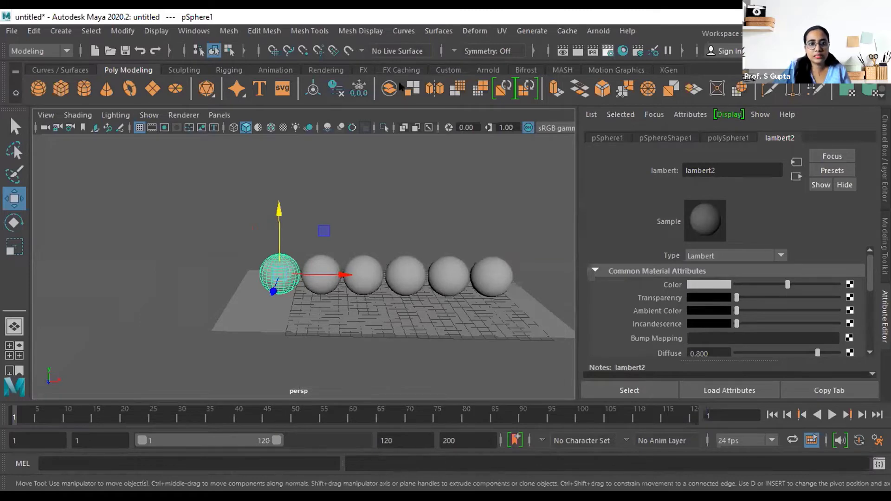
Open the render settings and set the renderer to Maya Software.
drag(401, 68, 345, 66)
click(298, 115)
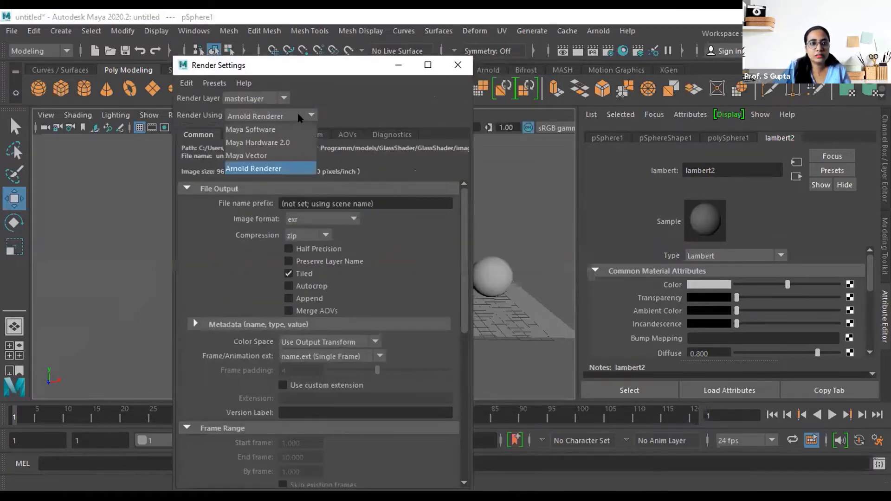
click(272, 130)
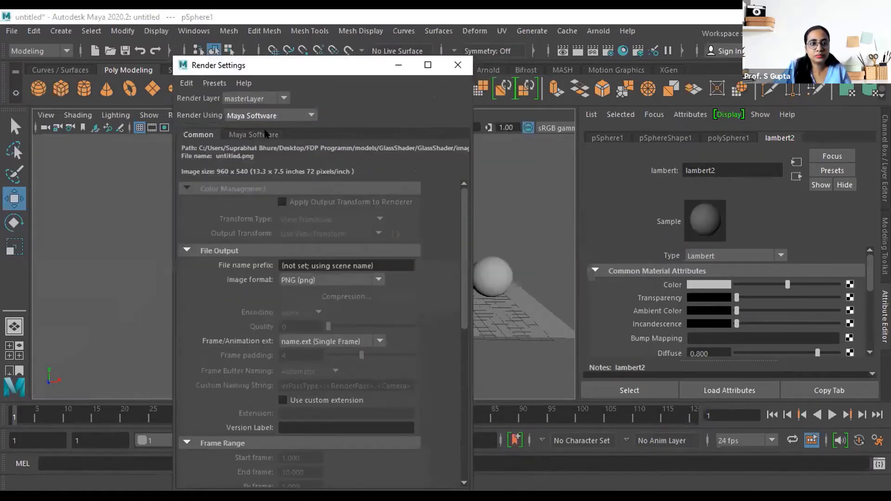
drag(349, 70, 346, 52)
Expand the Scene Assembly and Render Options sections at the end of the common render settings.
scroll(260, 348, down, 10)
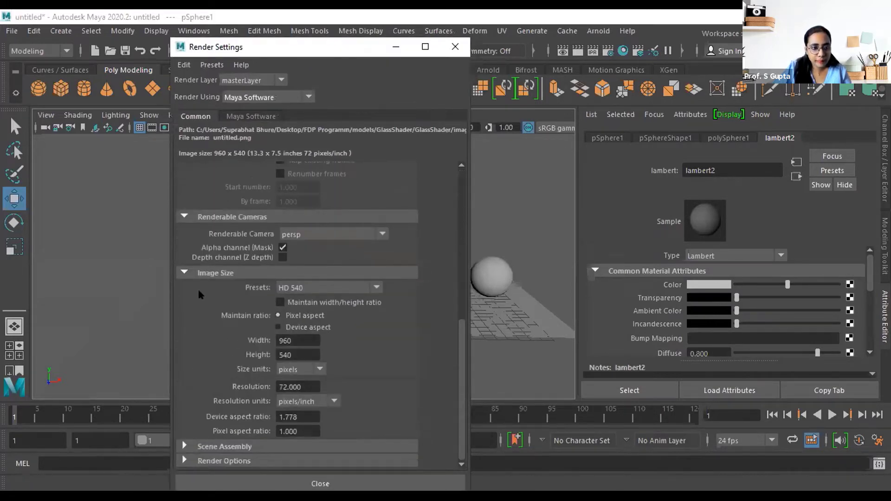
scroll(199, 346, up, 3)
scroll(199, 344, down, 3)
click(224, 447)
scroll(220, 434, down, 1)
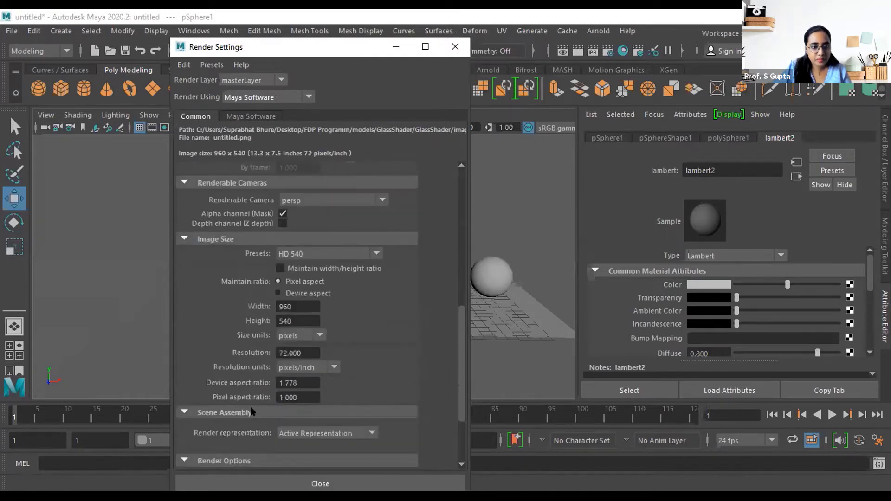
scroll(254, 406, down, 3)
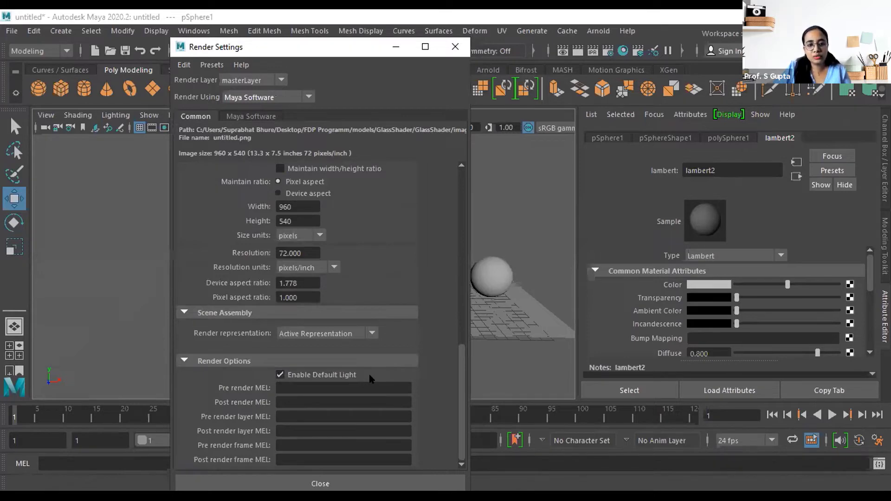
Render the perspective view with Maya Software while keeping the render settings window open beside it.
drag(354, 46, 688, 75)
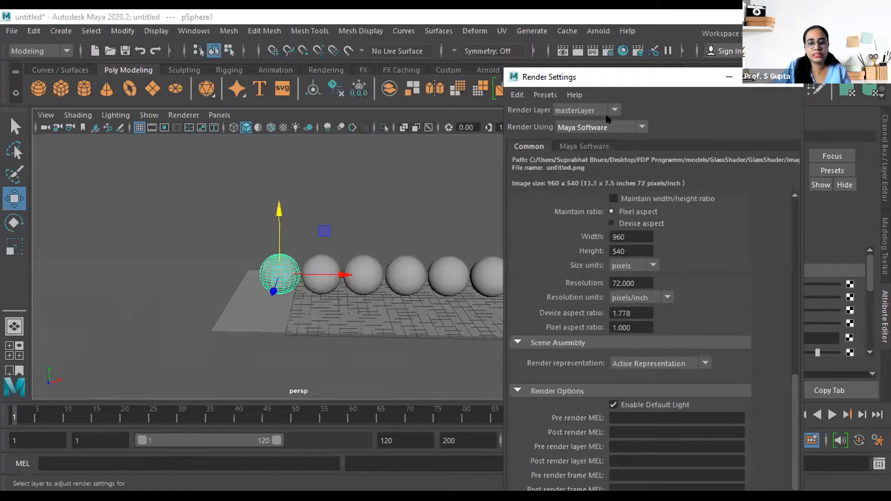
drag(153, 100, 290, 83)
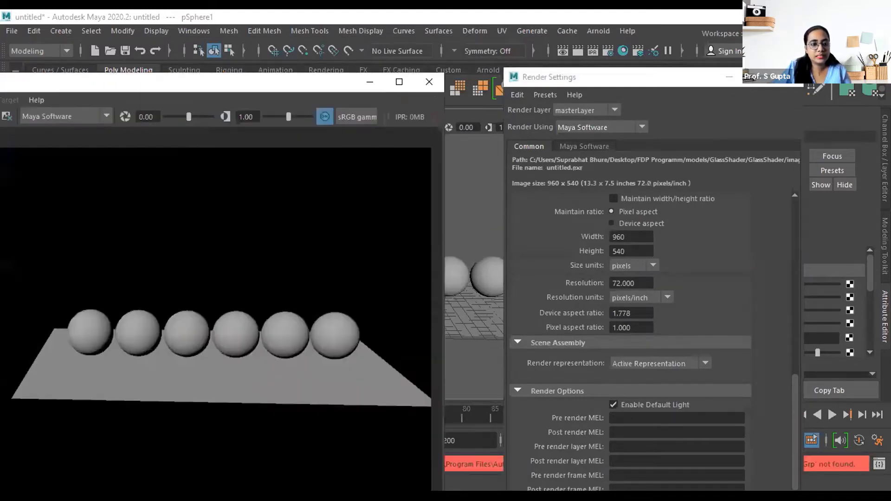
Turn off Enable Default Light in the render options and render the perspective view again.
click(660, 74)
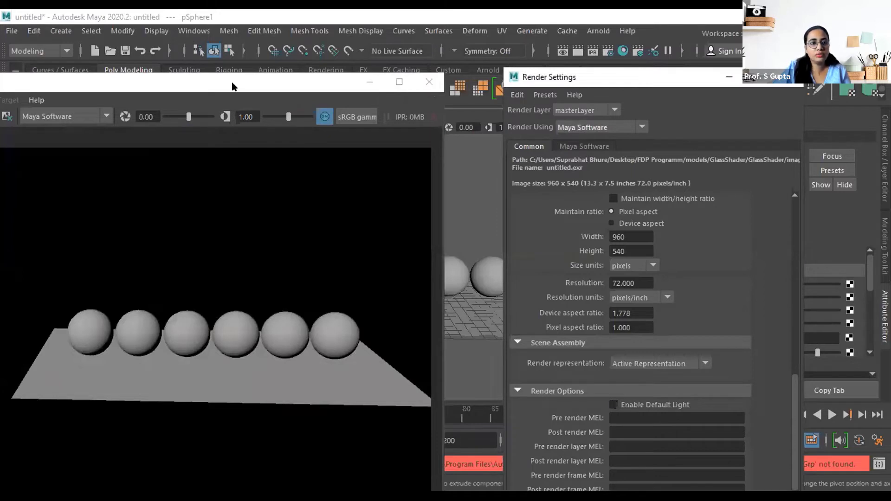
drag(232, 86, 367, 68)
drag(96, 61, 268, 78)
click(109, 115)
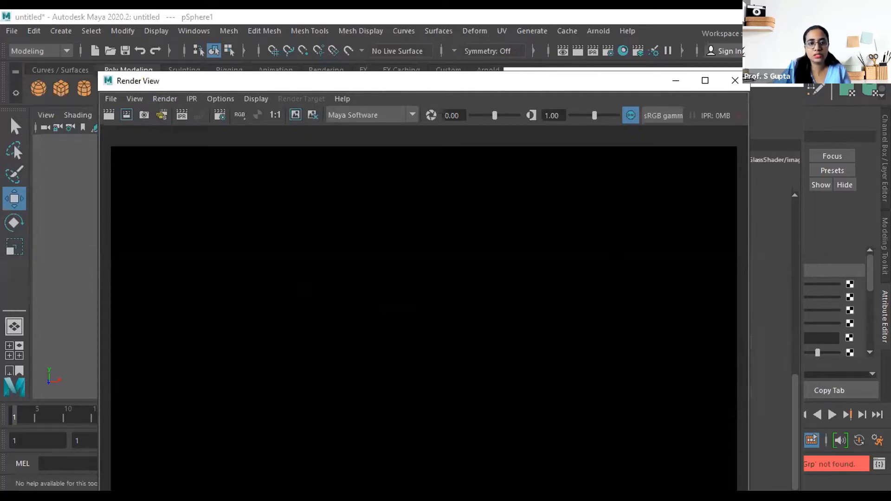
drag(611, 86, 607, 86)
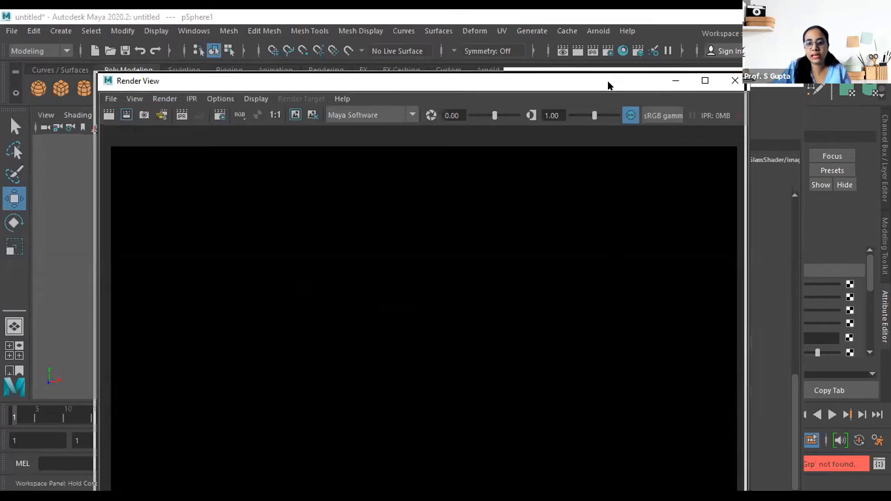
Close the Render View and Render Settings windows to return to the spheres in the perspective view.
click(735, 80)
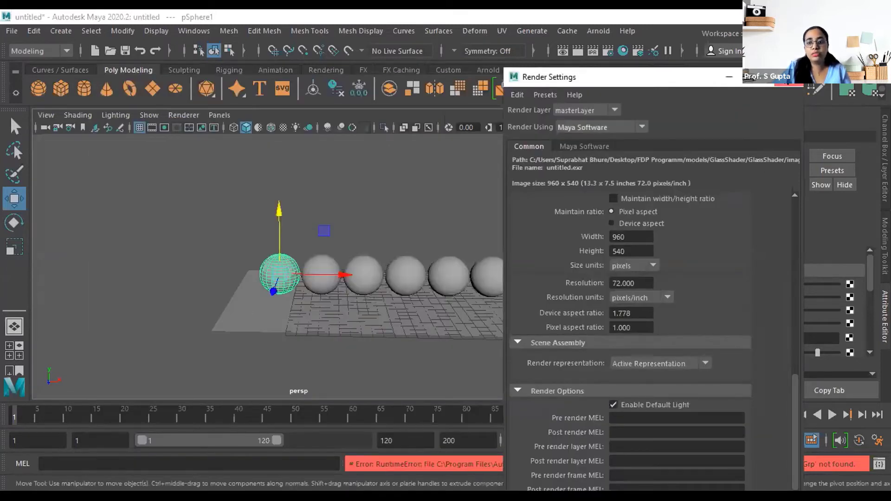
click(791, 78)
click(246, 271)
scroll(312, 288, up, 5)
click(344, 297)
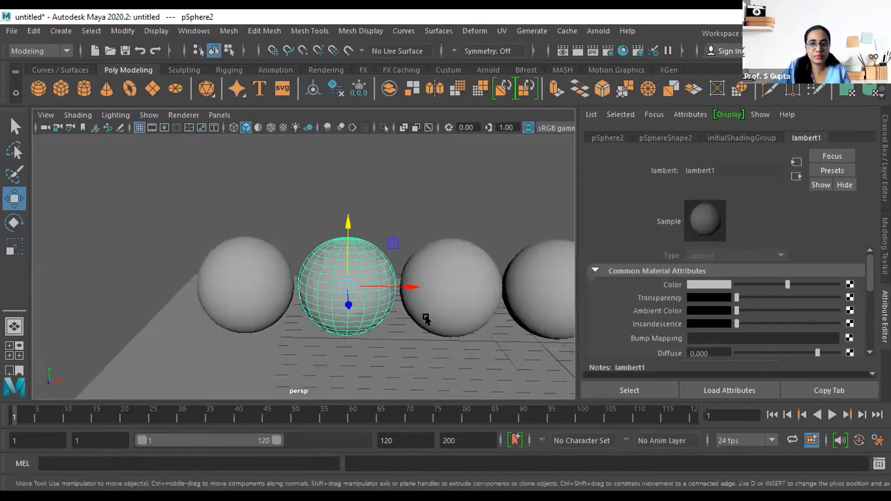
scroll(426, 319, down, 4)
Rename the Lambert material on the first sphere of the row as Lambert_demo.
click(232, 280)
click(253, 269)
alt+drag(254, 308, 344, 310)
scroll(437, 338, up, 4)
alt+drag(437, 338, 398, 338)
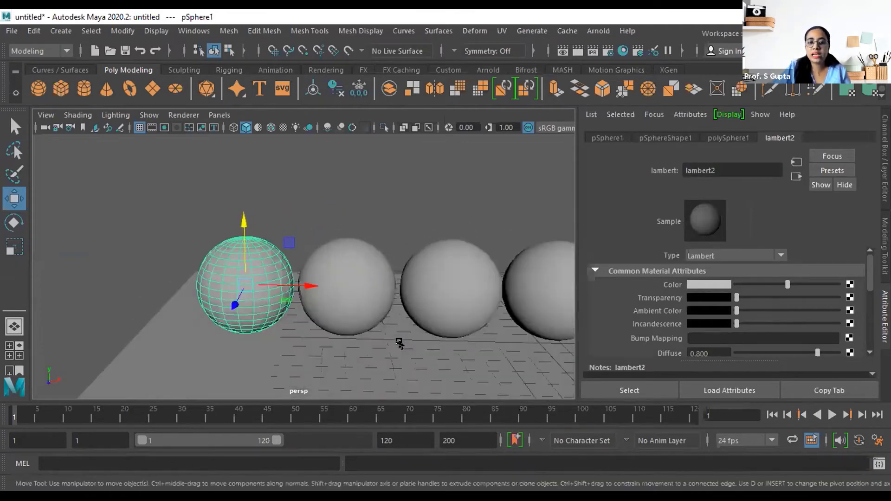
double_click(688, 169)
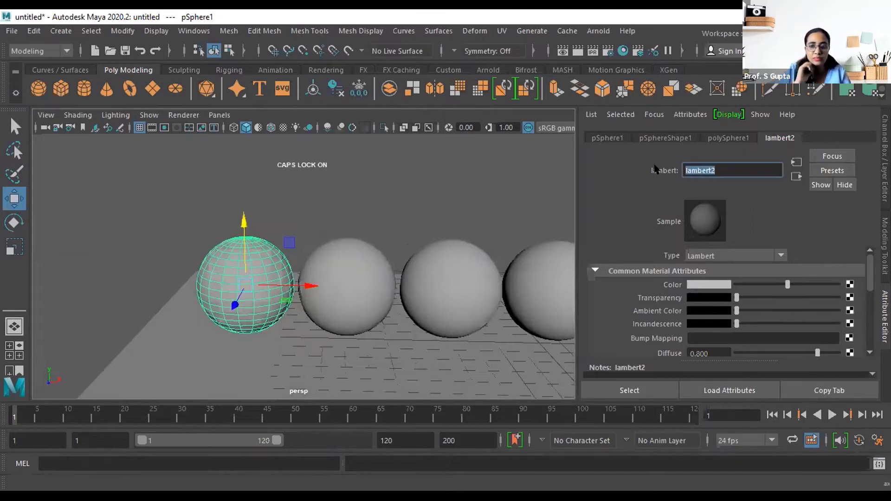
text(La)
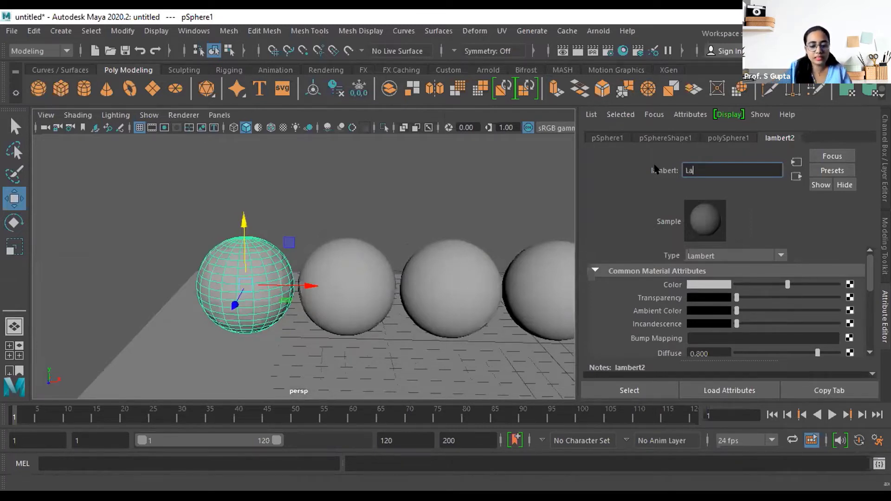
text(mbert_demo)
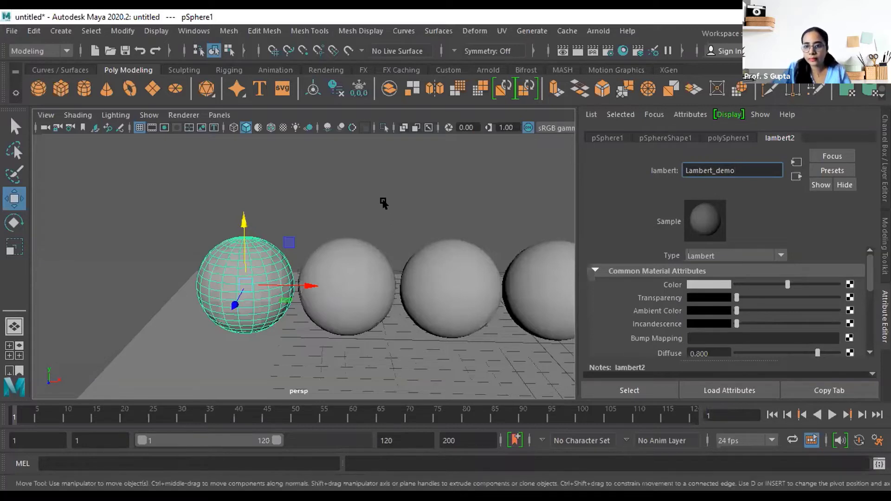
click(416, 258)
Assign a new Lambert material to the second sphere of the row.
click(346, 282)
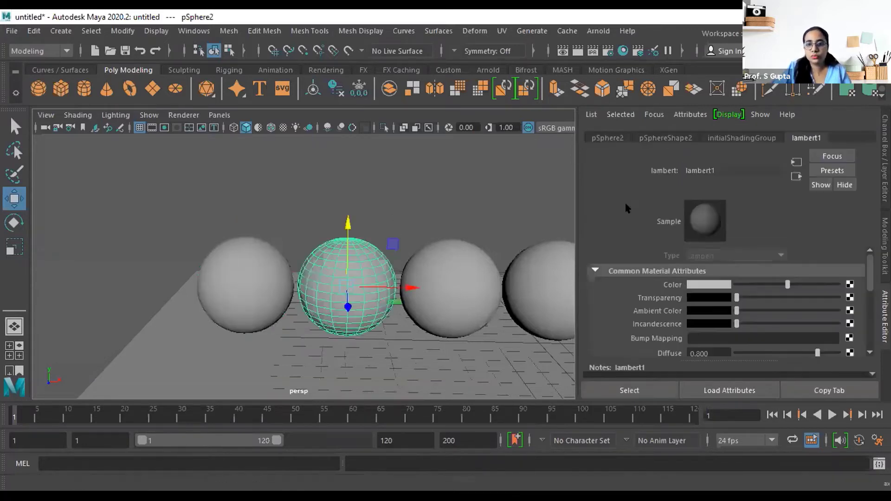
right_drag(371, 321, 378, 476)
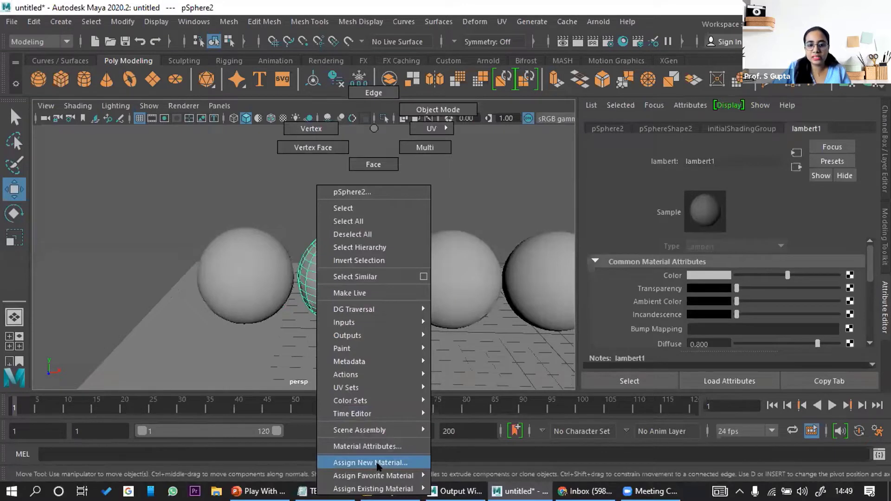
click(462, 404)
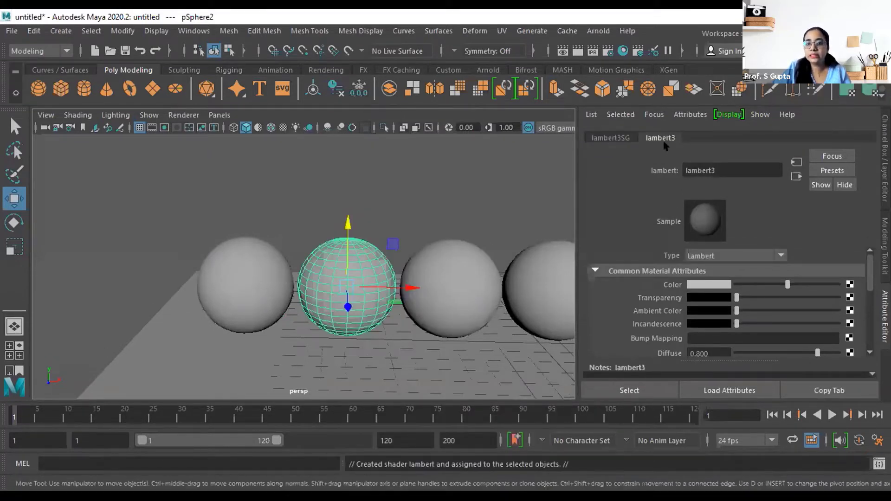
Compare the materials assigned to the first, second and third spheres by selecting them in turn.
click(248, 276)
click(360, 287)
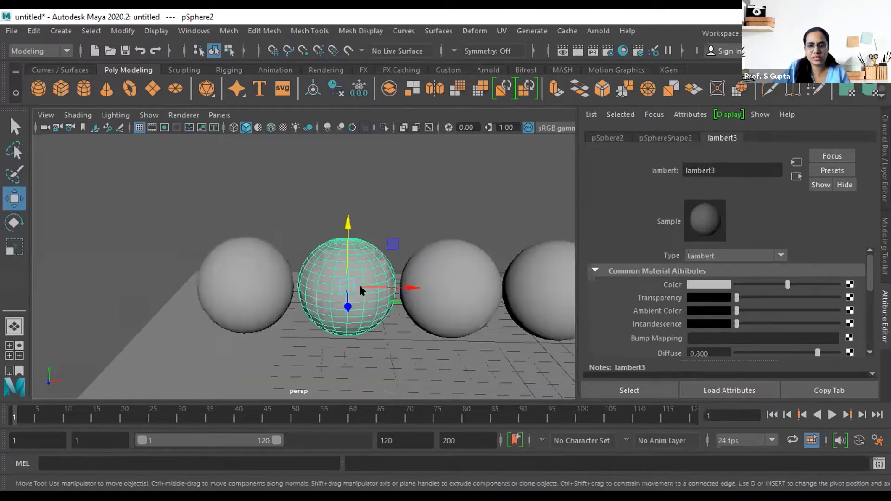
click(257, 282)
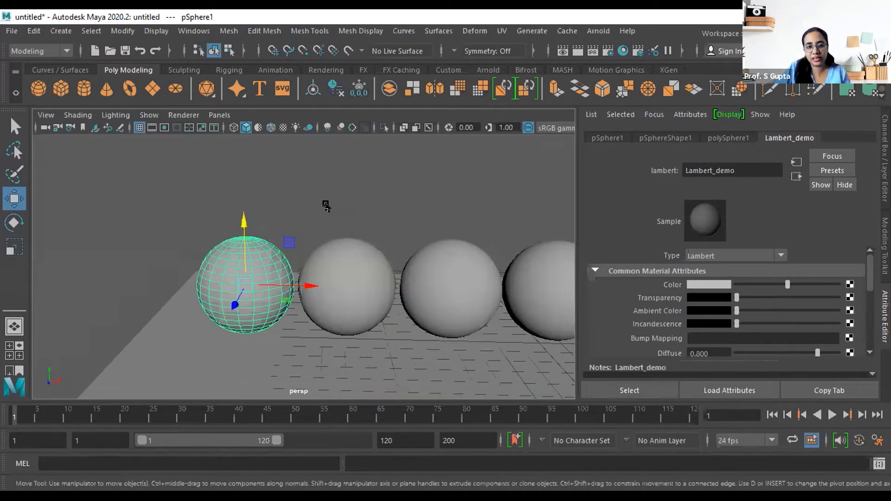
click(443, 292)
click(228, 302)
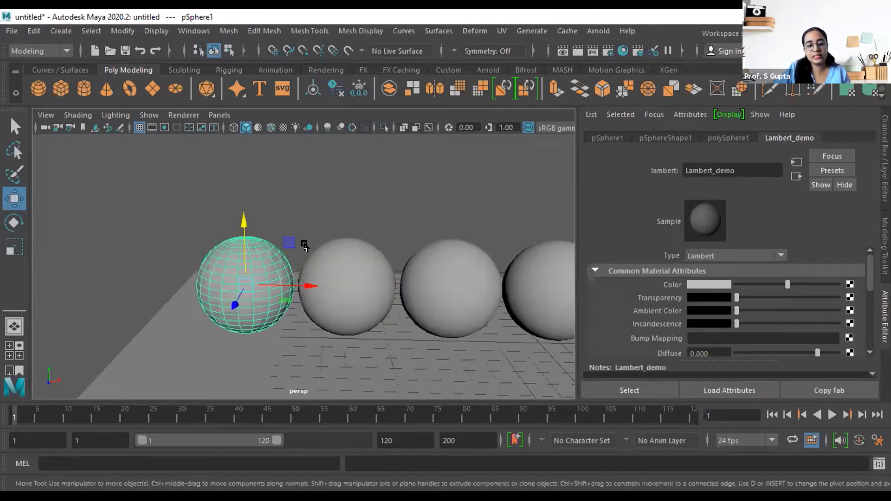
scroll(324, 278, down, 5)
scroll(328, 280, up, 3)
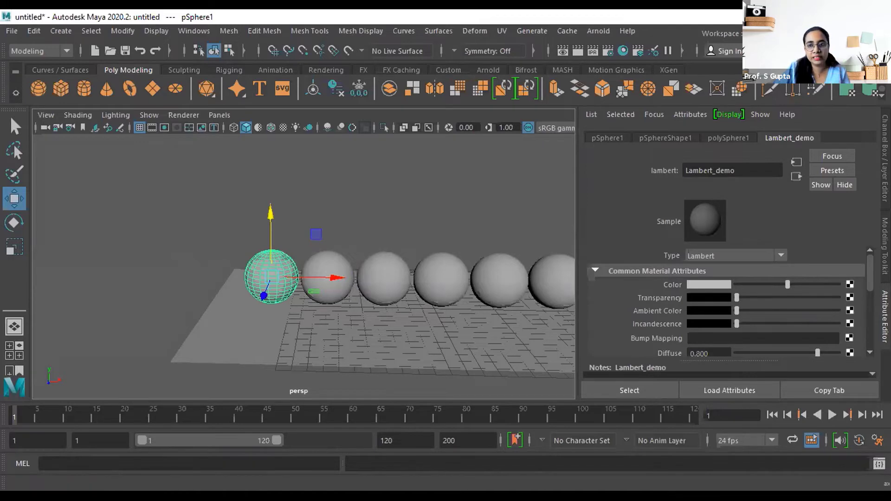
Set the color of the first sphere's Lambert_demo material to yellow.
click(242, 298)
scroll(242, 299, up, 3)
click(272, 319)
alt+drag(272, 318, 336, 330)
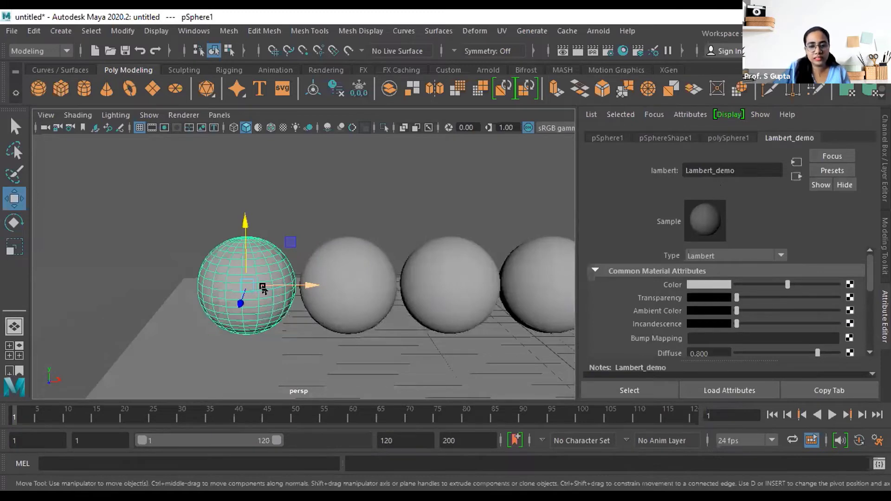
click(712, 285)
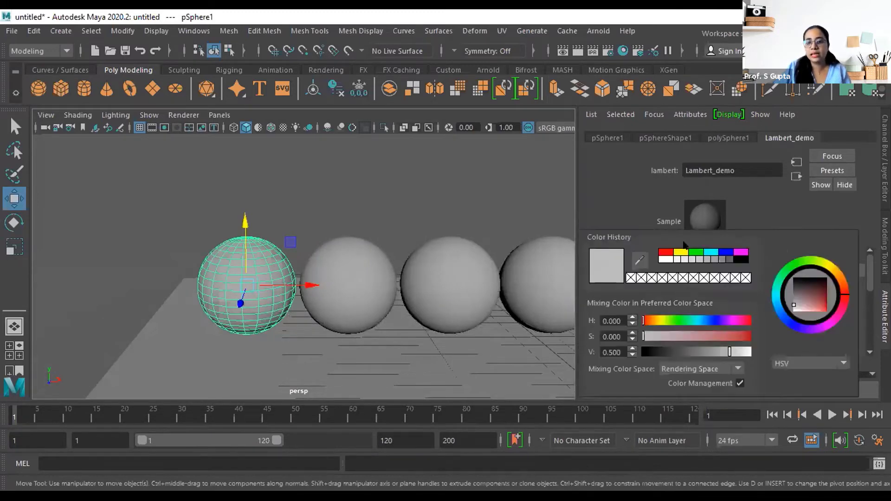
click(681, 251)
click(324, 312)
Examine the yellow Lambert shading of the first sphere up close and from different angles.
alt+drag(325, 312, 424, 319)
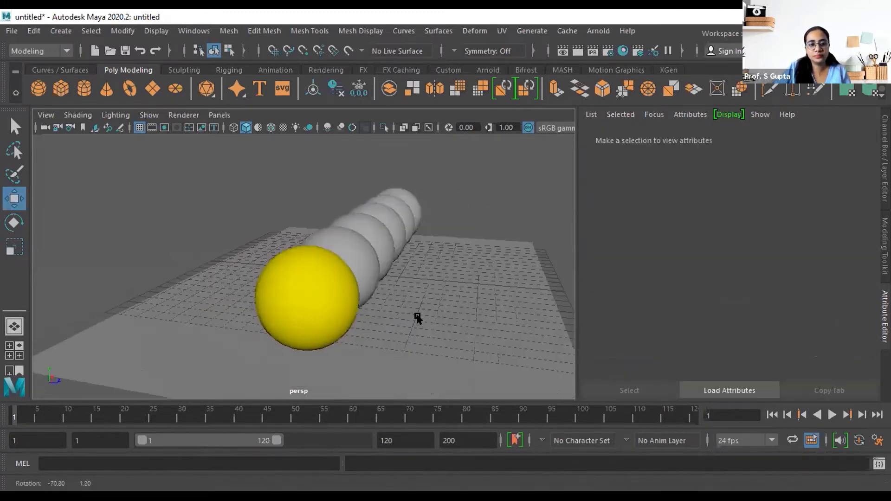
scroll(346, 311, up, 5)
click(345, 315)
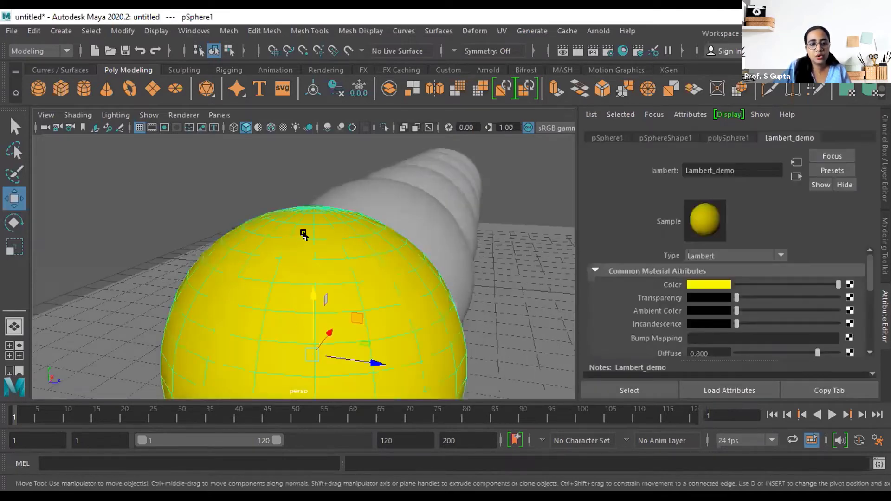
alt+drag(435, 320, 278, 287)
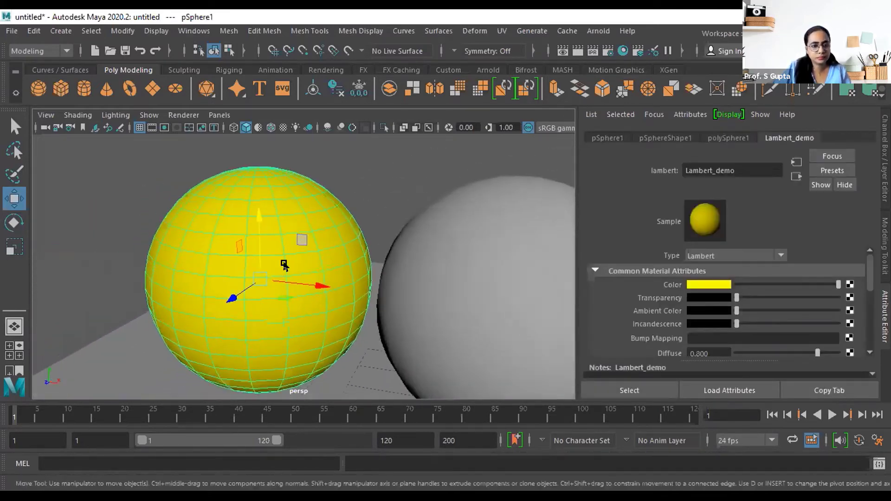
click(325, 186)
scroll(286, 264, down, 5)
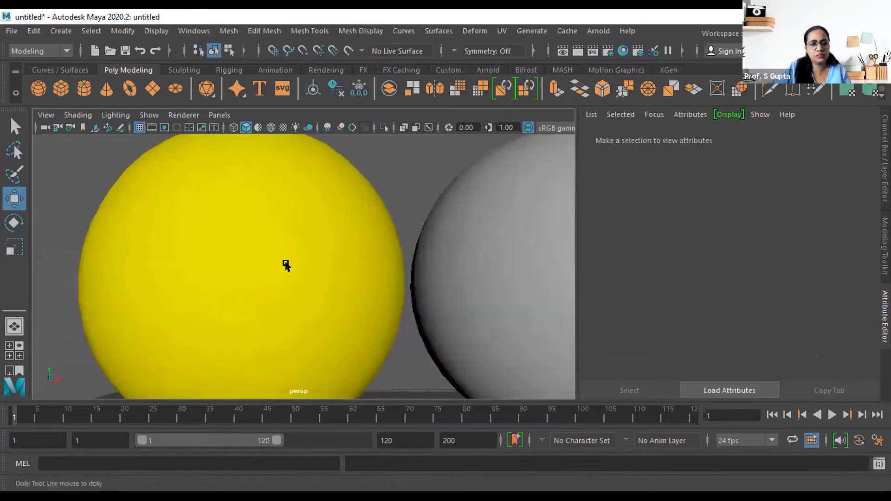
alt+drag(286, 265, 236, 321)
alt+drag(335, 309, 316, 303)
Search the new material list for "bli" and assign a Blinn material to the second sphere.
click(326, 297)
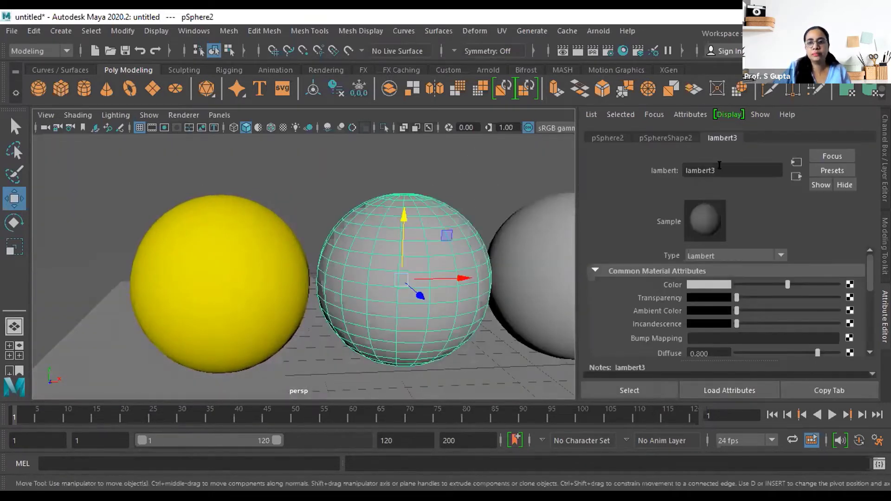
right_drag(386, 252, 394, 460)
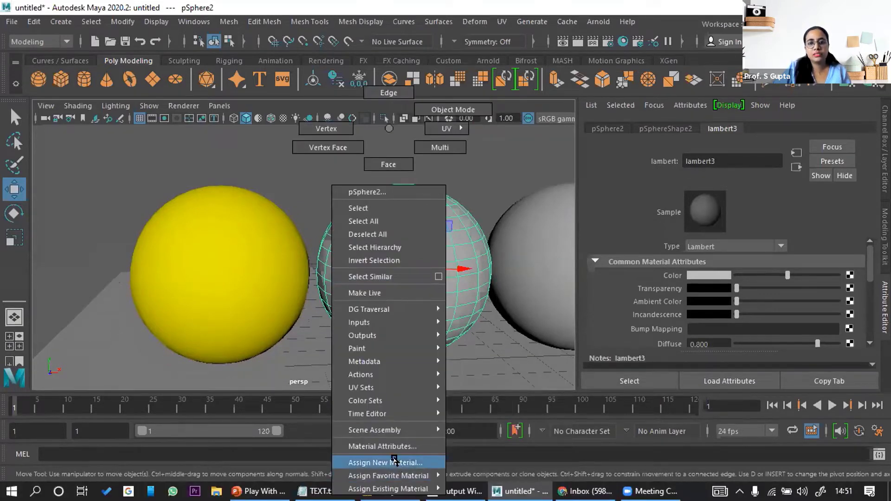
right_drag(394, 461, 394, 461)
click(583, 114)
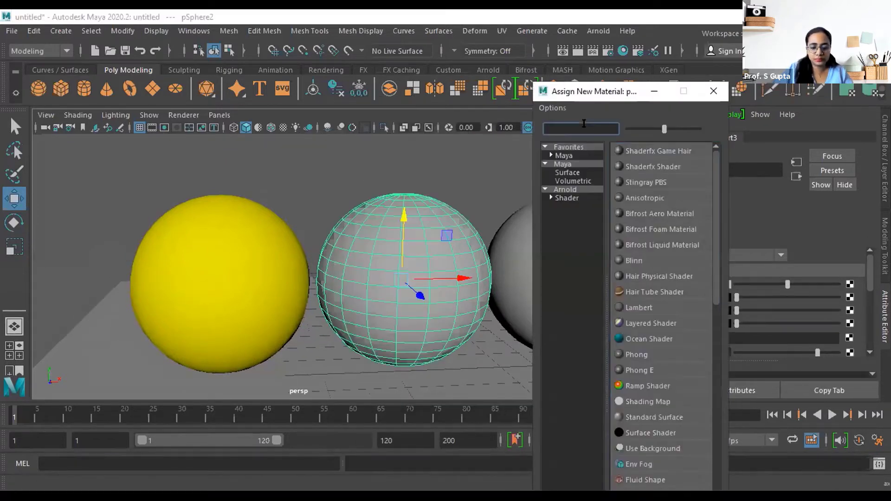
text(bli)
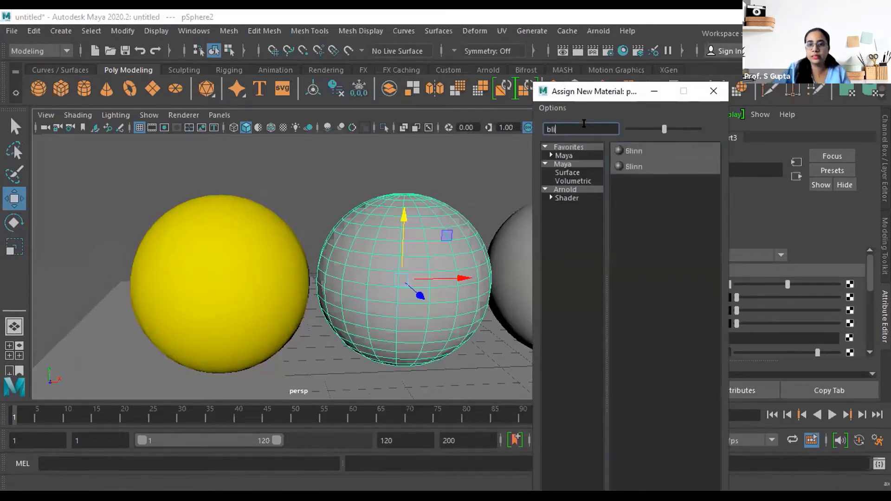
click(631, 151)
click(449, 195)
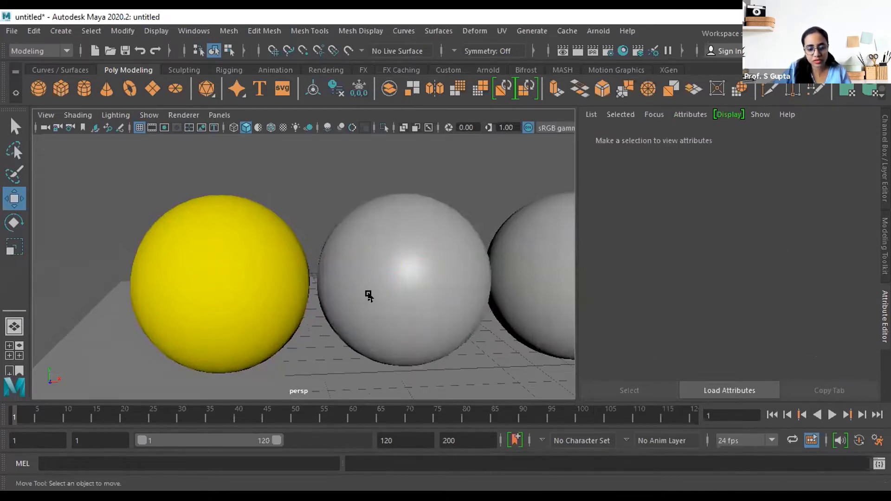
Rename the Blinn material on the second sphere as Blinn_demo.
alt+middle_drag(458, 319, 446, 332)
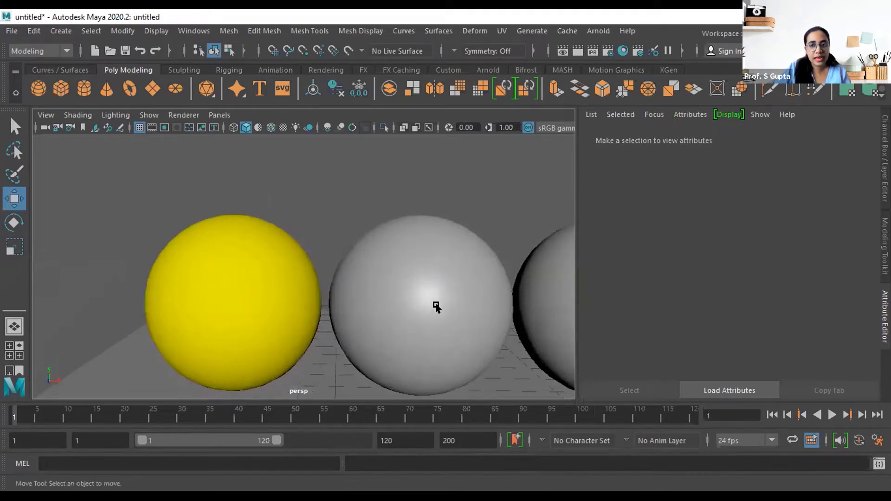
alt+middle_drag(445, 318, 407, 299)
click(408, 299)
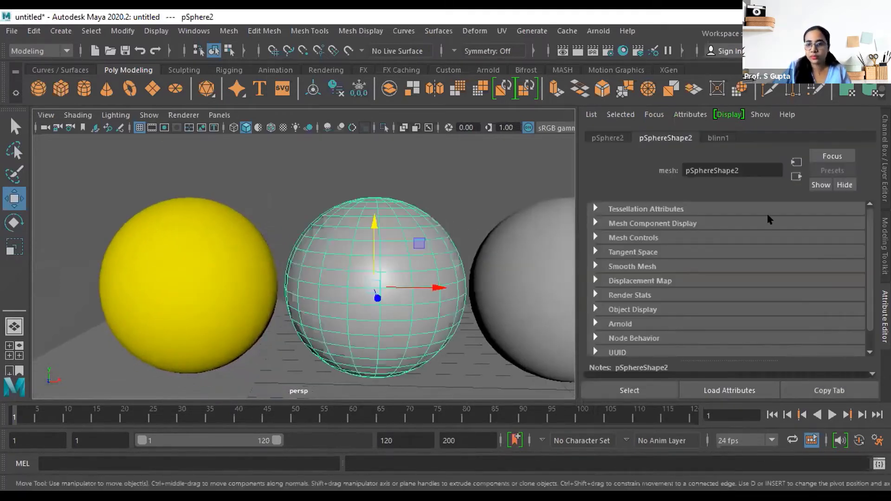
click(718, 138)
double_click(685, 171)
key(Caps_Lock)
text(Blinn_demo)
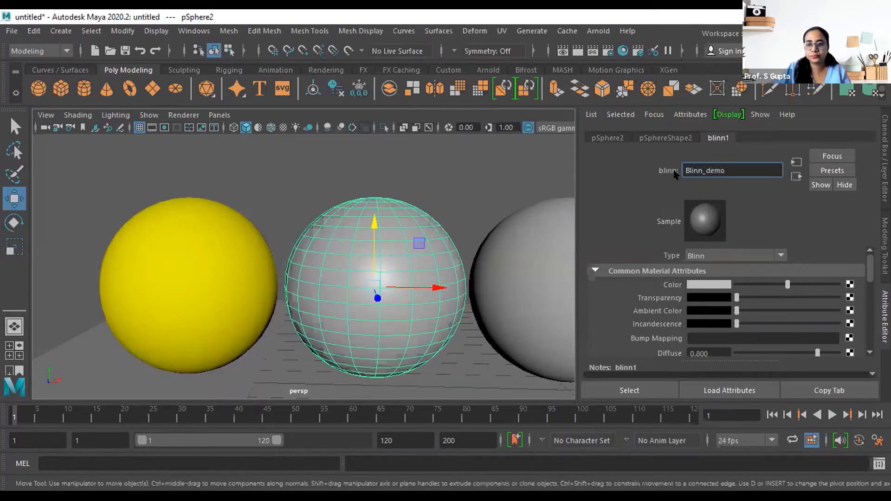
click(448, 186)
Set the color of the second sphere's Blinn_demo material to the same yellow as the first sphere.
click(398, 269)
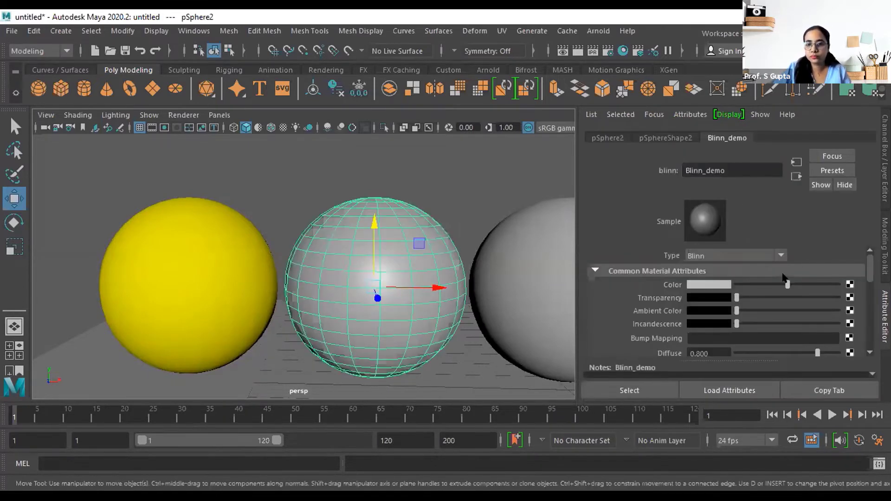
click(717, 282)
click(636, 275)
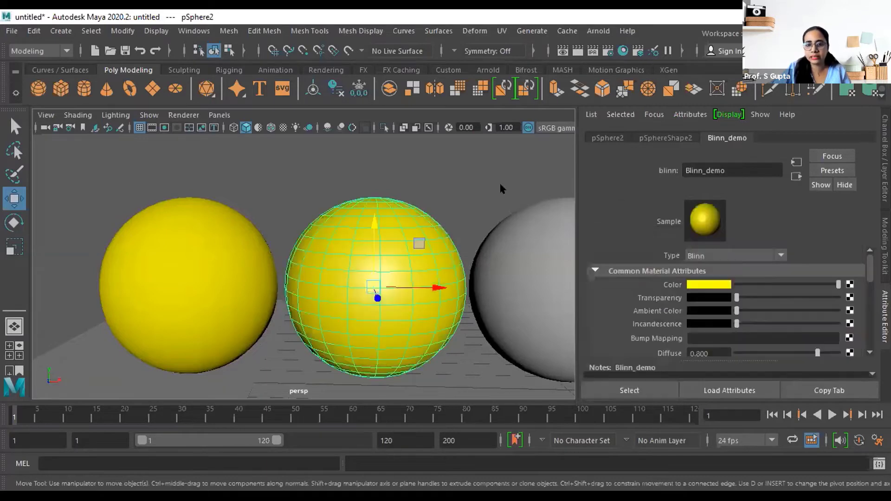
click(494, 179)
alt+middle_drag(303, 324, 333, 320)
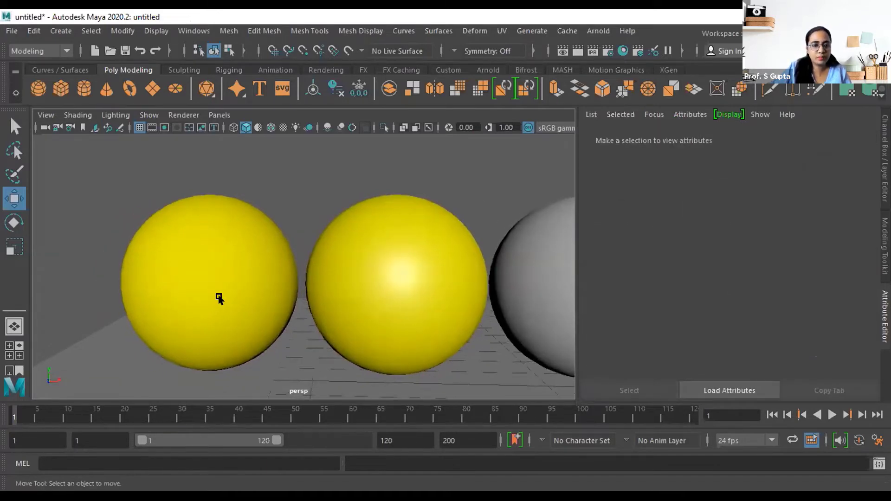
Examine the Specular Shading attributes of Blinn_demo and compare them with the attributes available on Lambert_demo.
click(366, 216)
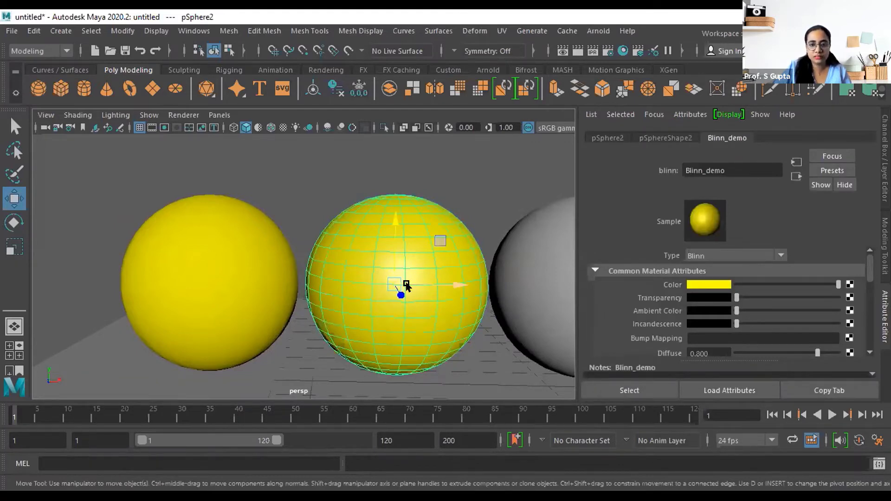
scroll(407, 288, down, 3)
scroll(751, 324, down, 4)
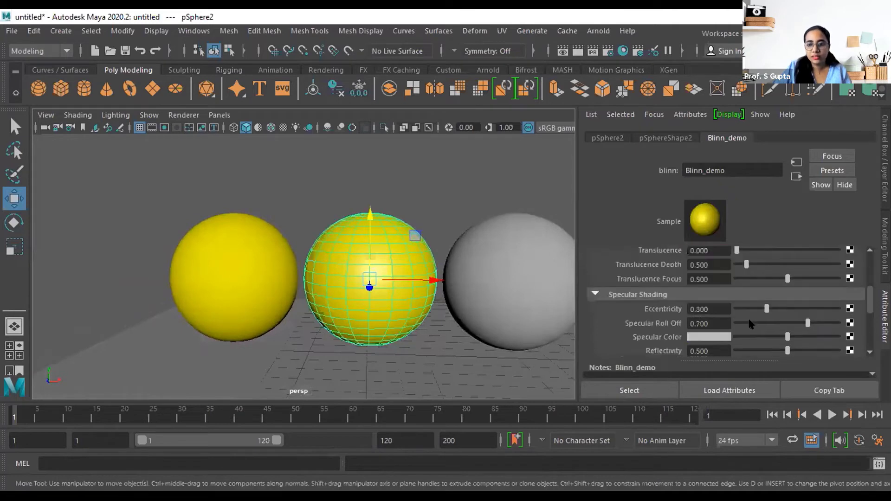
scroll(666, 313, up, 3)
scroll(666, 314, down, 3)
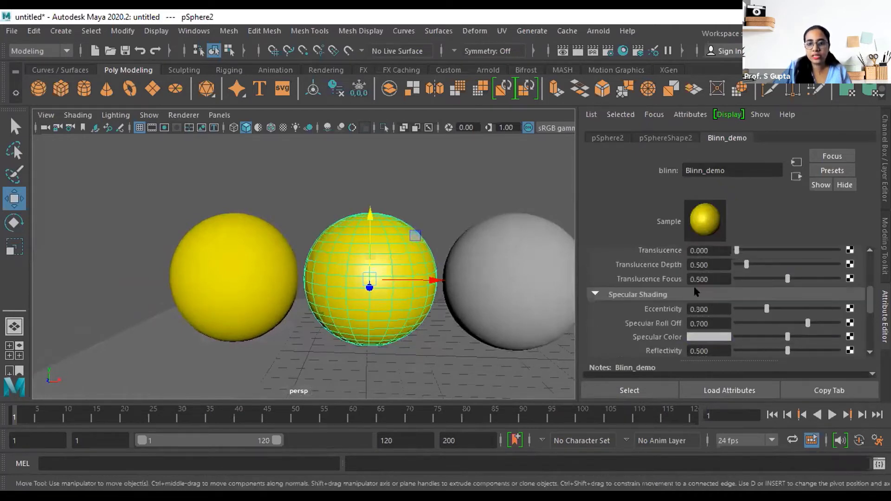
click(274, 263)
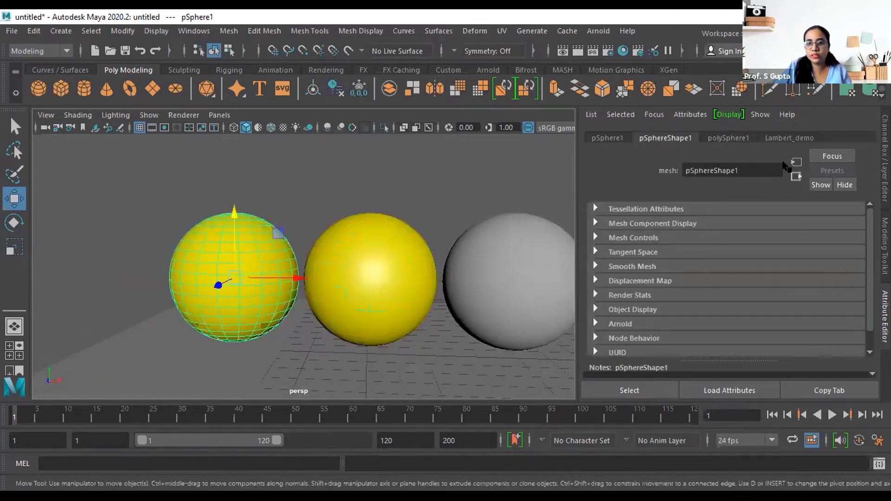
click(795, 138)
scroll(762, 298, down, 3)
scroll(715, 289, up, 3)
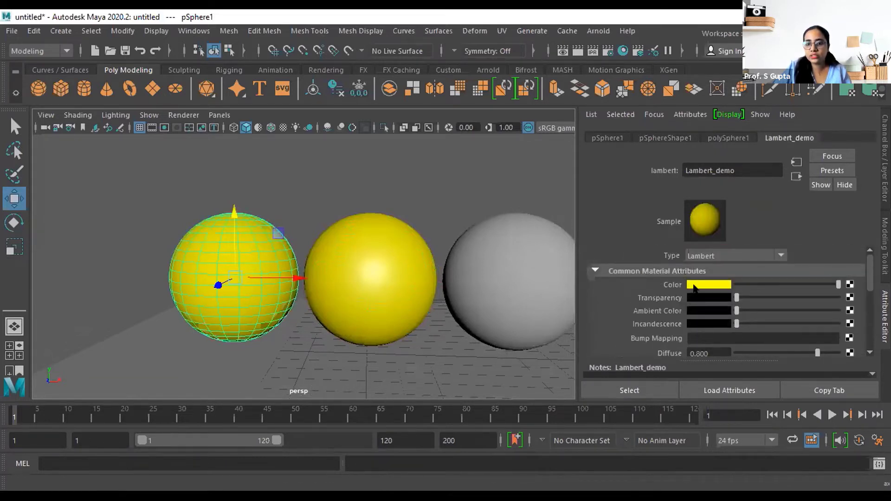
Compare the attribute sections of Lambert_demo on the first sphere with those of Blinn_demo on the second sphere.
scroll(696, 286, down, 5)
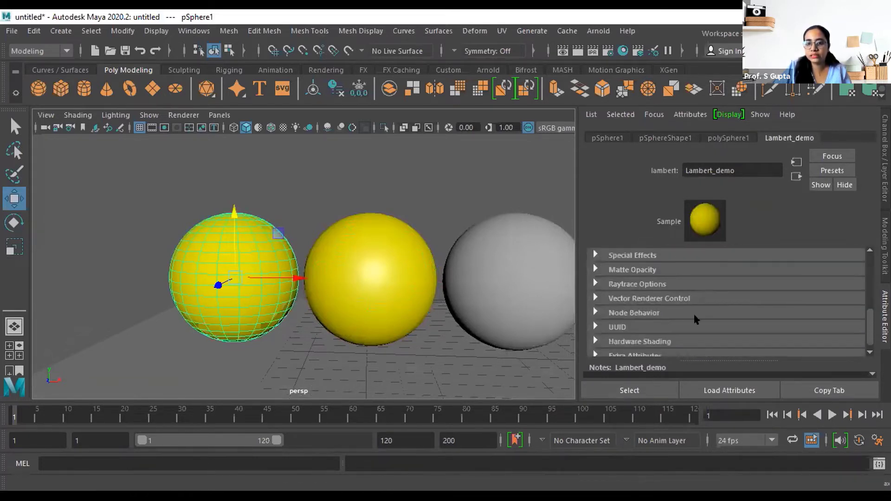
scroll(665, 331, up, 5)
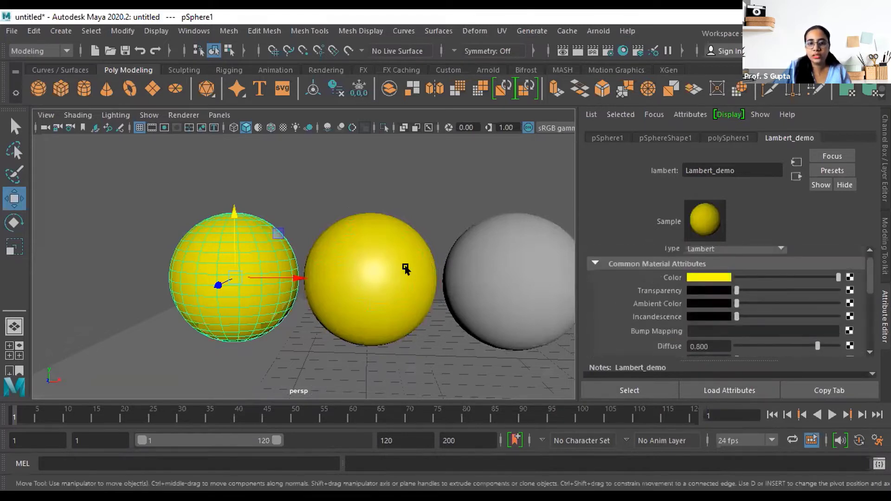
click(409, 269)
click(726, 138)
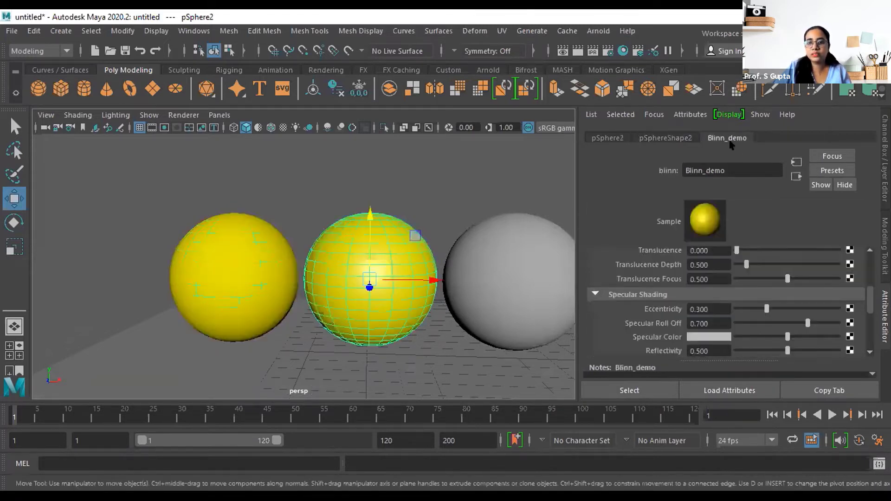
scroll(663, 288, up, 5)
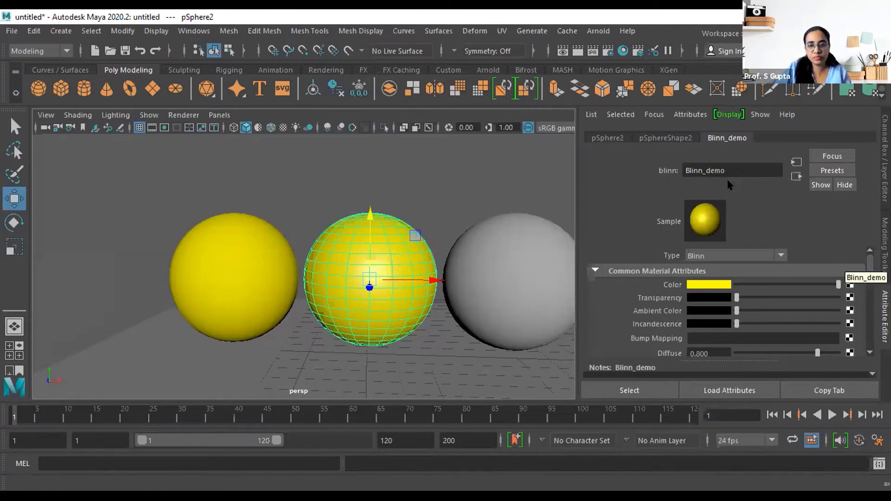
click(607, 139)
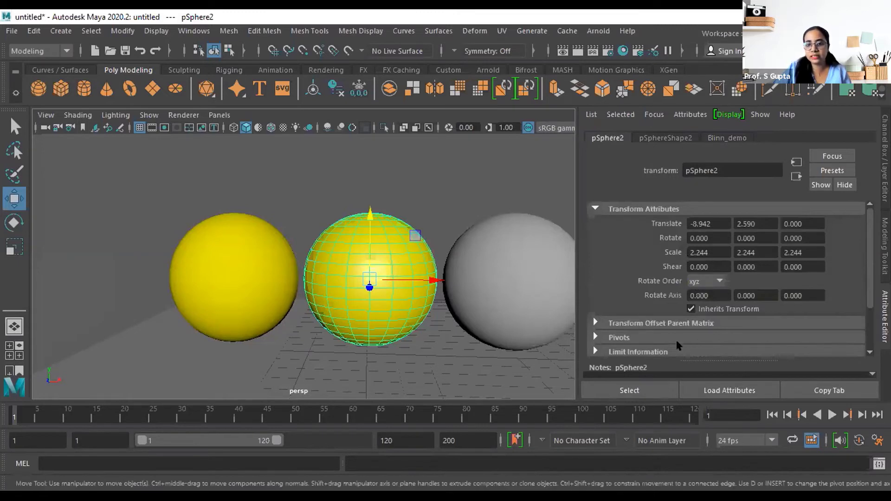
click(727, 138)
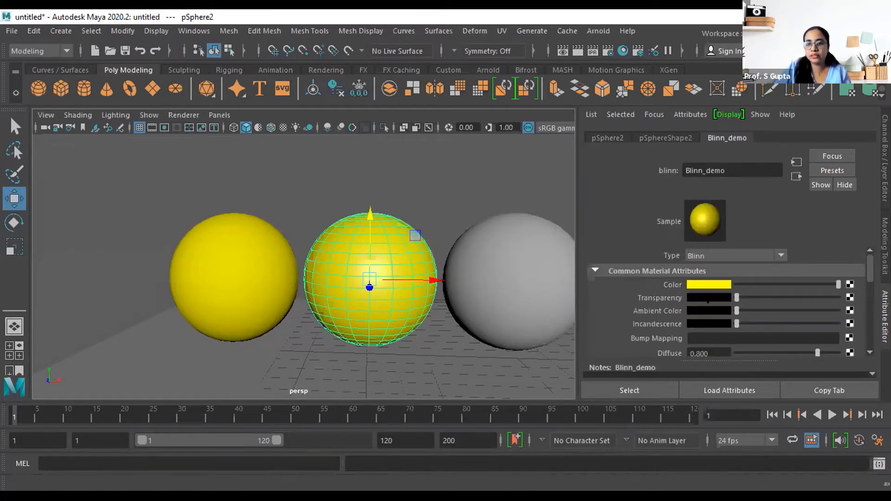
Set the Eccentricity of Blinn_demo to 0.312 and its Specular Roll Off to 0.708.
scroll(707, 301, down, 3)
scroll(705, 297, down, 2)
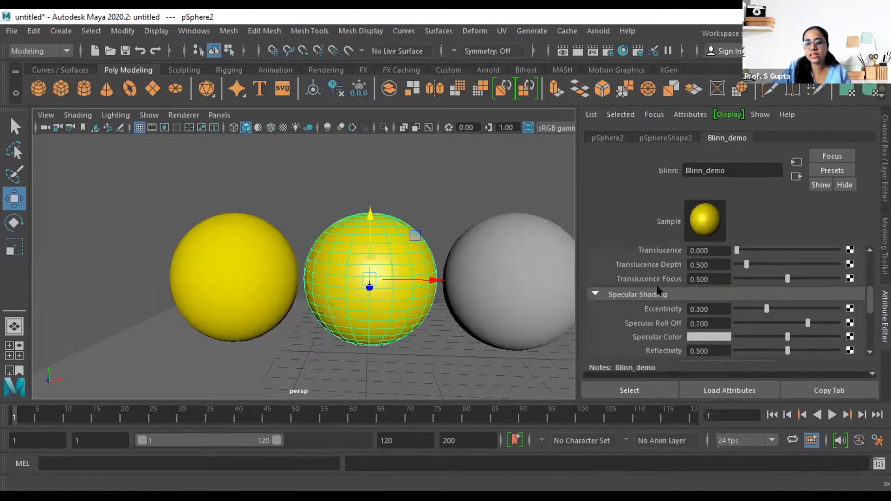
mouse_move(766, 308)
mouse_down()
mouse_move(838, 308)
mouse_move(742, 312)
mouse_move(768, 310)
mouse_up()
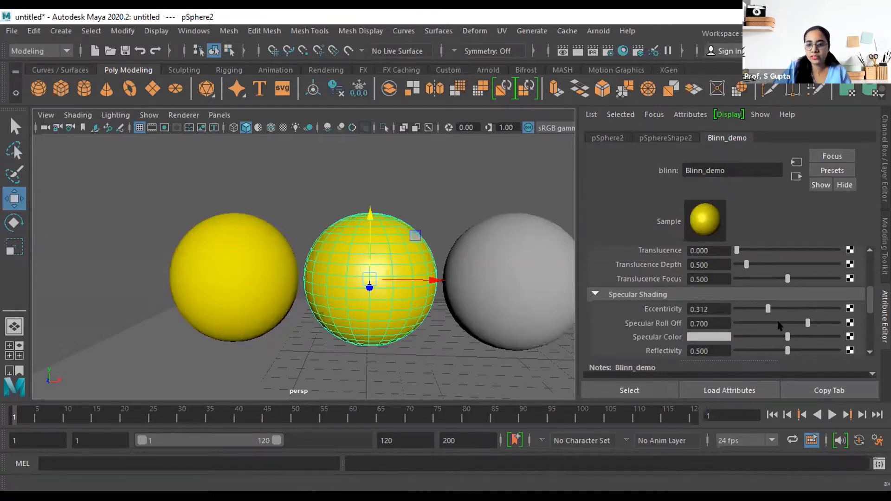
mouse_move(808, 323)
mouse_down()
mouse_move(740, 325)
mouse_move(865, 316)
mouse_move(755, 323)
mouse_move(816, 331)
mouse_move(774, 330)
mouse_move(805, 331)
mouse_up()
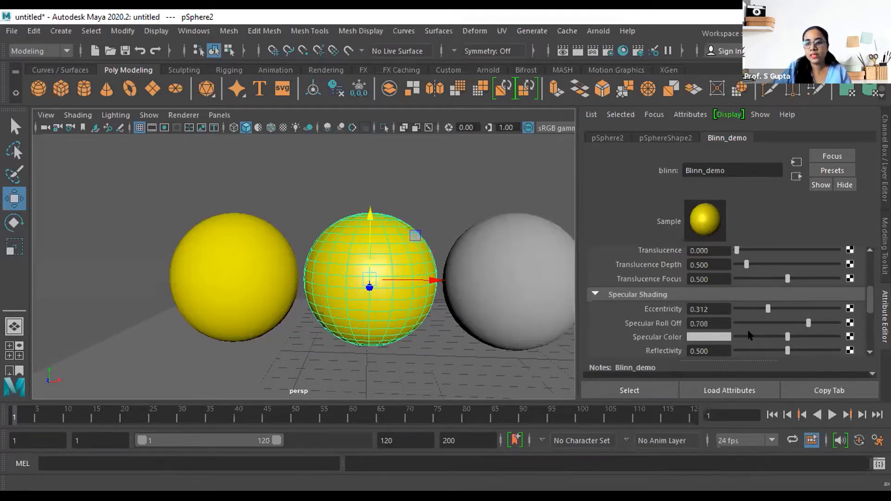
Set the Specular Color of Blinn_demo to red and inspect the second sphere's highlight up close.
click(706, 336)
click(656, 302)
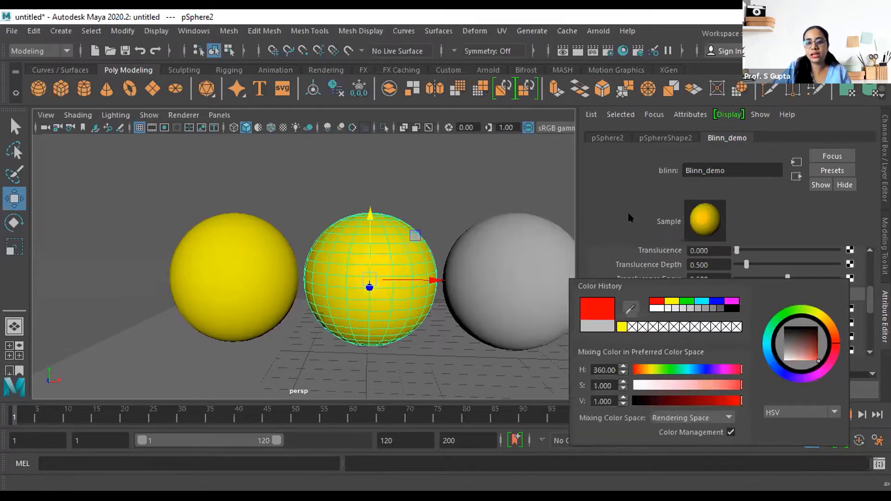
click(384, 310)
scroll(363, 291, up, 3)
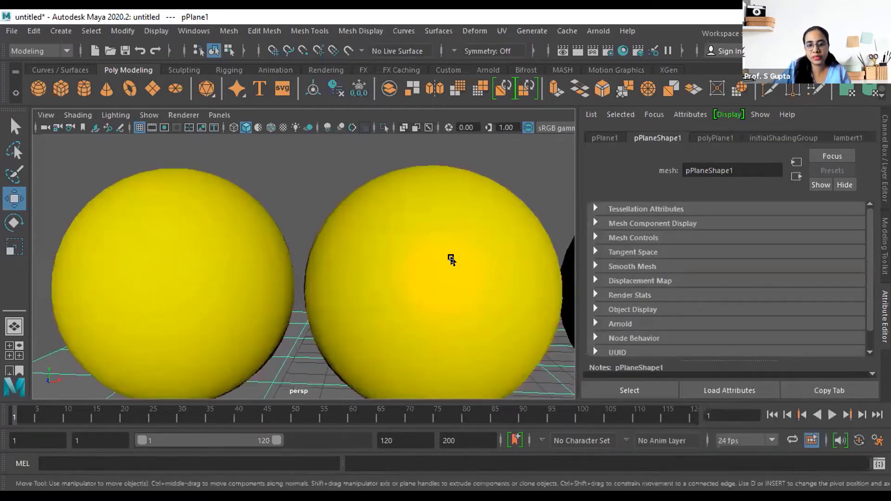
alt+drag(441, 334, 442, 245)
click(413, 295)
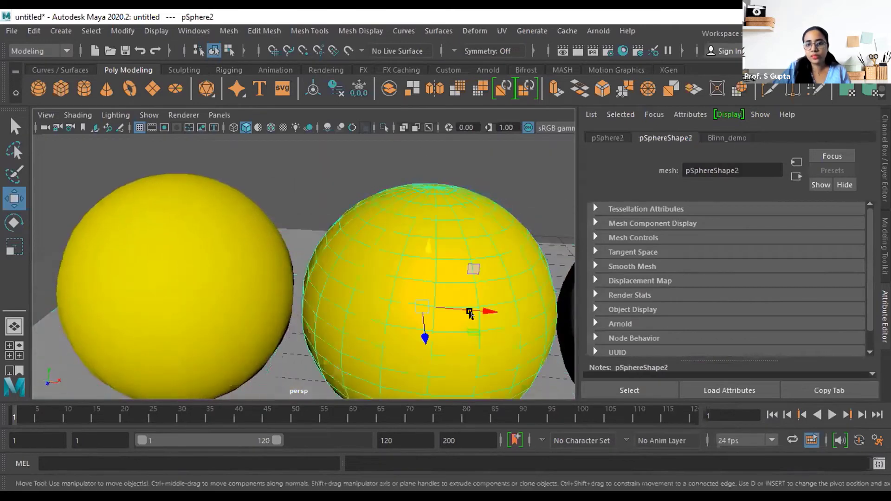
Lower the Specular Roll Off of Blinn_demo to 0.357 and check the highlight on the second sphere.
click(717, 138)
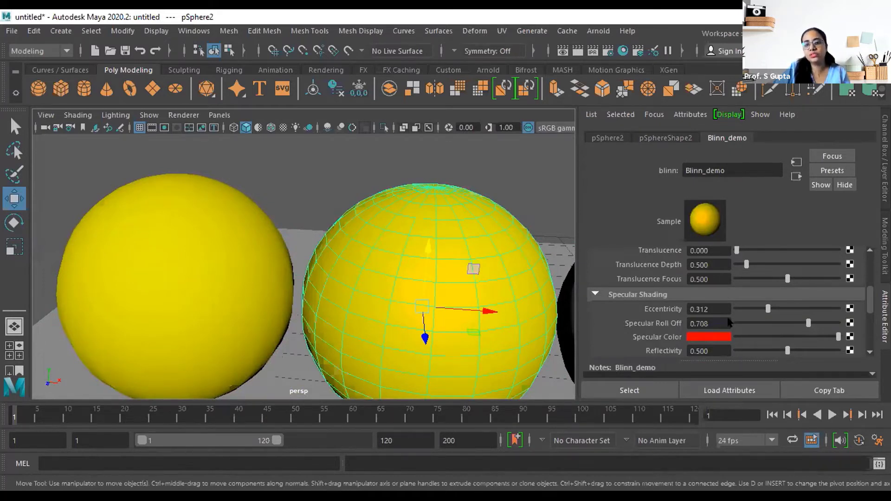
drag(808, 323, 769, 325)
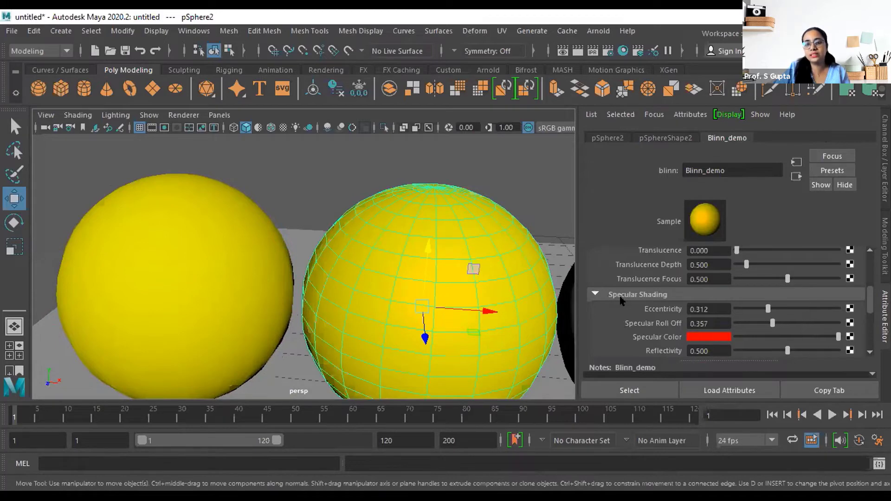
scroll(379, 332, down, 5)
mouse_move(379, 331)
alt+mouse_down()
mouse_move(470, 301)
mouse_move(395, 322)
alt+mouse_up()
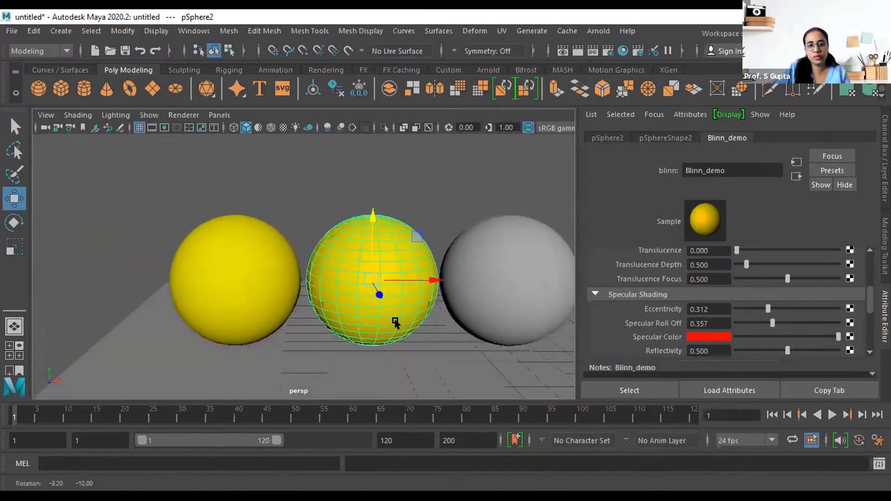
scroll(397, 307, up, 5)
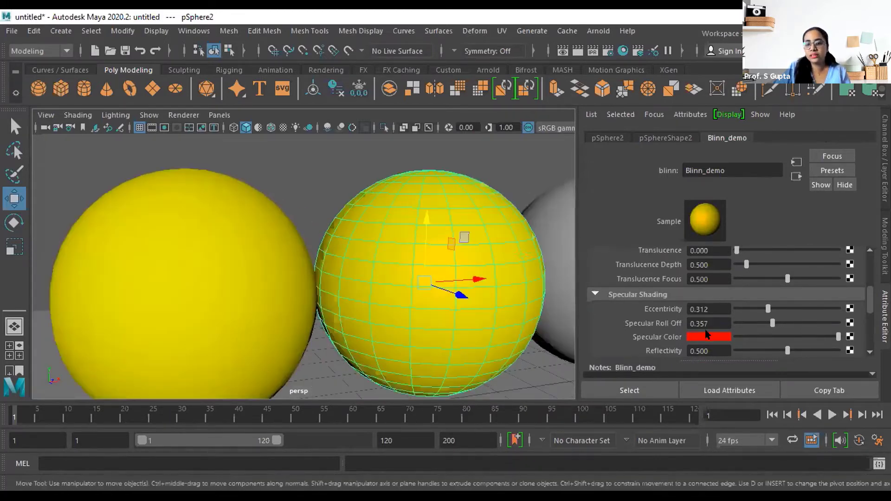
Set the Specular Color of Blinn_demo to green and inspect the highlight with the sphere deselected.
click(707, 335)
click(691, 301)
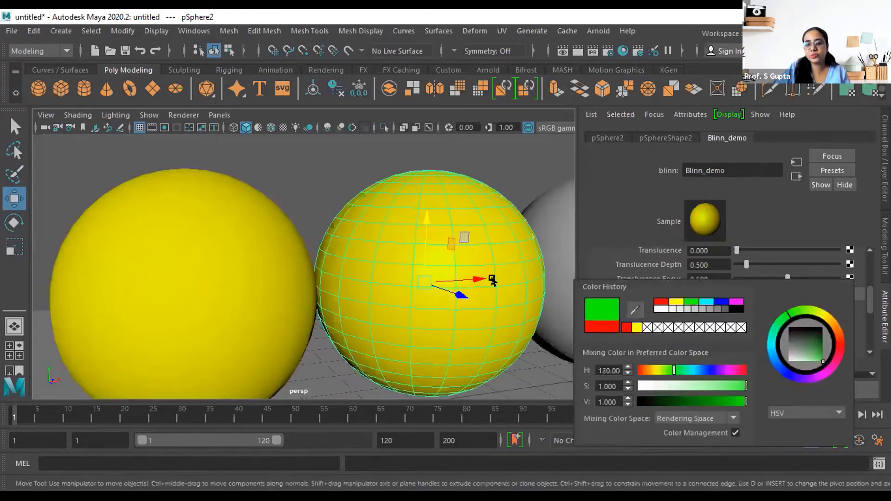
click(452, 157)
scroll(450, 290, down, 3)
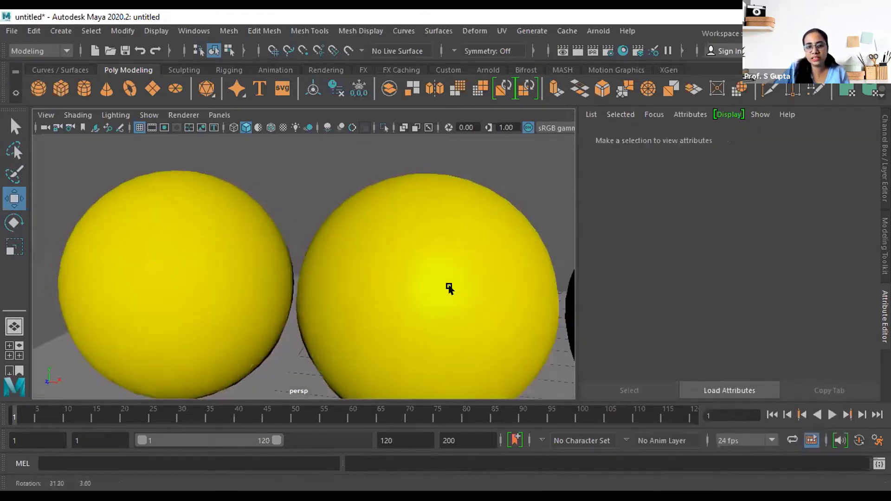
scroll(425, 286, down, 3)
alt+drag(425, 286, 407, 240)
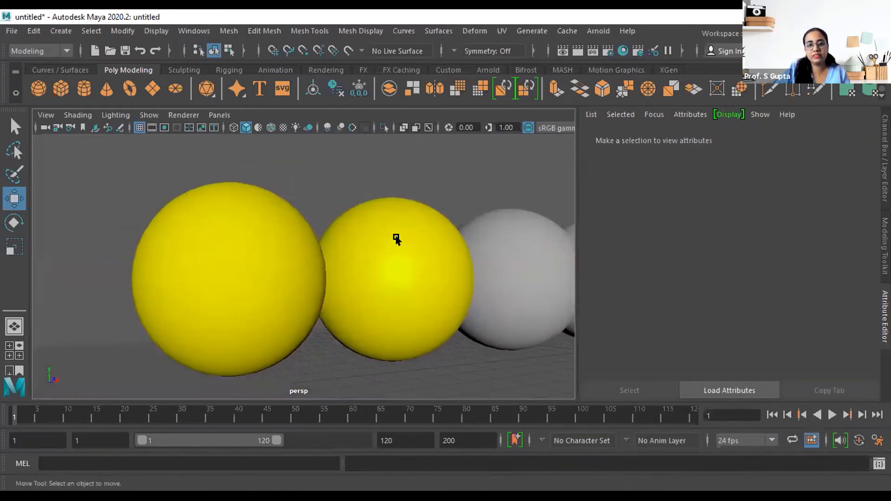
Set the Specular Color of Blinn_demo to blue, then inspect the highlight and the material's attributes.
click(408, 290)
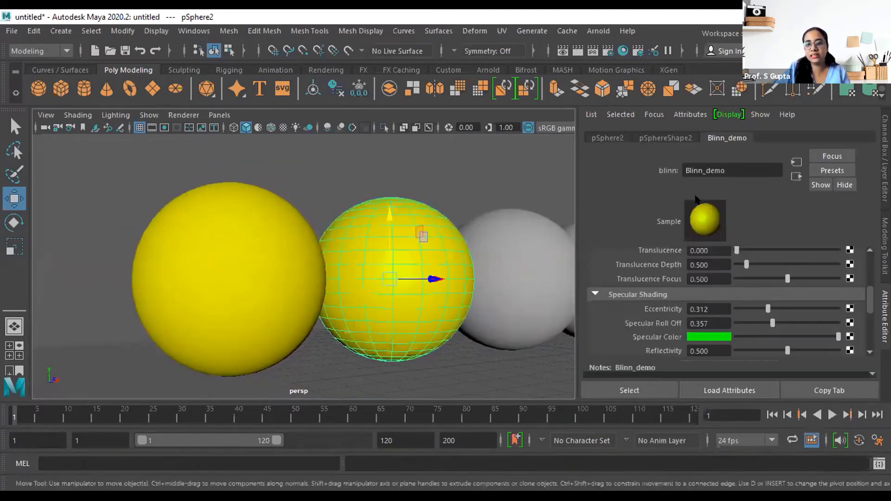
click(708, 337)
click(723, 287)
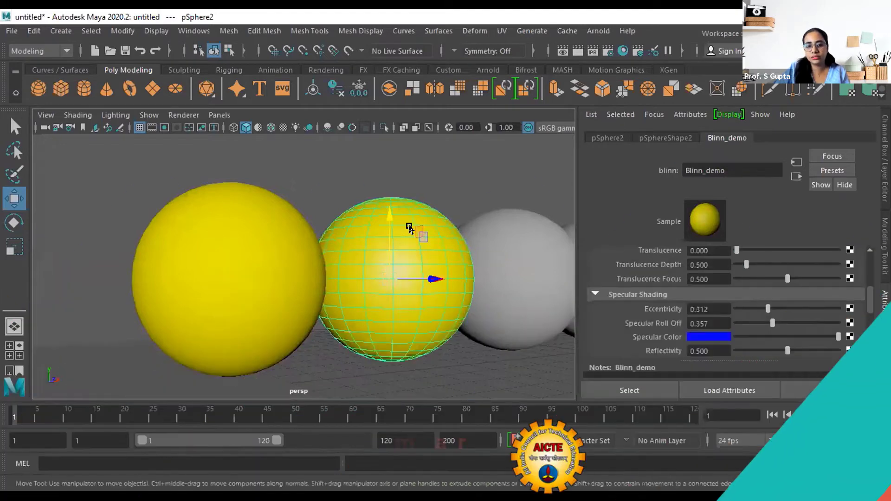
click(404, 330)
alt+drag(403, 330, 374, 290)
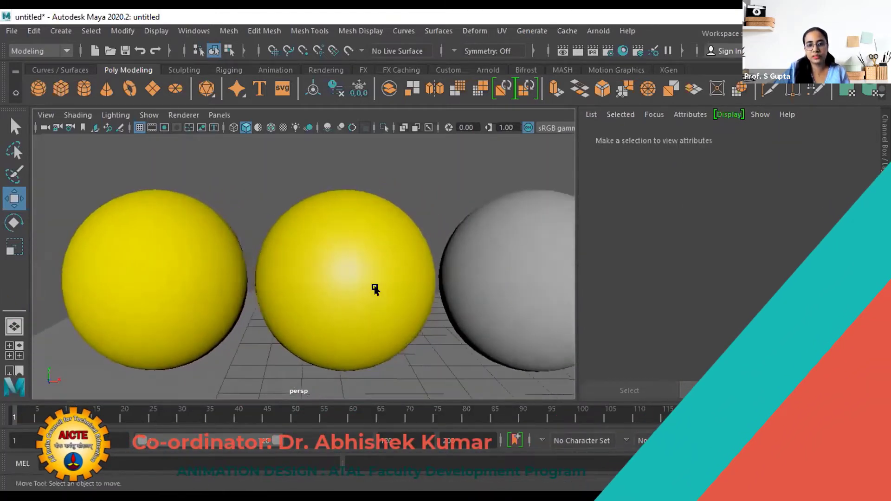
click(374, 290)
scroll(668, 310, up, 3)
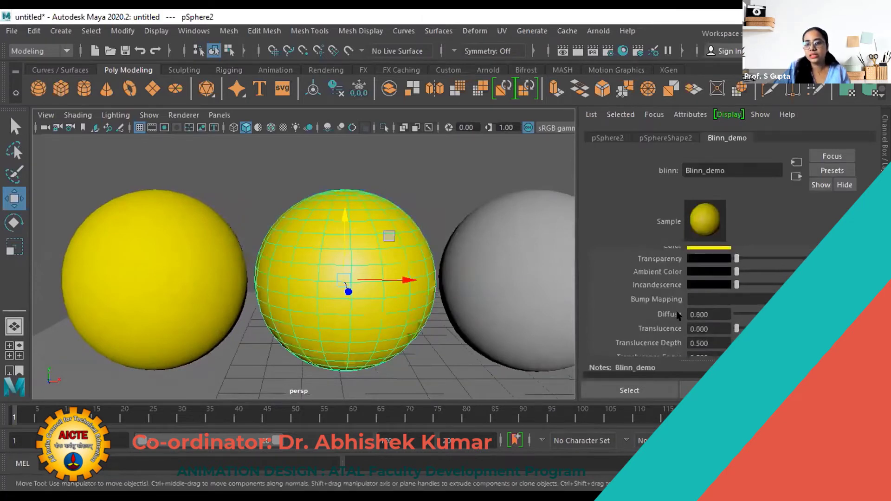
scroll(678, 315, up, 2)
scroll(675, 260, down, 6)
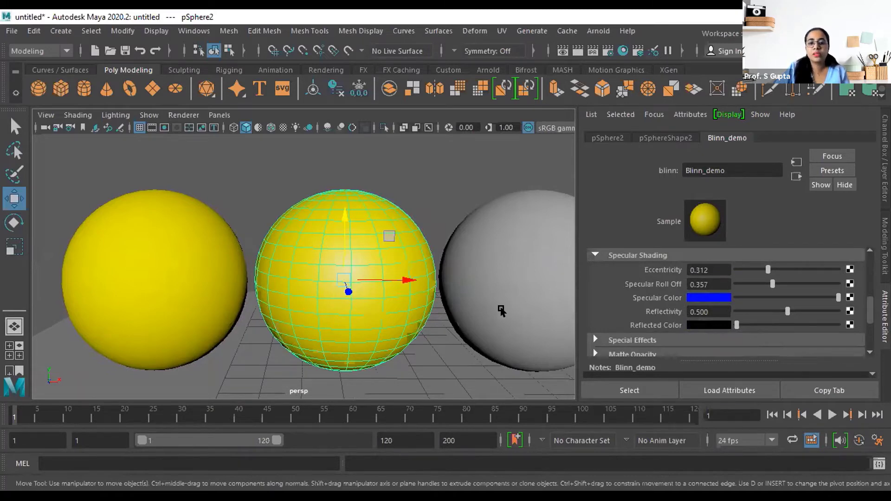
Search the new material list for "an" and assign an Anisotropic material to the third sphere.
click(511, 304)
alt+middle_drag(511, 304, 447, 232)
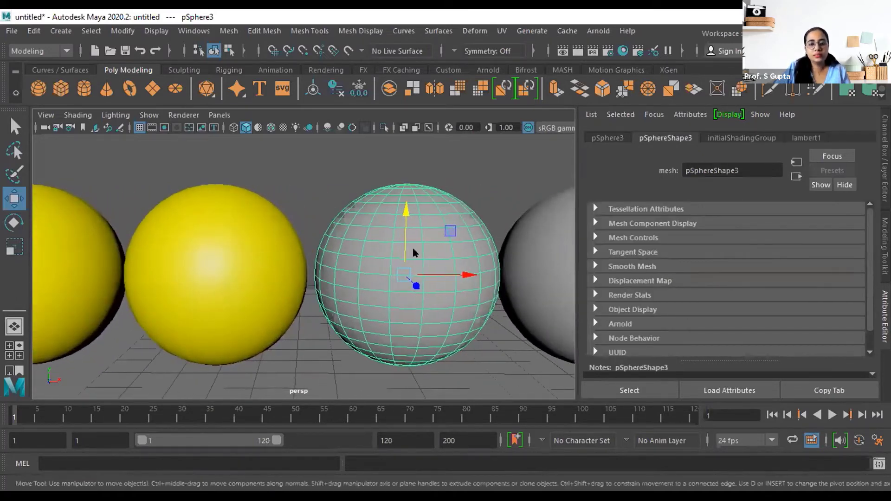
right_drag(414, 259, 411, 460)
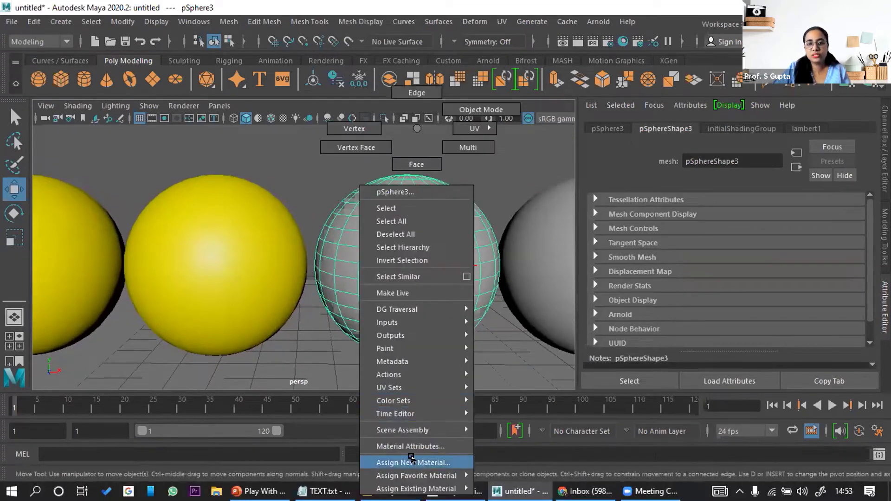
text(an)
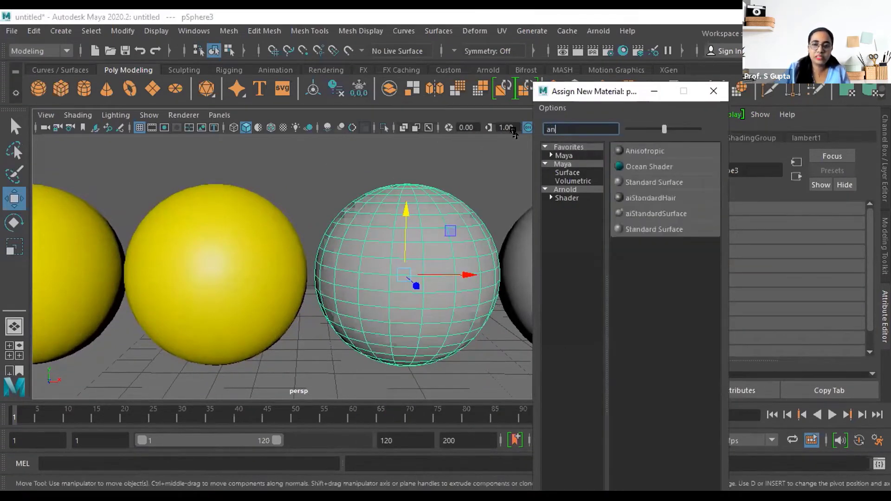
click(645, 149)
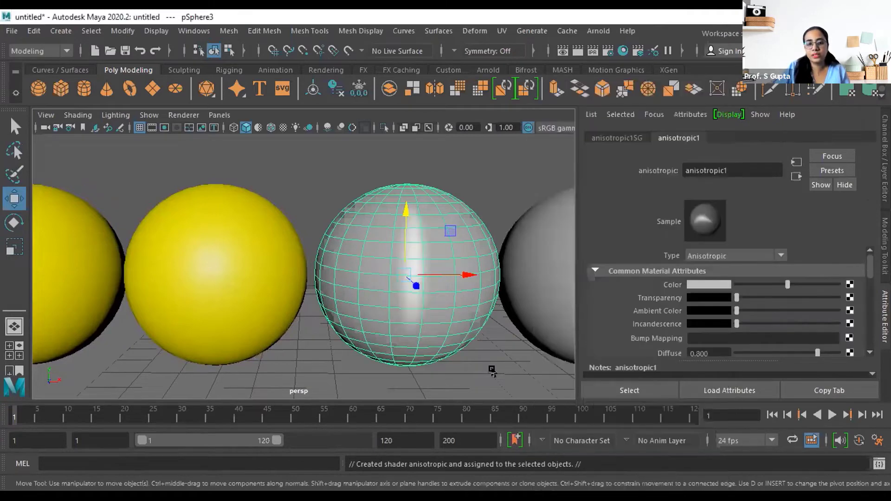
click(483, 360)
scroll(408, 279, down, 3)
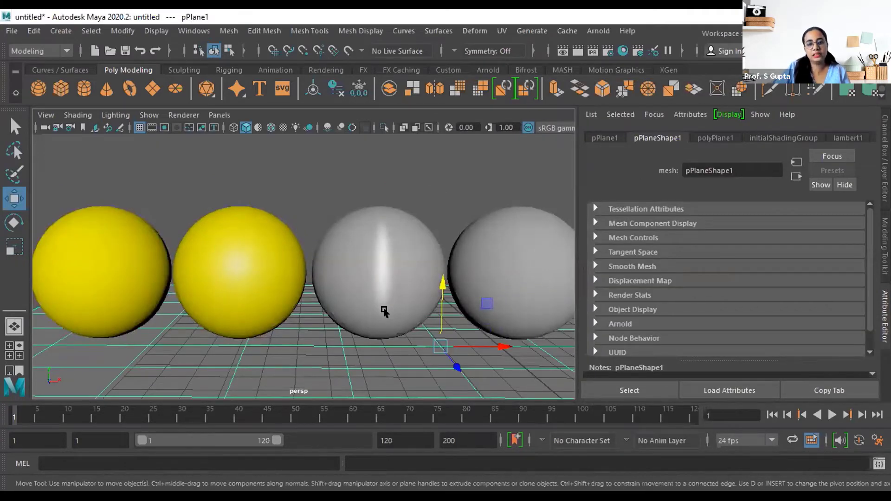
Rename the Anisotropic material on the third sphere as anisotropic_demo.
click(423, 290)
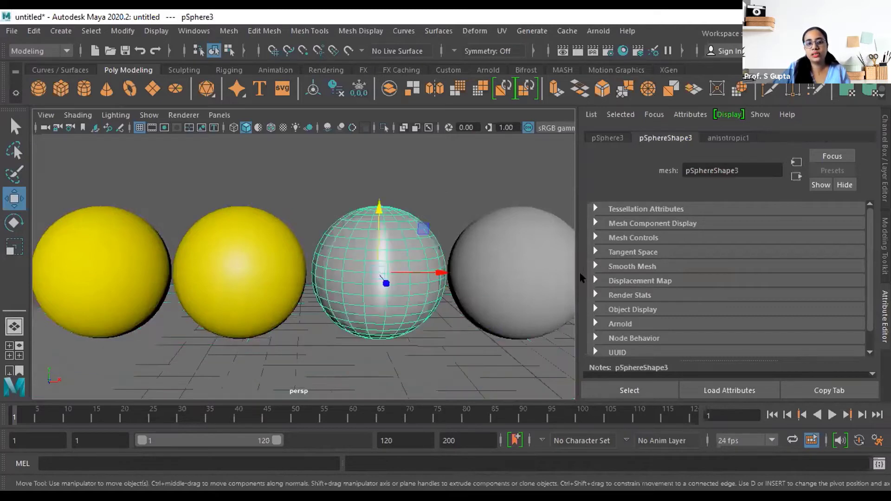
click(728, 139)
click(738, 168)
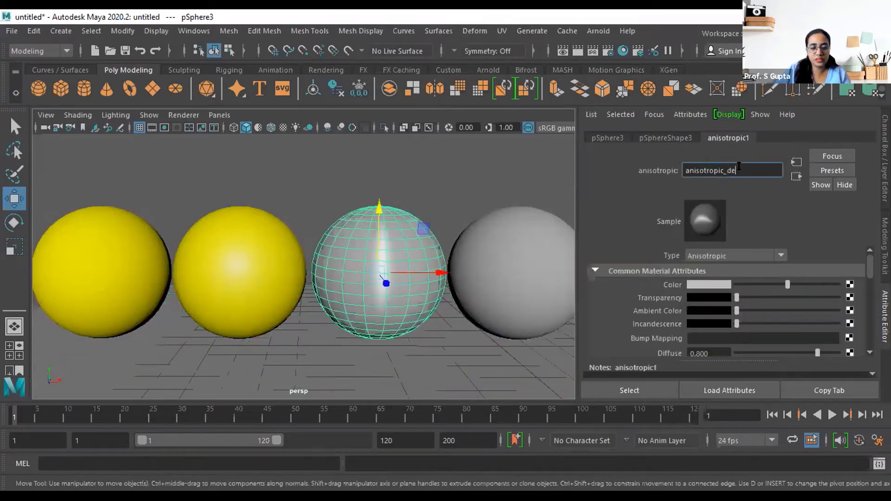
text(_demo)
click(493, 194)
Set the specular shading of anisotropic_demo to Angle 233.766, Spread X 69.511 and Spread Y 0.749, and inspect the highlight.
click(406, 277)
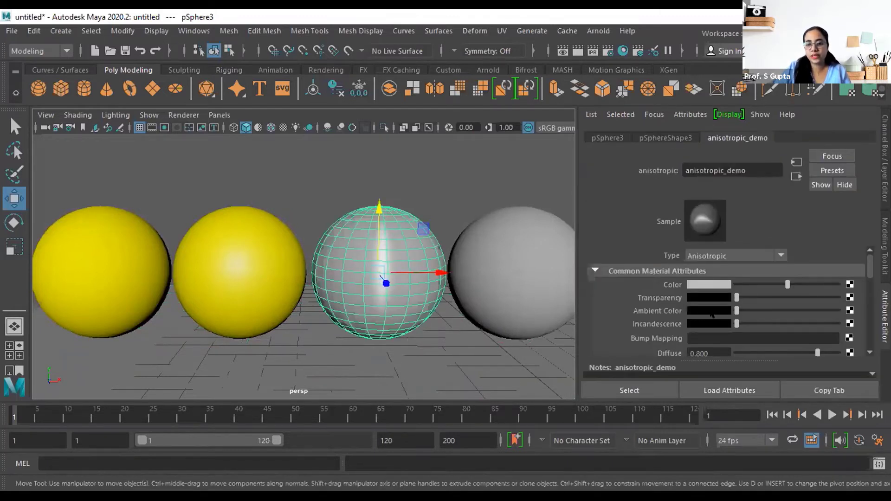
scroll(708, 313, down, 5)
mouse_move(749, 282)
mouse_down()
mouse_move(814, 289)
mouse_move(807, 287)
mouse_up()
mouse_move(735, 268)
mouse_down()
mouse_move(810, 263)
mouse_move(739, 266)
mouse_move(831, 249)
mouse_move(801, 252)
mouse_up()
mouse_move(460, 331)
alt+mouse_down()
mouse_move(409, 350)
mouse_move(291, 360)
mouse_move(440, 353)
mouse_move(487, 332)
alt+mouse_up()
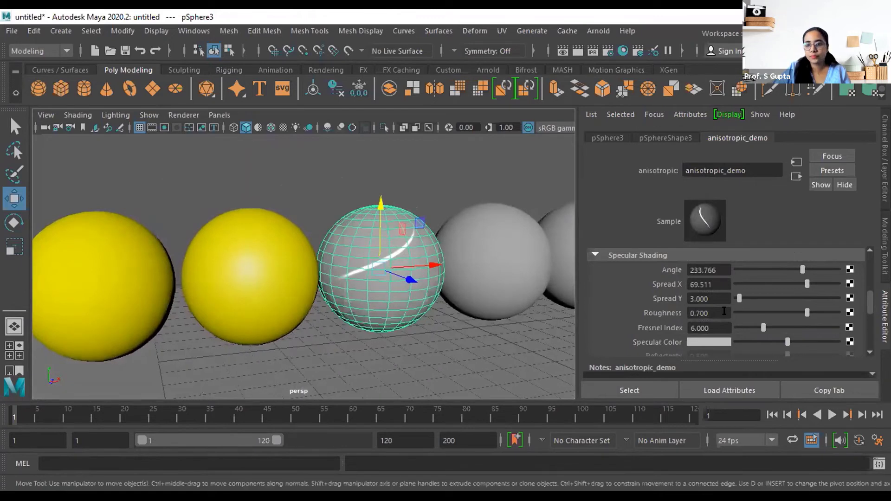
mouse_move(739, 297)
mouse_down()
mouse_move(747, 296)
mouse_move(732, 294)
mouse_up()
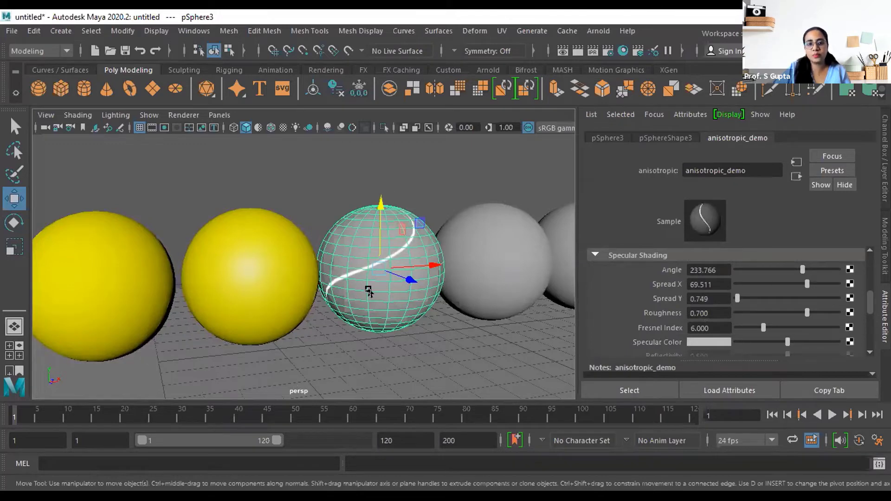
alt+drag(399, 327, 358, 324)
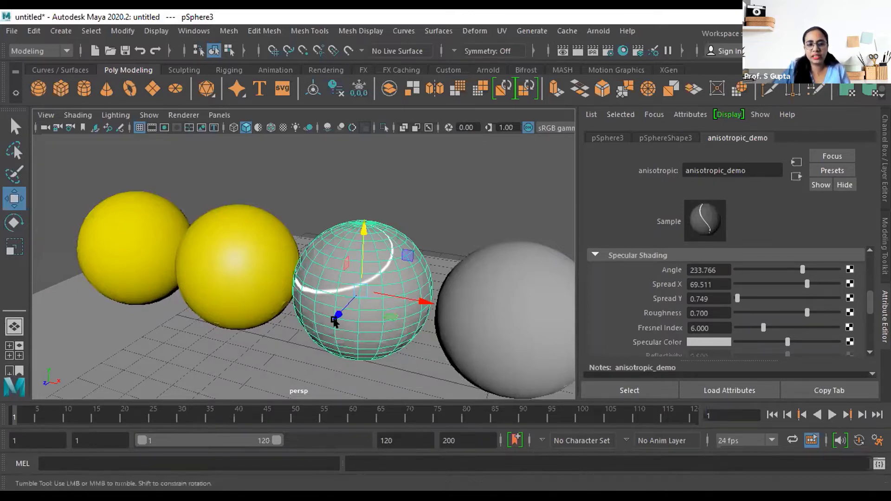
Set Spread X to 77.944 and Spread Y to 1.397 for anisotropic_demo, and inspect the highlight on the third sphere.
alt+drag(306, 331, 346, 309)
alt+drag(452, 329, 457, 332)
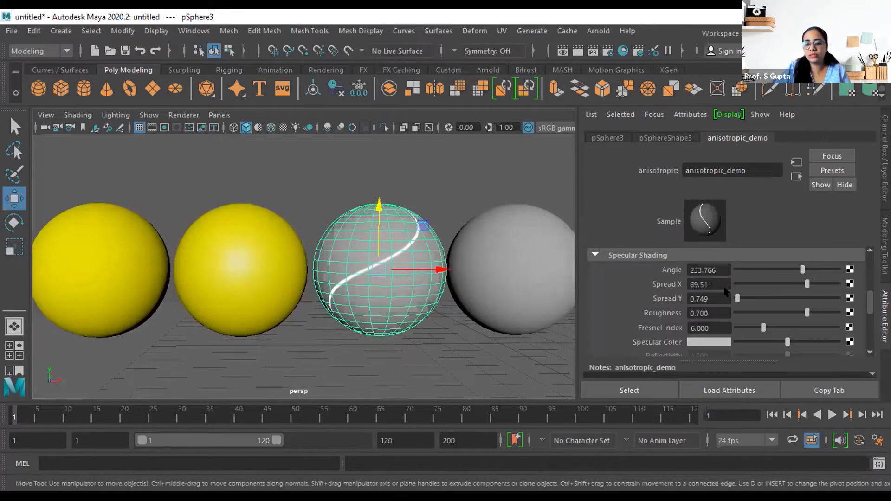
mouse_move(807, 283)
mouse_down()
mouse_move(771, 283)
mouse_move(815, 284)
mouse_up()
mouse_move(736, 298)
mouse_down()
mouse_move(773, 299)
mouse_move(738, 298)
mouse_up()
mouse_move(465, 298)
alt+mouse_down()
mouse_move(331, 349)
mouse_move(469, 310)
alt+mouse_up()
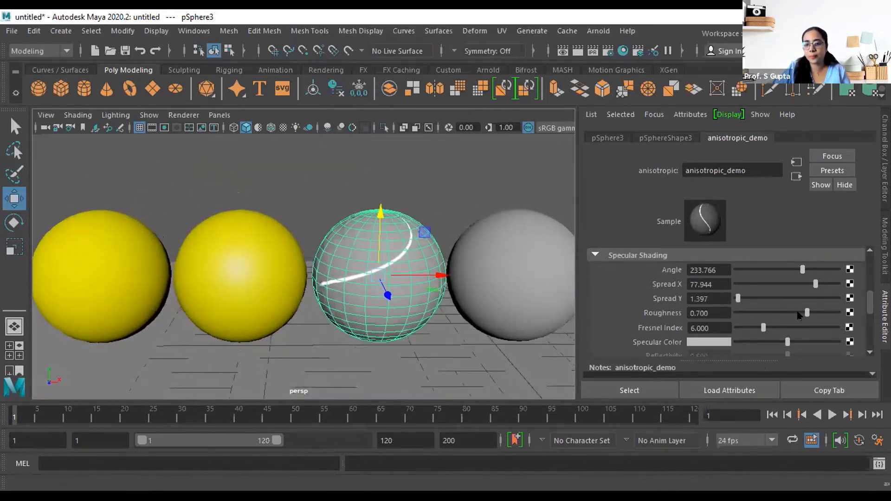
Try a Roughness of 0.209 on anisotropic_demo, inspect the highlight up close, and set the Roughness to 0.550.
drag(805, 312, 757, 312)
scroll(410, 290, up, 3)
scroll(411, 290, up, 2)
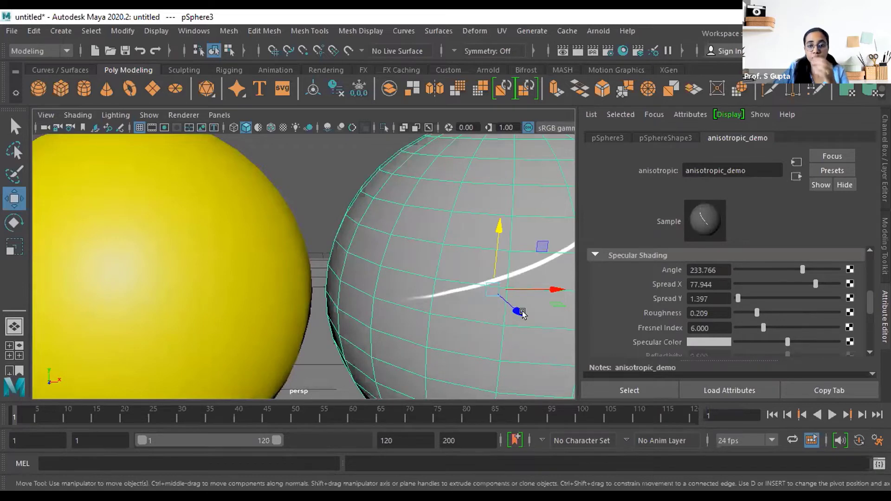
scroll(522, 311, down, 4)
mouse_move(478, 333)
alt+mouse_down()
mouse_move(425, 340)
mouse_move(473, 334)
alt+mouse_up()
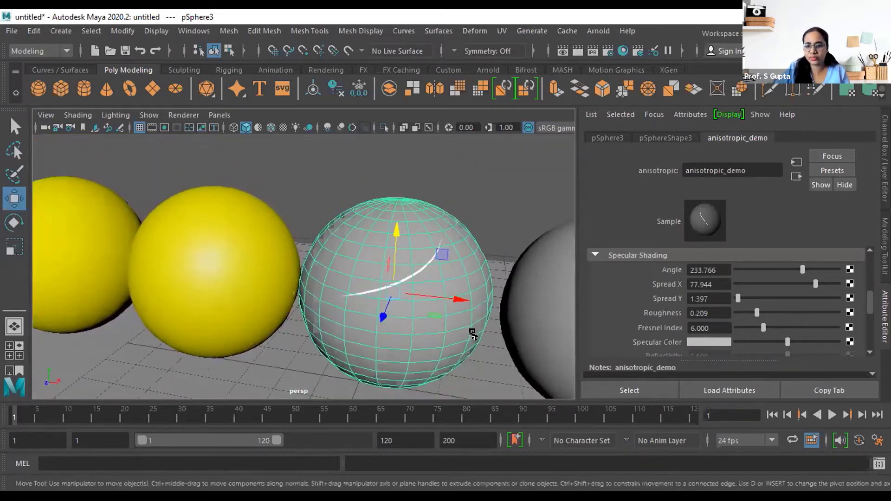
drag(753, 312, 792, 312)
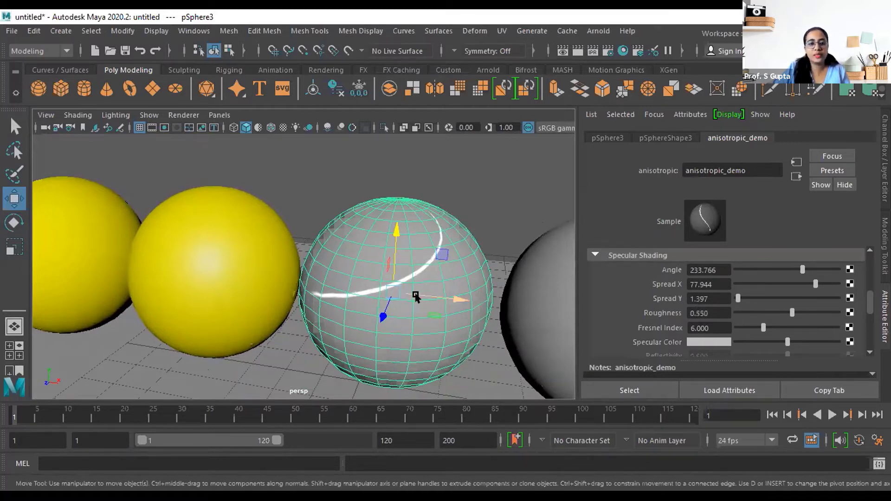
Set the Fresnel Index of anisotropic_demo to 4.125 and slightly darken its Specular Color.
scroll(710, 322, down, 5)
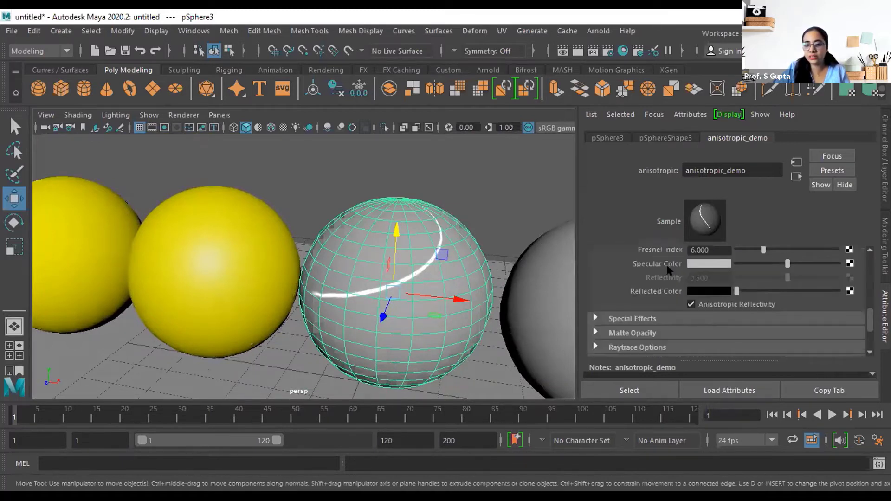
scroll(689, 304, up, 2)
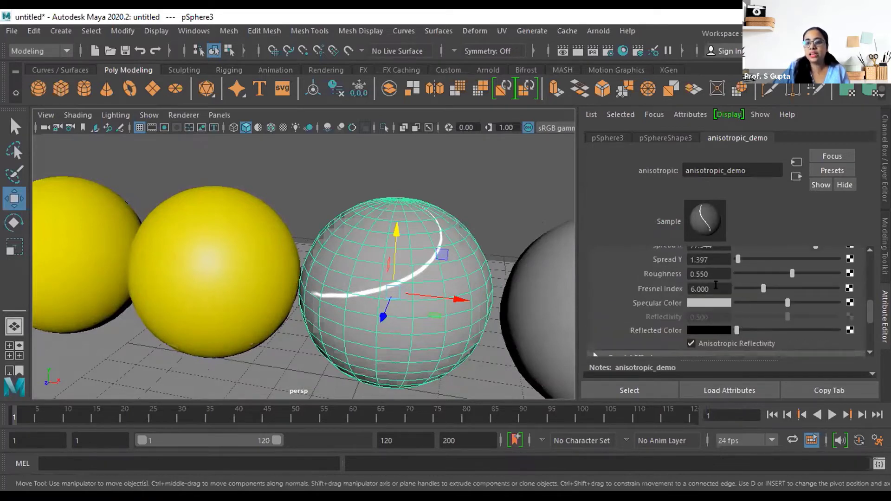
drag(762, 288, 779, 303)
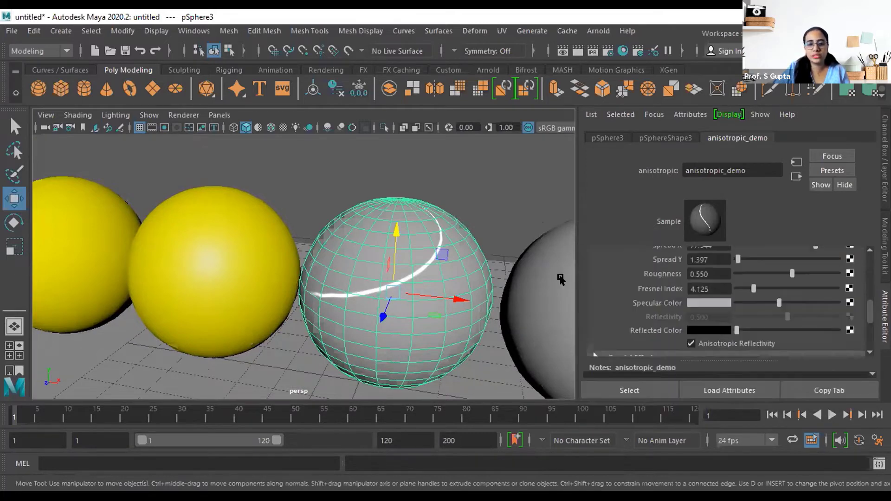
Set the Specular Color of anisotropic_demo to red and review its specular shading values.
click(707, 303)
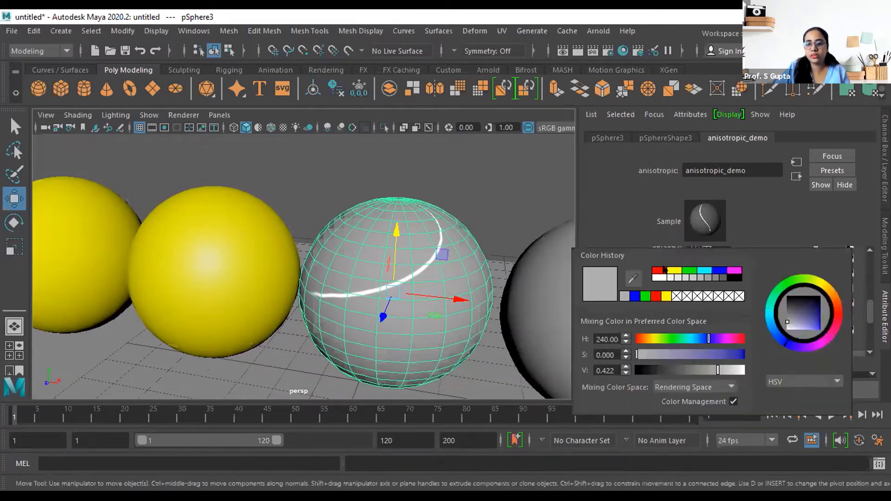
click(659, 270)
click(498, 278)
click(416, 292)
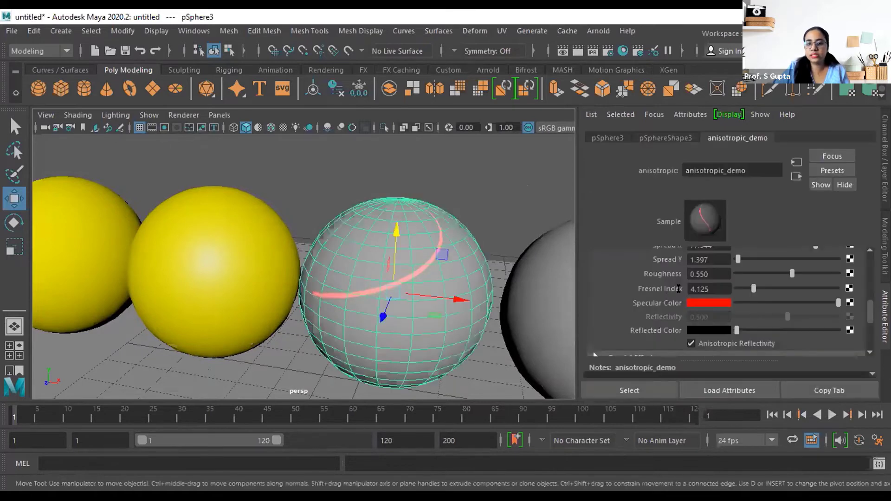
scroll(709, 288, up, 2)
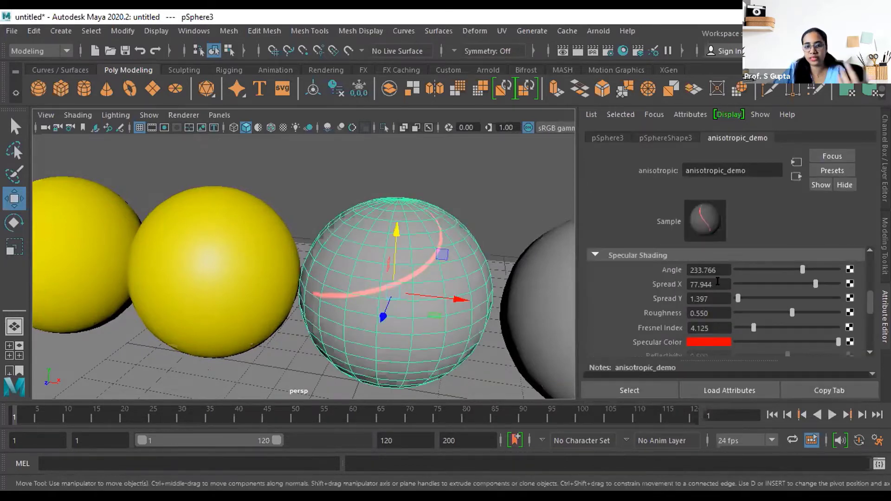
click(495, 214)
click(436, 299)
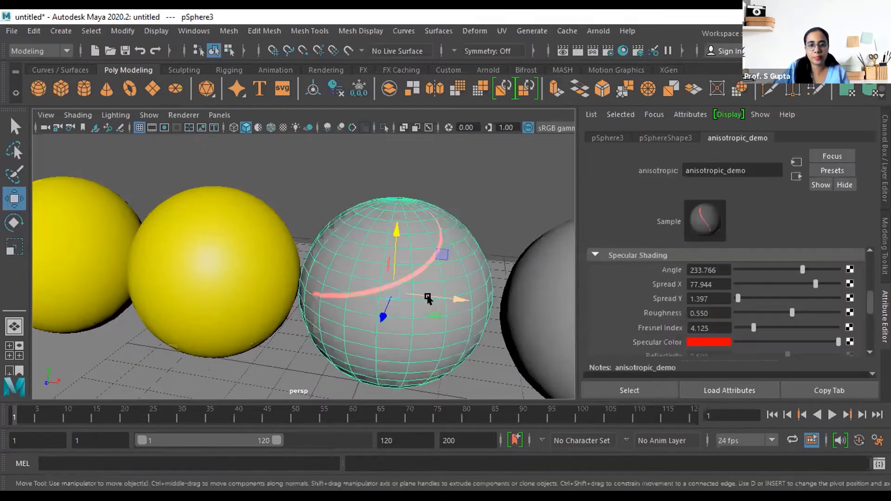
Set the base Color of anisotropic_demo to yellow and inspect the third sphere without its selection wireframe.
scroll(678, 295, up, 5)
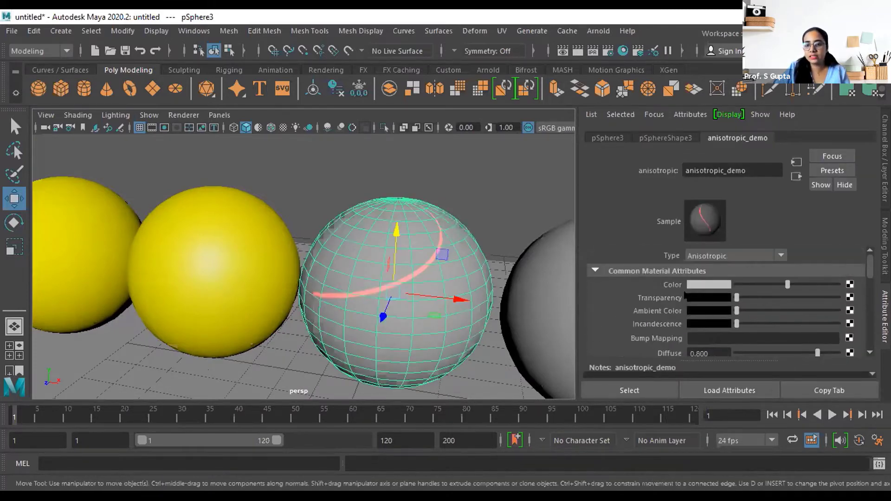
click(696, 284)
click(664, 277)
click(502, 243)
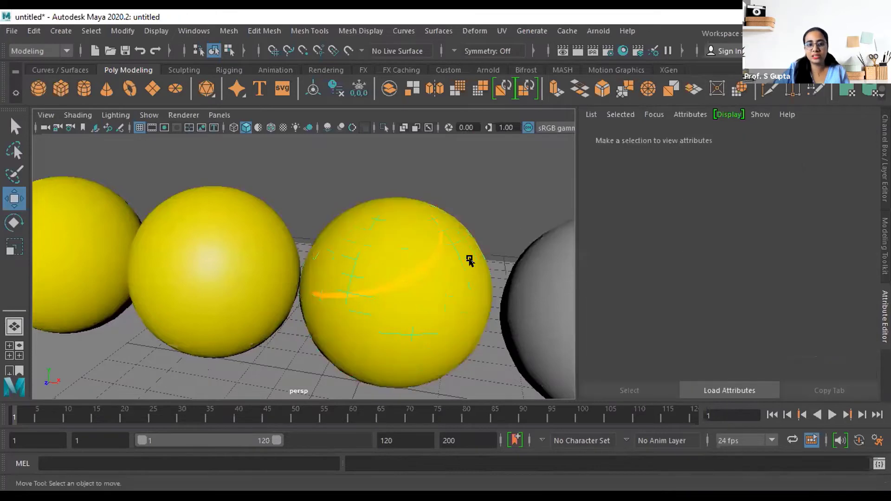
scroll(457, 269, down, 5)
alt+drag(284, 310, 315, 313)
scroll(315, 313, up, 3)
click(439, 279)
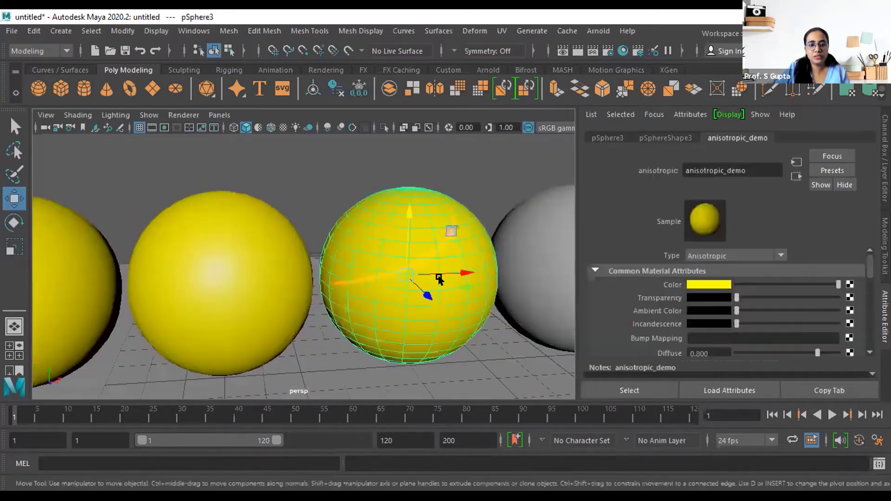
Increase the Roughness of anisotropic_demo and inspect the deselected sphere's highlight from several angles.
scroll(714, 307, down, 2)
scroll(714, 307, down, 3)
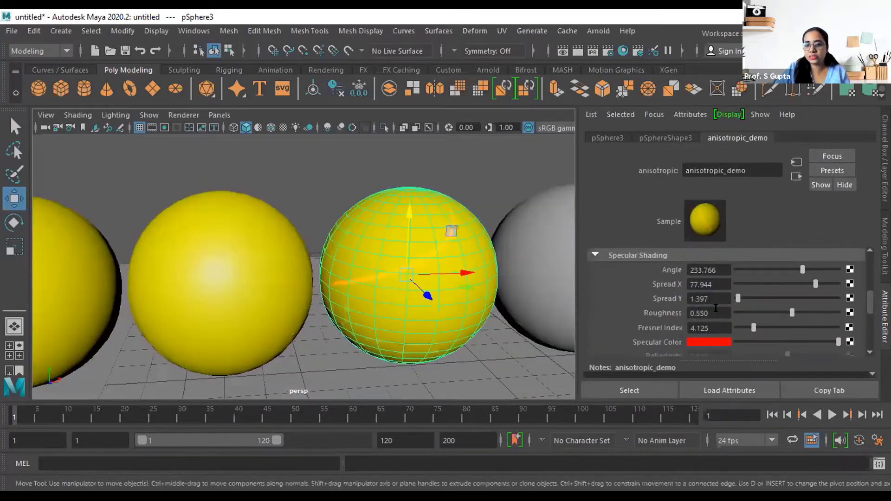
scroll(716, 308, up, 2)
mouse_move(799, 309)
mouse_down()
mouse_move(772, 309)
mouse_move(821, 310)
mouse_up()
click(500, 207)
alt+drag(500, 207, 448, 296)
alt+drag(362, 329, 377, 328)
drag(429, 310, 438, 342)
scroll(394, 342, up, 3)
Search the new material list for "phon" and assign a Phong material to the fourth sphere.
alt+middle_drag(437, 342, 315, 279)
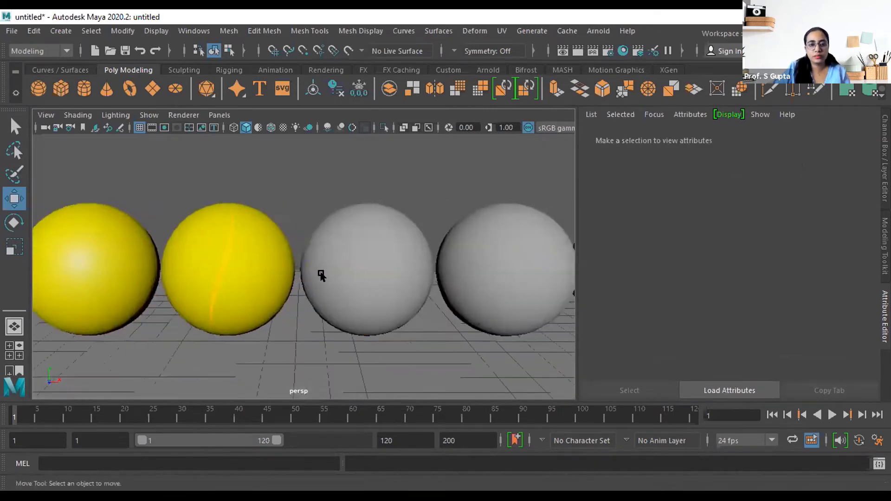
click(316, 279)
click(800, 136)
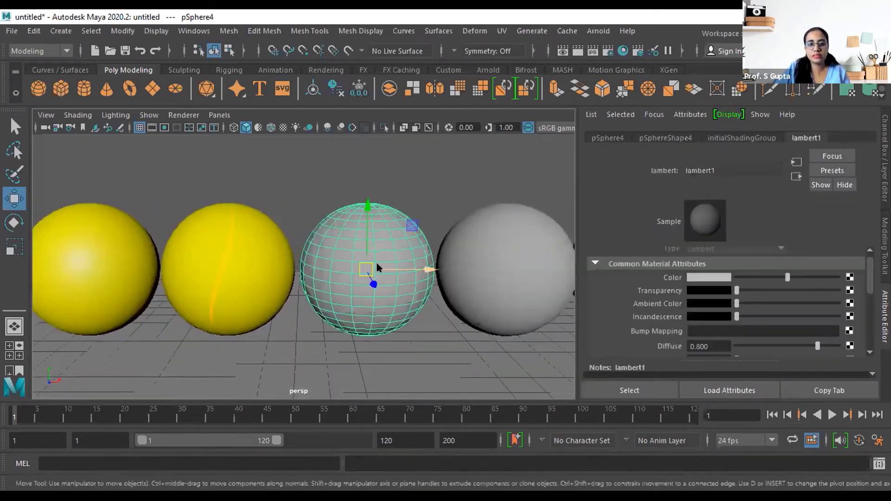
right_drag(376, 262, 386, 459)
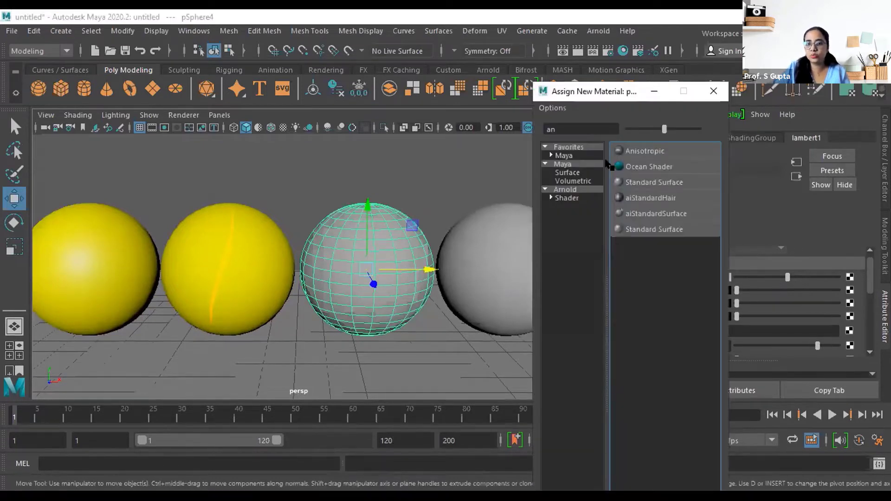
double_click(549, 129)
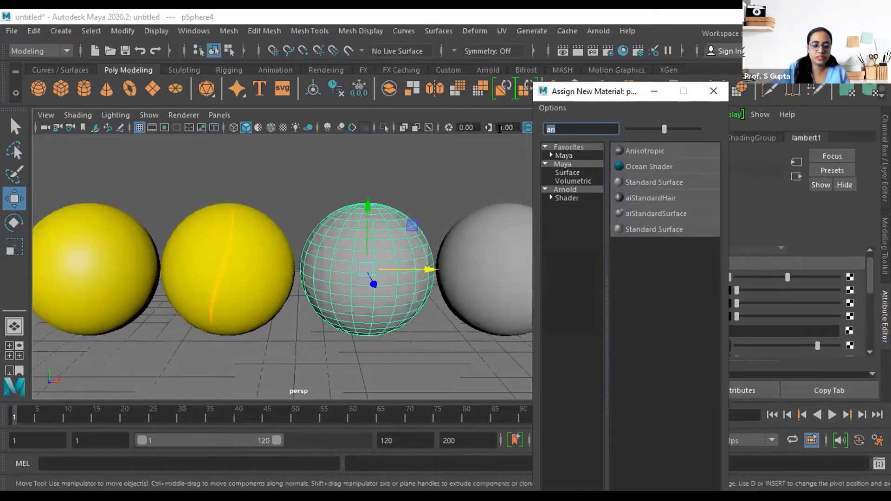
text(pho)
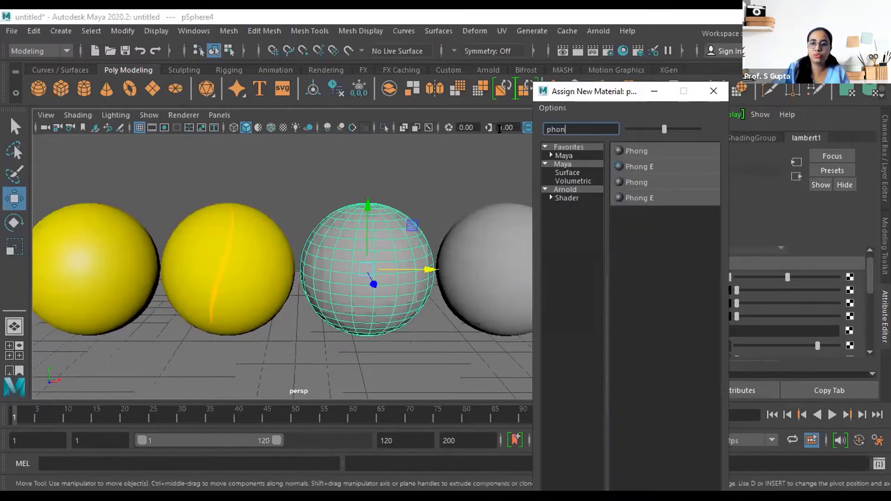
click(635, 151)
click(366, 324)
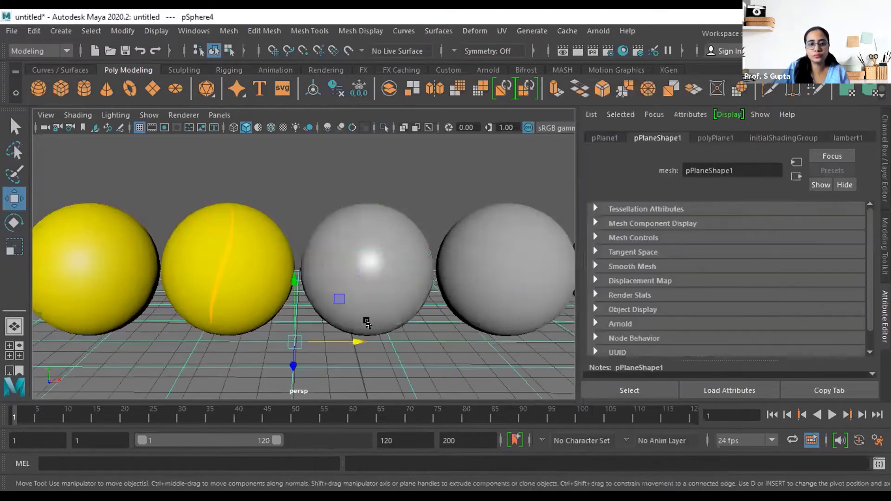
Rename the Phong material on the fourth sphere as phong_demo.
alt+middle_drag(333, 332, 459, 255)
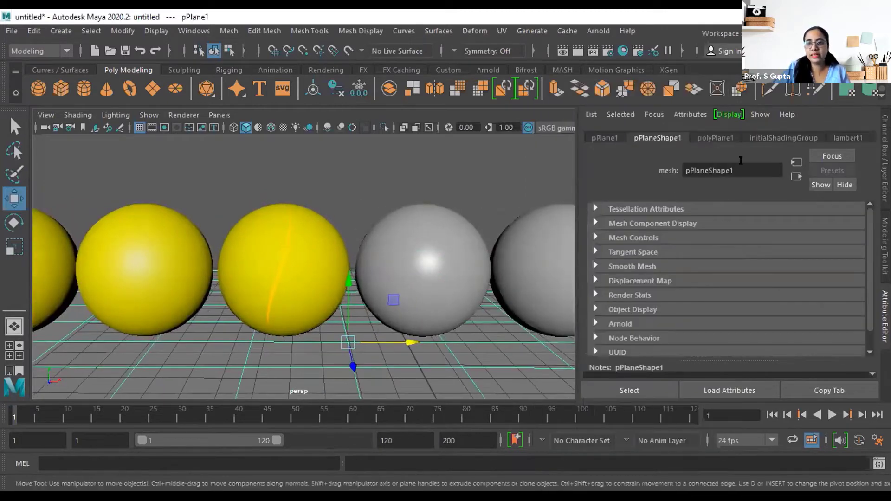
click(395, 288)
click(720, 137)
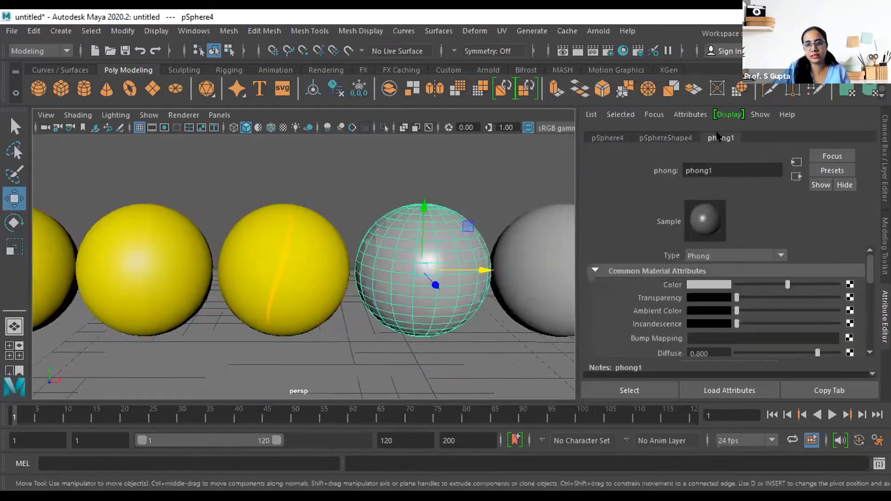
double_click(709, 167)
click(724, 166)
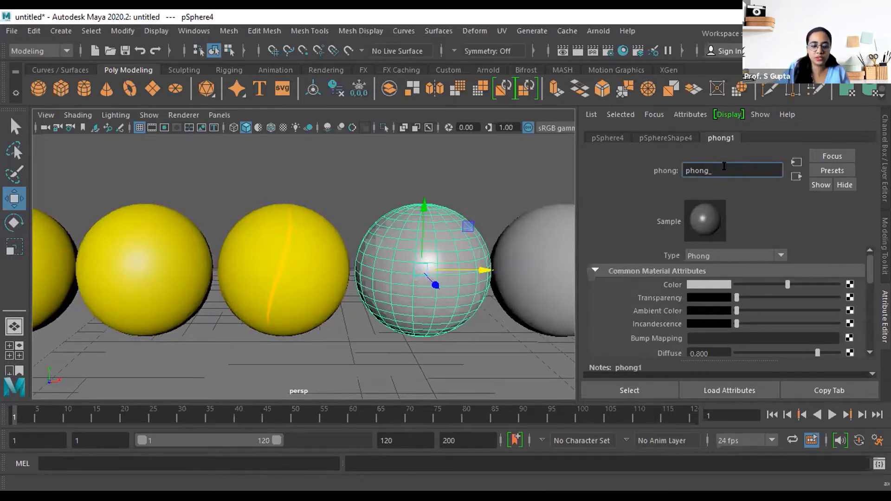
text(_demo)
key(Return)
Set the Color of phong_demo to yellow and deselect the sphere to view its highlight.
click(708, 284)
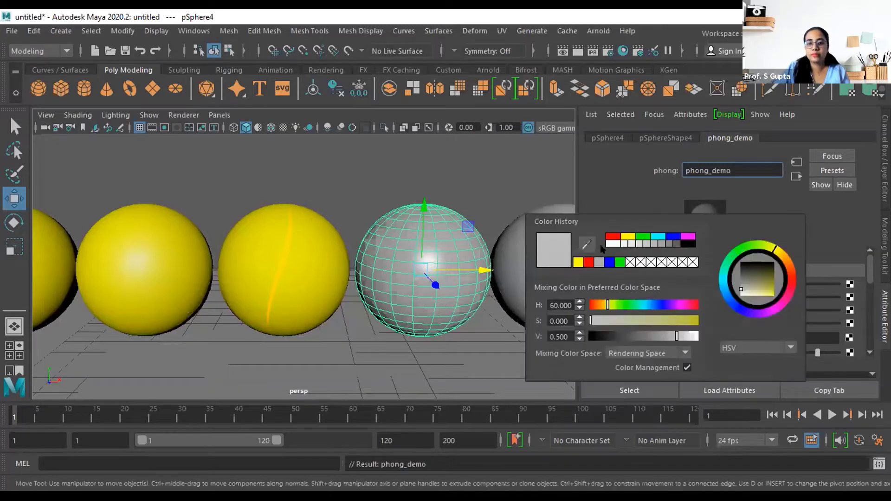
click(627, 237)
click(397, 335)
click(251, 346)
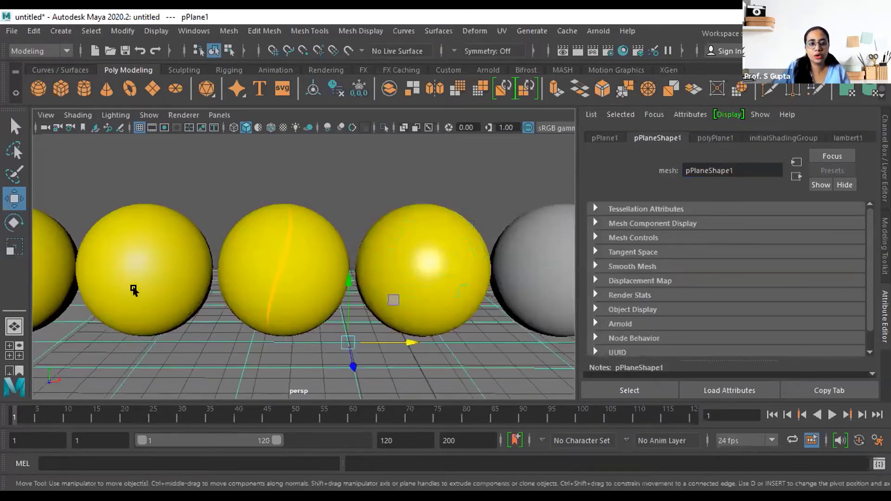
Set the Eccentricity of Blinn_demo on the second sphere to 0.506 and its Specular Roll Off to 0.292.
click(132, 288)
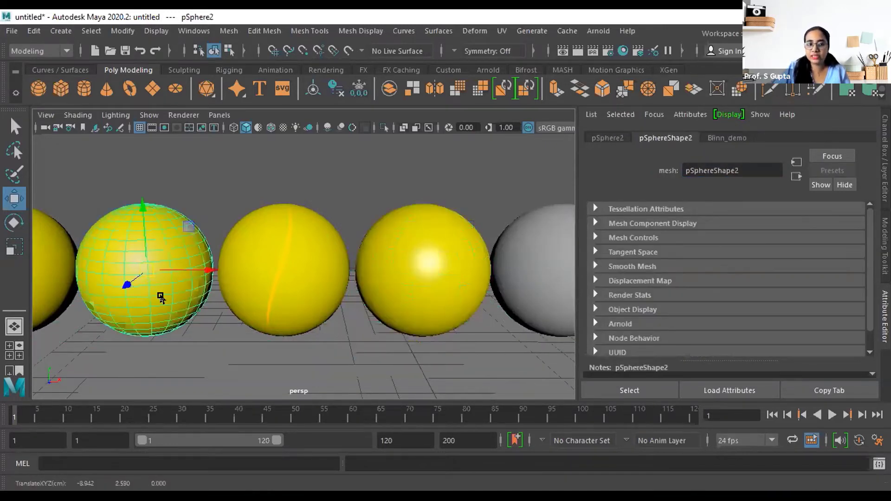
click(726, 137)
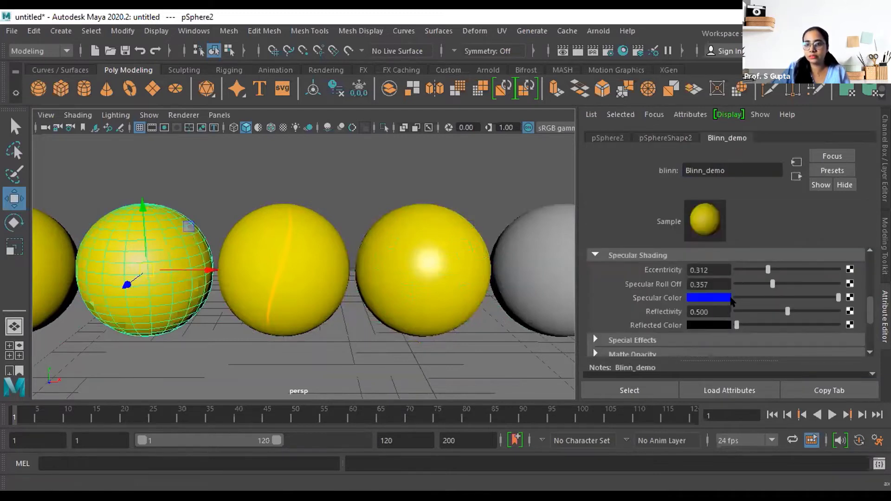
drag(767, 270, 842, 283)
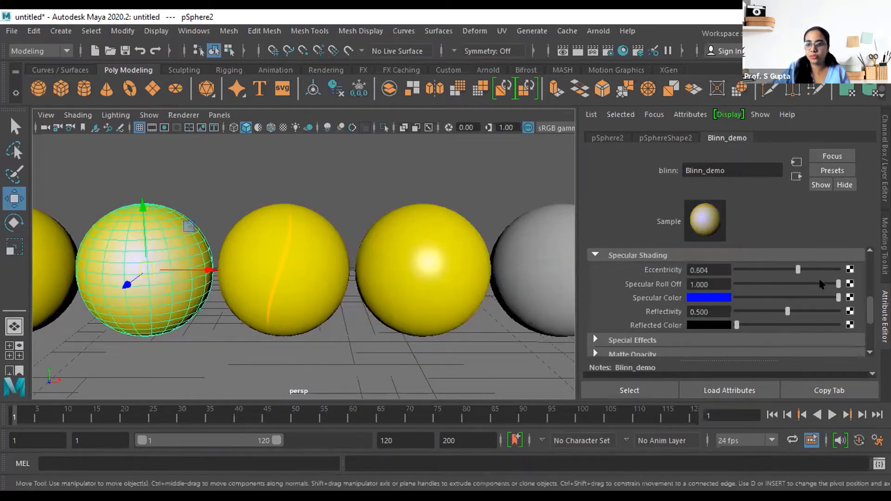
drag(835, 284, 787, 270)
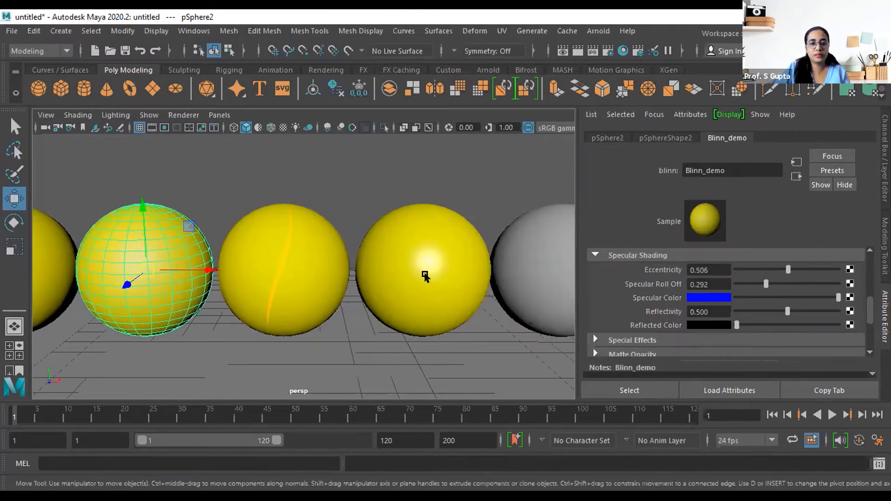
Set the Cosine Power of phong_demo on the fourth sphere to 2.000.
click(425, 275)
click(727, 138)
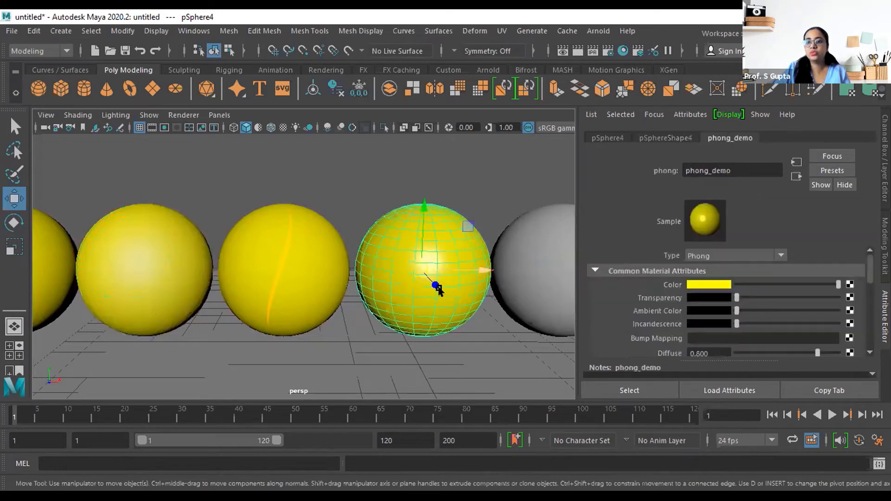
scroll(767, 304, down, 5)
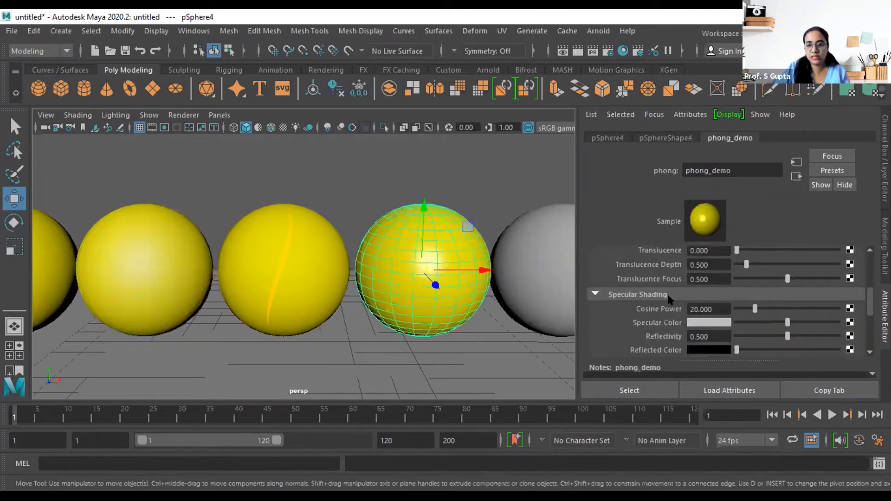
alt+middle_drag(474, 321, 430, 321)
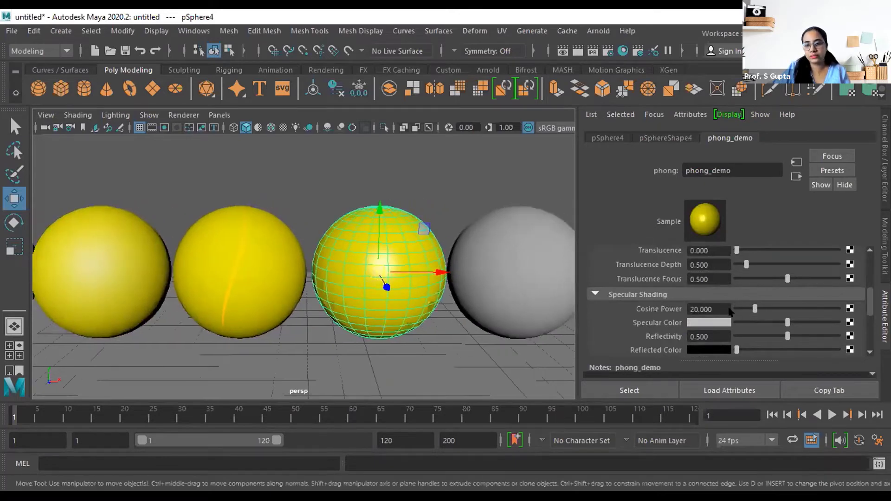
drag(752, 309, 492, 250)
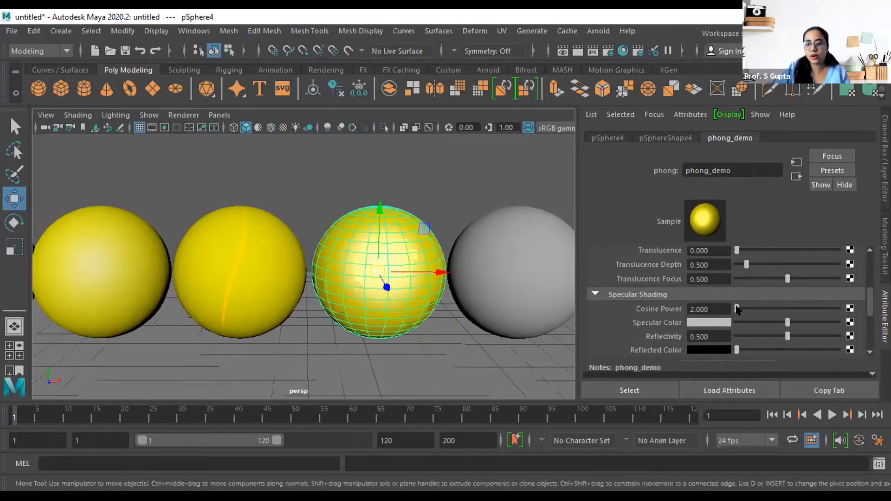
Try a Cosine Power of 5.182 on phong_demo, and Eccentricity 0.721 with Specular Roll Off 0.357 on Blinn_demo.
mouse_move(732, 310)
mouse_down()
mouse_move(856, 310)
mouse_move(707, 315)
mouse_move(789, 309)
mouse_move(739, 309)
mouse_up()
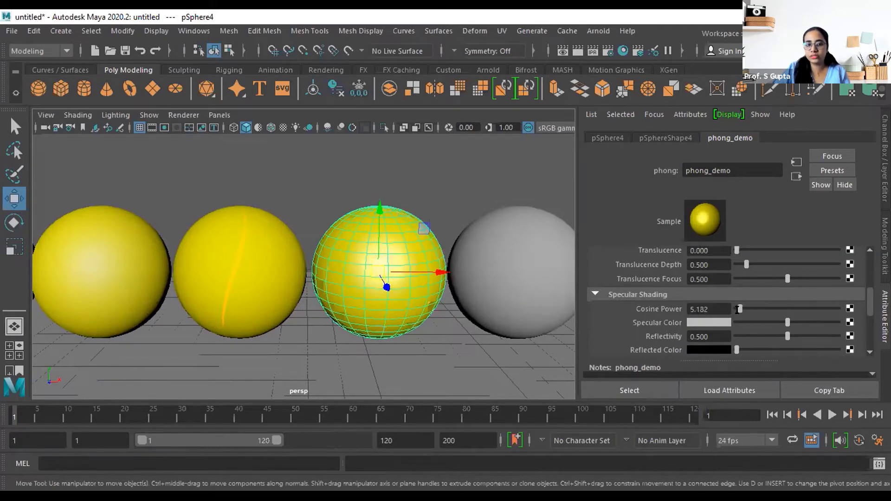
click(104, 275)
click(733, 137)
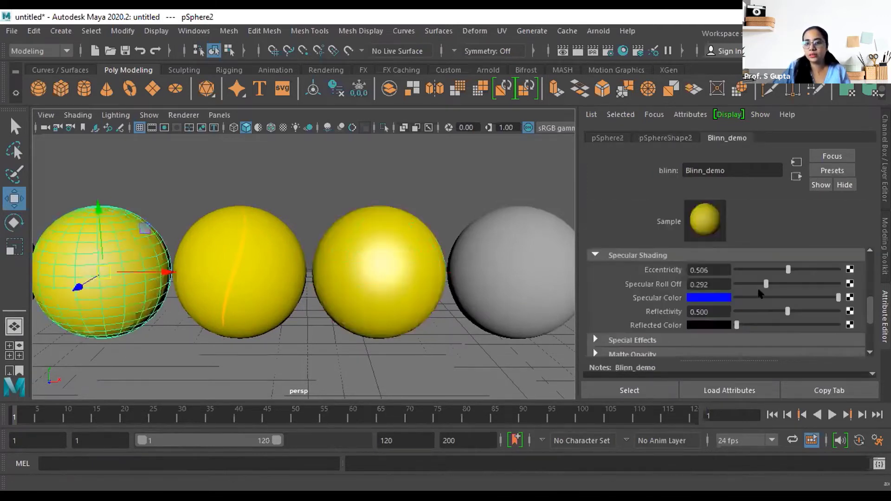
drag(788, 295, 772, 310)
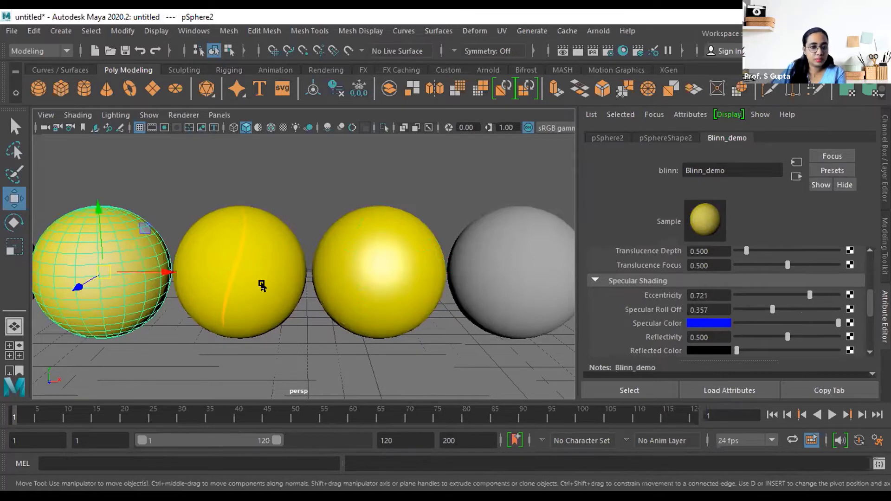
Lower the Cosine Power of phong_demo on the fourth sphere to 3.273, and finally to 2.000.
click(374, 292)
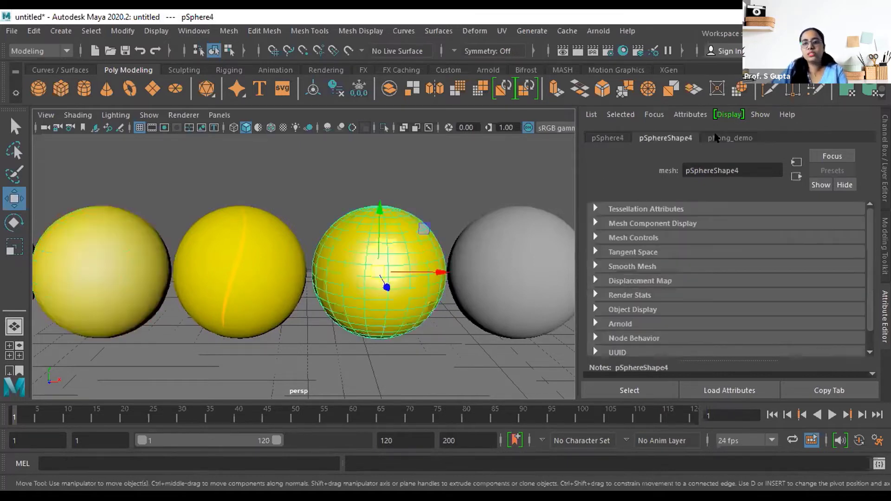
click(717, 138)
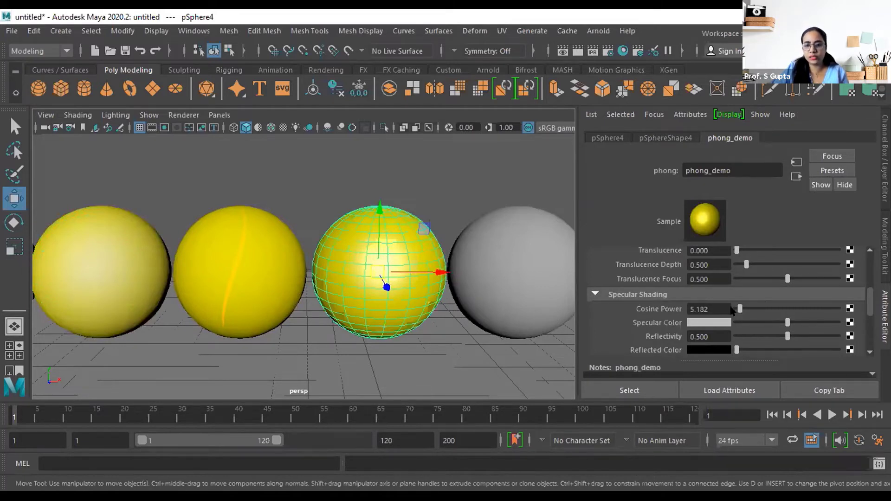
drag(738, 310, 738, 309)
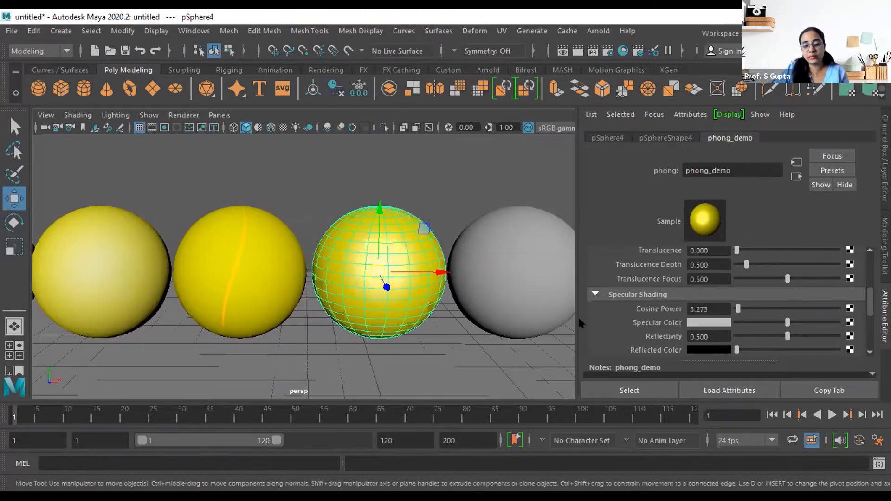
click(439, 330)
click(385, 256)
mouse_move(411, 306)
alt+mouse_down()
mouse_move(421, 300)
mouse_move(411, 299)
alt+mouse_up()
click(729, 138)
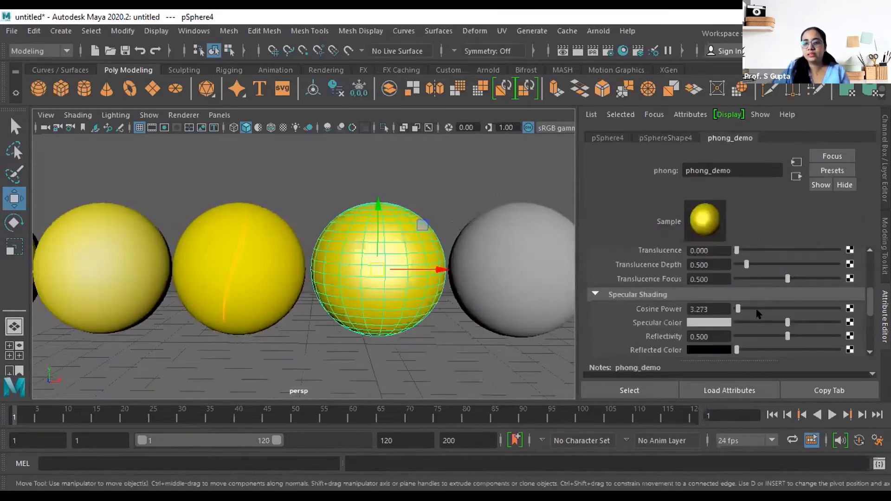
mouse_move(736, 309)
mouse_down()
mouse_move(794, 309)
mouse_move(728, 309)
mouse_up()
alt+drag(483, 325, 441, 325)
middle_drag(442, 325, 388, 333)
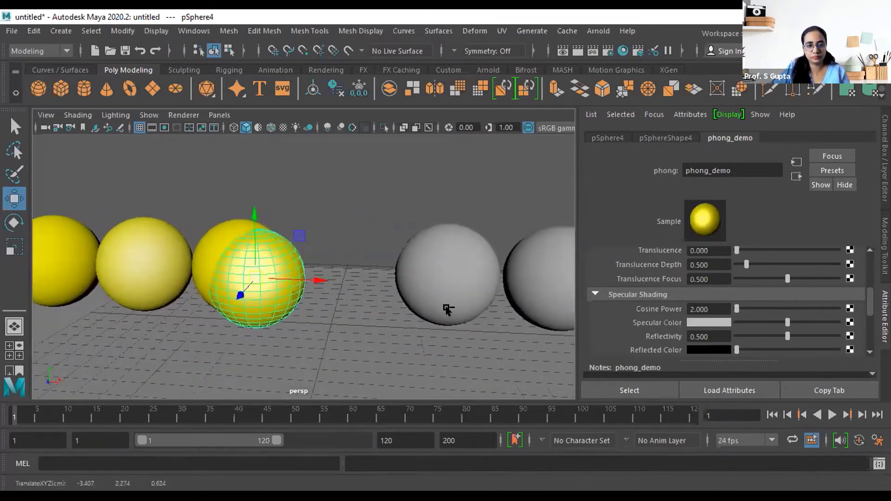
key(ctrl+z)
Assign a new Phong E material to the grey fifth sphere.
click(457, 277)
alt+drag(457, 277, 416, 330)
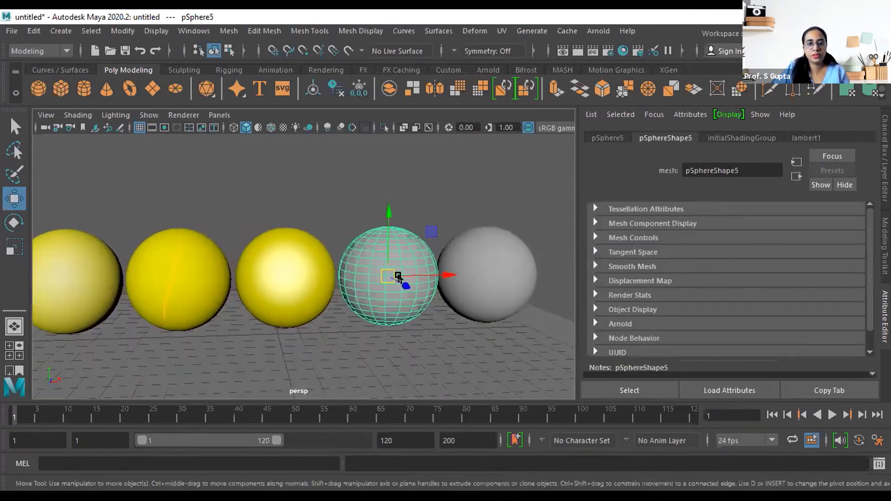
right_click(402, 279)
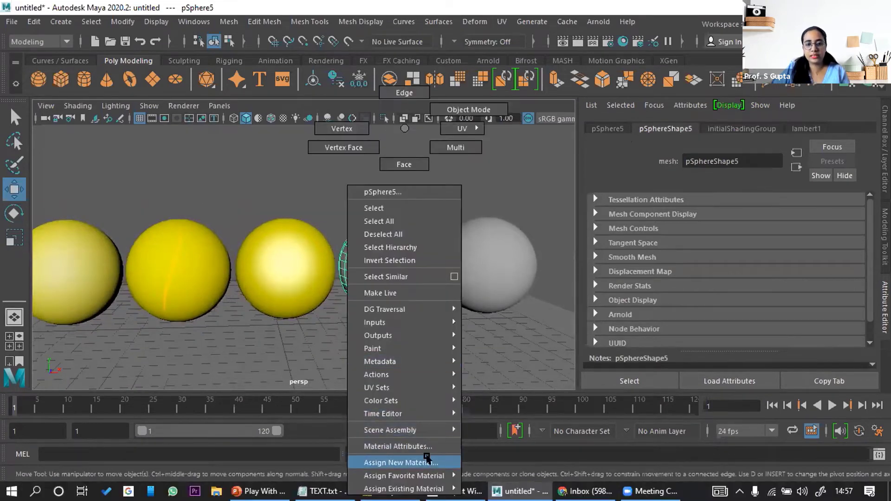
click(399, 462)
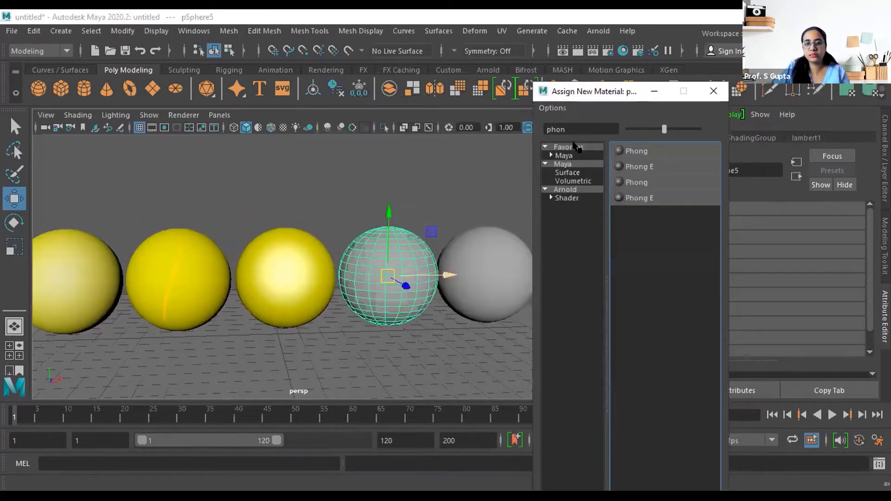
click(639, 163)
Rename the Phong E material on the fifth sphere as phongE_demo.
click(720, 167)
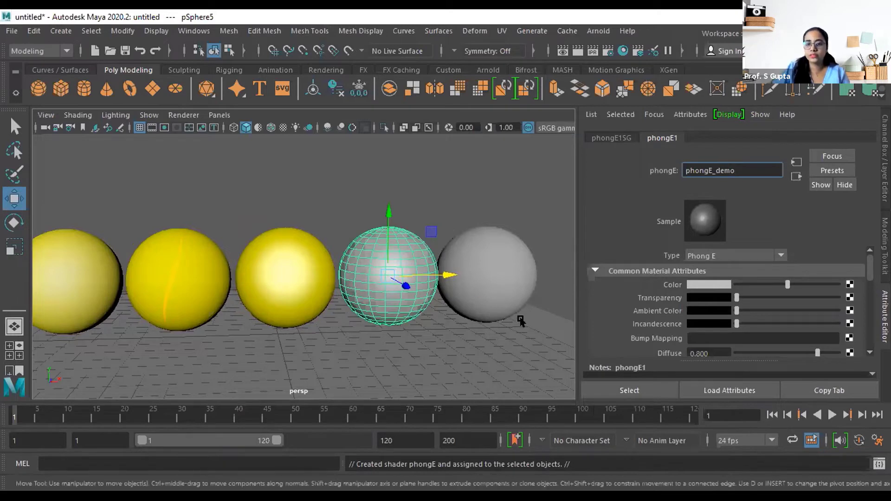
click(414, 320)
click(351, 323)
Set the Eccentricity of Blinn_demo on the second sphere to 0.454 and its Specular Roll Off to 0.487, then deselect the sphere.
alt+drag(351, 324, 328, 299)
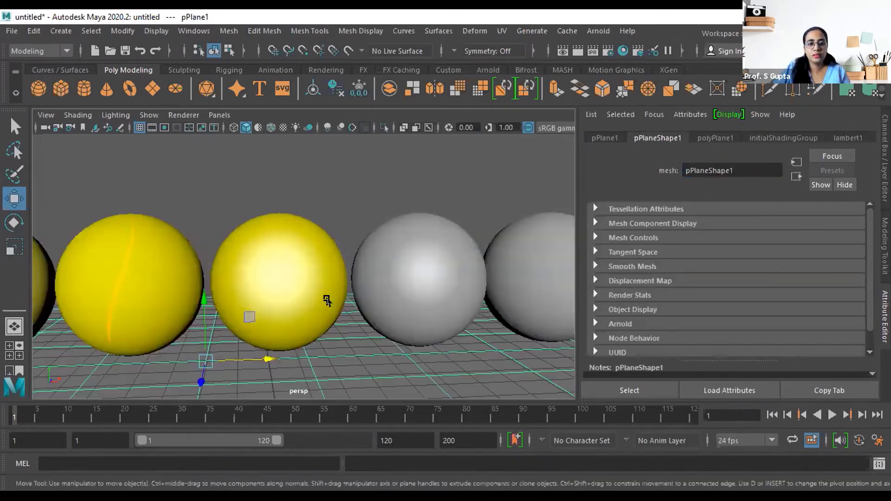
alt+drag(342, 333, 424, 265)
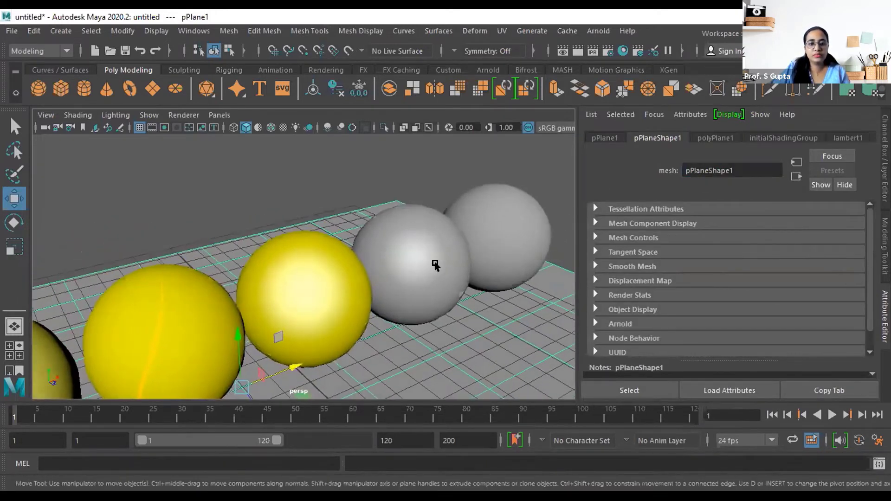
alt+drag(272, 328, 265, 331)
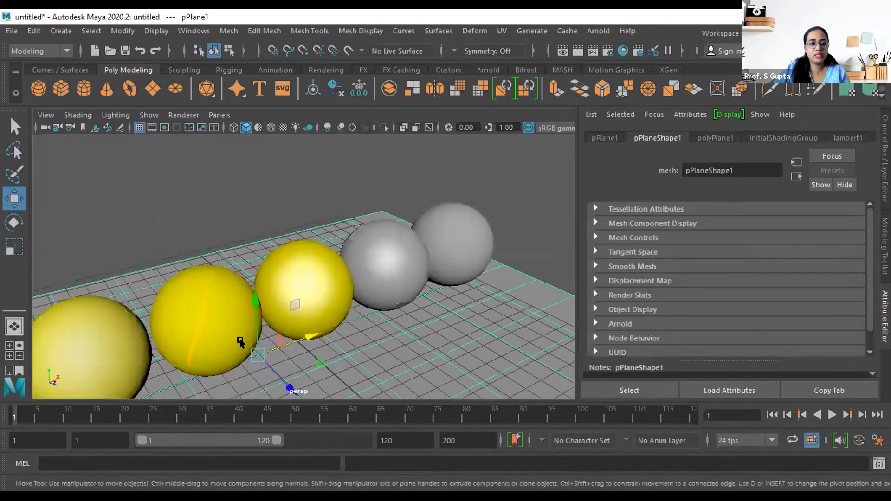
alt+middle_drag(239, 341, 304, 297)
click(191, 308)
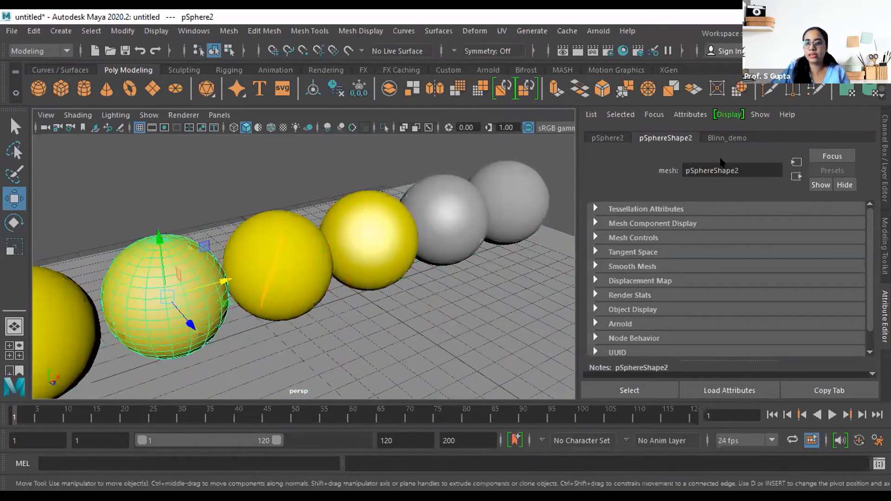
click(720, 138)
mouse_move(791, 294)
mouse_down()
mouse_move(763, 296)
mouse_move(785, 309)
mouse_up()
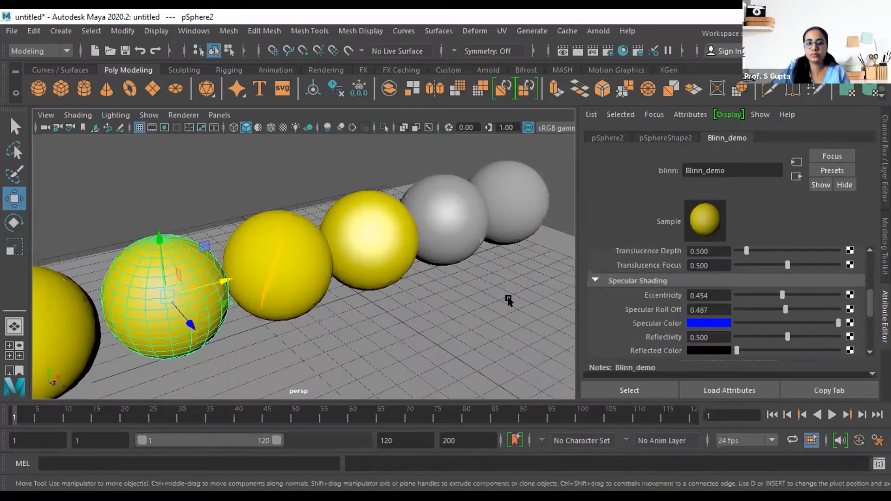
click(483, 329)
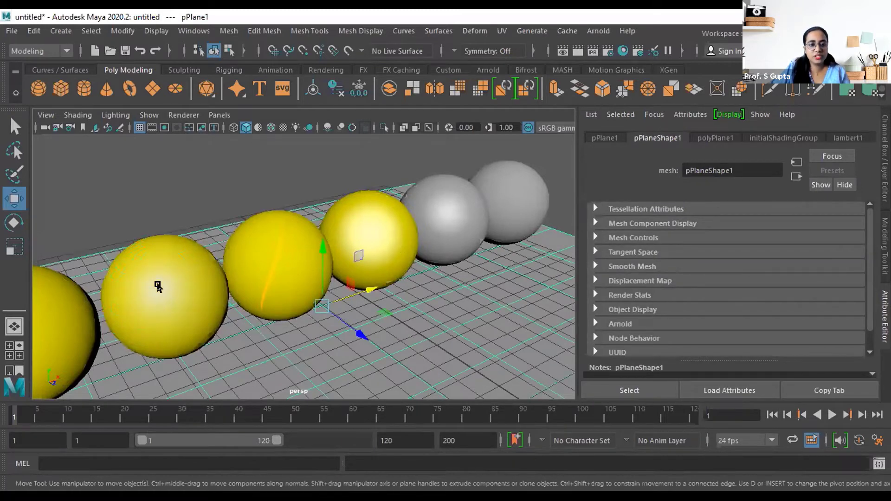
Set the Color of phongE_demo on the fifth sphere to yellow.
click(437, 228)
click(732, 138)
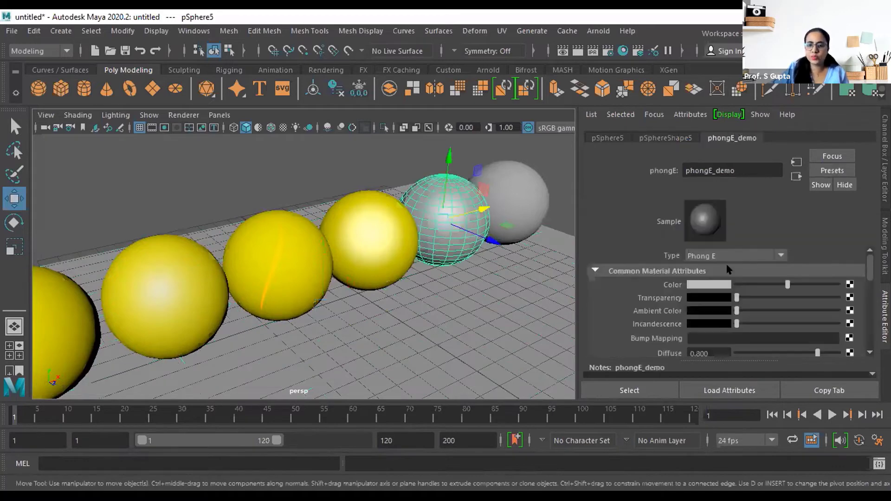
click(703, 285)
click(636, 276)
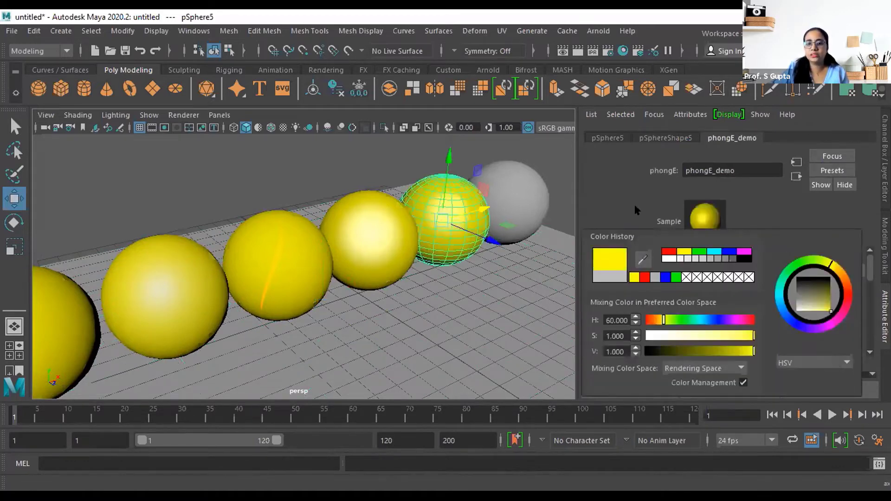
Set the Roughness of phongE_demo to 0.390 and its Highlight Size to 0.688.
scroll(726, 304, down, 5)
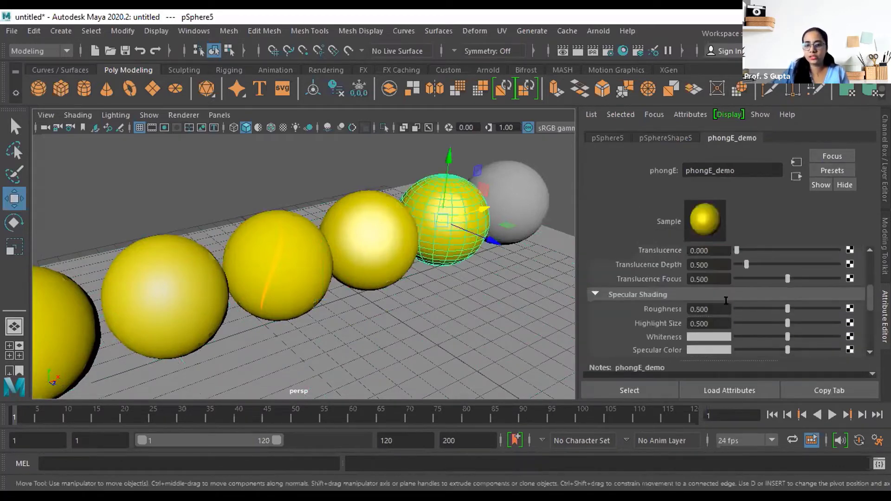
alt+drag(489, 299, 501, 297)
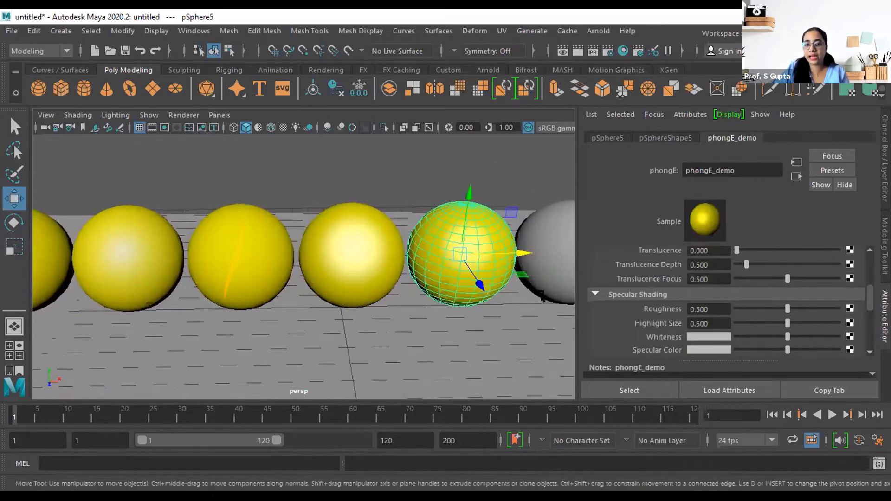
mouse_move(449, 320)
alt+mouse_down()
mouse_move(478, 281)
mouse_move(453, 302)
alt+mouse_up()
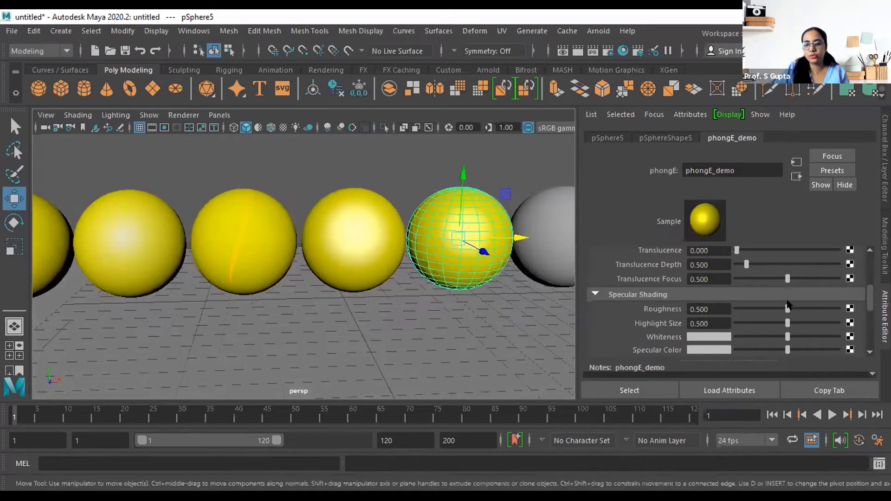
drag(787, 309, 830, 319)
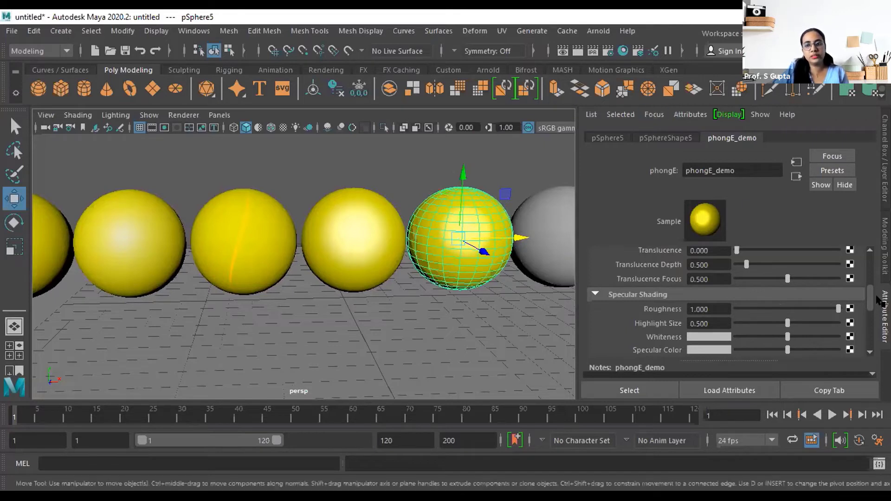
mouse_move(788, 324)
mouse_down()
mouse_move(759, 325)
mouse_move(805, 324)
mouse_move(754, 311)
mouse_move(780, 323)
mouse_move(754, 324)
mouse_move(784, 311)
mouse_move(768, 331)
mouse_move(793, 322)
mouse_up()
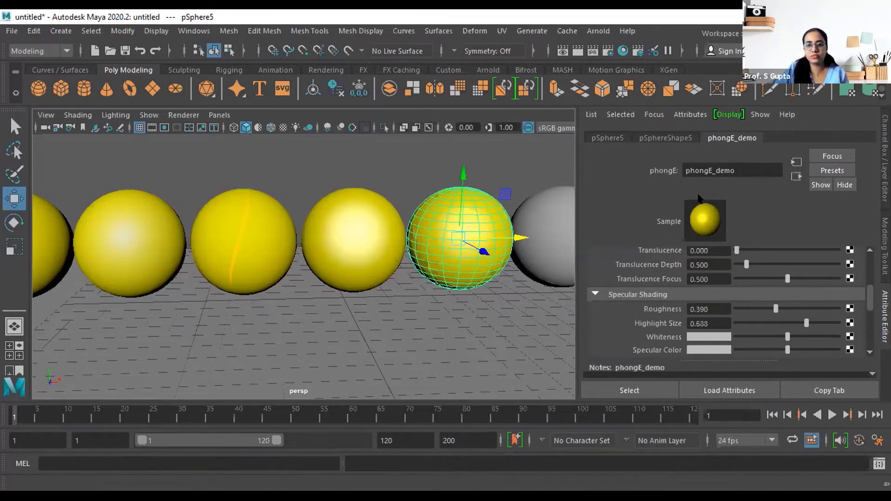
Compare the highlights of the Blinn, Phong and Phong E spheres and review Blinn_demo's specular attributes.
click(138, 248)
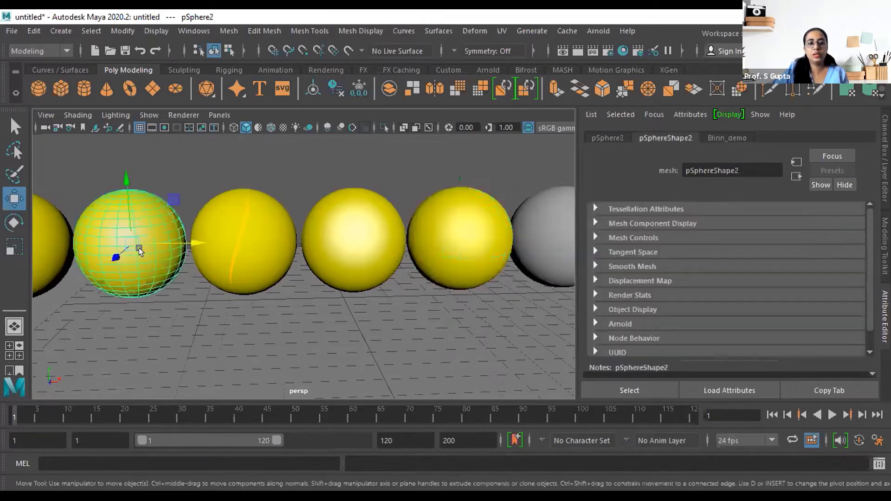
click(728, 137)
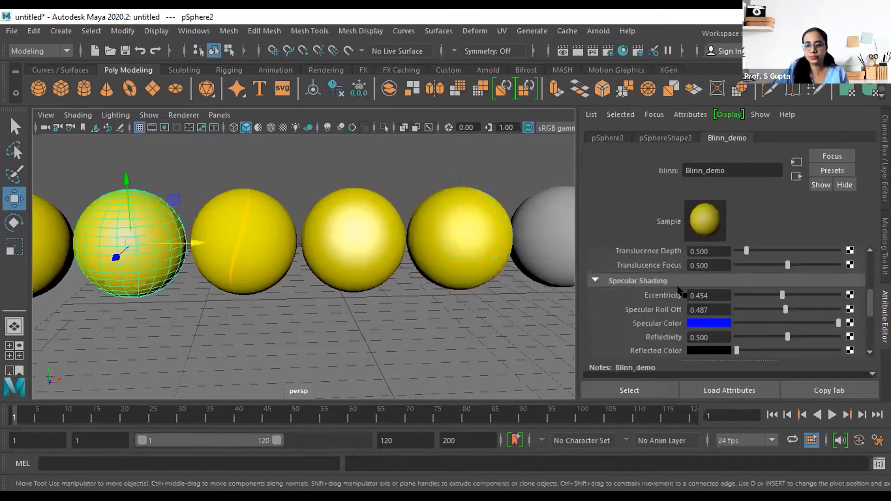
click(354, 236)
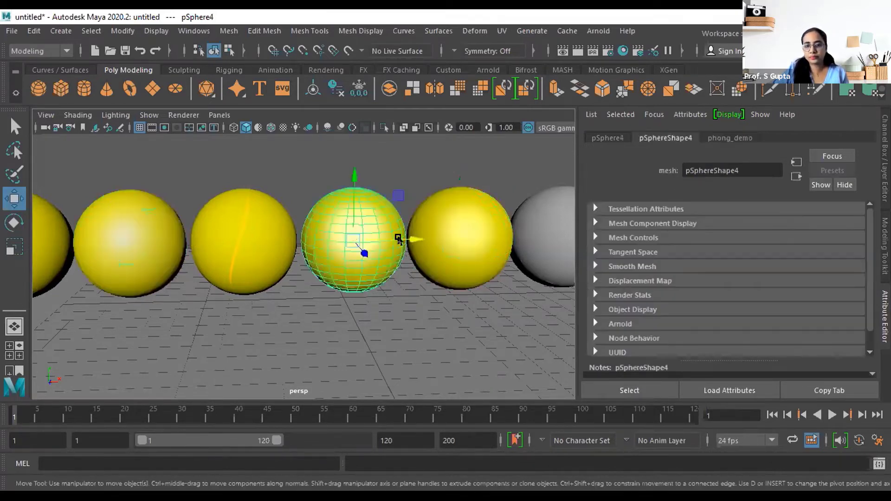
click(494, 251)
scroll(422, 300, down, 5)
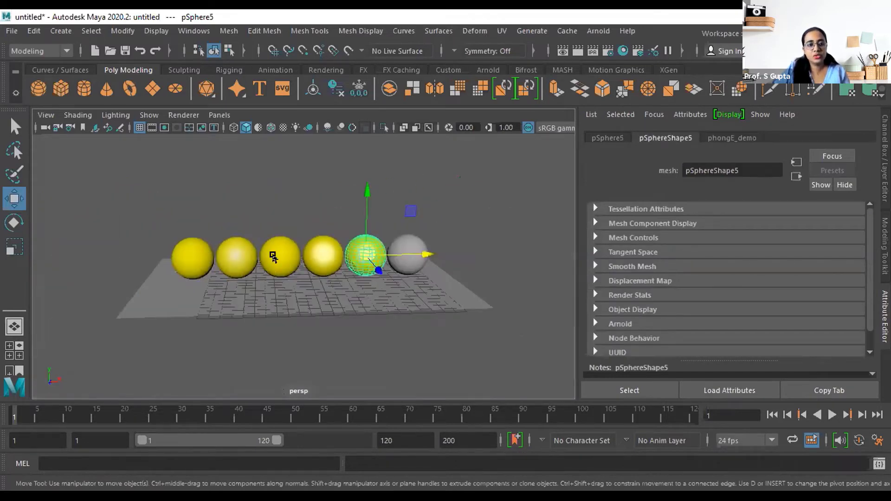
alt+drag(467, 275, 424, 316)
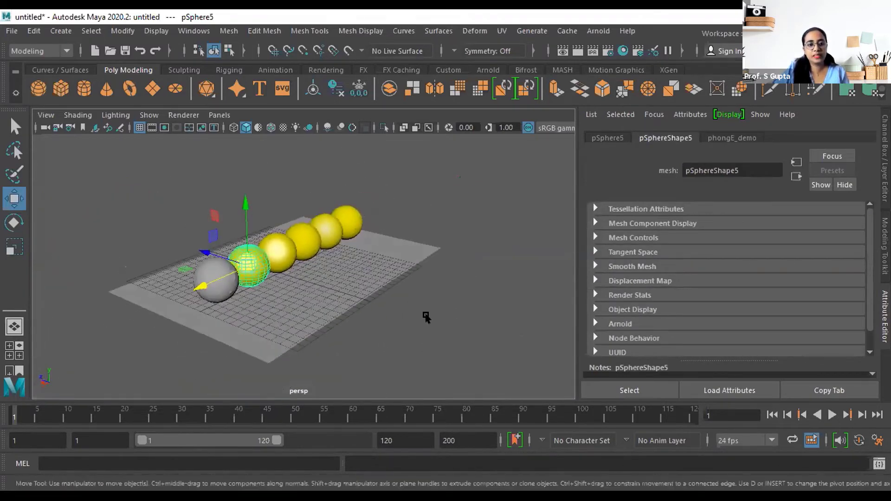
click(426, 316)
scroll(185, 298, up, 3)
alt+drag(186, 297, 336, 314)
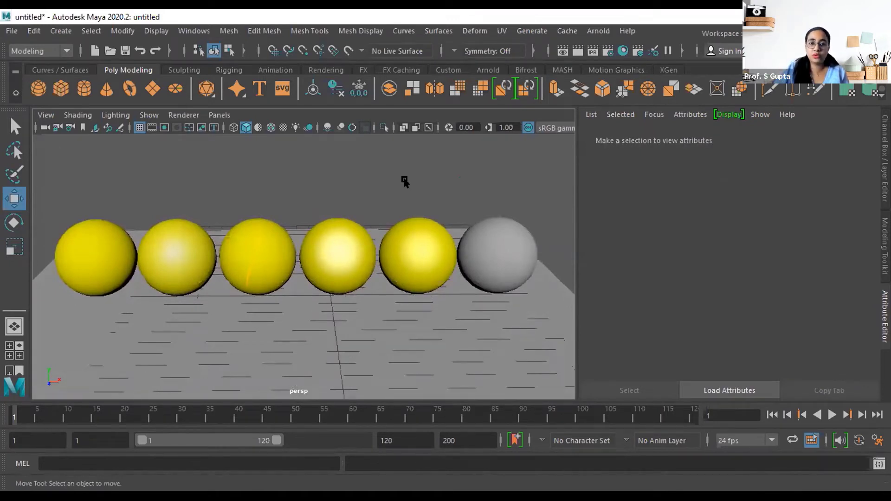
click(598, 31)
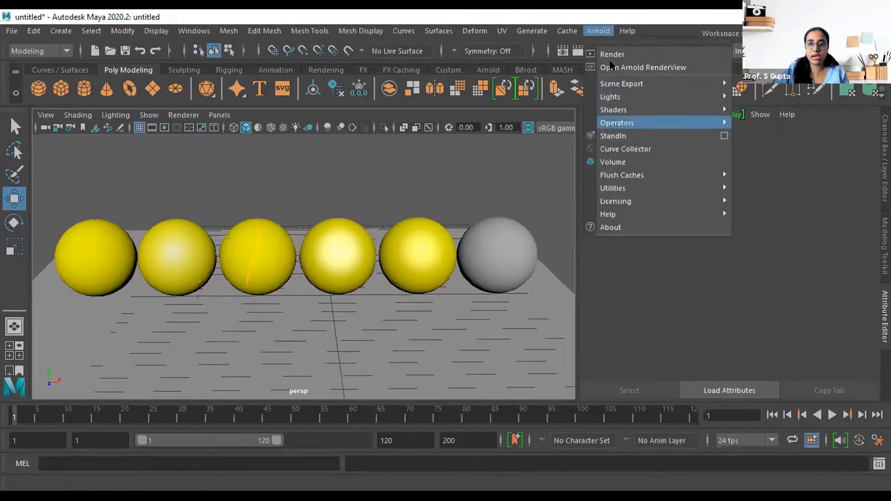
click(406, 195)
click(509, 271)
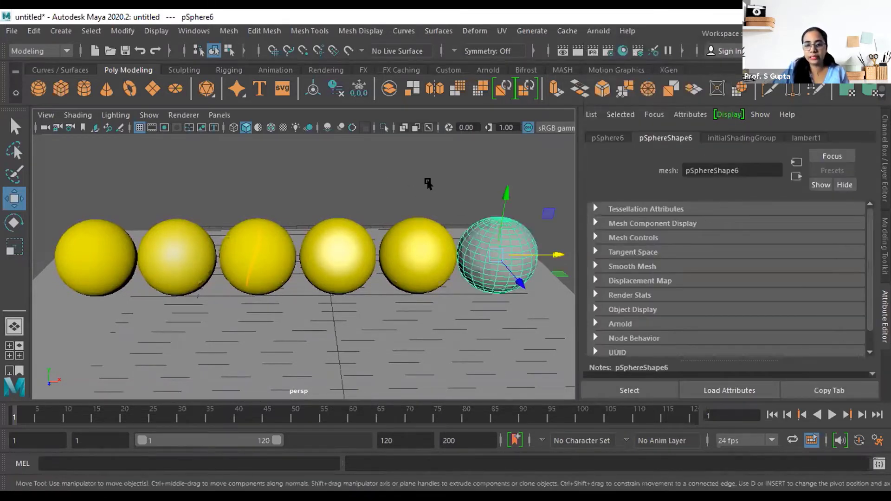
click(426, 183)
click(494, 253)
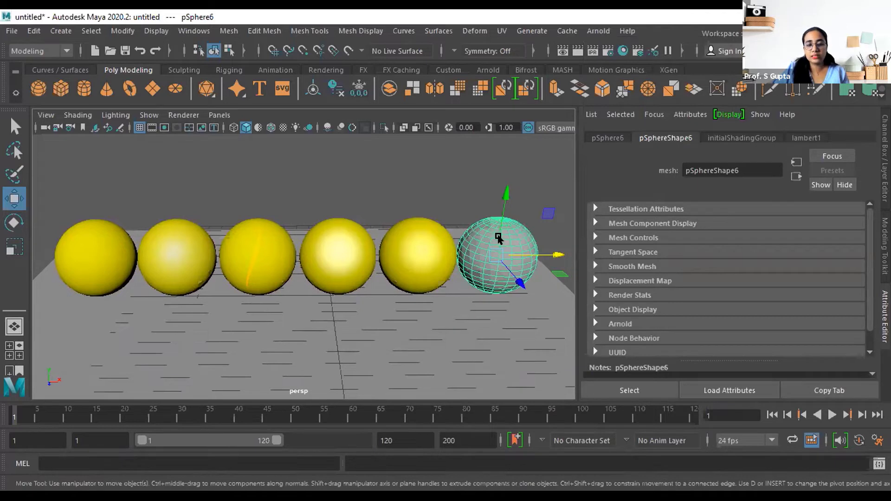
click(531, 187)
click(513, 233)
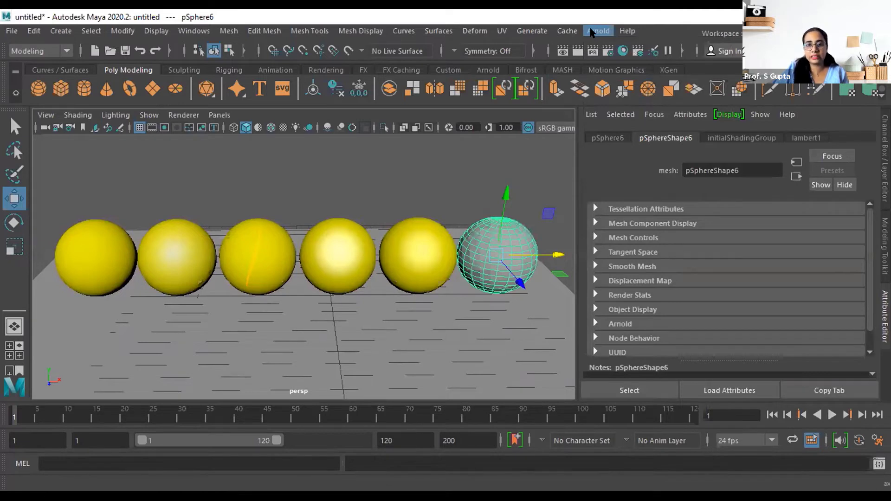
Set the scene's renderer to Arnold Renderer in the Render Settings and close the settings window.
click(602, 51)
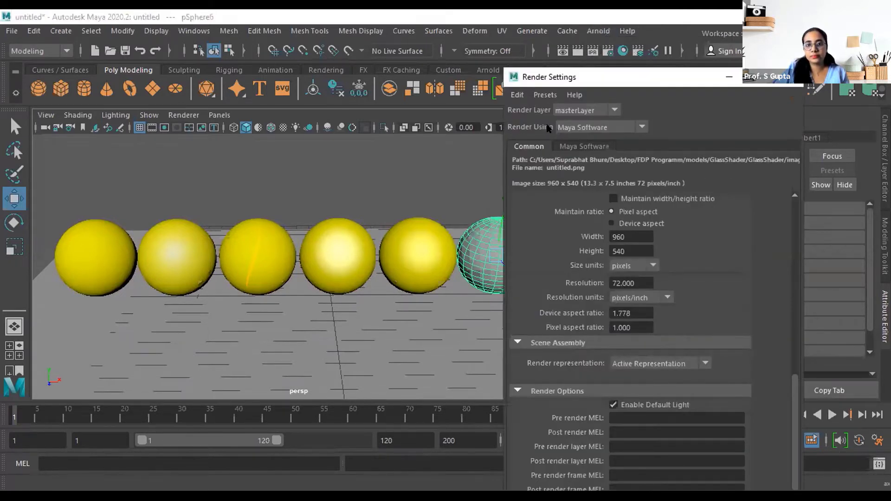
click(582, 128)
click(559, 181)
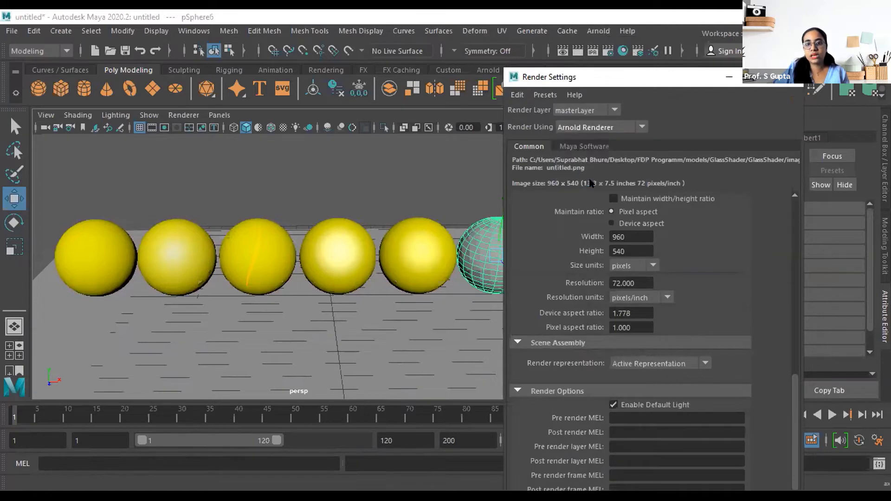
drag(643, 81, 454, 102)
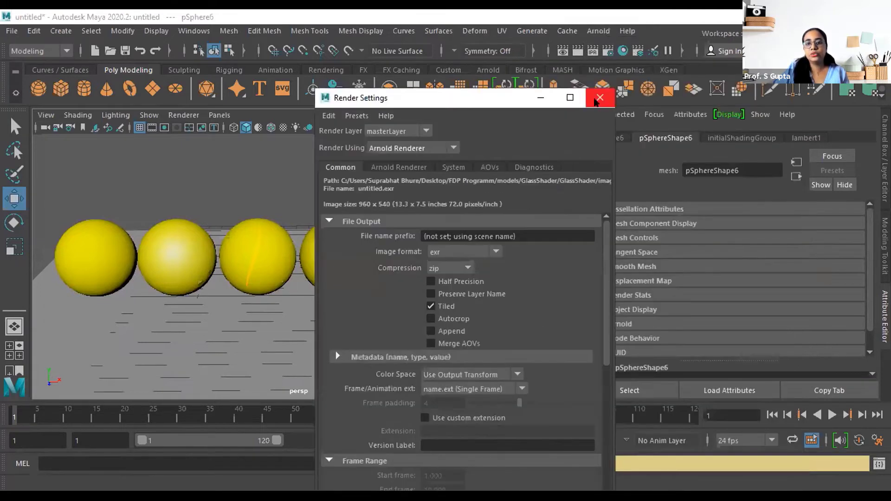
click(599, 99)
click(463, 189)
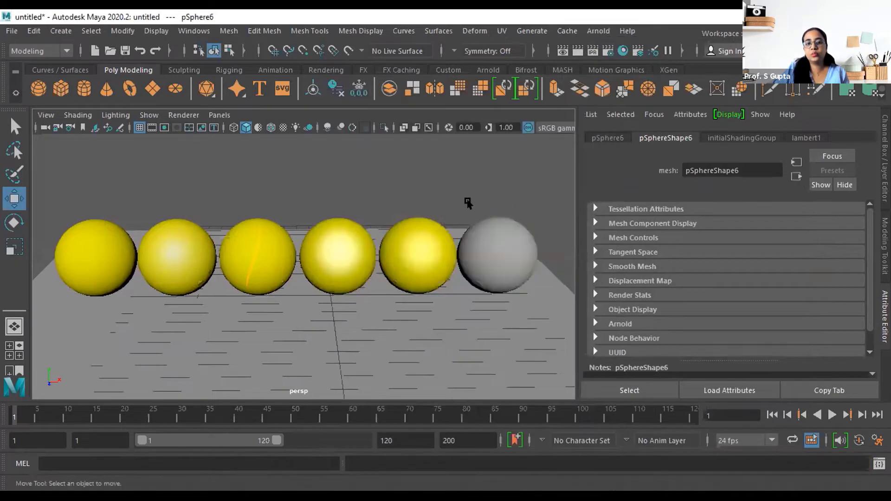
click(494, 224)
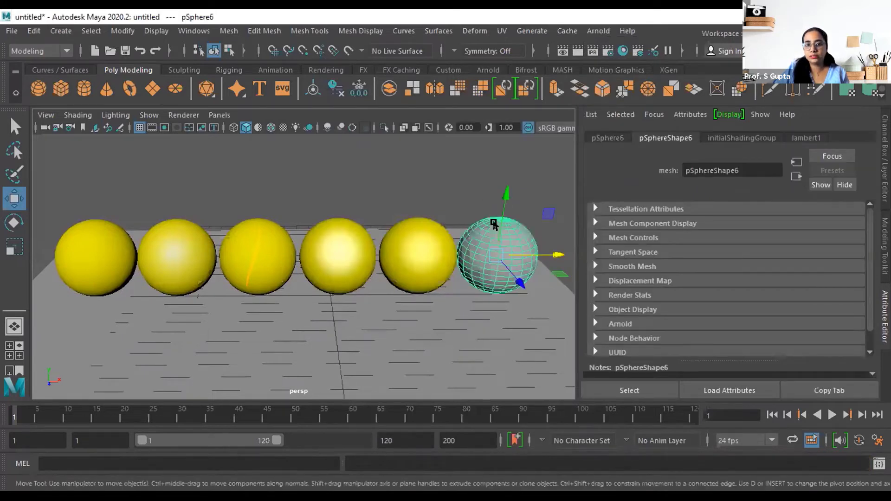
click(304, 153)
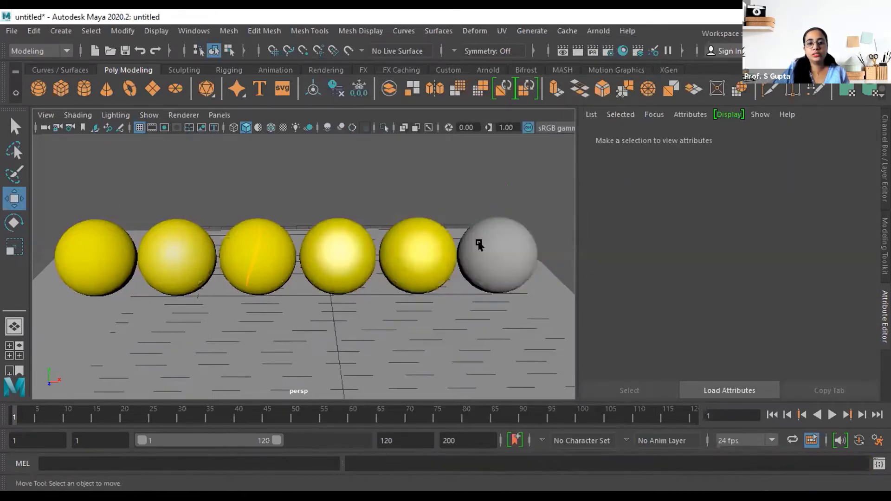
click(503, 238)
click(446, 196)
drag(446, 196, 74, 244)
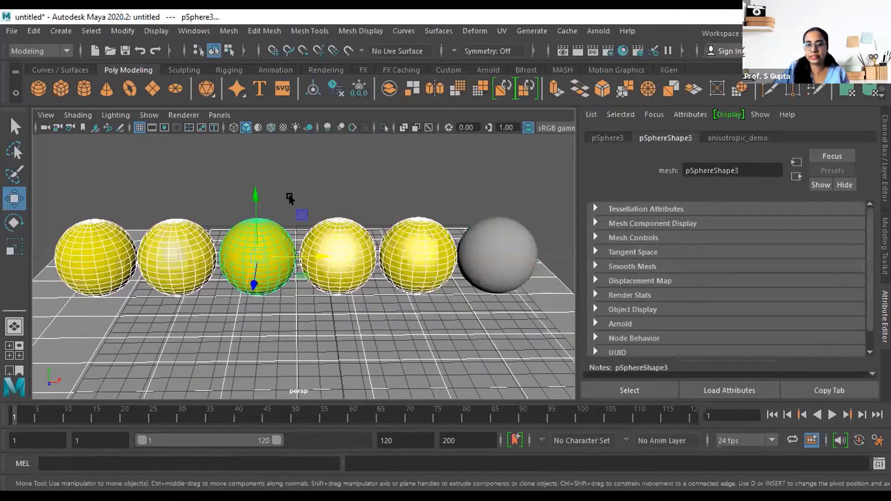
click(411, 181)
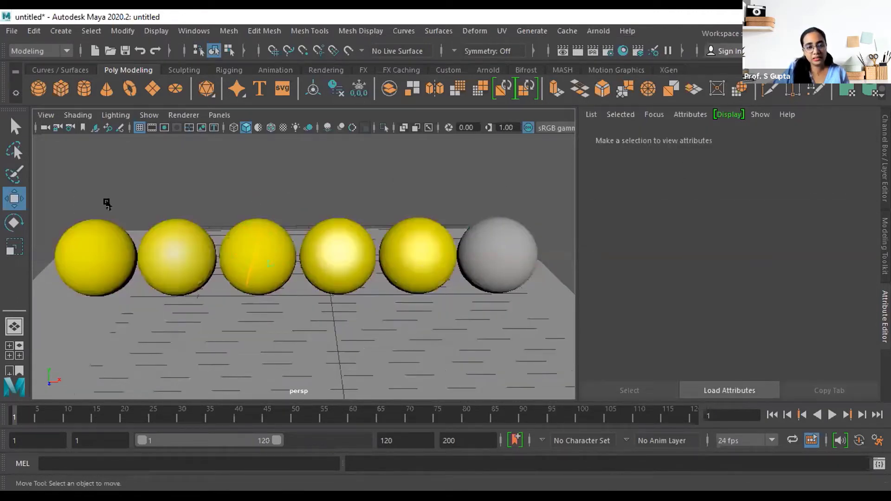
drag(64, 201, 417, 251)
click(492, 186)
click(513, 244)
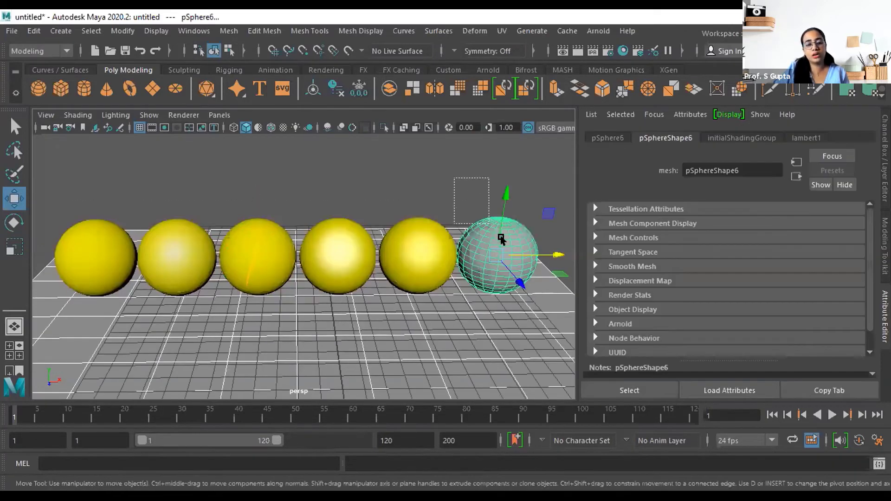
key(Left)
click(519, 197)
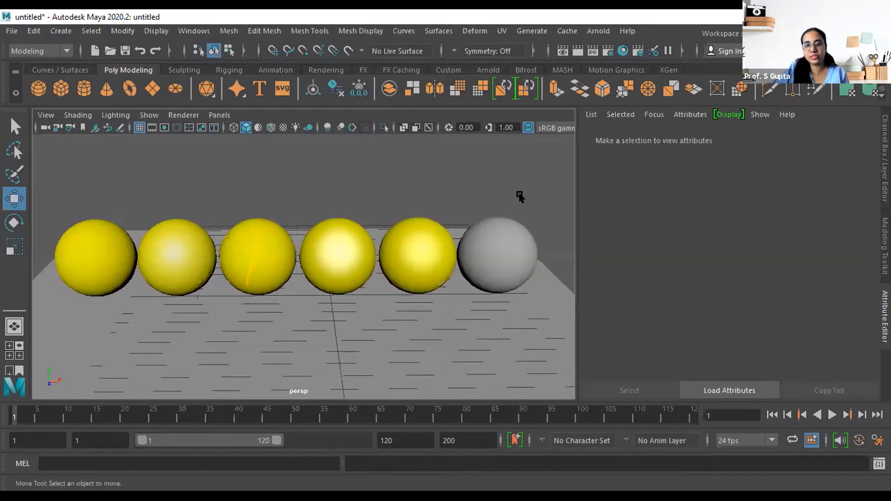
click(494, 281)
Inspect the row of spheres from several angles, including a closer look at the gray sixth sphere.
alt+drag(478, 204, 421, 249)
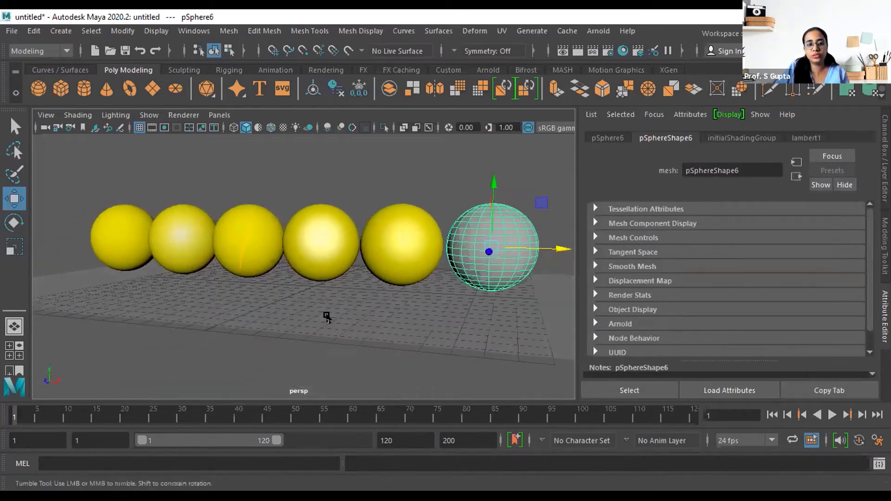
alt+drag(310, 317, 450, 176)
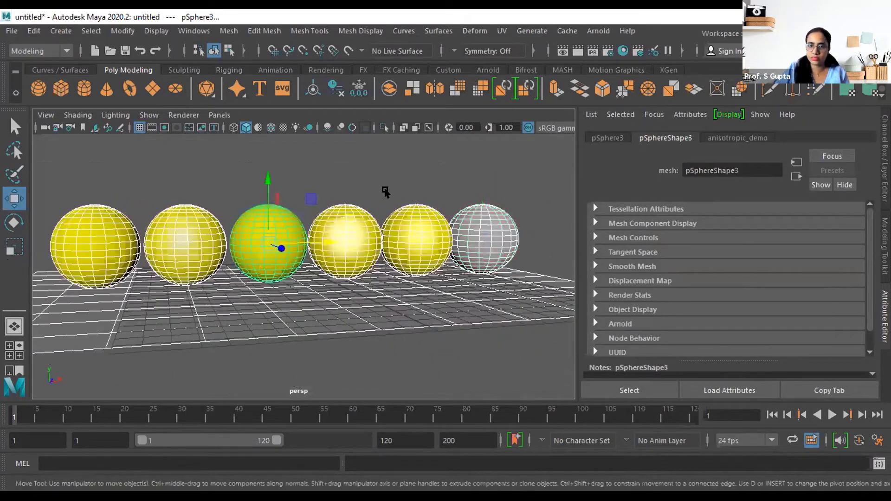
click(384, 192)
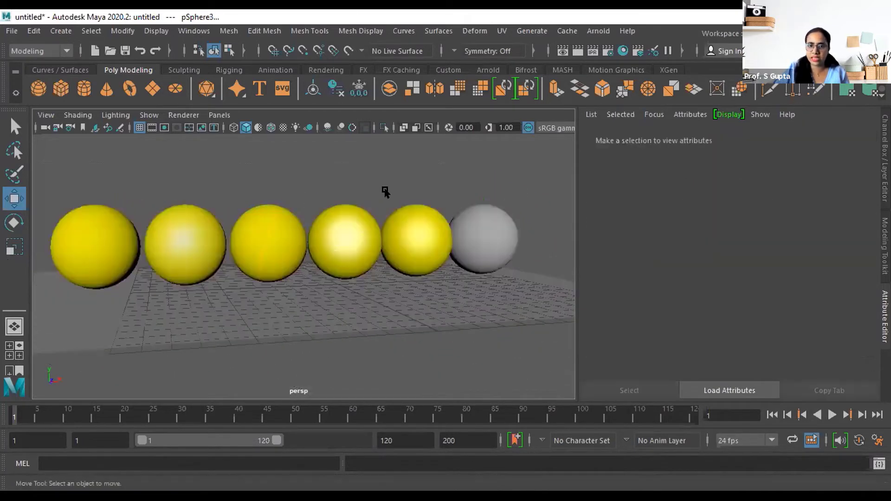
alt+drag(396, 302, 419, 187)
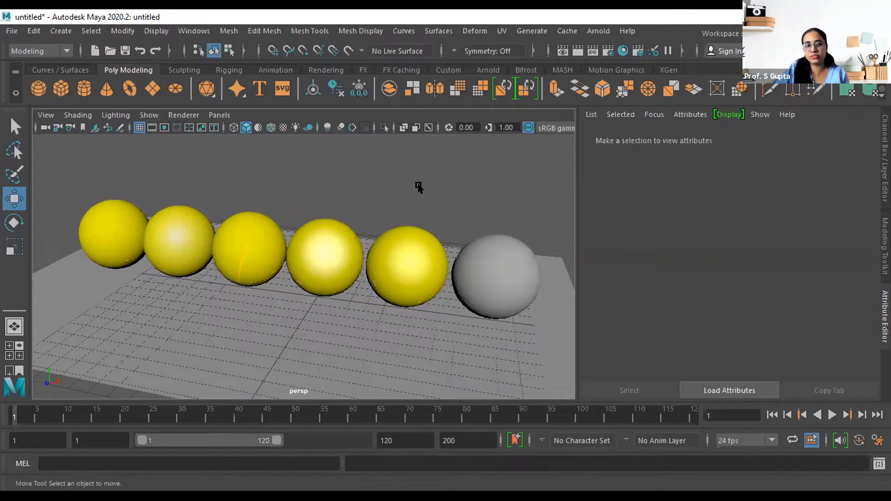
drag(74, 185, 478, 204)
click(462, 218)
alt+middle_drag(500, 278, 461, 308)
scroll(490, 318, up, 5)
alt+drag(490, 318, 469, 274)
click(488, 297)
click(351, 196)
scroll(359, 253, down, 5)
Assign a new Arnold aiStandardSurface material to the gray sixth sphere.
click(411, 278)
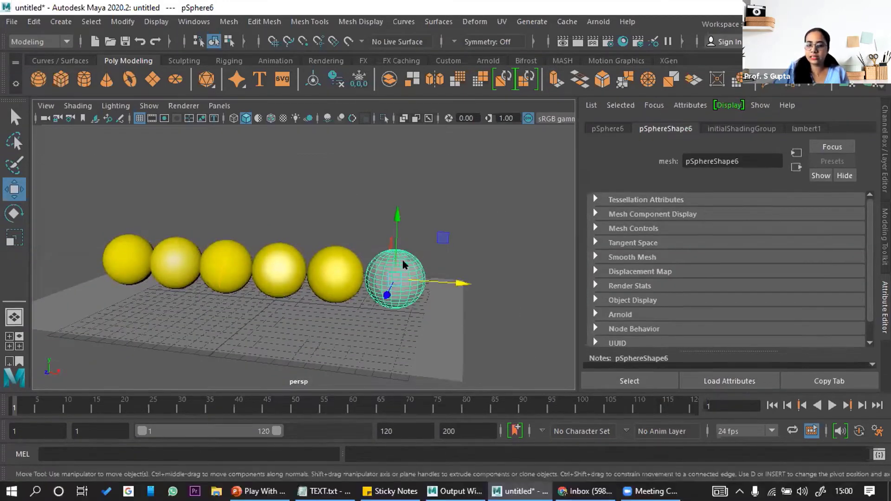
right_drag(403, 264, 410, 465)
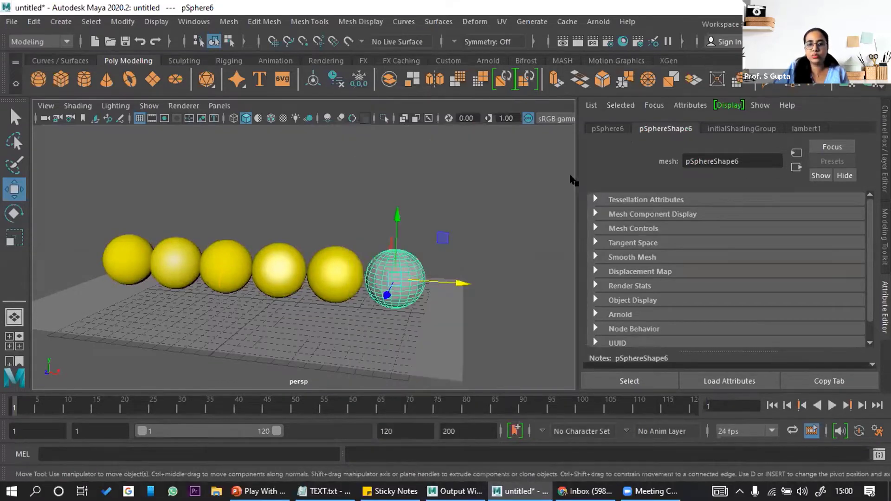
key(BackSpace)
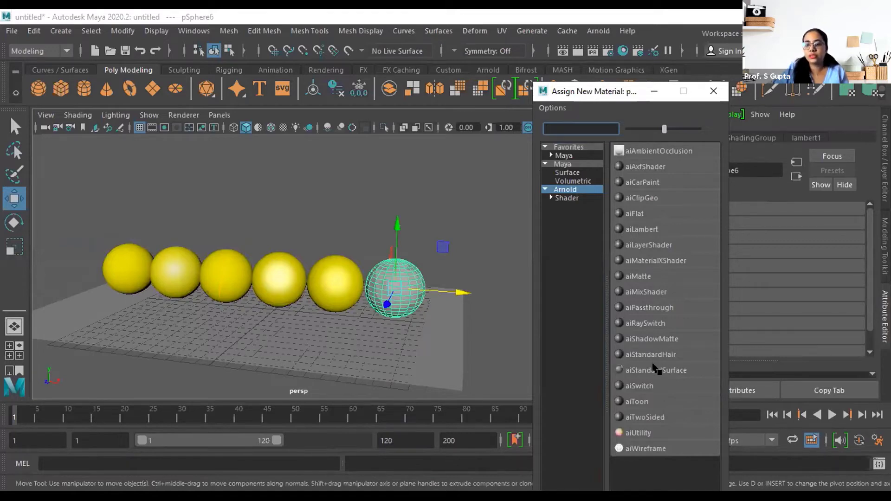
click(657, 370)
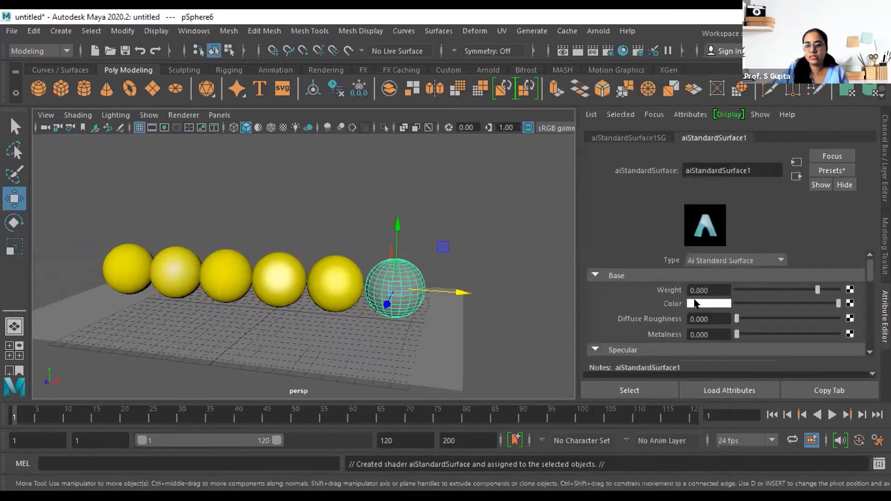
Set the base Color of aiStandardSurface1 on the sixth sphere to yellow and deselect the sphere.
click(697, 304)
click(614, 297)
click(433, 234)
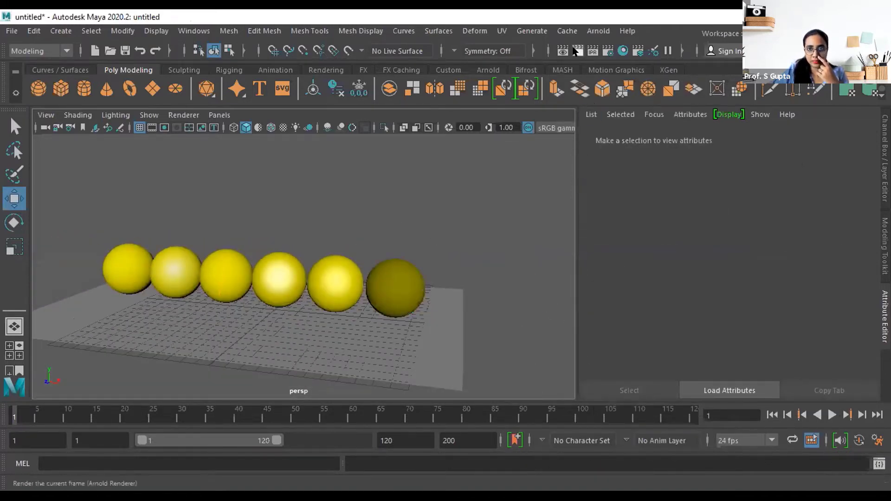
Render the current frame with Arnold to check the scene, then close the Render View.
click(575, 51)
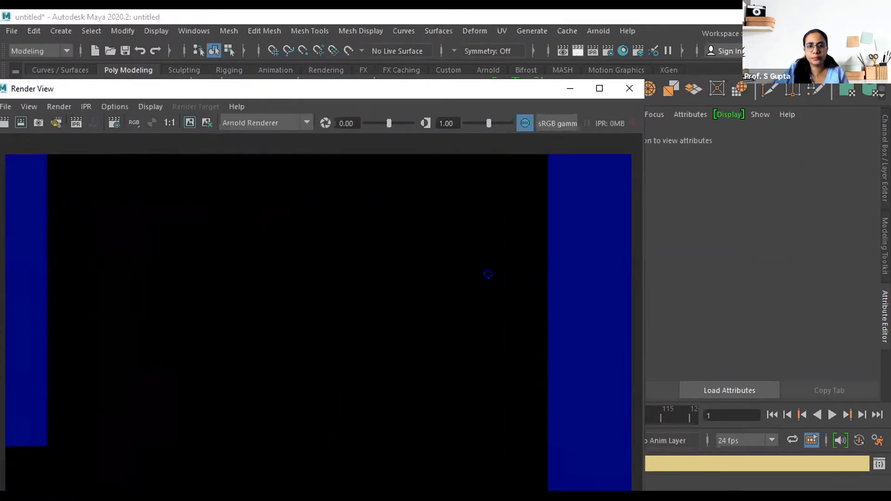
click(630, 89)
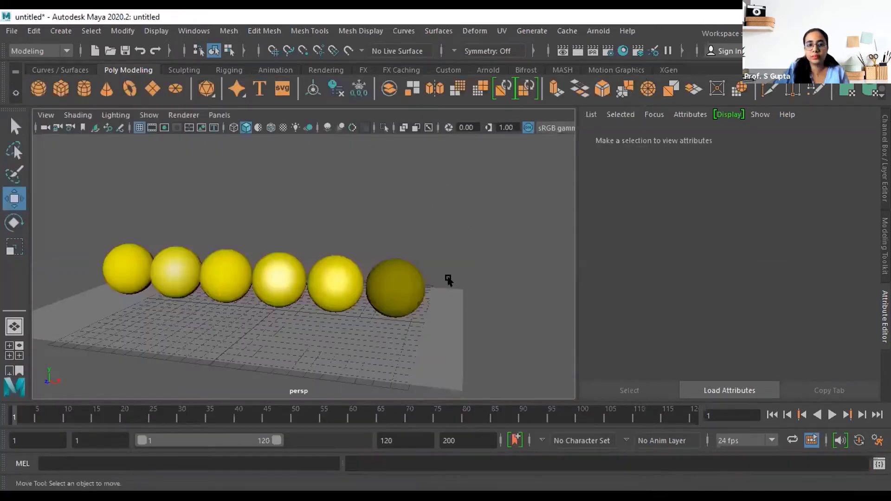
alt+drag(458, 316, 458, 310)
Add an Arnold Area Light to the scene and deselect it.
click(384, 290)
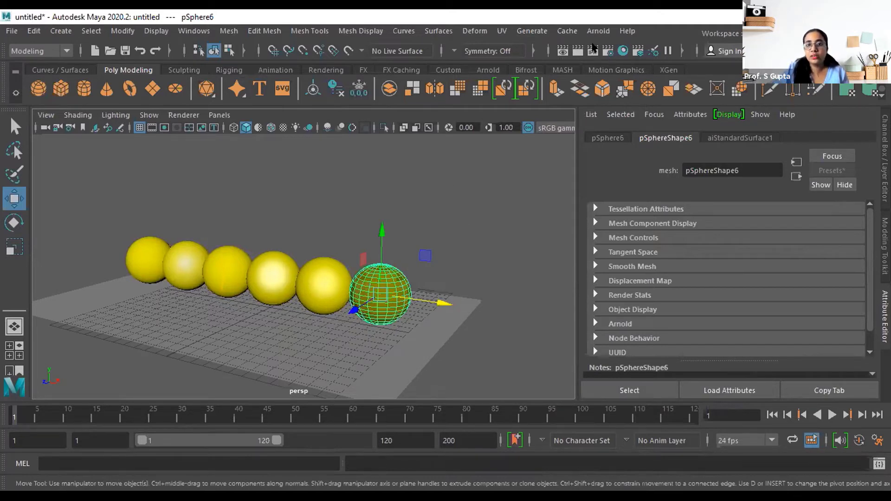
click(597, 33)
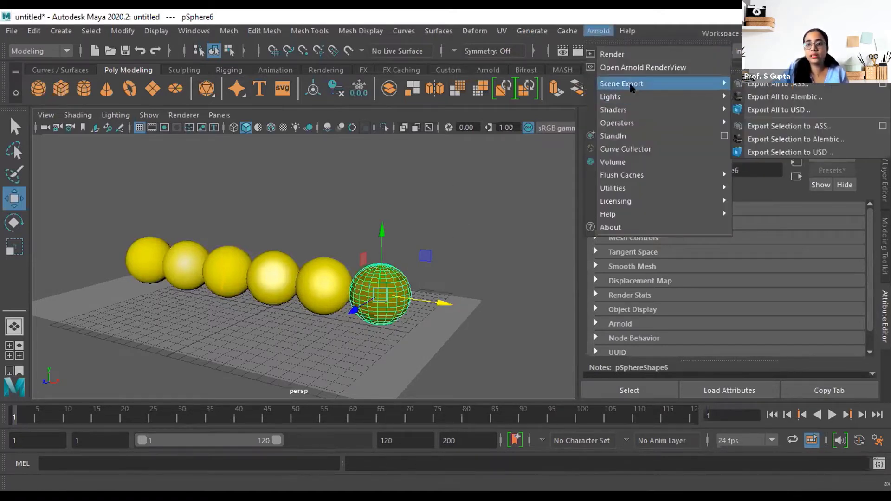
mouse_move(663, 98)
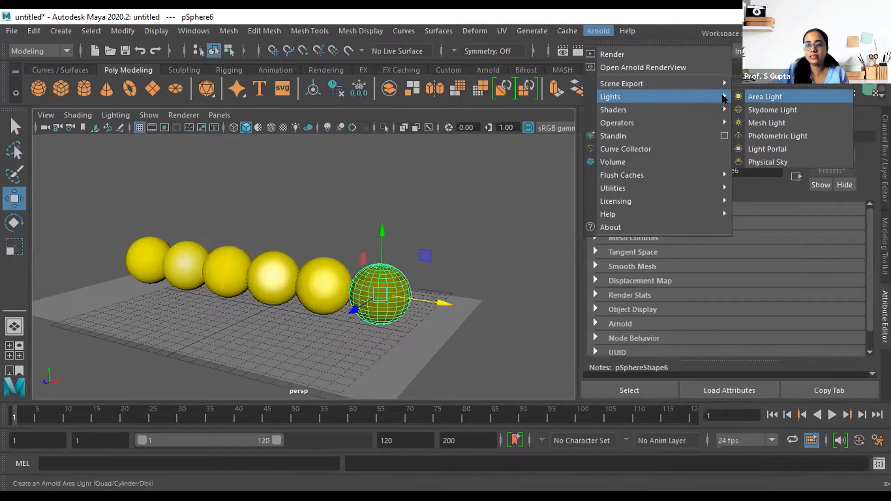
click(742, 97)
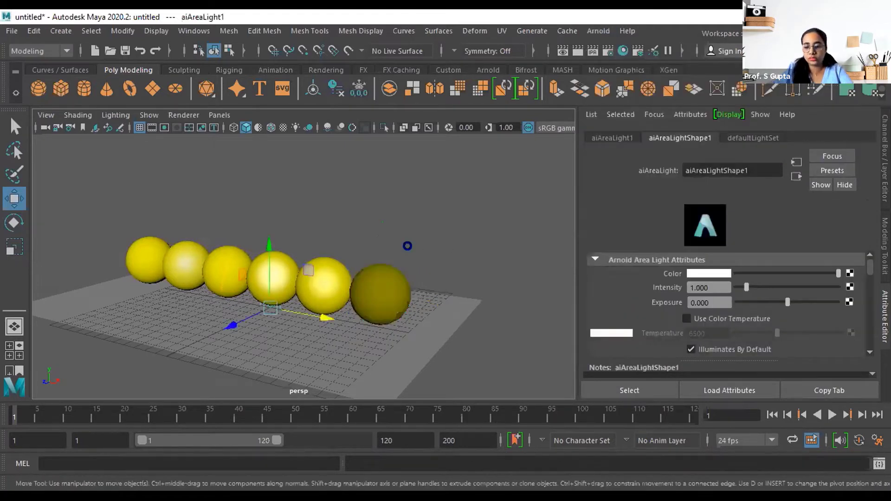
click(408, 248)
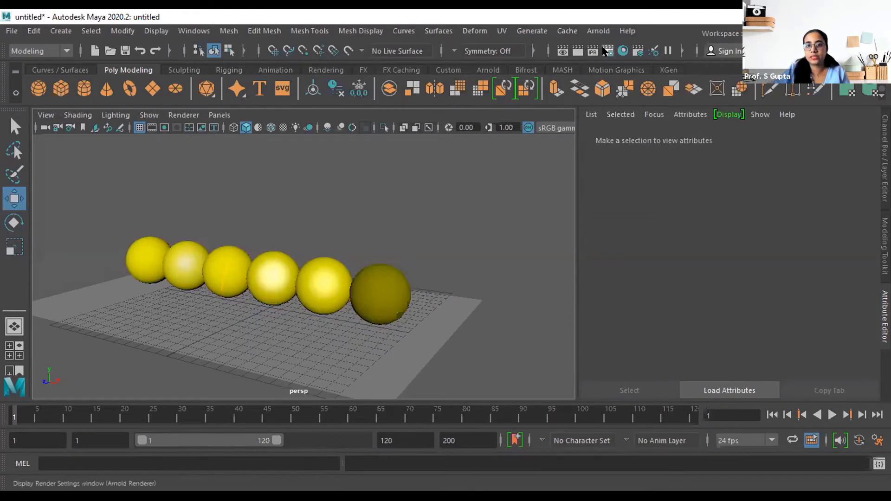
Add an Arnold Skydome Light to surround the row of spheres.
click(606, 51)
click(593, 95)
click(598, 30)
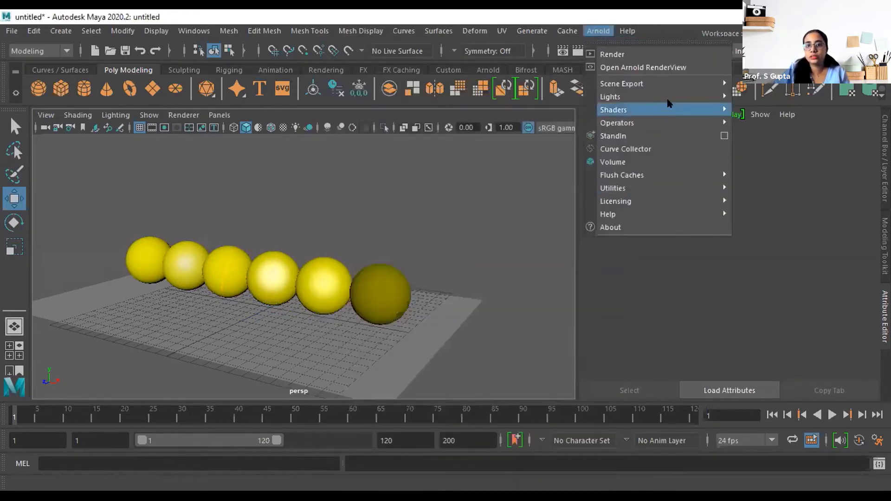
mouse_move(680, 95)
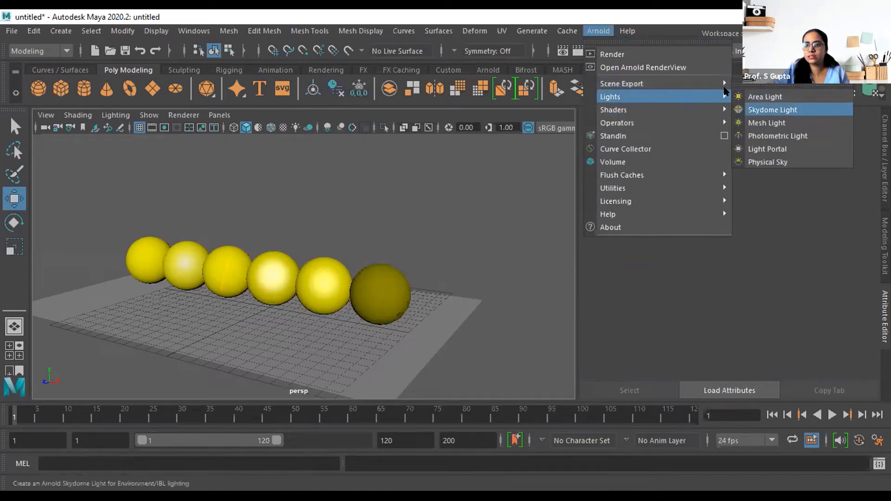
click(771, 110)
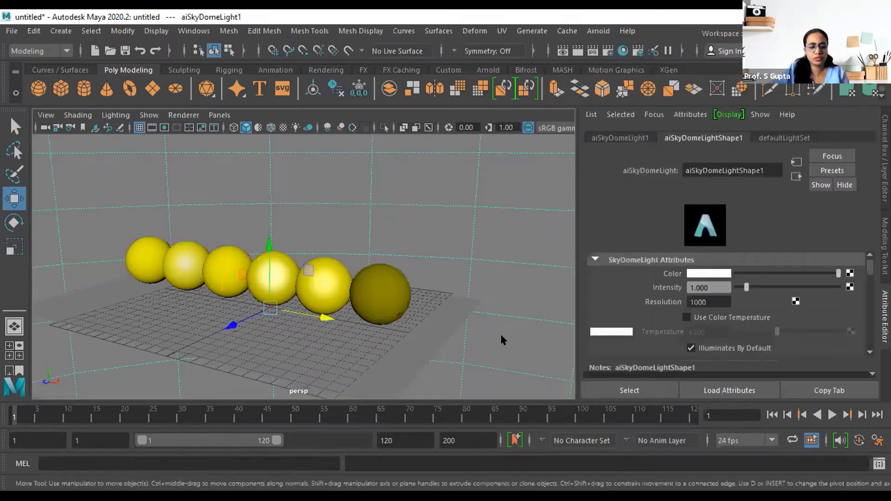
Render the current frame with the skydome lighting and set the skydome light's Intensity to 0.260.
click(576, 51)
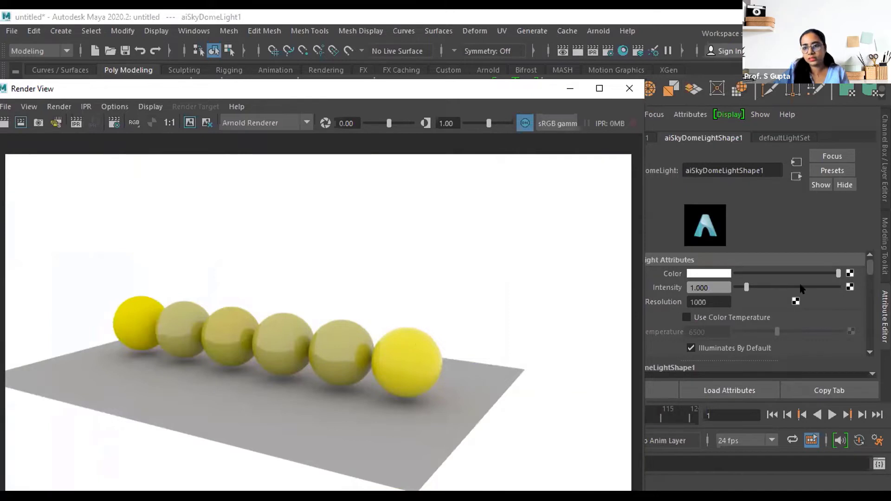
drag(745, 288, 739, 288)
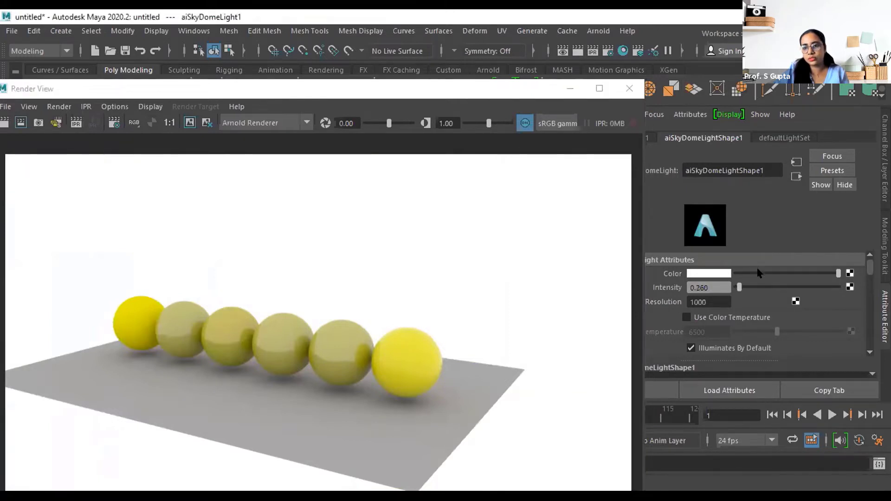
Re-render the scene with Arnold, set the skydome light's Intensity to 0.844 and render again to compare the lighting.
click(7, 125)
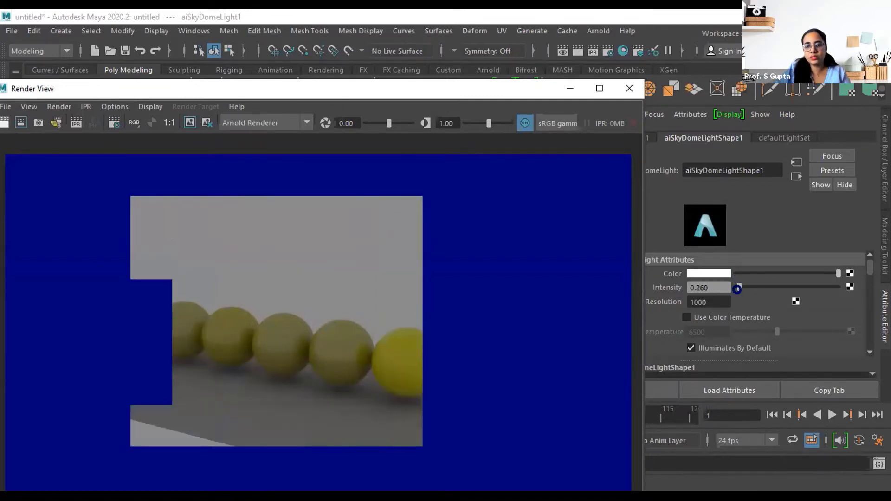
drag(738, 288, 745, 288)
click(6, 124)
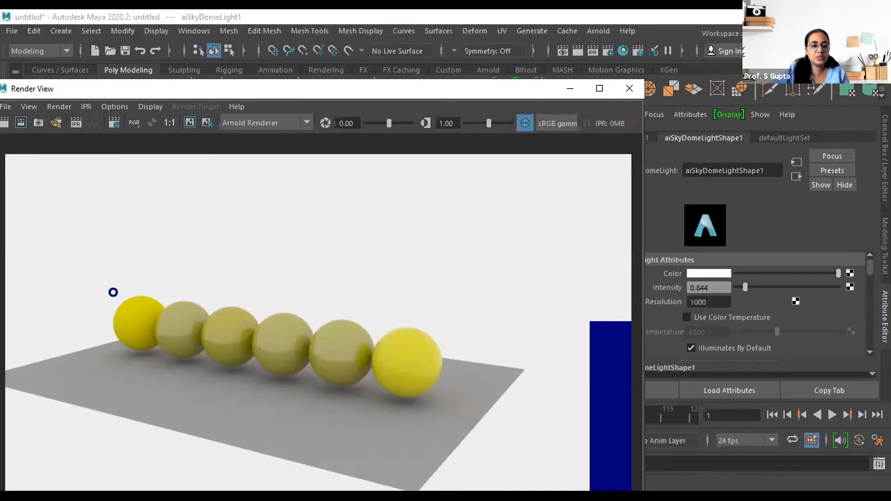
scroll(120, 281, up, 2)
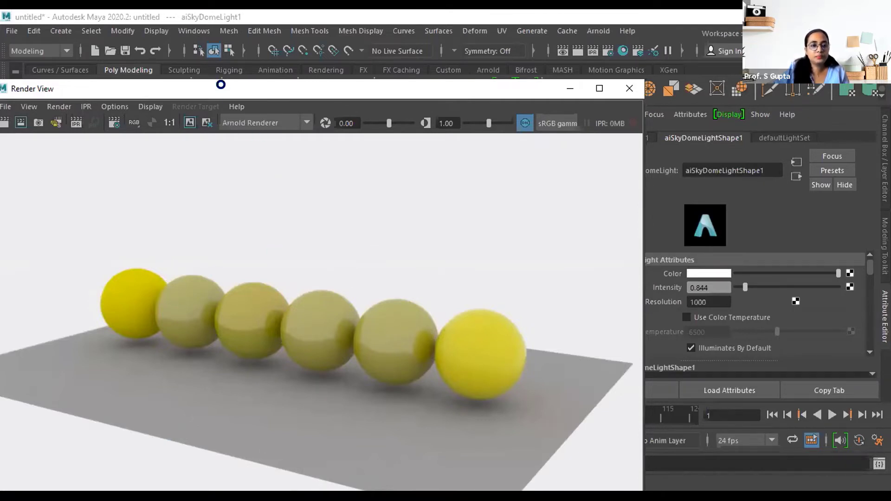
drag(224, 84, 303, 75)
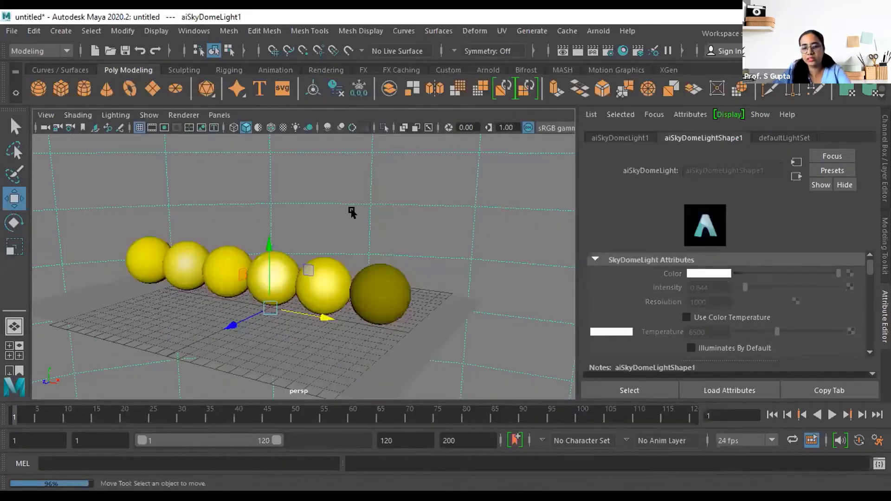
Remove the skydome light and set the renderer to Maya Software in the Render Settings.
click(352, 212)
click(598, 30)
click(523, 139)
click(606, 50)
click(410, 148)
click(412, 160)
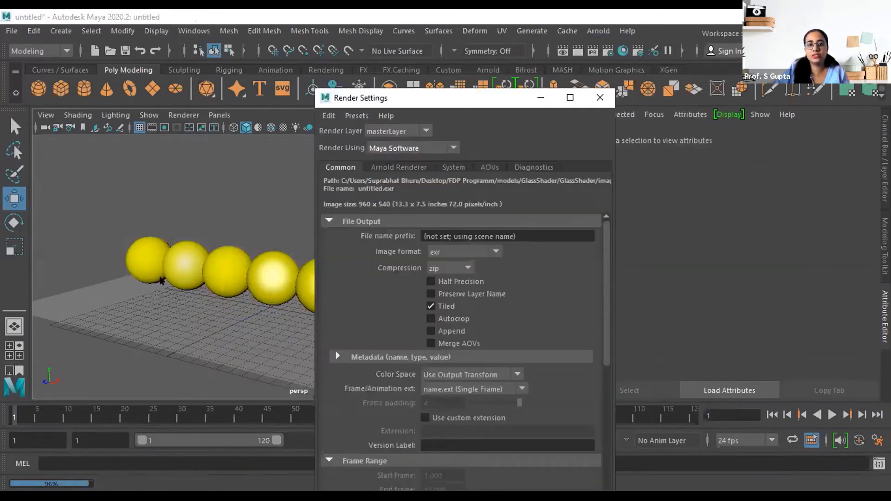
click(600, 98)
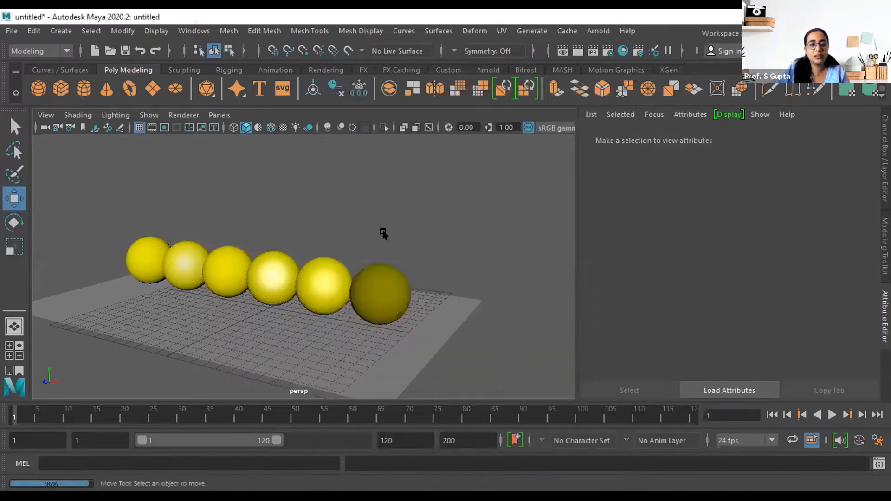
Render the current frame with Maya Software, check the row of spheres, and close the Render View.
click(576, 51)
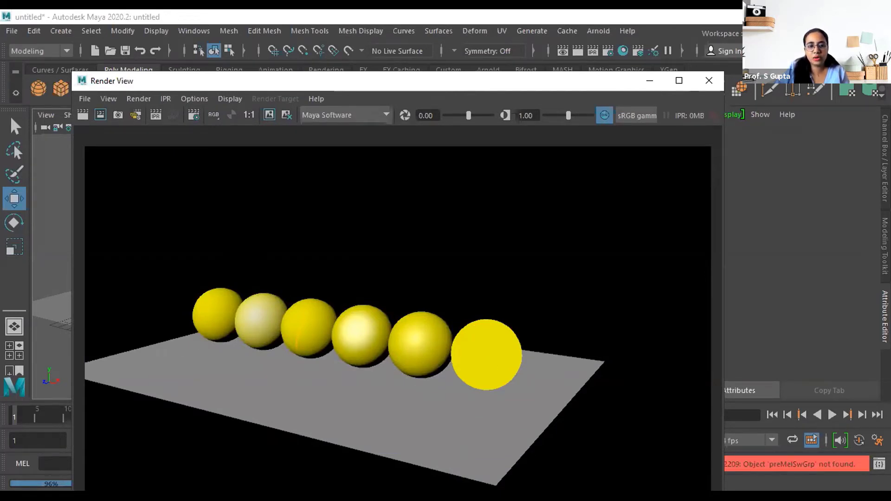
click(487, 357)
click(544, 311)
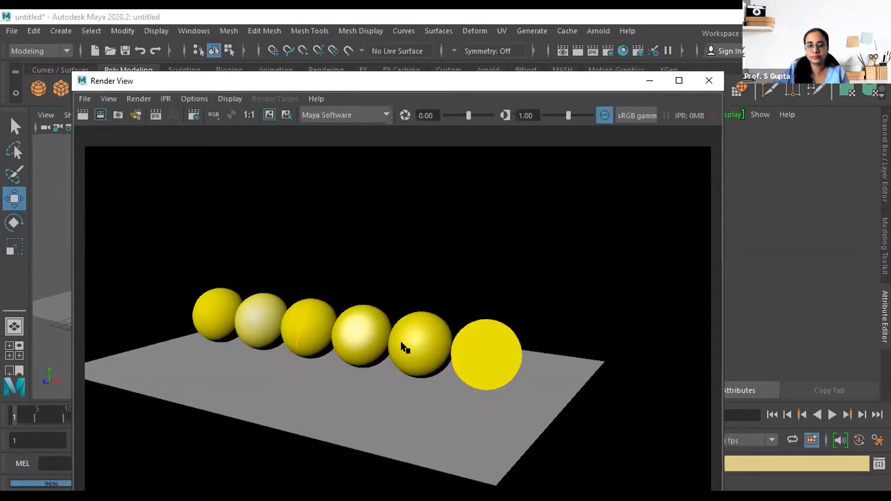
click(709, 80)
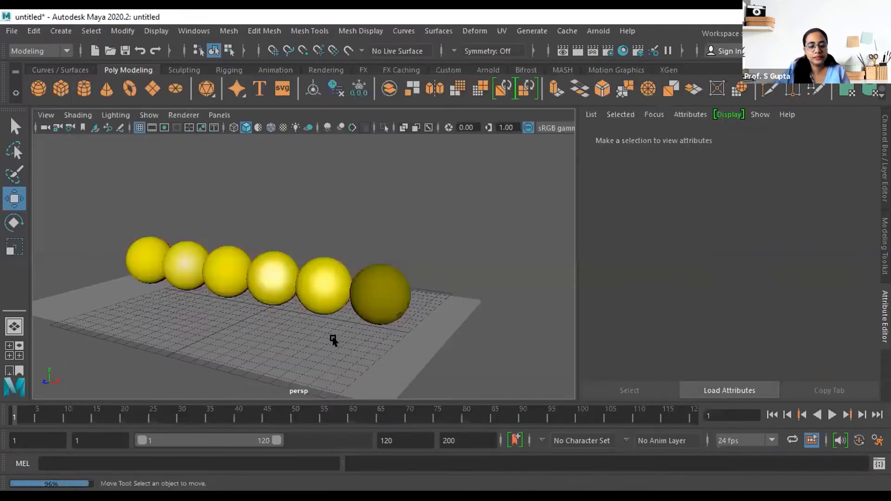
Examine the shading and highlights of the six spheres in the viewport from several angles and distances.
alt+drag(310, 353, 313, 332)
alt+middle_drag(314, 331, 356, 332)
scroll(357, 332, up, 1)
scroll(440, 326, down, 1)
alt+middle_drag(470, 328, 435, 328)
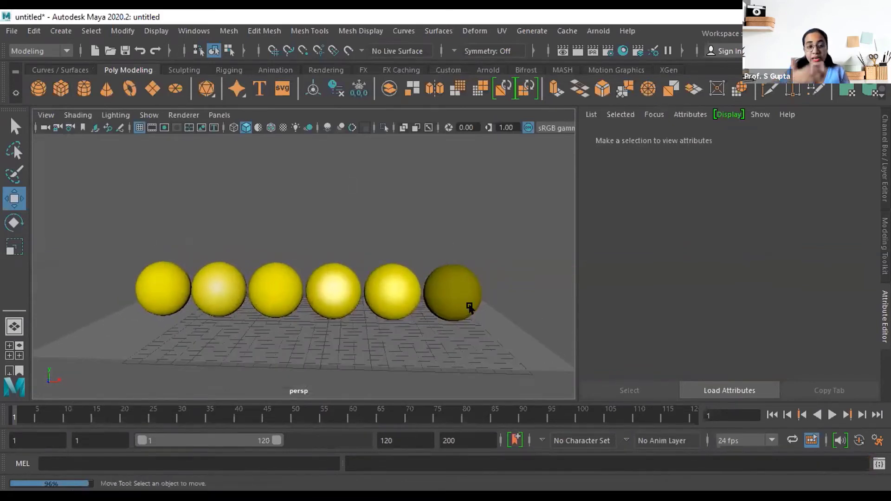
drag(106, 232, 493, 290)
click(493, 289)
alt+drag(482, 258, 460, 221)
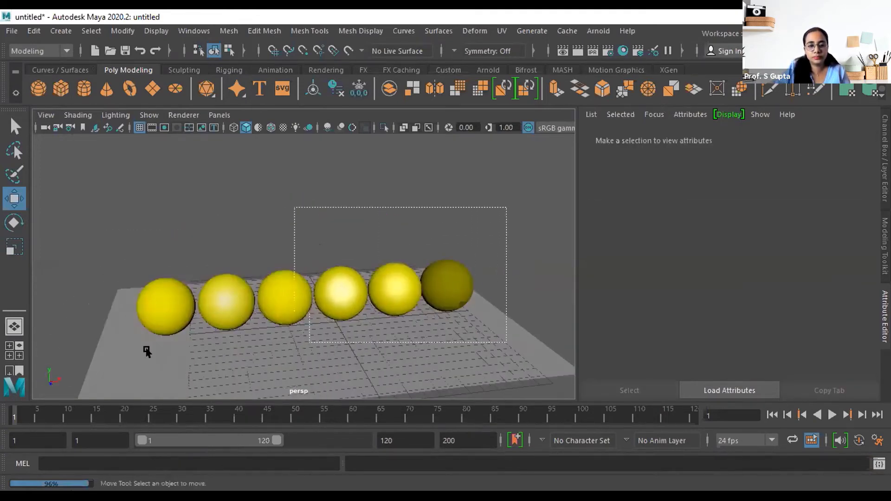
alt+drag(336, 292, 312, 291)
alt+right_drag(312, 291, 312, 328)
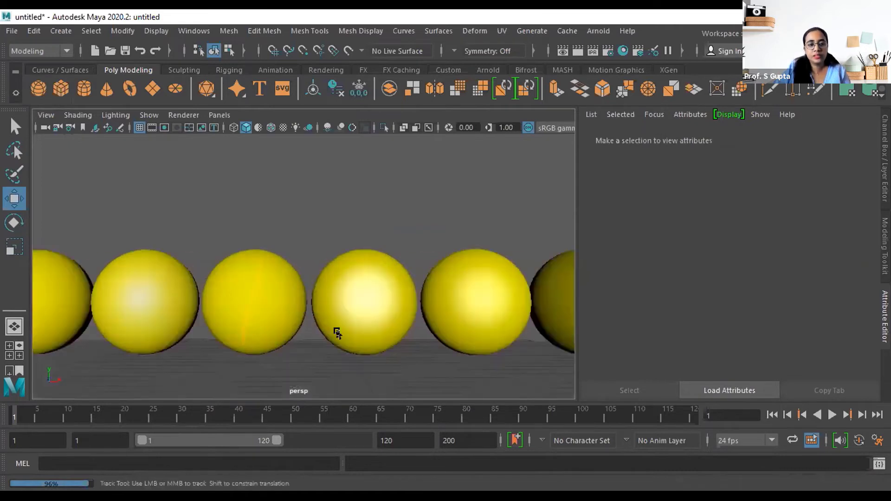
alt+drag(312, 328, 445, 354)
scroll(408, 352, up, 3)
alt+middle_drag(440, 349, 356, 320)
scroll(356, 320, down, 3)
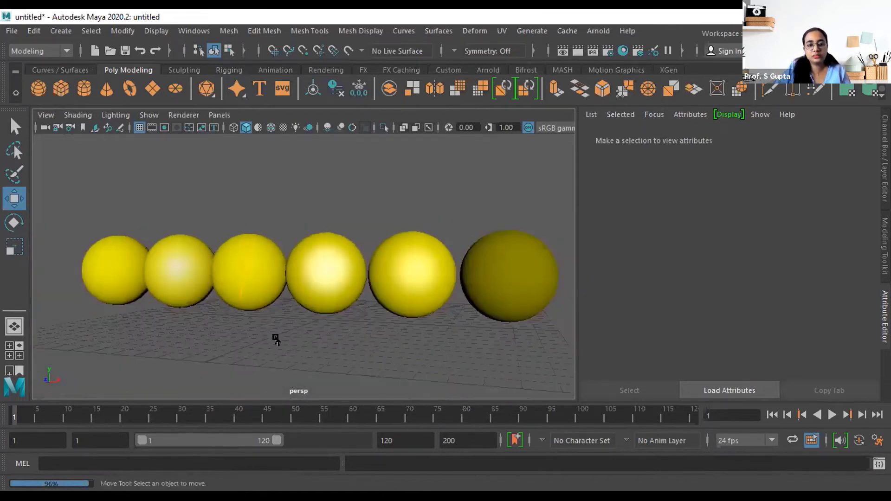
alt+drag(275, 338, 228, 332)
alt+middle_drag(202, 338, 242, 343)
alt+drag(242, 343, 243, 342)
scroll(376, 342, down, 4)
alt+drag(387, 340, 384, 345)
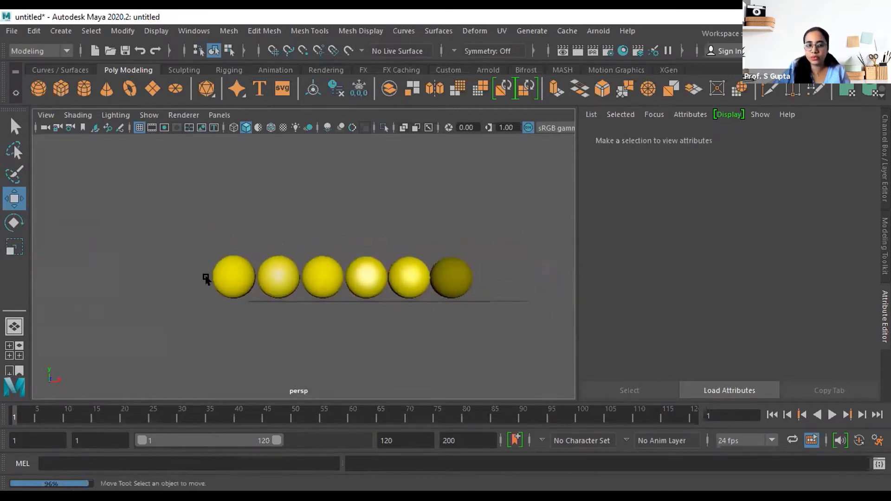
Select each of the six spheres in turn and review the aiStandardSurface attributes of the last one.
click(236, 278)
alt+drag(334, 331, 332, 341)
click(274, 270)
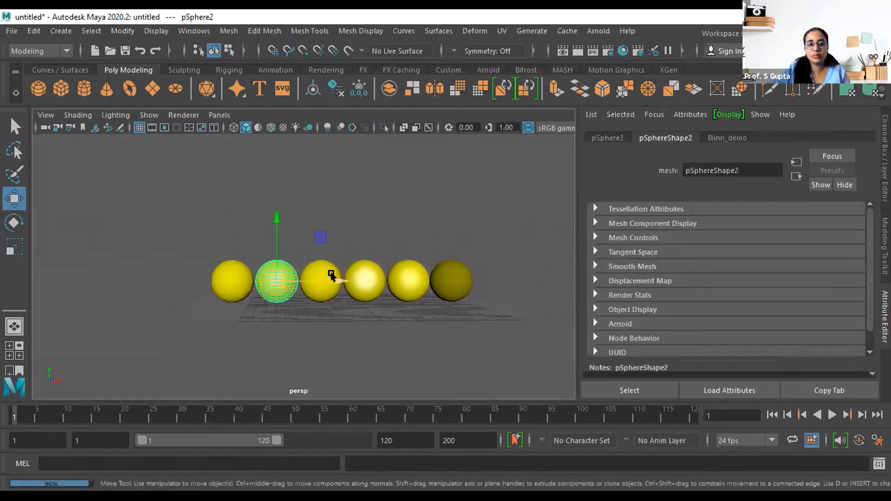
click(363, 269)
click(316, 268)
click(402, 271)
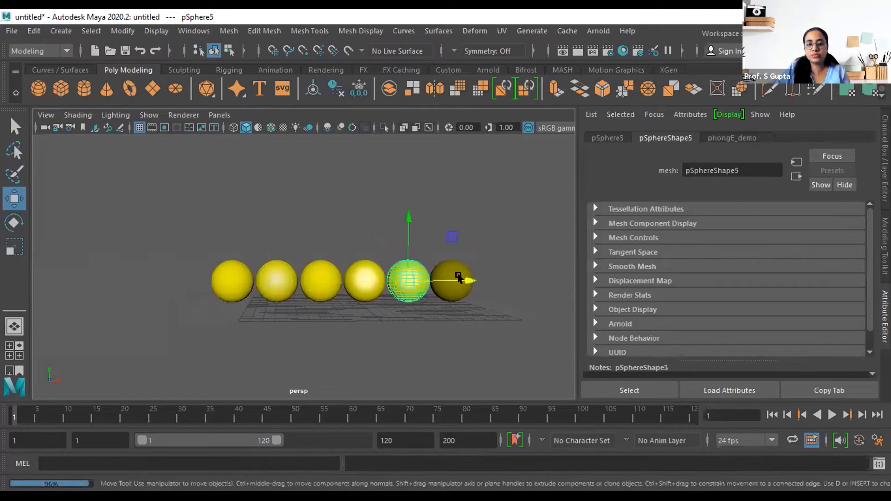
click(459, 272)
click(739, 137)
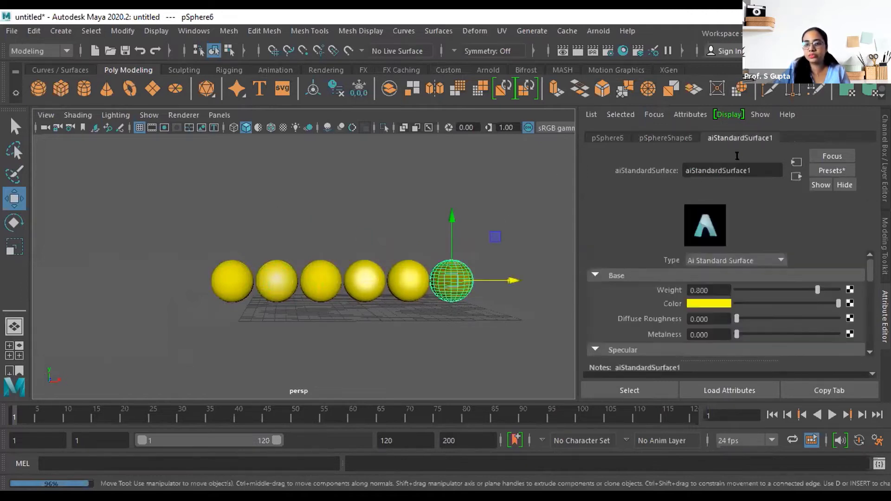
scroll(738, 322, down, 5)
scroll(737, 321, up, 5)
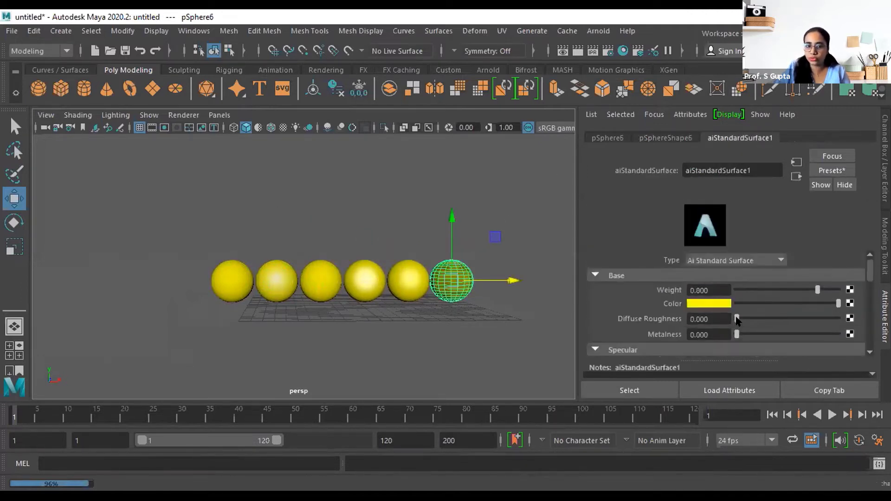
Select the first sphere and set the Color of its Lambert_demo material to green.
click(235, 274)
scroll(294, 324, up, 4)
alt+drag(331, 321, 272, 351)
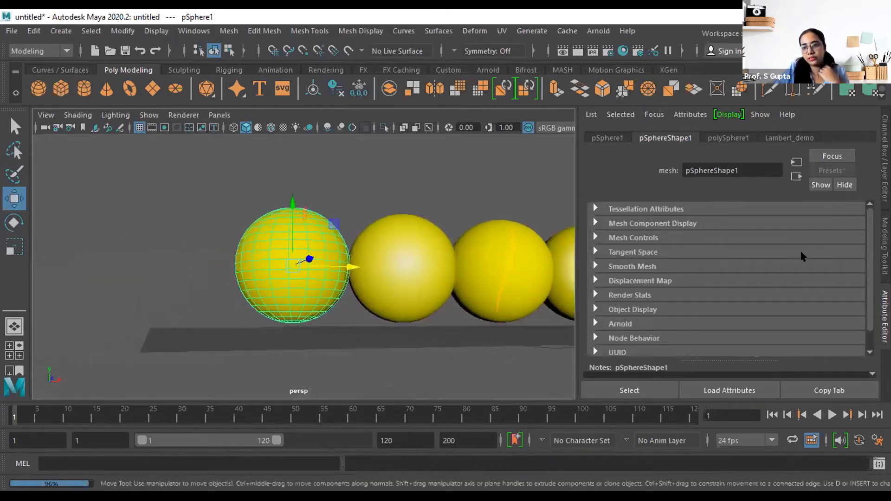
click(789, 138)
scroll(751, 283, up, 1)
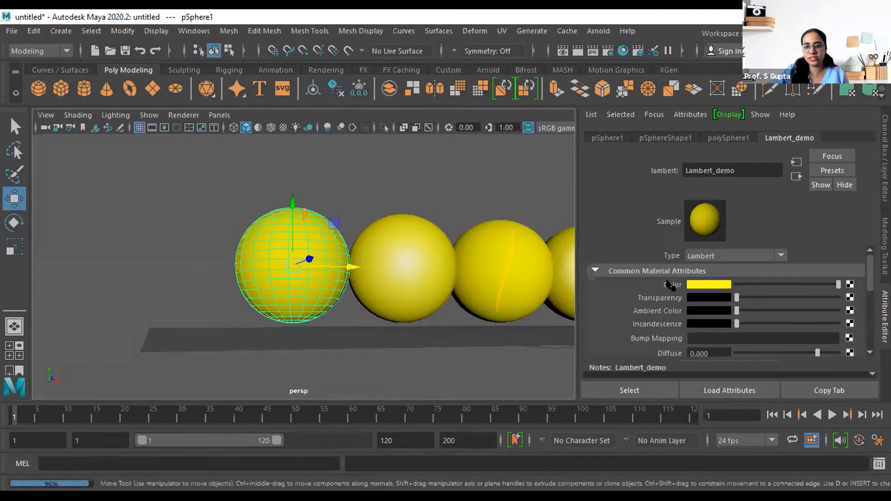
click(709, 285)
click(639, 278)
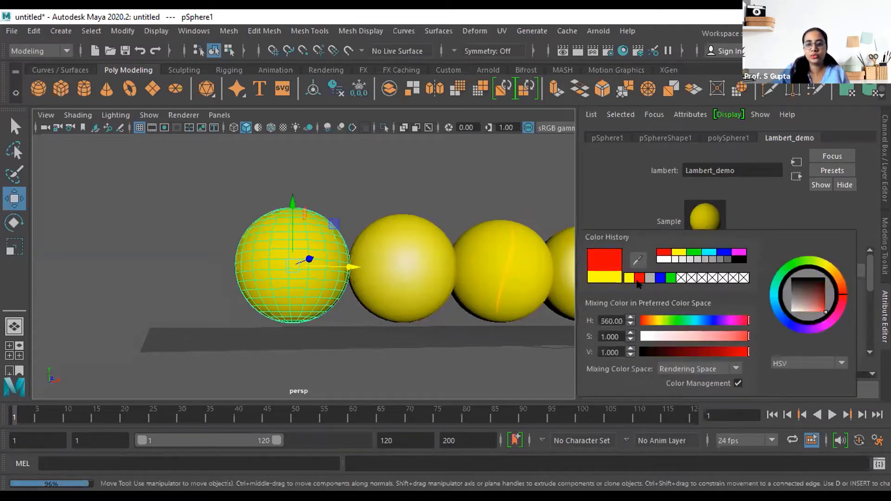
click(649, 278)
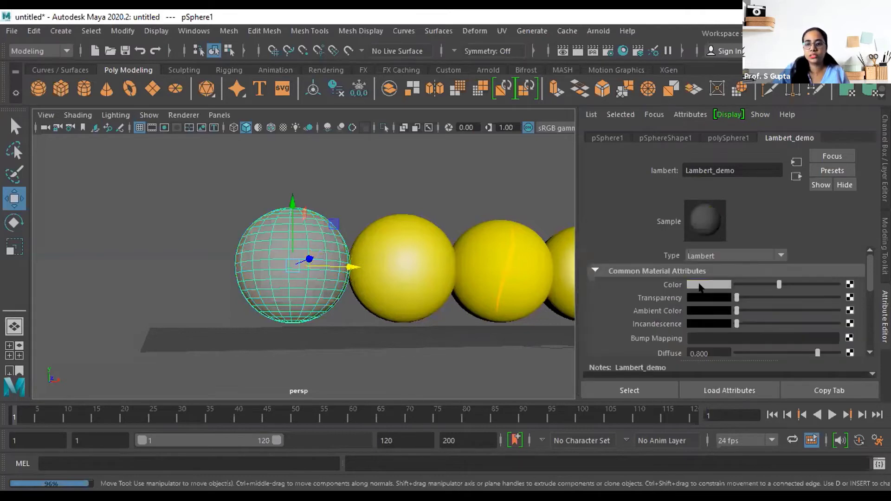
click(700, 285)
click(620, 277)
click(632, 277)
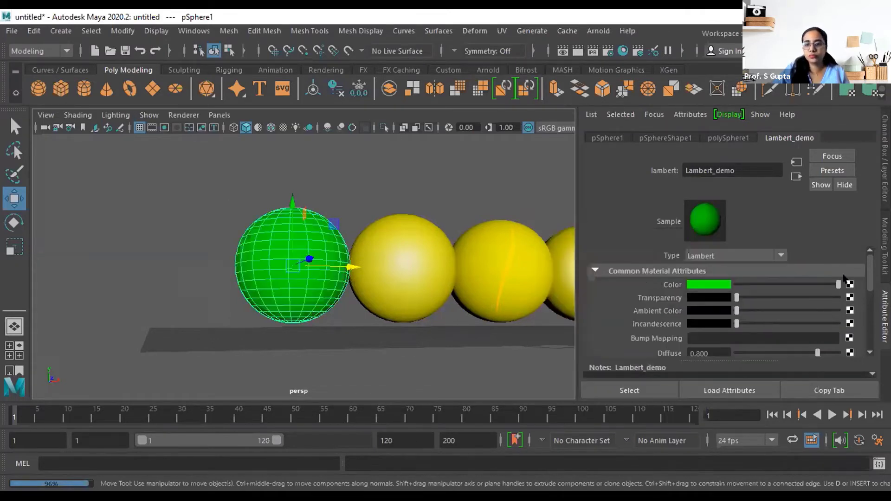
Raise the Transparency of the green Lambert_demo material to a light grey and inspect the see-through sphere.
click(703, 299)
click(551, 226)
scroll(368, 257, up, 3)
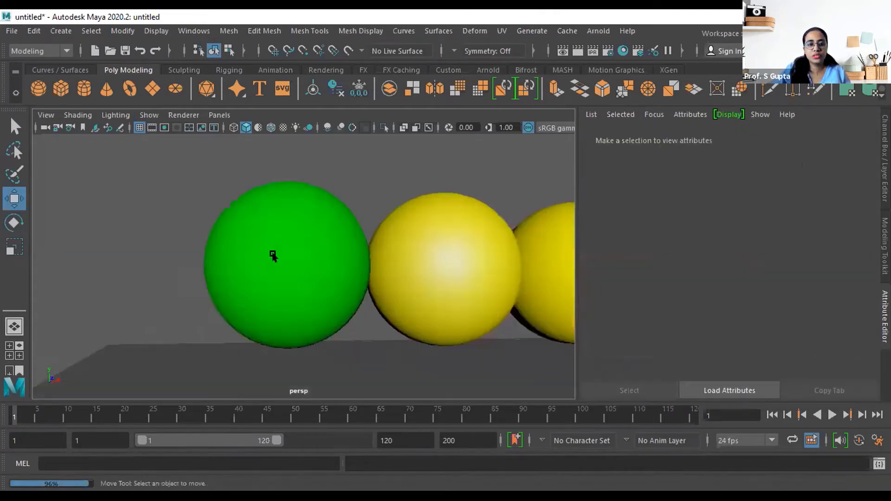
click(273, 256)
alt+drag(368, 267, 351, 279)
drag(736, 300, 812, 298)
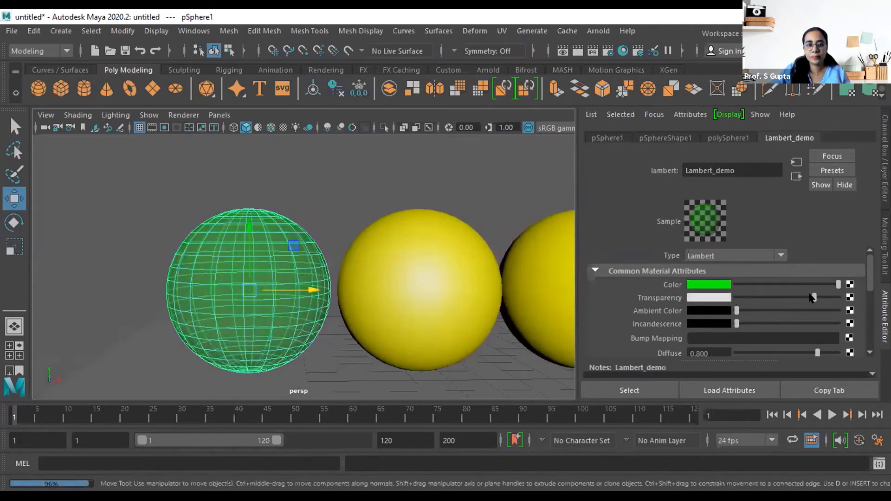
click(418, 185)
alt+drag(325, 260, 249, 288)
click(249, 287)
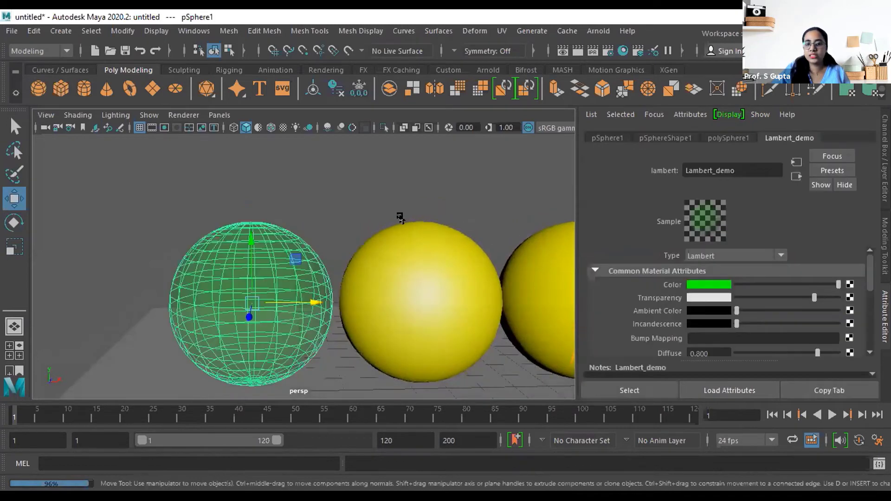
Render the transparent sphere with Maya Software from the front and with the yellow spheres behind it, closing each render.
click(578, 51)
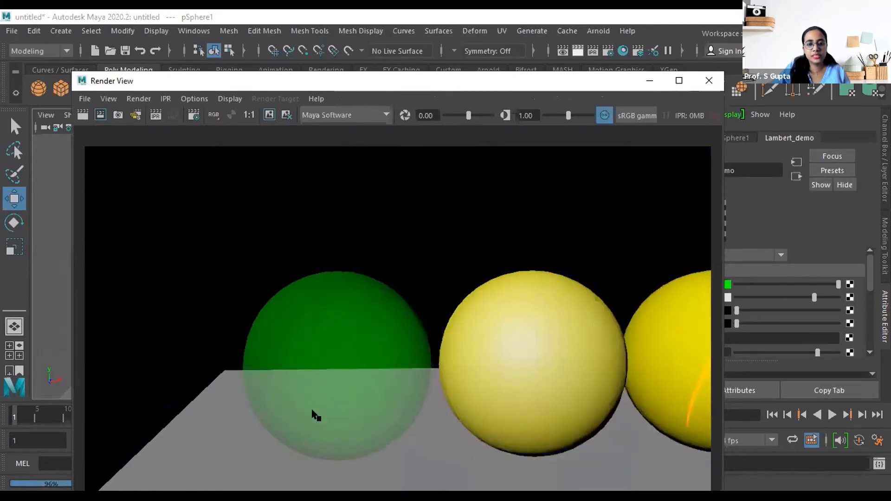
click(708, 80)
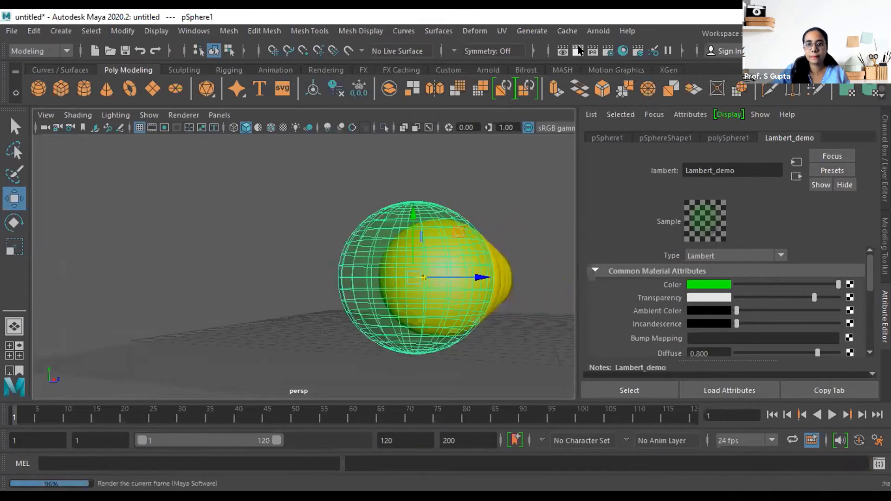
click(579, 50)
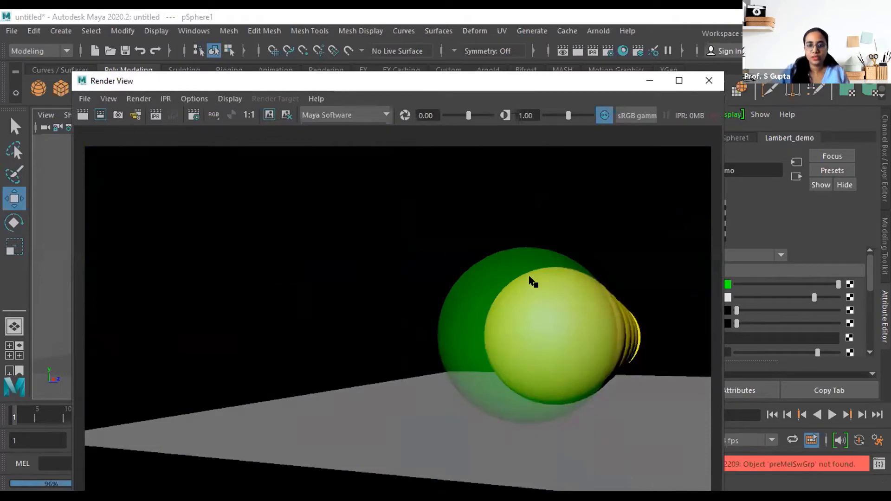
click(706, 80)
Reset the Lambert_demo material's Transparency to black so the green sphere is opaque.
alt+drag(322, 328, 288, 328)
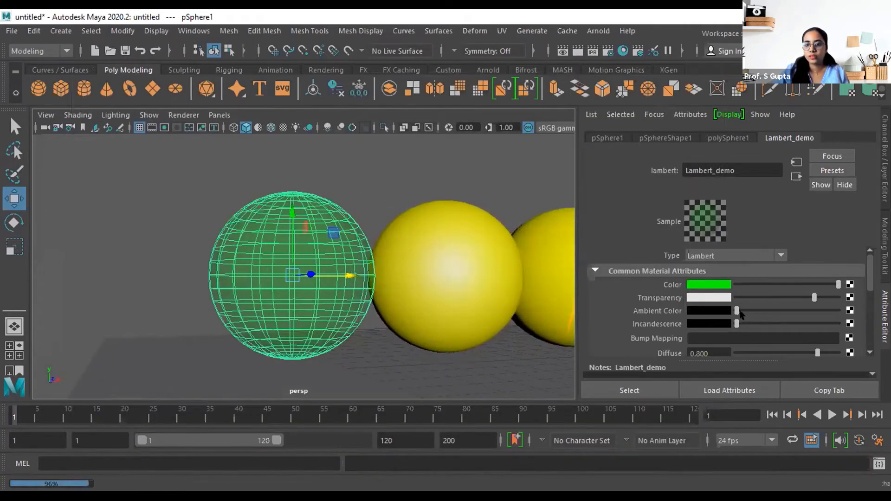
drag(813, 297, 727, 302)
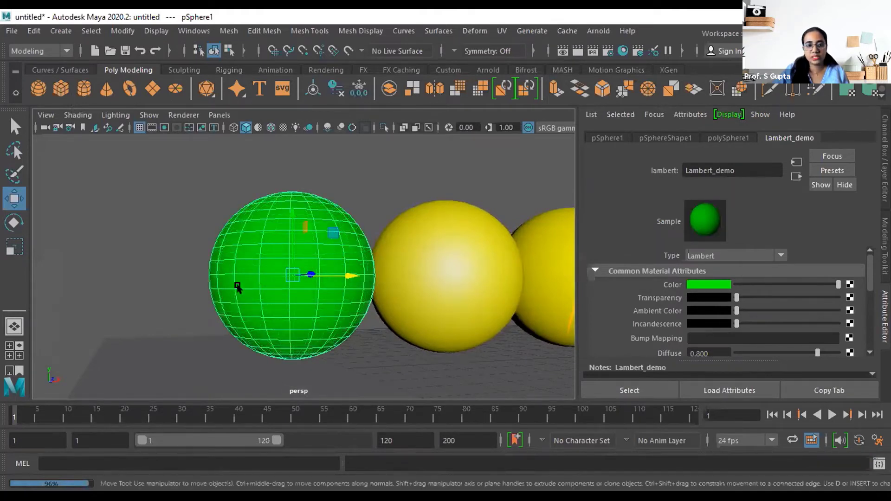
alt+drag(348, 333, 389, 339)
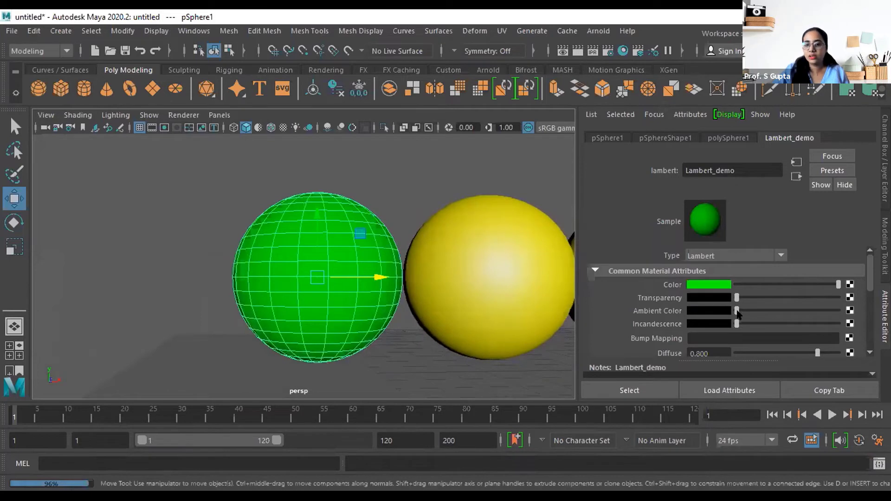
Try a mid-grey Ambient Color on the Lambert_demo material and return it to black.
drag(737, 312, 772, 311)
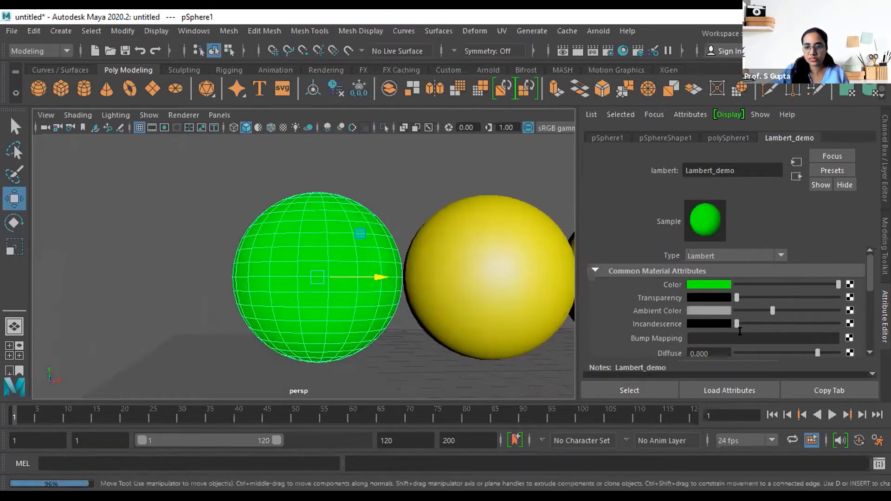
drag(772, 311, 727, 314)
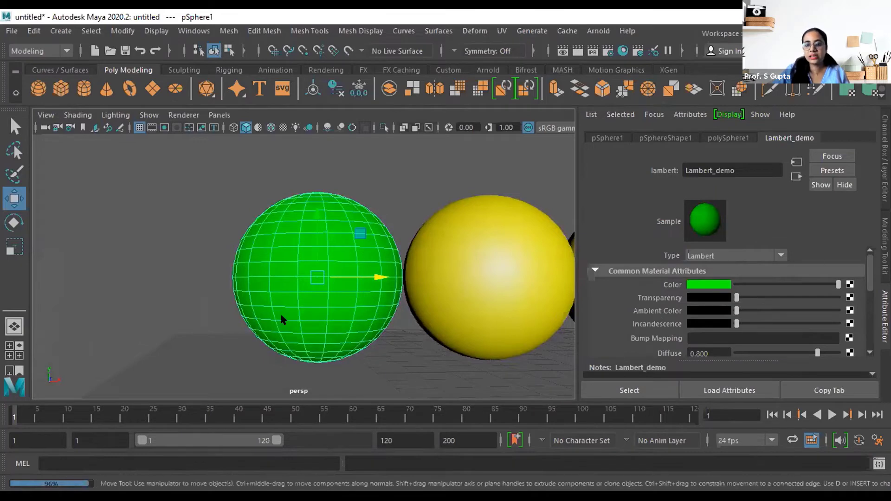
alt+drag(355, 324, 370, 310)
scroll(370, 311, up, 3)
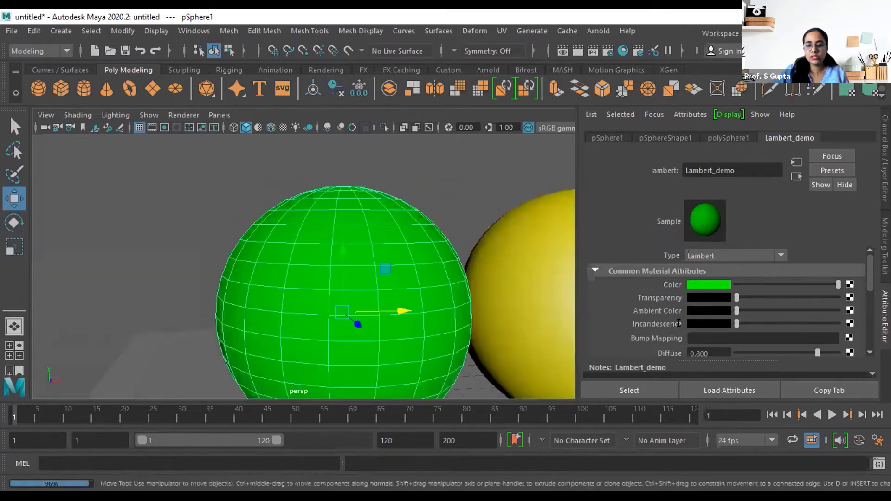
Try a mid-grey Ambient Color on the Lambert_demo material, render the green sphere with Maya Software and close the render.
drag(737, 311, 756, 310)
alt+drag(387, 302, 503, 314)
drag(756, 309, 762, 310)
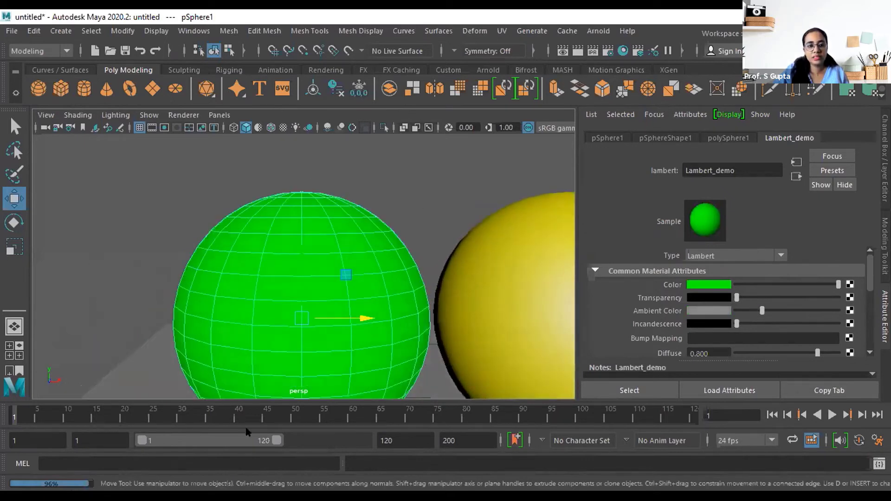
mouse_move(762, 311)
mouse_down()
mouse_move(748, 311)
mouse_move(757, 311)
mouse_up()
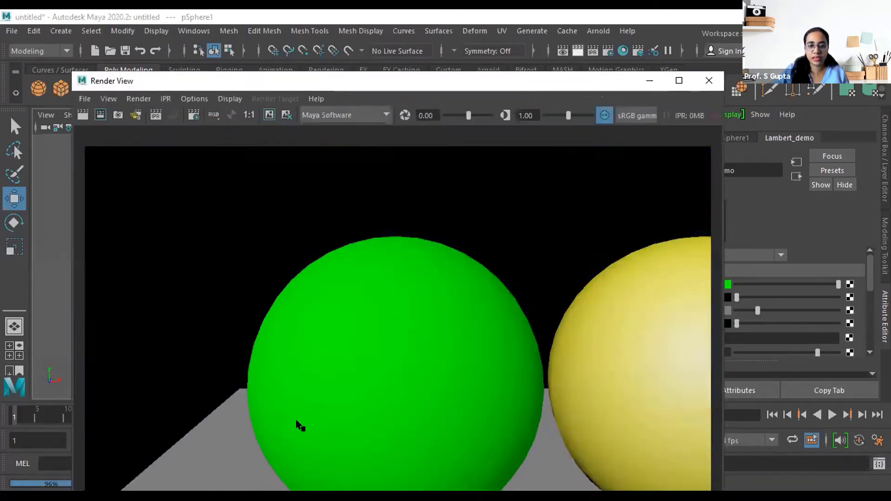
click(708, 81)
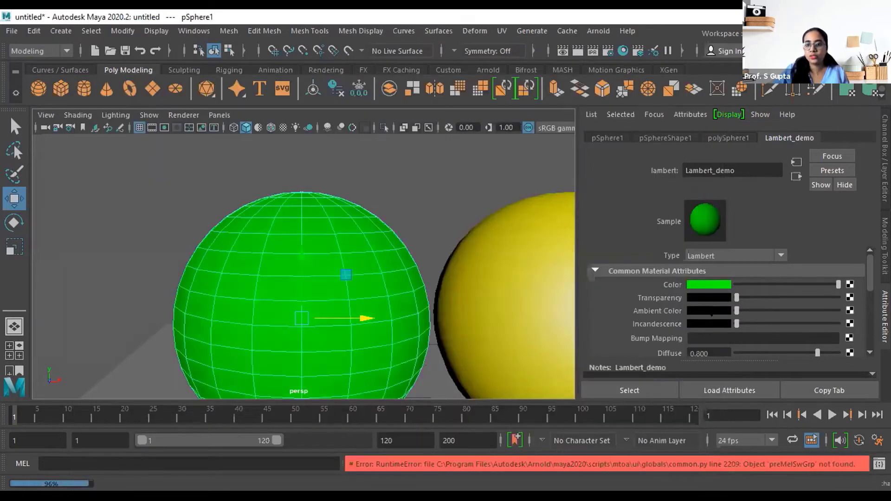
Render the green sphere with a black Ambient Color, then raise the Ambient Color to light grey and render again.
click(573, 48)
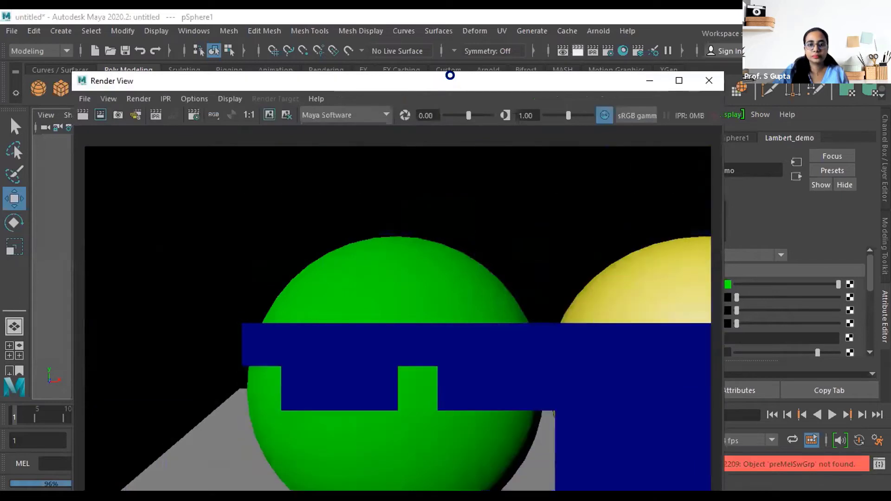
drag(442, 82, 417, 40)
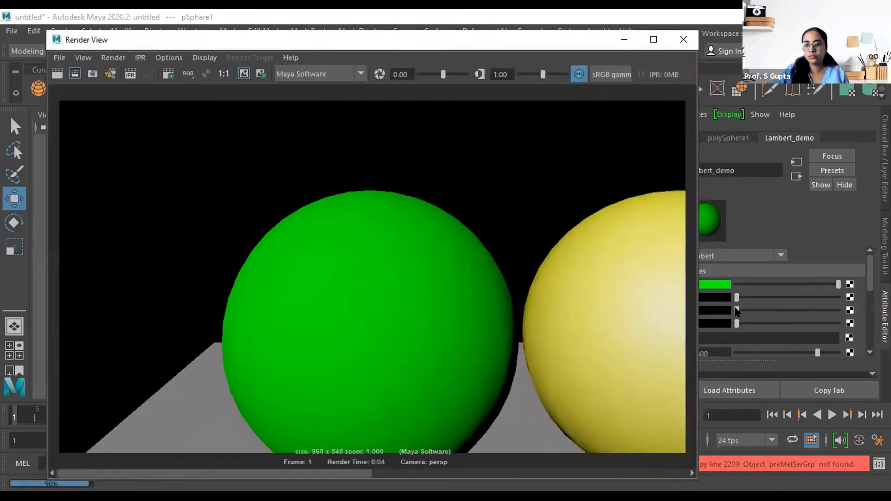
drag(737, 312, 794, 310)
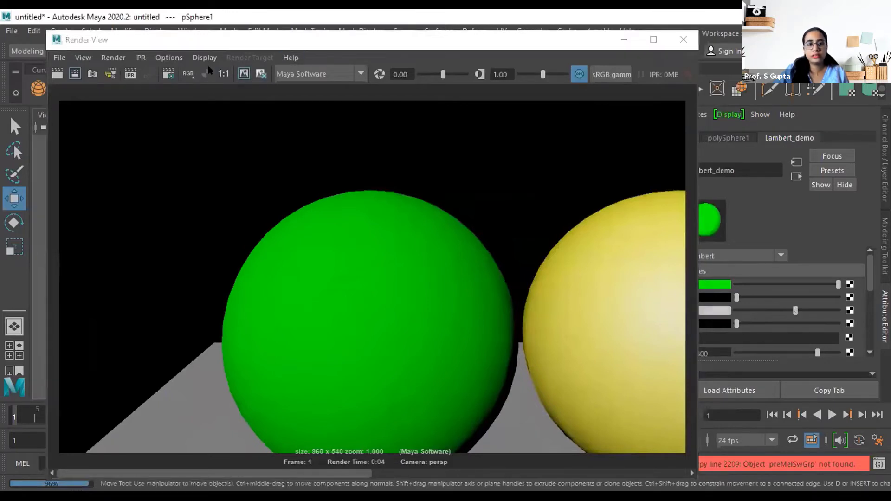
click(55, 73)
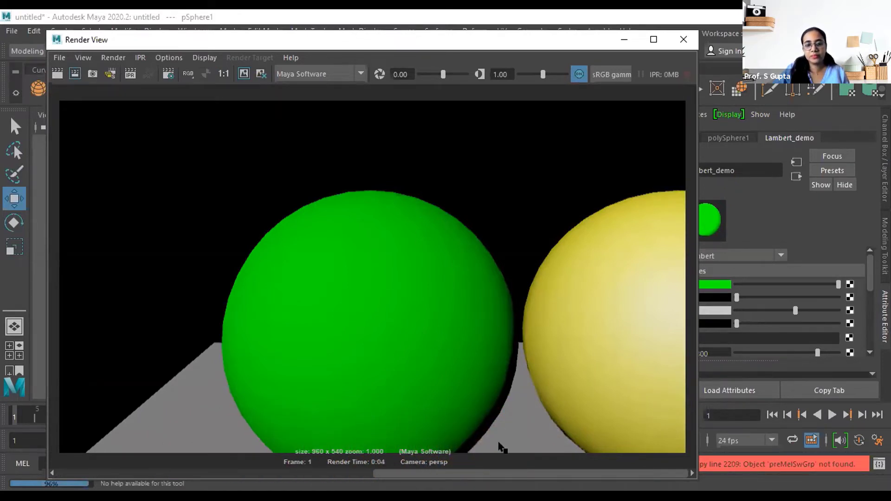
Switch between the stored renders to compare the sphere's shading with black and light-grey Ambient Color.
drag(450, 470, 256, 468)
drag(345, 464, 282, 466)
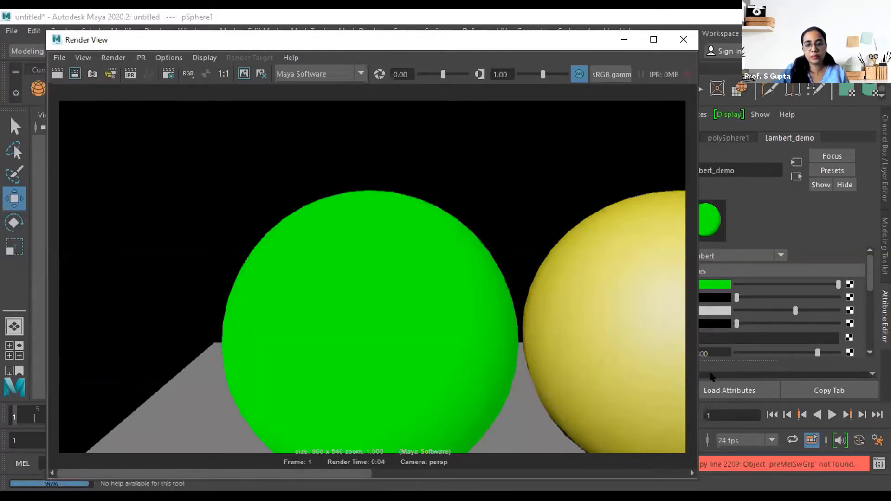
mouse_move(287, 473)
mouse_down()
mouse_move(502, 485)
mouse_move(274, 484)
mouse_up()
drag(451, 479, 300, 475)
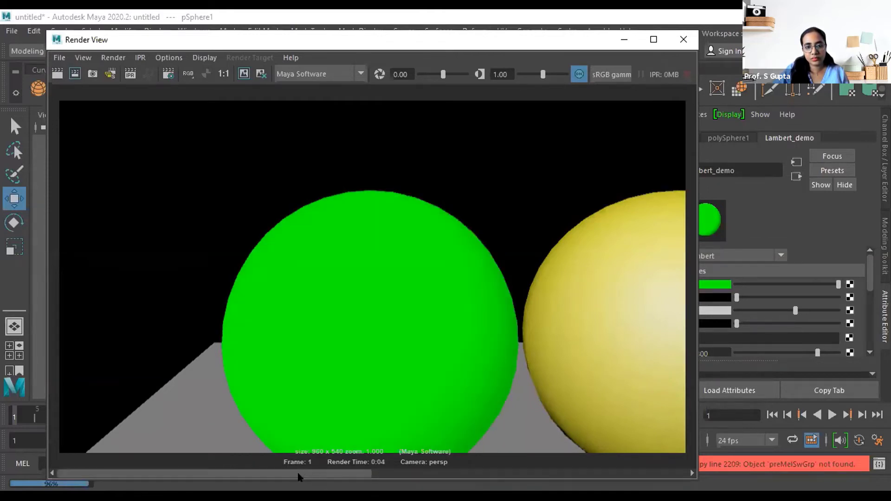
click(244, 74)
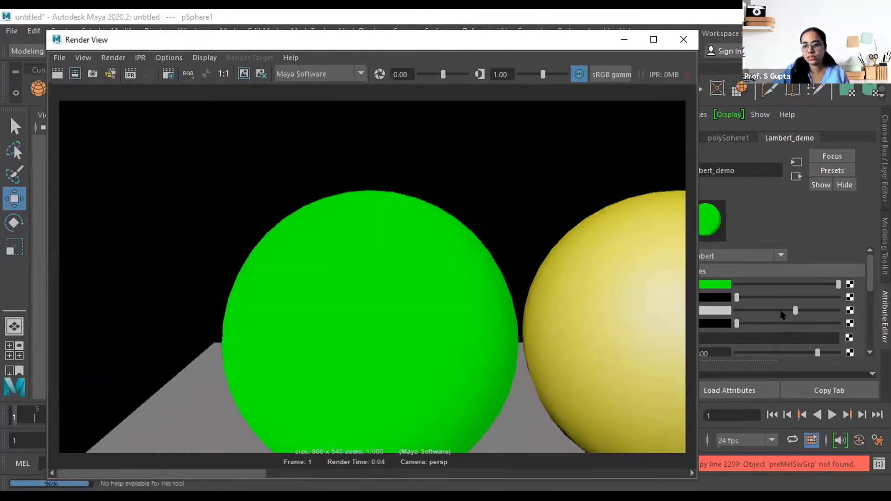
Set the Lambert_demo material's Ambient Color to black and its Incandescence to green, and render the sphere again.
mouse_move(793, 311)
mouse_down()
mouse_move(733, 311)
mouse_move(789, 324)
mouse_up()
drag(588, 40, 512, 52)
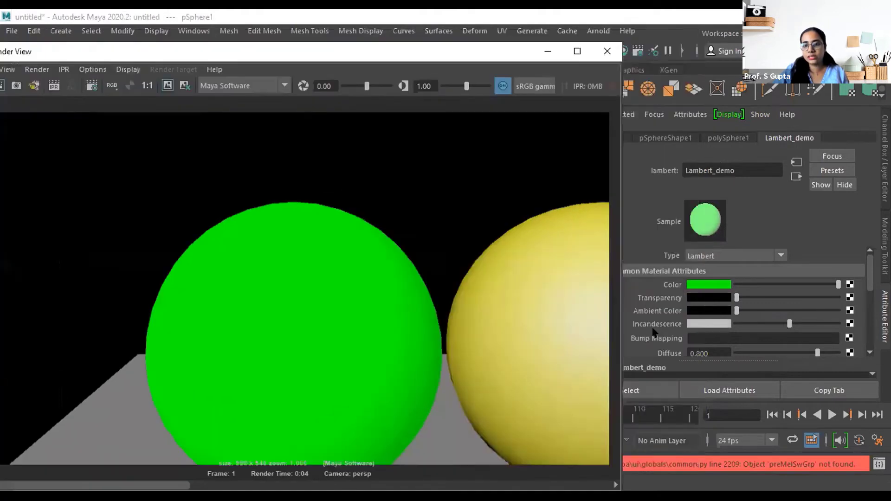
click(707, 324)
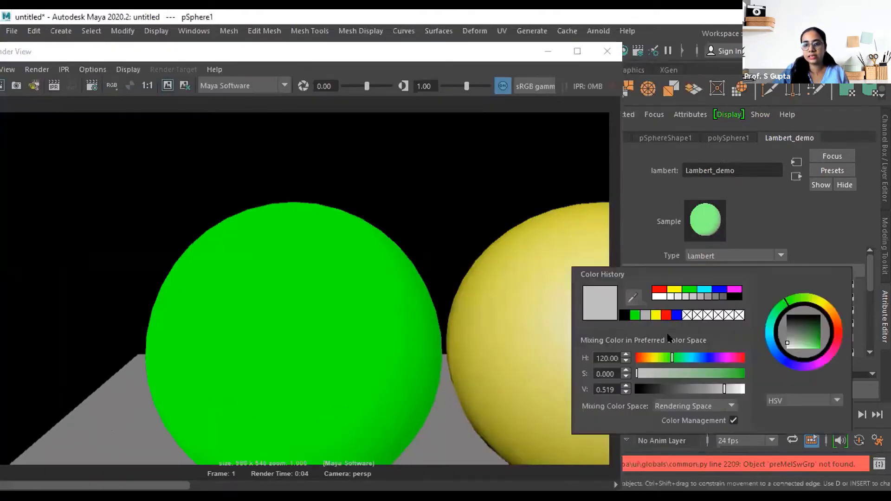
click(634, 316)
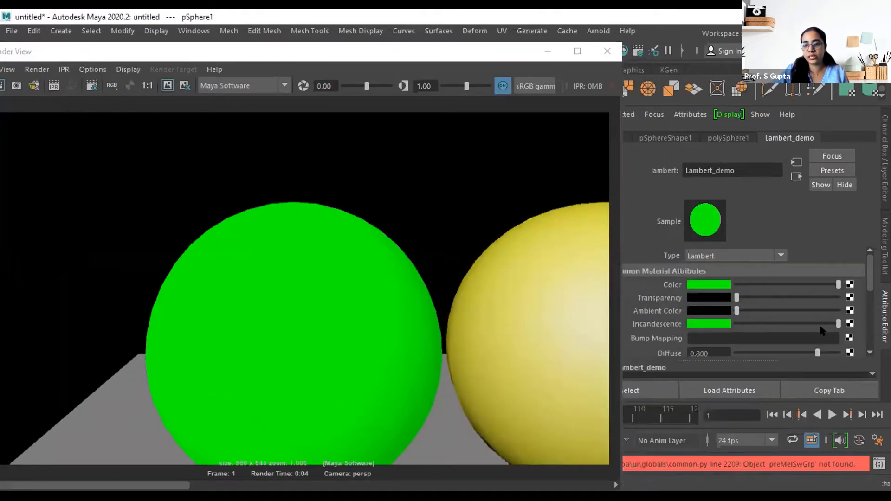
drag(422, 56, 560, 55)
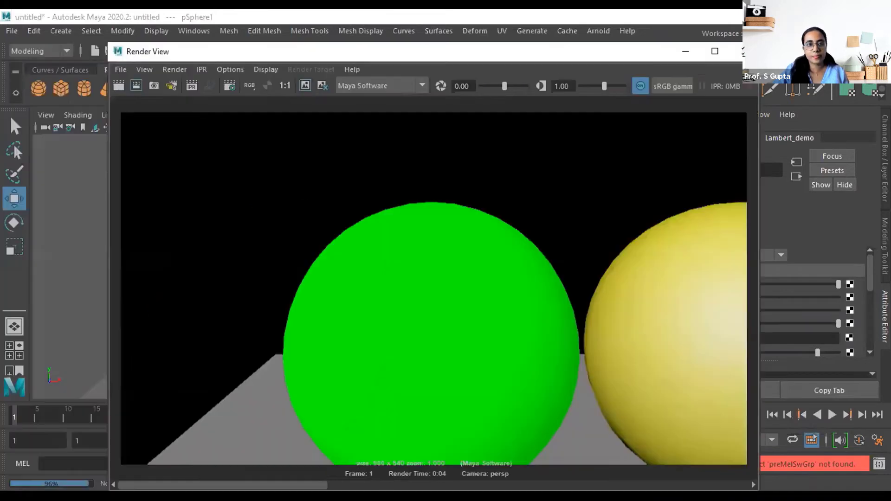
click(119, 85)
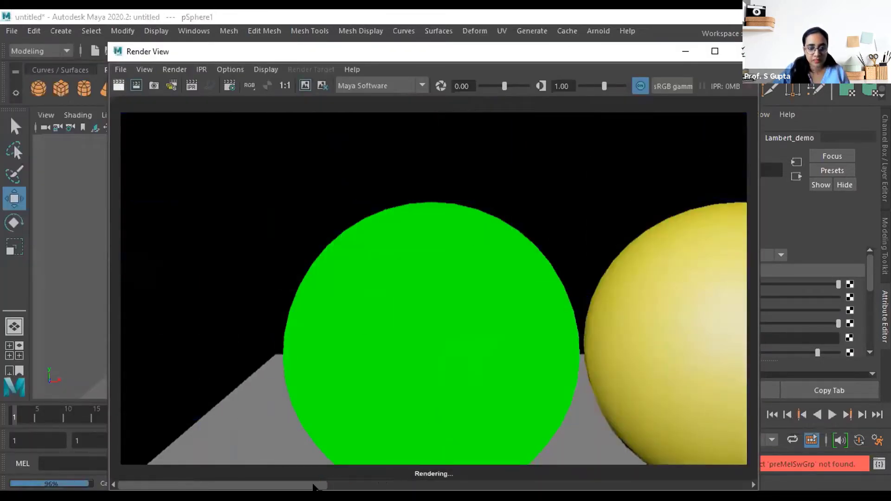
Compare the green Incandescence render with the earlier stored renders of the sphere.
mouse_move(475, 483)
mouse_down()
mouse_move(615, 484)
mouse_move(621, 476)
mouse_move(357, 469)
mouse_move(691, 462)
mouse_up()
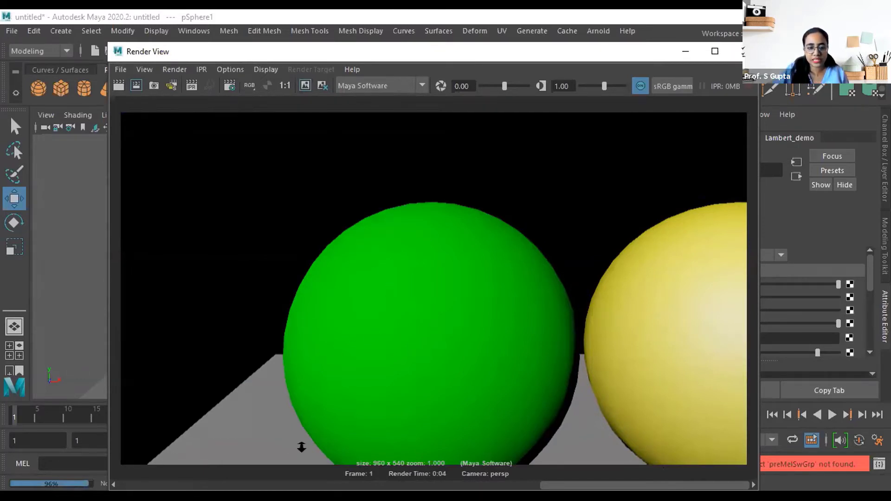
scroll(518, 289, down, 2)
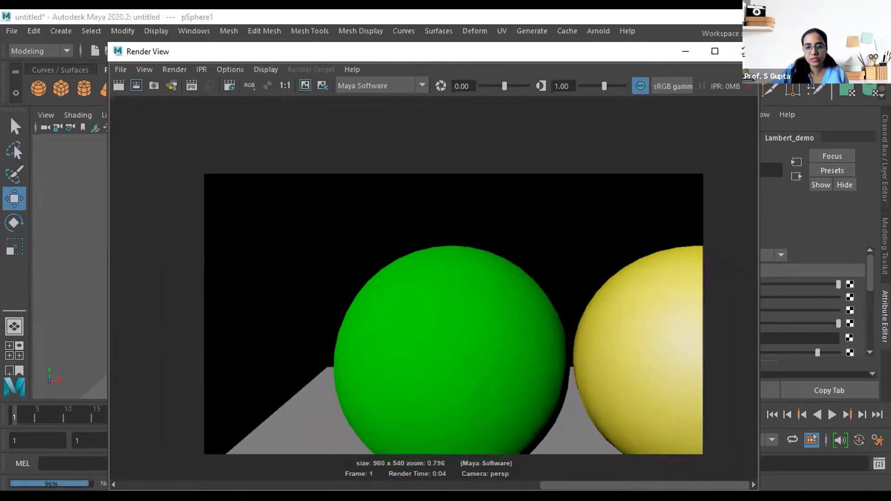
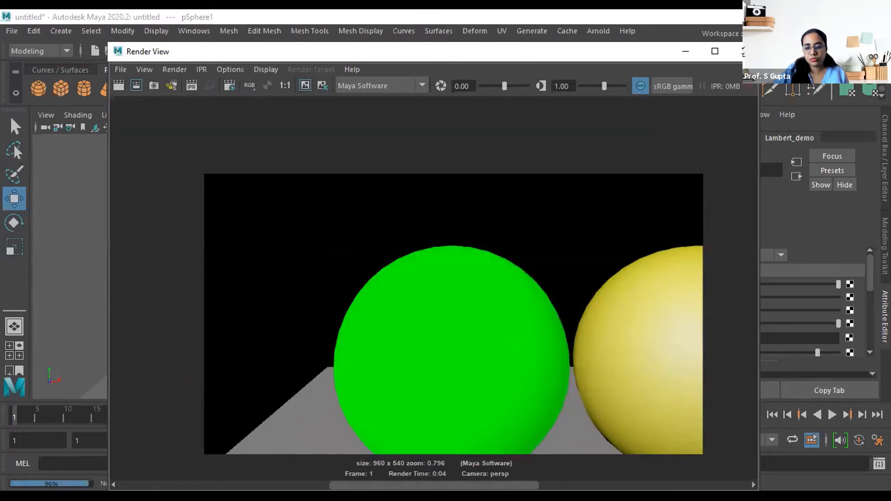
drag(545, 50, 378, 67)
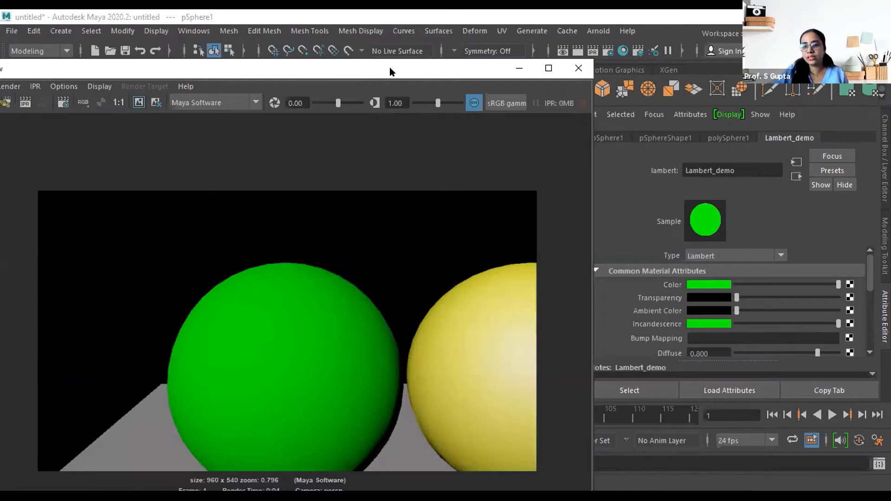
drag(389, 67, 540, 21)
drag(486, 450, 460, 443)
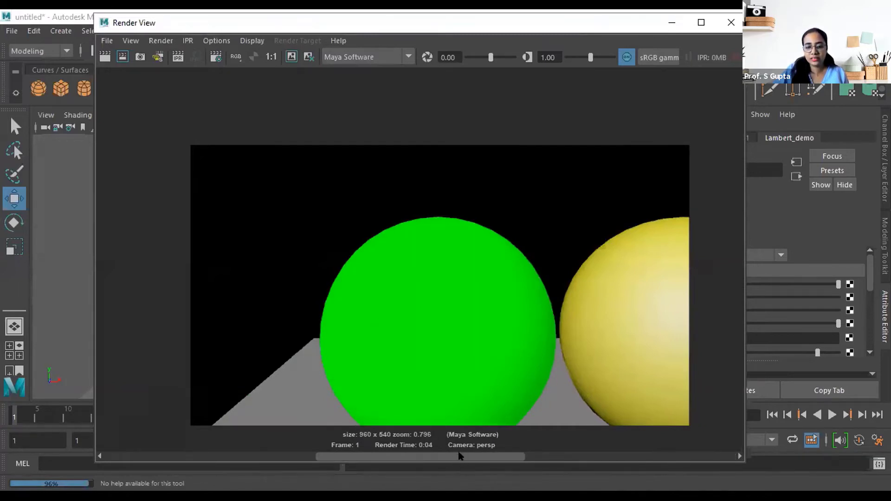
drag(459, 455, 247, 444)
drag(609, 34, 595, 68)
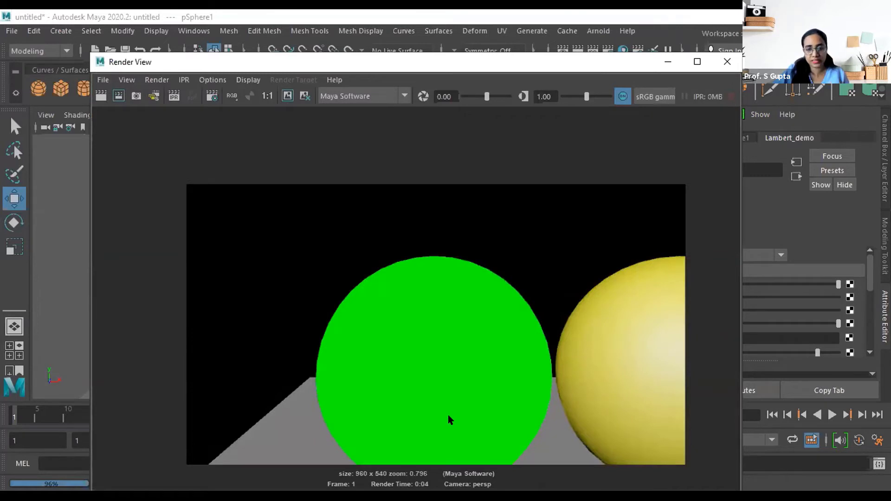
Set the Lambert_demo material's Ambient Color to green and render the sphere with Maya Software.
drag(628, 57, 539, 65)
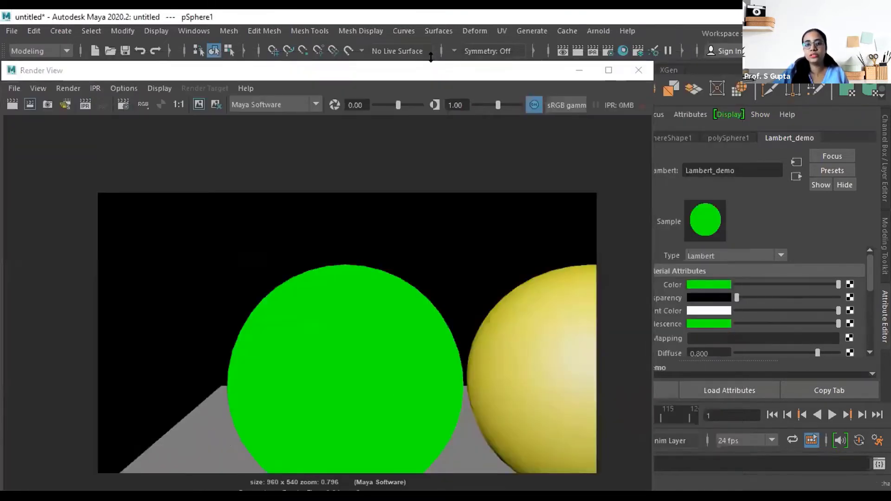
click(708, 311)
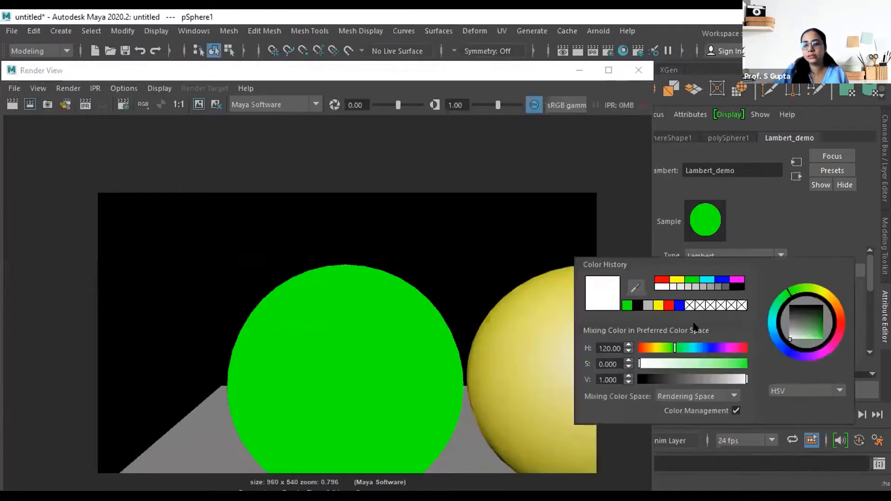
click(629, 306)
drag(441, 68, 588, 47)
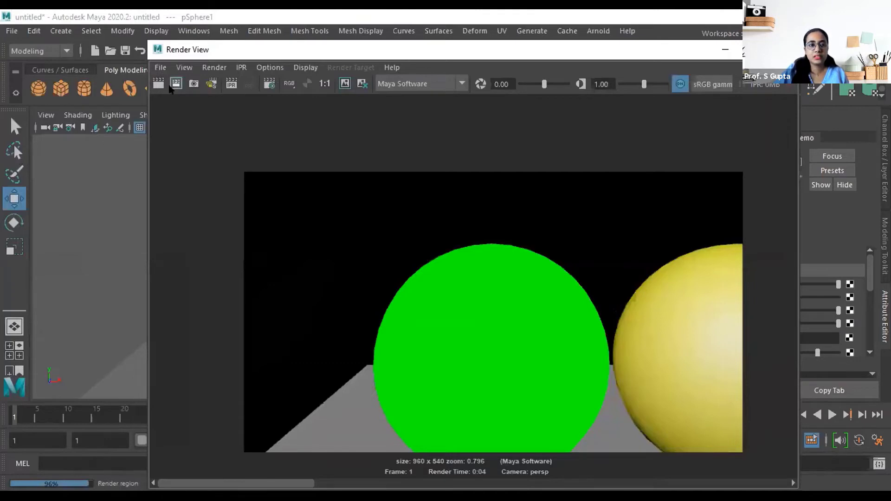
click(159, 84)
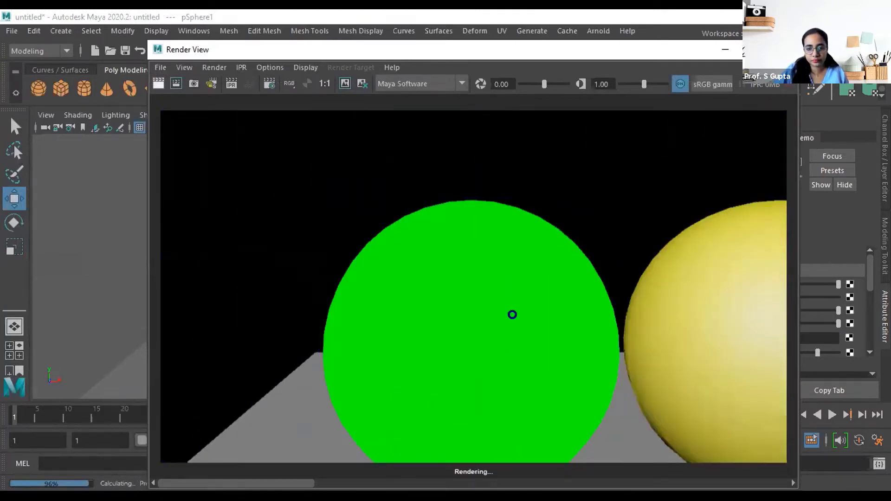
Compare all stored renders to examine how Ambient Color and Incandescence affect the sphere's shading, and minimize the Render View.
drag(279, 483, 753, 481)
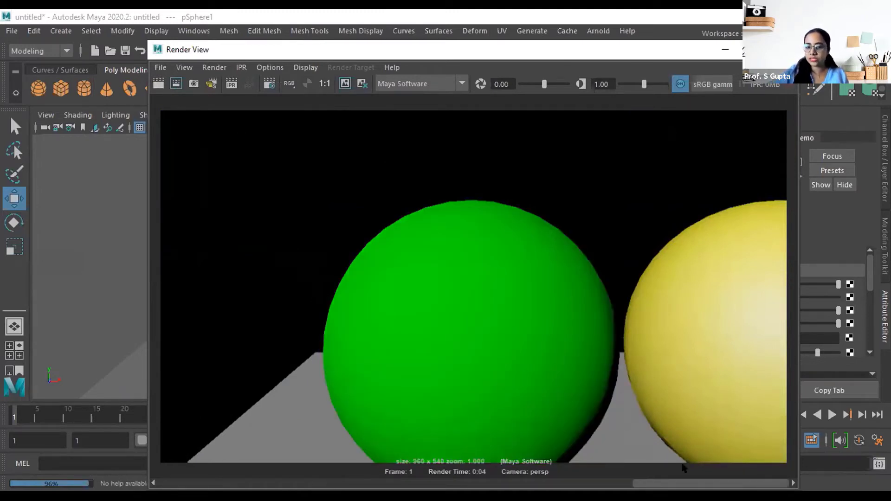
click(570, 483)
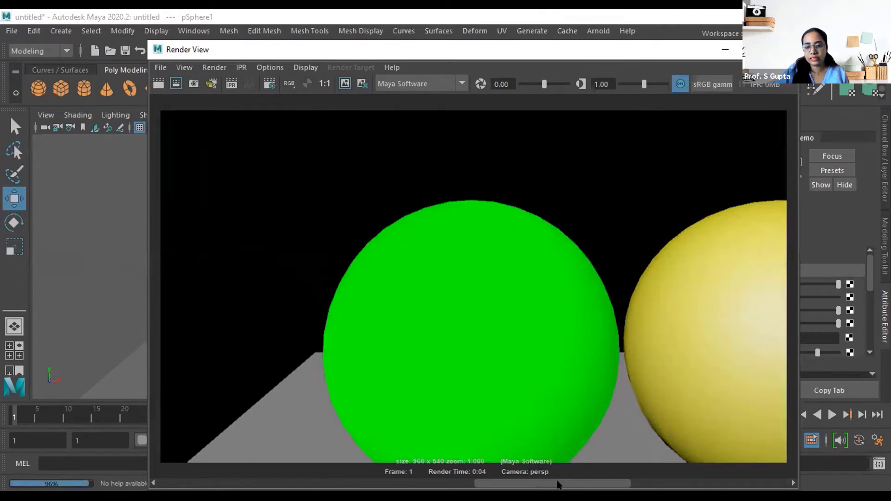
click(464, 483)
click(571, 483)
click(446, 483)
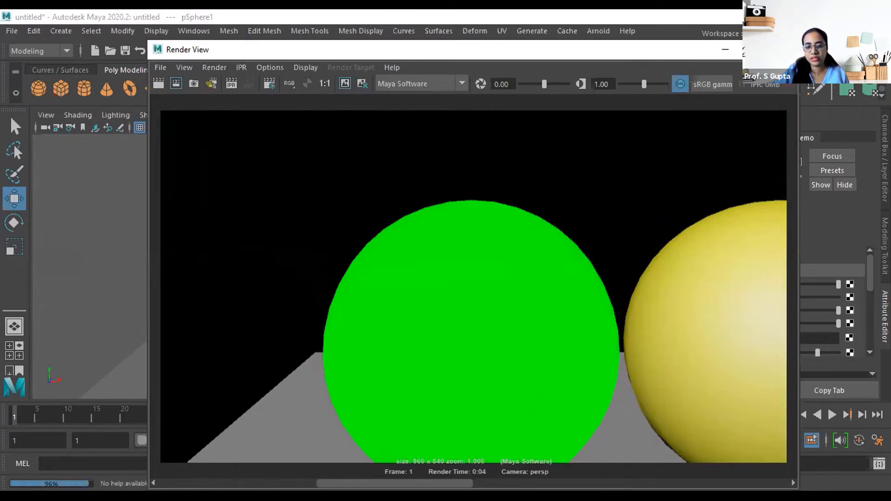
drag(412, 484, 254, 483)
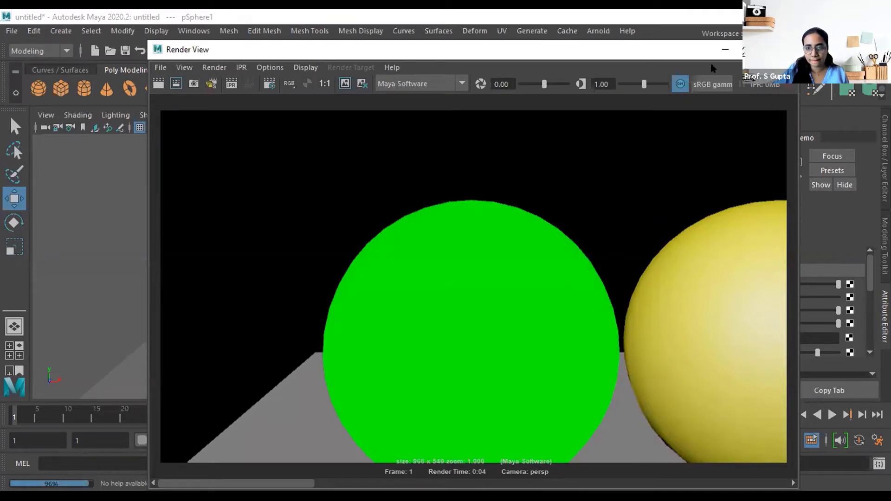
drag(674, 46, 548, 53)
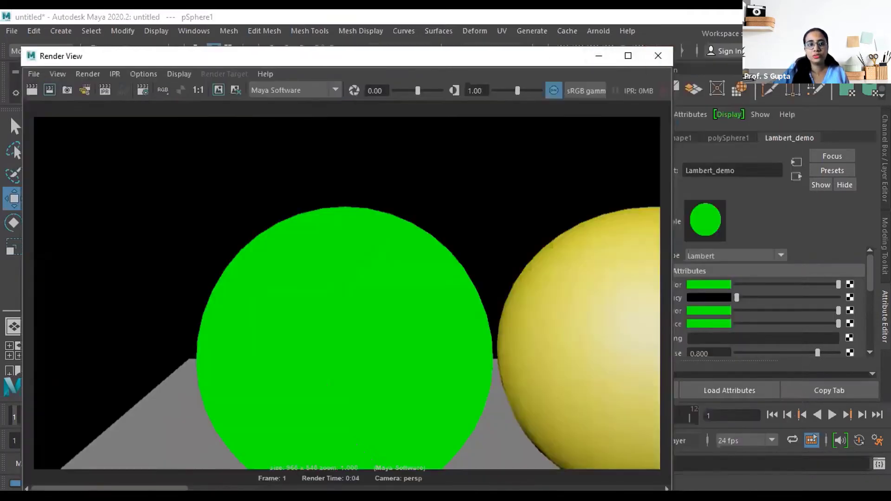
click(236, 90)
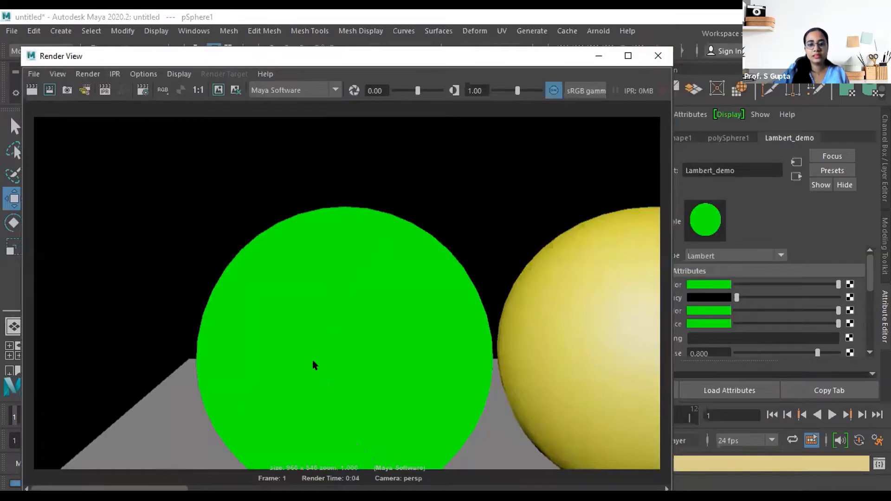
drag(153, 489, 583, 489)
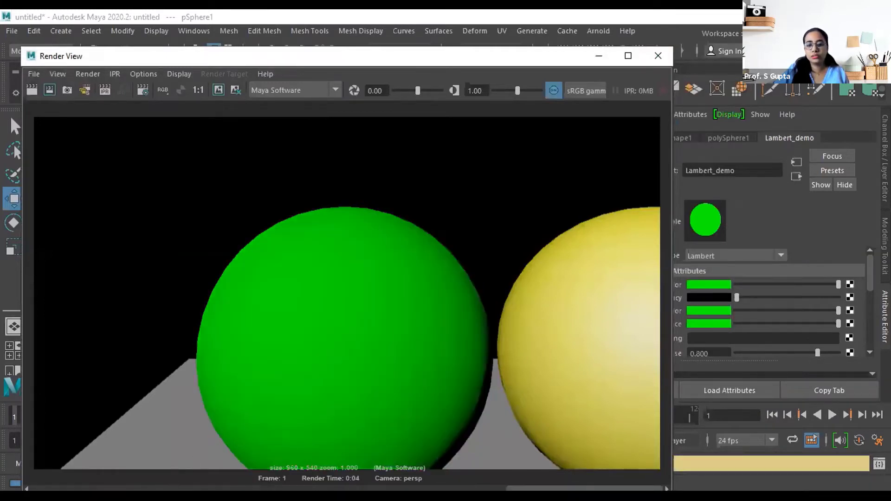
click(236, 90)
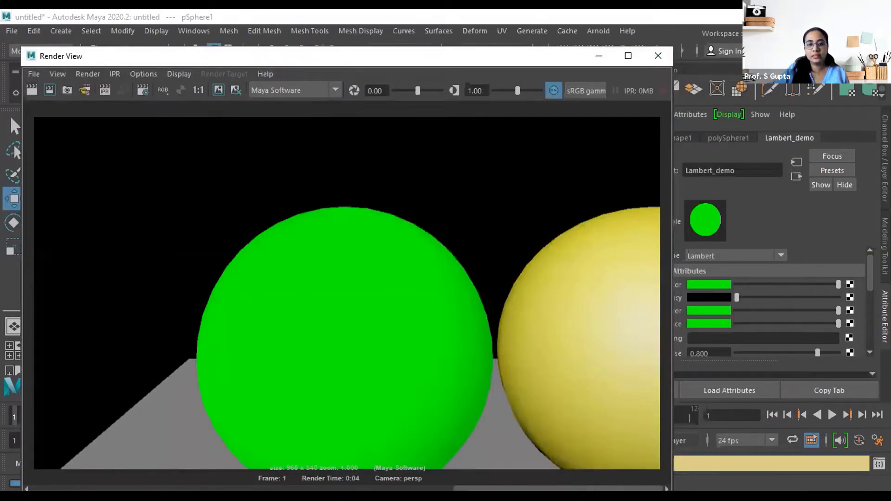
click(236, 90)
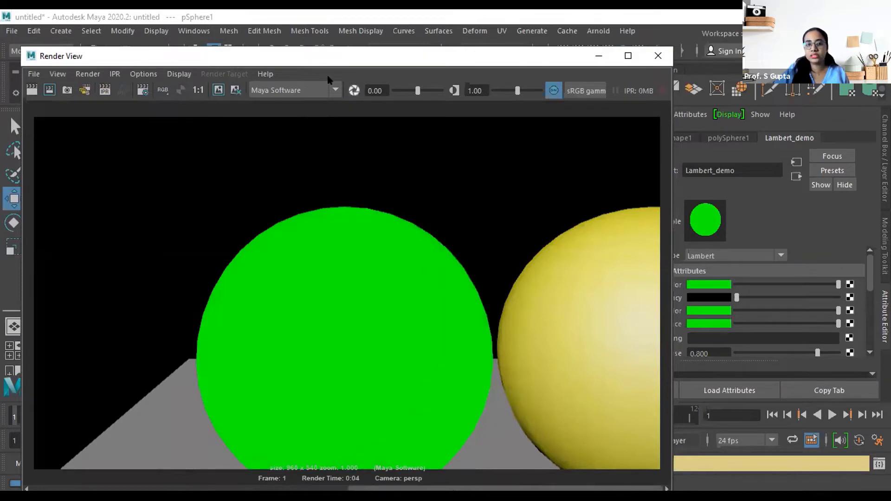
click(236, 90)
click(600, 47)
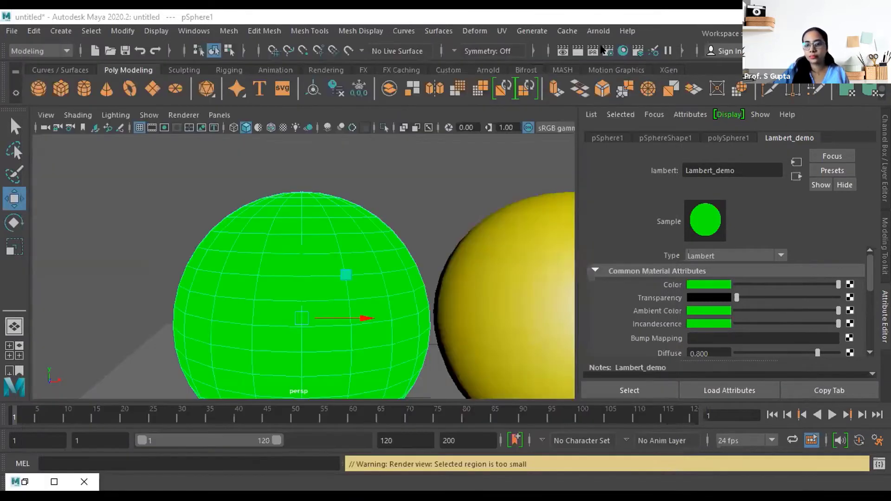
Reselect the green Lambert sphere and review its latest Maya Software render, then minimize the Render View.
click(418, 279)
alt+drag(418, 278, 271, 310)
scroll(271, 310, up, 5)
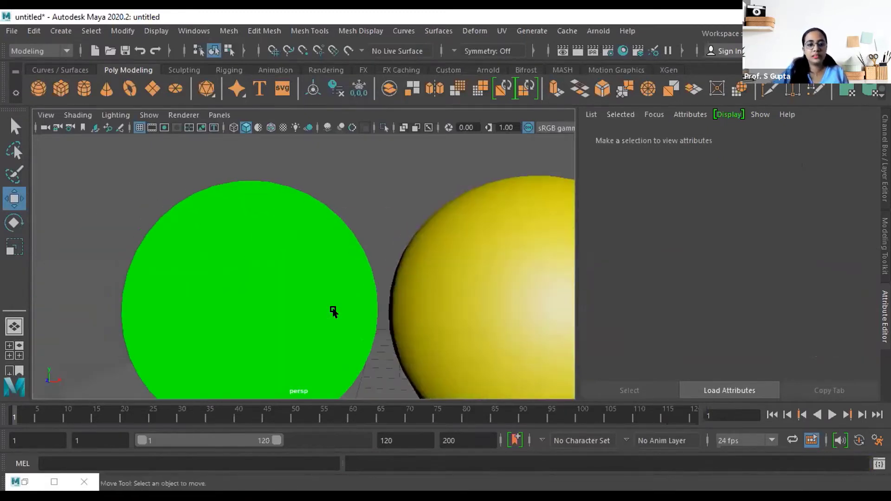
click(317, 255)
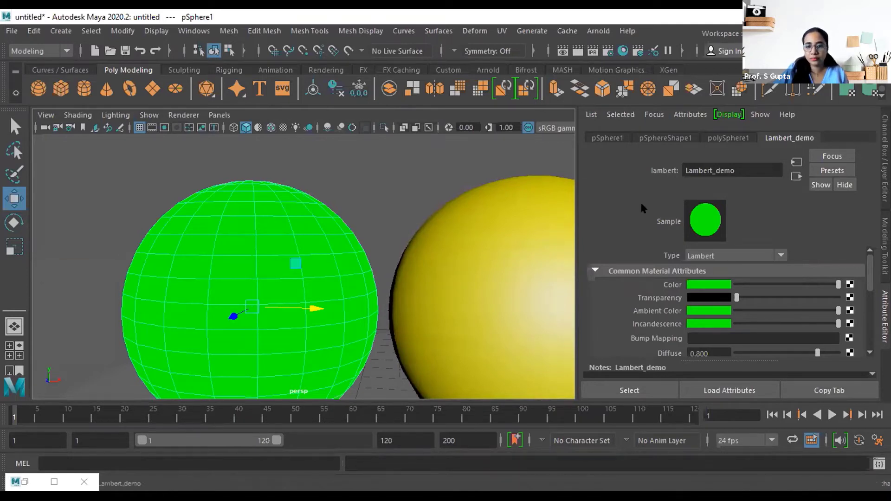
click(24, 482)
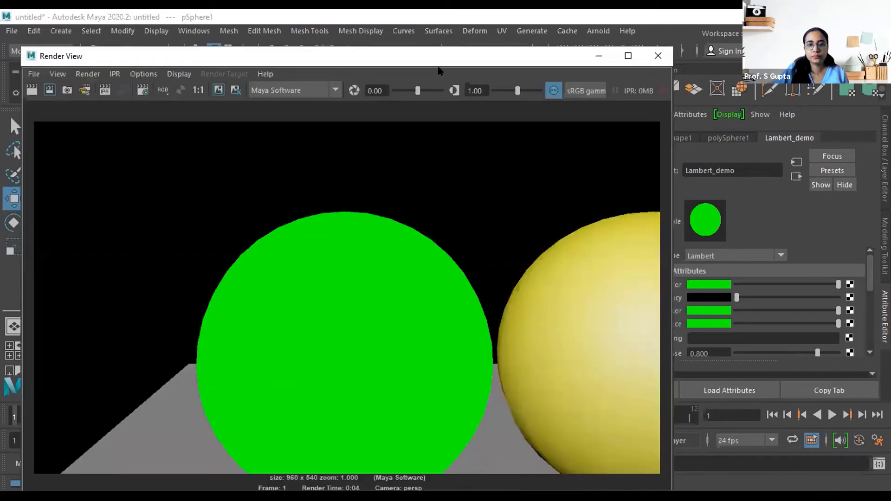
drag(450, 50, 472, 37)
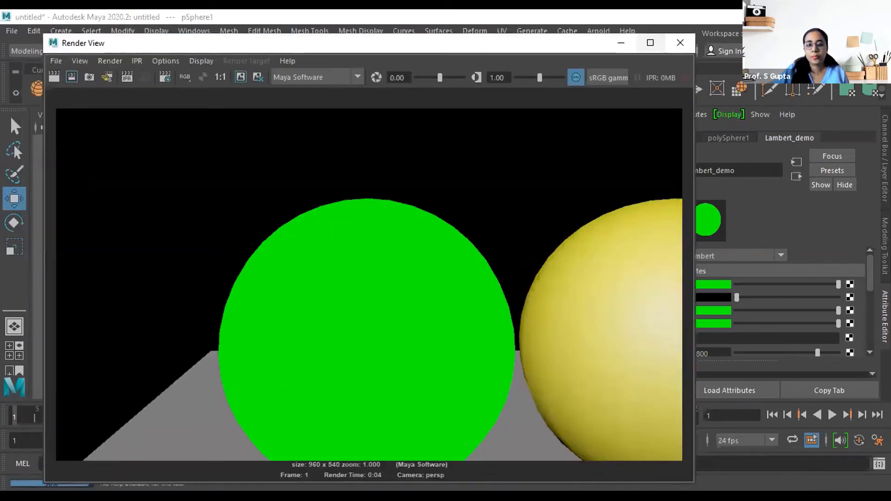
click(620, 43)
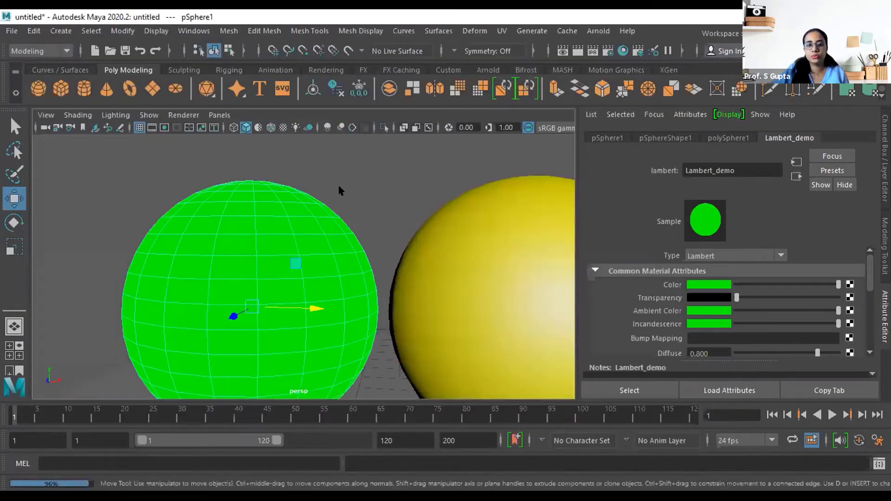
Connect a Checker texture to the Bump Mapping attribute of the green sphere's Lambert_demo material.
scroll(666, 316, down, 2)
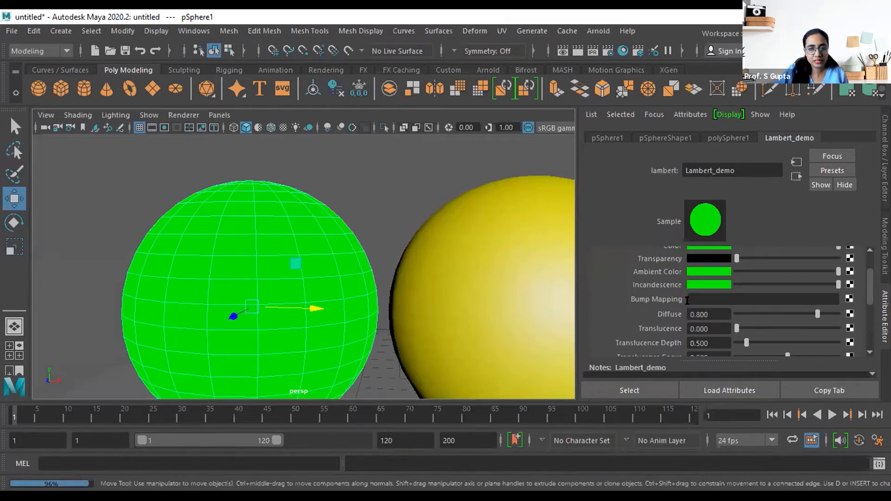
click(367, 194)
click(222, 253)
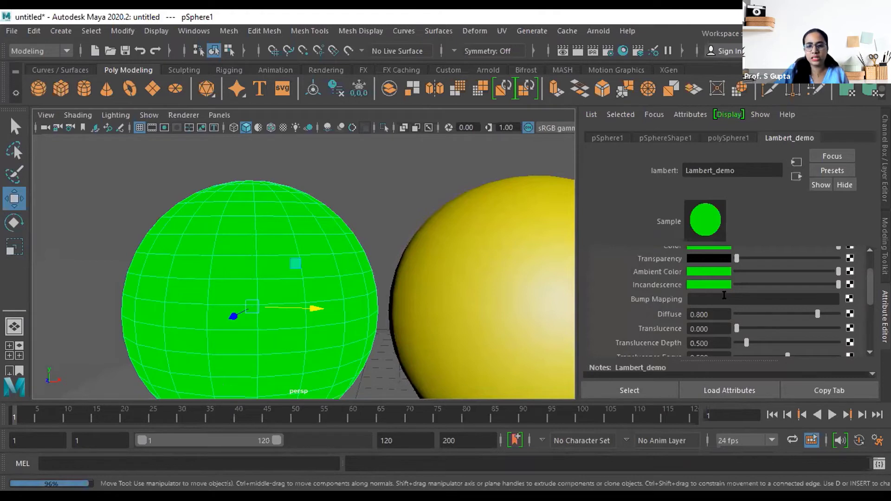
click(849, 299)
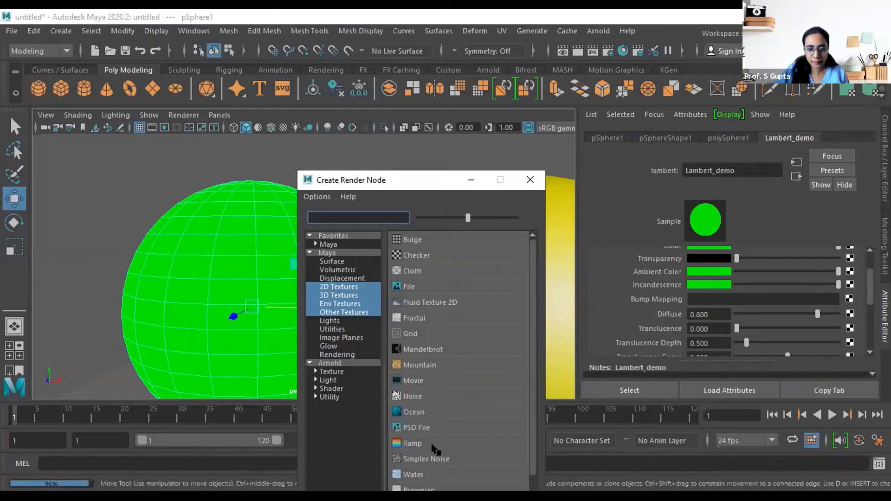
click(416, 254)
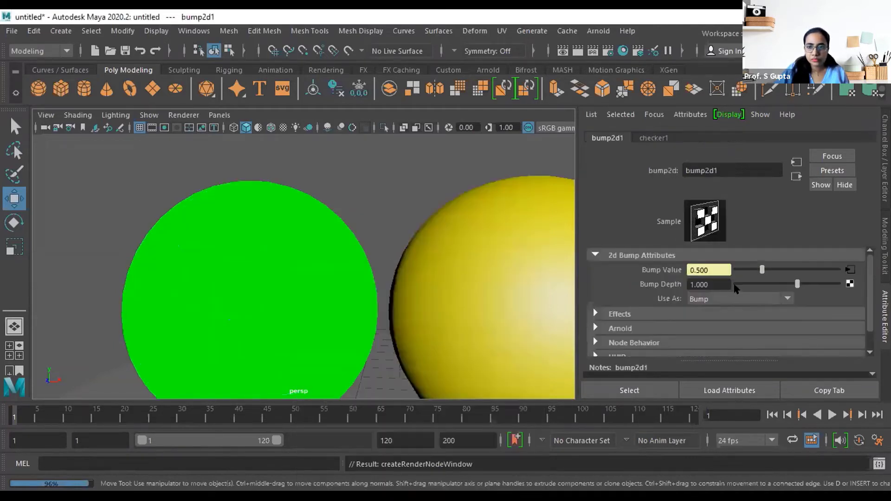
Set the checker bump's Bump Depth to 3.636 and render the sphere with Maya Software.
drag(797, 281, 824, 283)
click(753, 300)
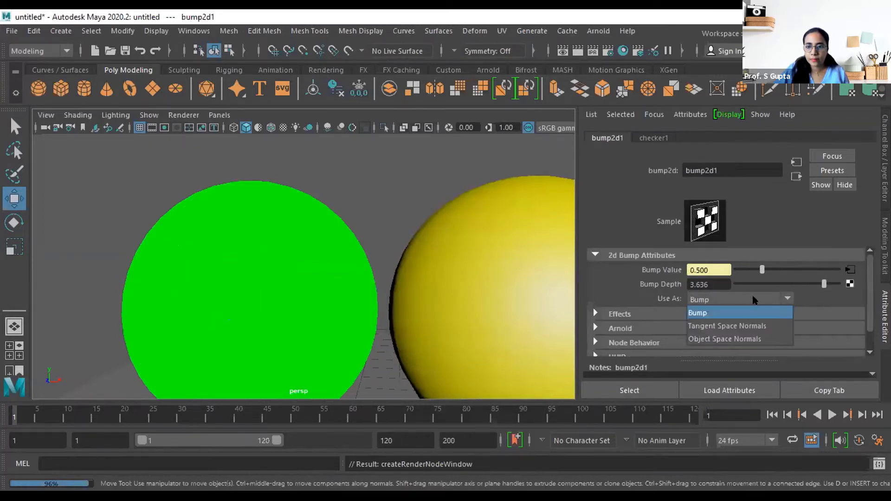
alt+drag(323, 306, 366, 297)
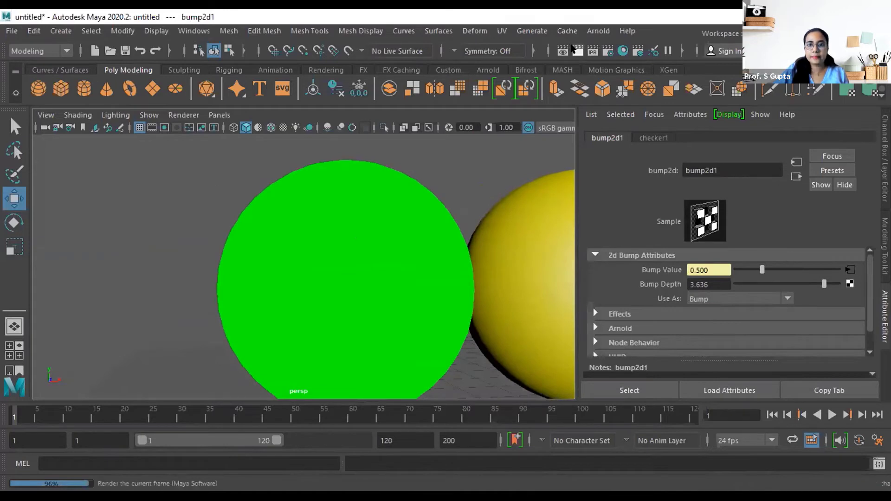
click(575, 50)
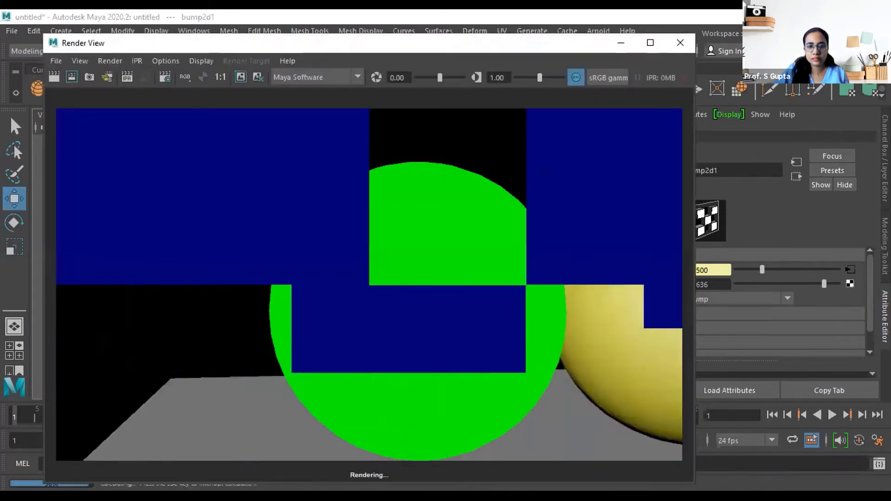
Use the checker bump as Tangent Space Normals and render the sphere again.
click(787, 299)
click(740, 324)
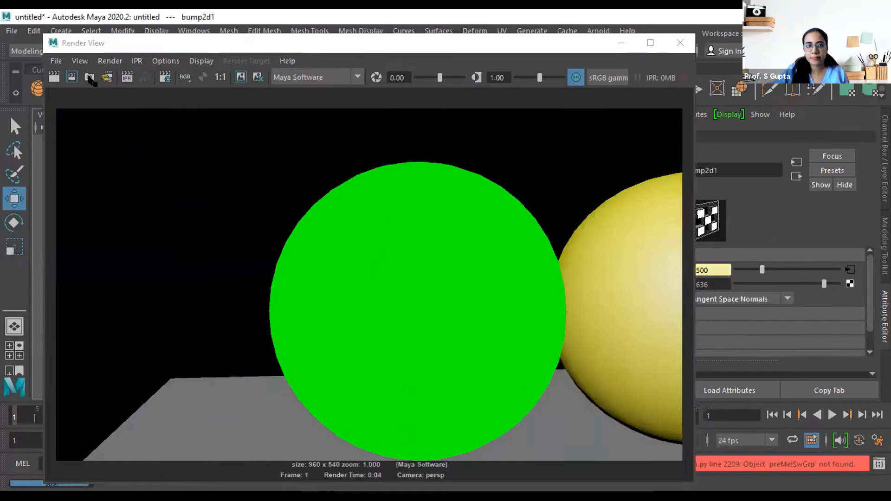
click(54, 77)
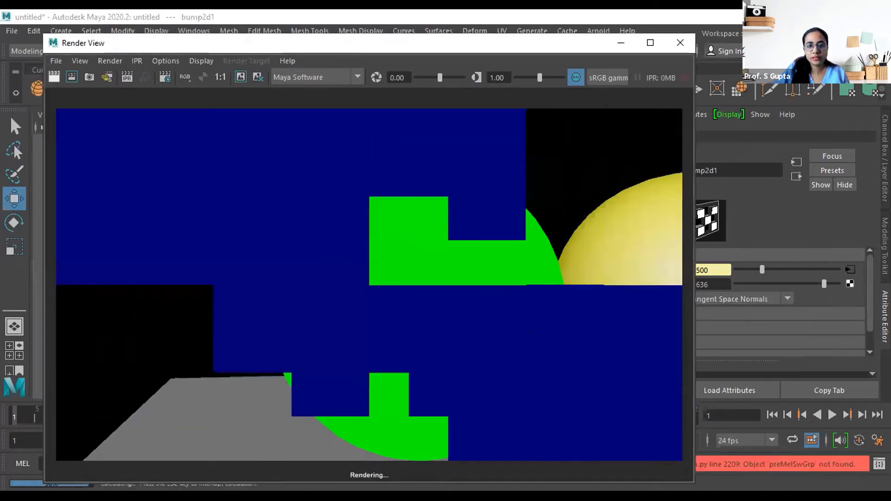
Use the checker bump as Object Space Normals, examine a new render of the sphere up close, and close the Render View.
click(787, 299)
click(740, 340)
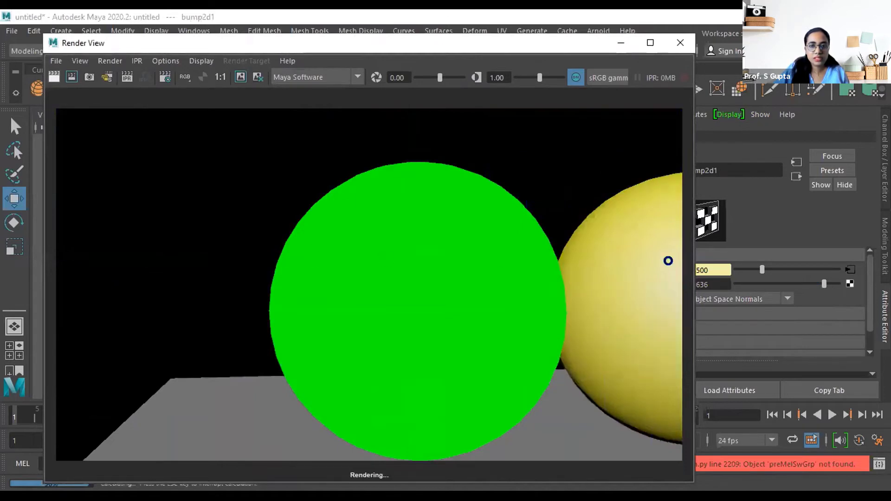
scroll(301, 258, up, 2)
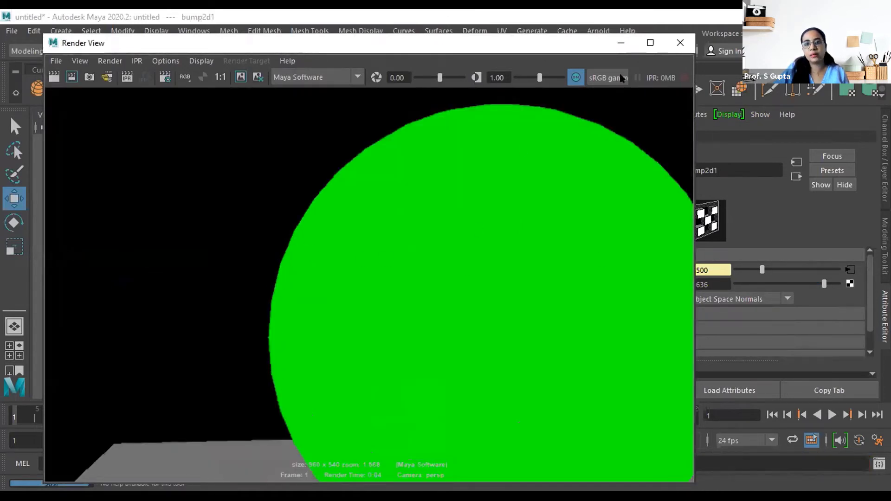
click(680, 43)
Break the checker connection on the Lambert_demo material's Bump Mapping attribute.
click(380, 277)
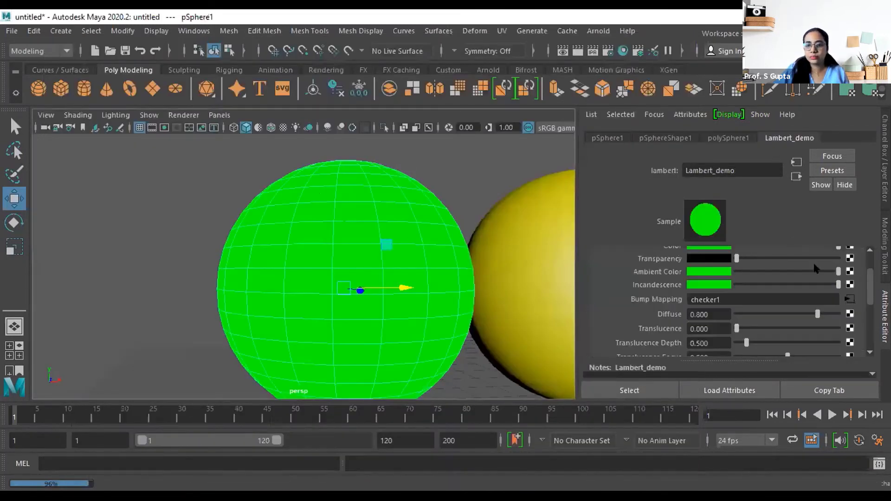
right_click(664, 300)
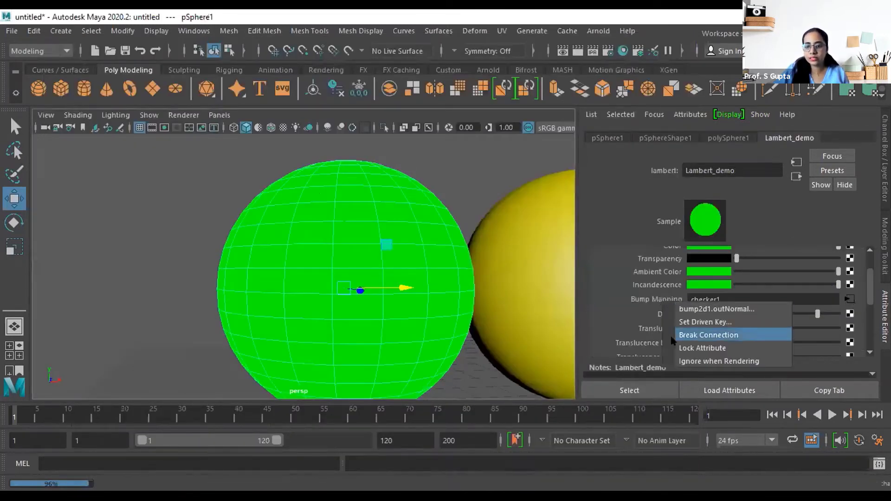
click(689, 335)
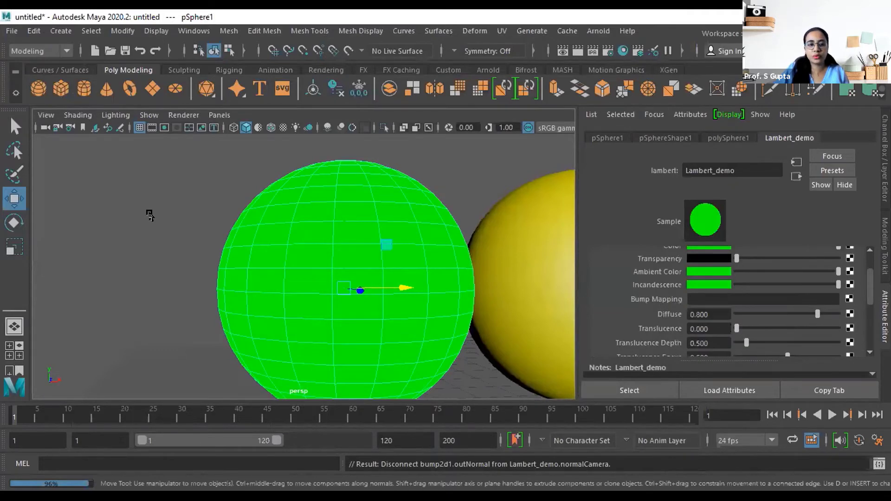
click(149, 214)
click(308, 251)
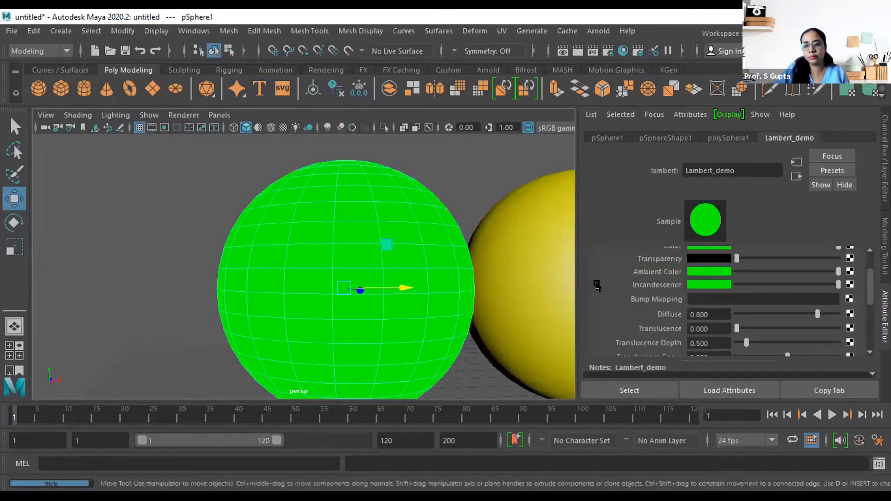
scroll(378, 274, down, 3)
click(353, 245)
alt+drag(354, 245, 334, 258)
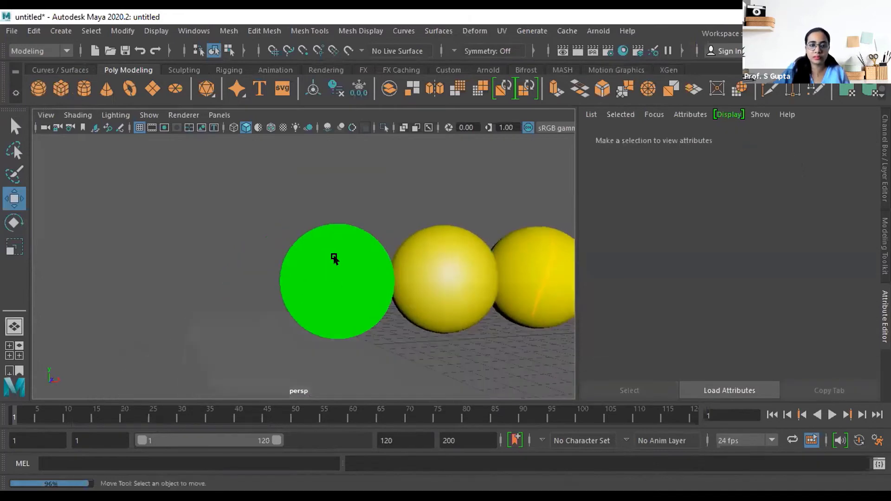
click(335, 260)
scroll(338, 265, up, 5)
alt+drag(371, 302, 441, 286)
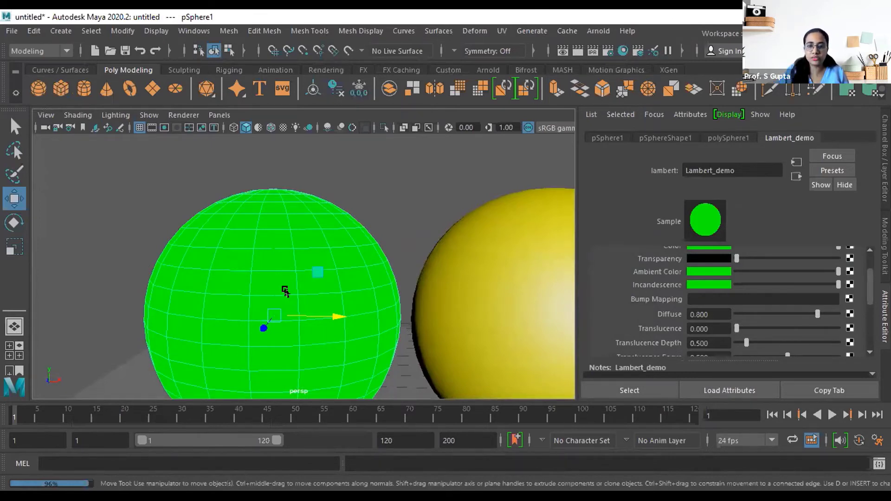
scroll(201, 194, down, 5)
alt+drag(261, 322, 490, 206)
click(338, 255)
click(490, 205)
alt+drag(447, 307, 373, 310)
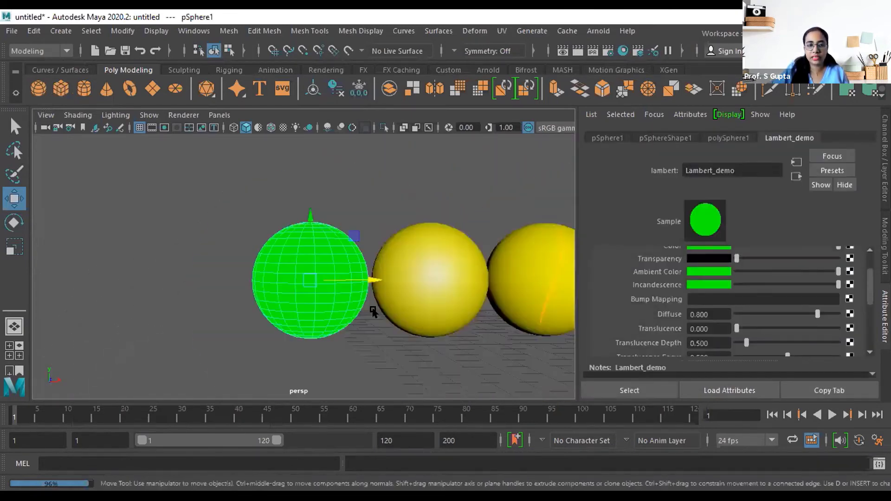
alt+middle_drag(424, 308, 298, 279)
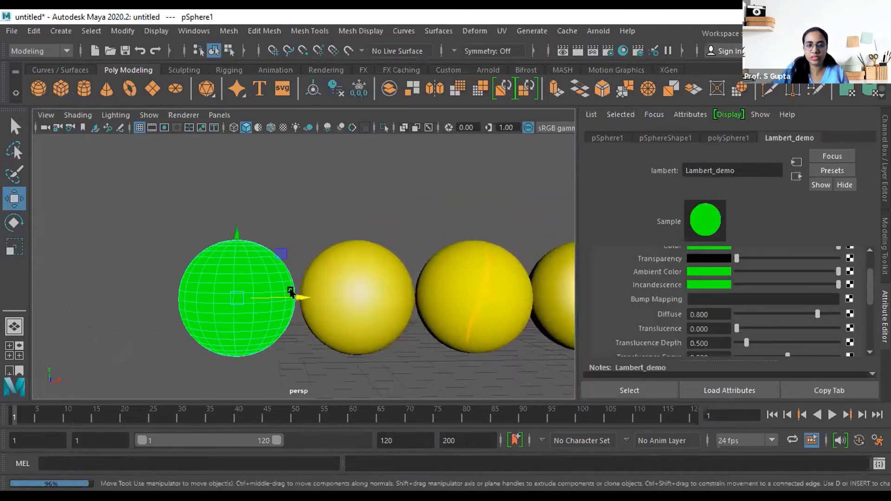
scroll(291, 292, up, 3)
scroll(290, 293, down, 3)
alt+drag(300, 331, 262, 315)
click(253, 286)
click(250, 265)
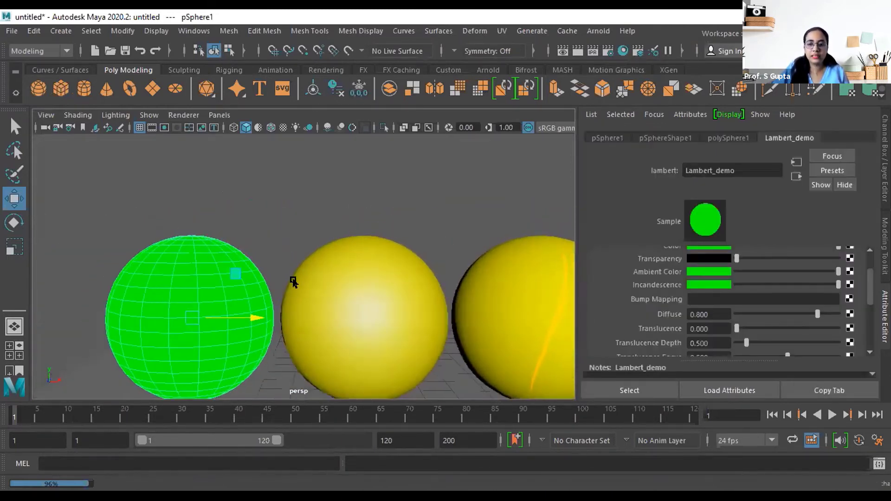
scroll(354, 310, down, 3)
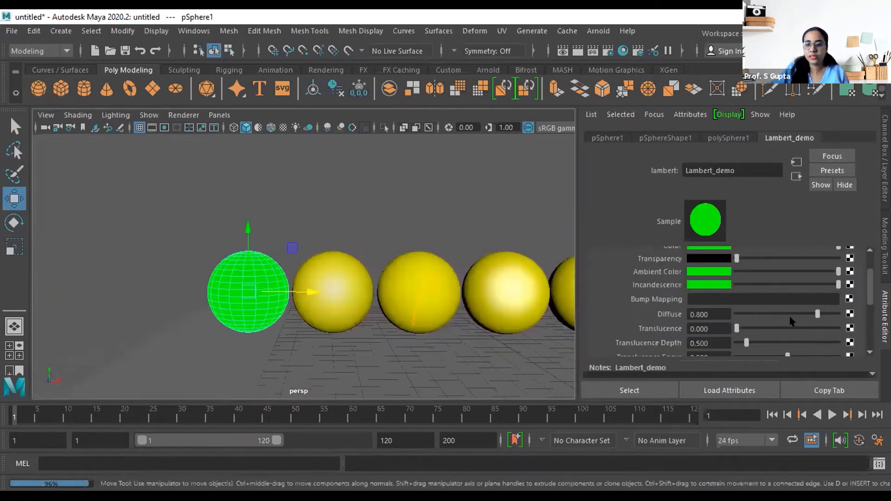
Nudge the Lambert_demo material's Diffuse to 0.805 and set its Incandescence and Ambient Color to black.
scroll(789, 316, down, 2)
mouse_move(816, 275)
mouse_down()
mouse_move(772, 275)
mouse_move(818, 275)
mouse_up()
scroll(781, 289, up, 2)
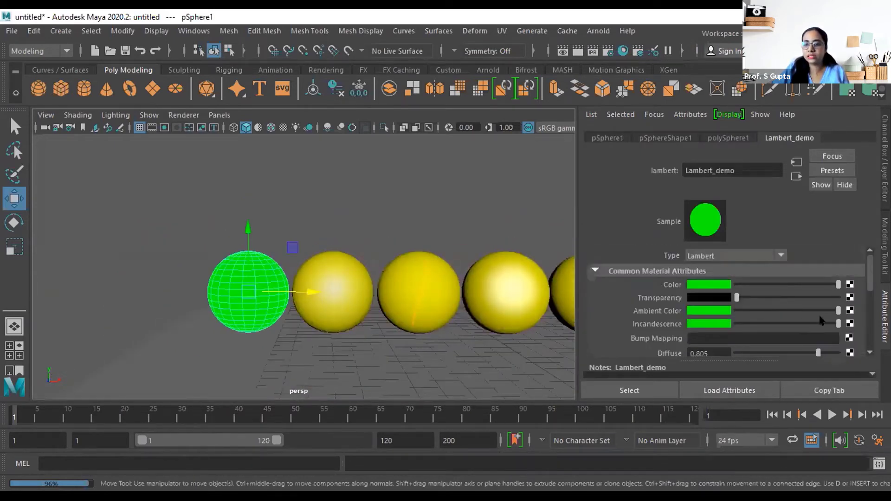
drag(831, 324, 728, 324)
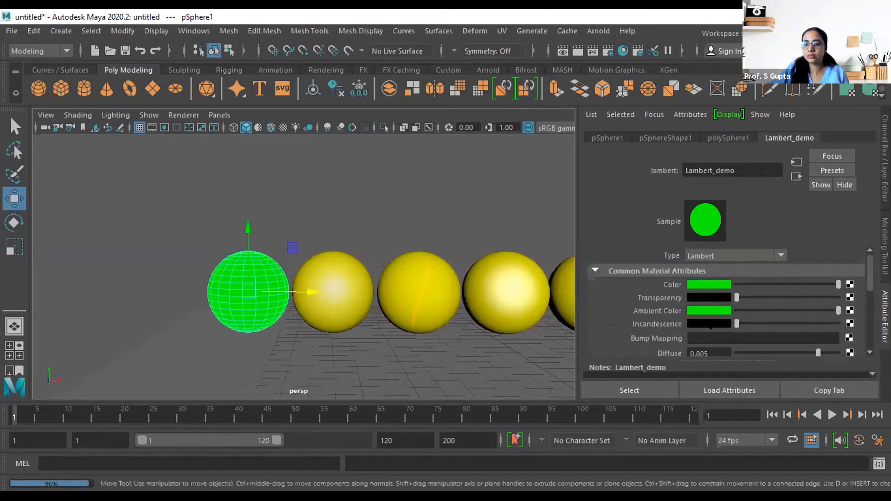
click(742, 314)
Raise the Lambert_demo material's Diffuse to 1.000, check the sphere's shading up close, and settle on a Diffuse of 0.981.
scroll(761, 311, down, 2)
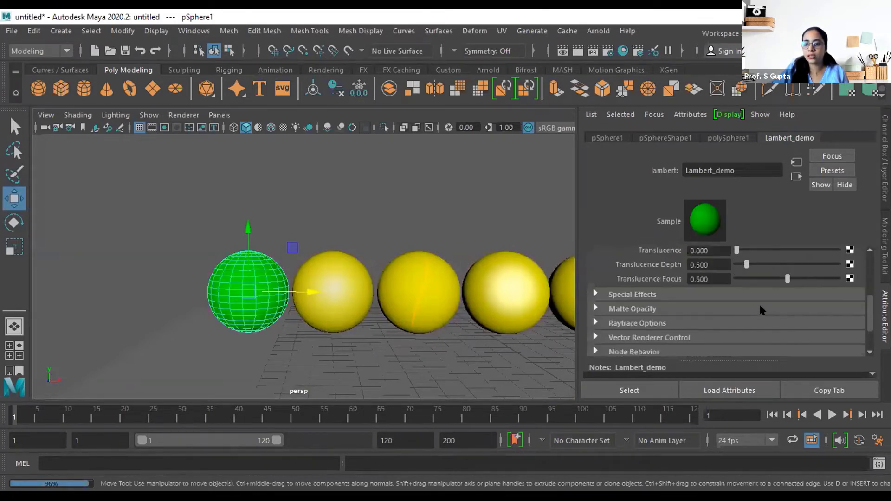
drag(813, 314, 838, 314)
scroll(271, 298, up, 3)
alt+middle_drag(259, 304, 314, 318)
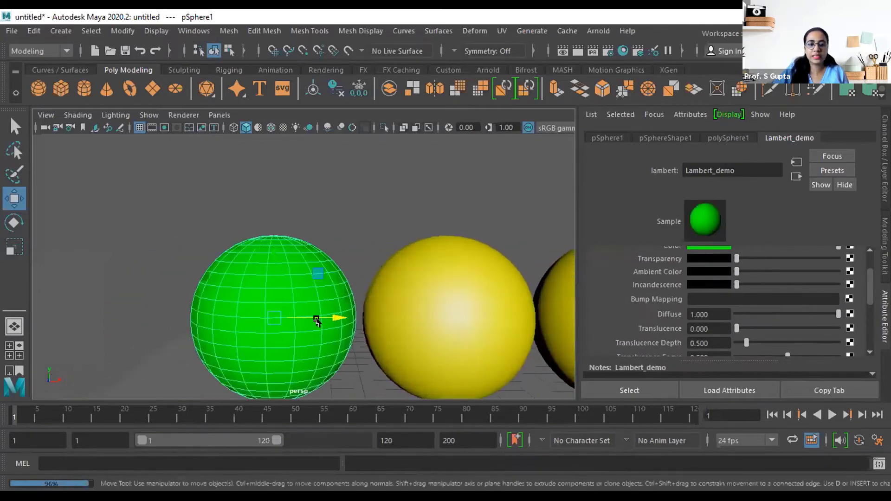
mouse_move(823, 316)
mouse_down()
mouse_move(737, 319)
mouse_move(835, 315)
mouse_up()
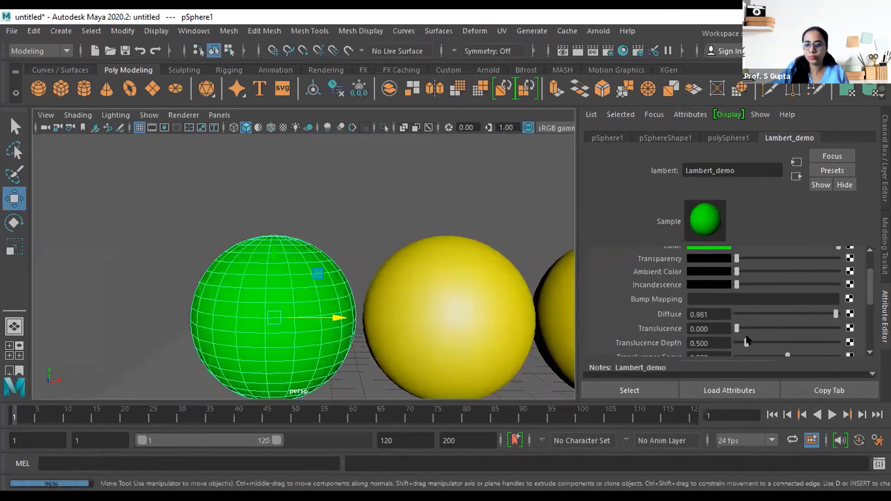
Try a Translucence of 0.825 on the Lambert_demo material, inspect the sphere up close, and reduce the Translucence to 0.279.
drag(731, 326, 812, 329)
alt+middle_drag(301, 282, 340, 278)
scroll(340, 278, up, 3)
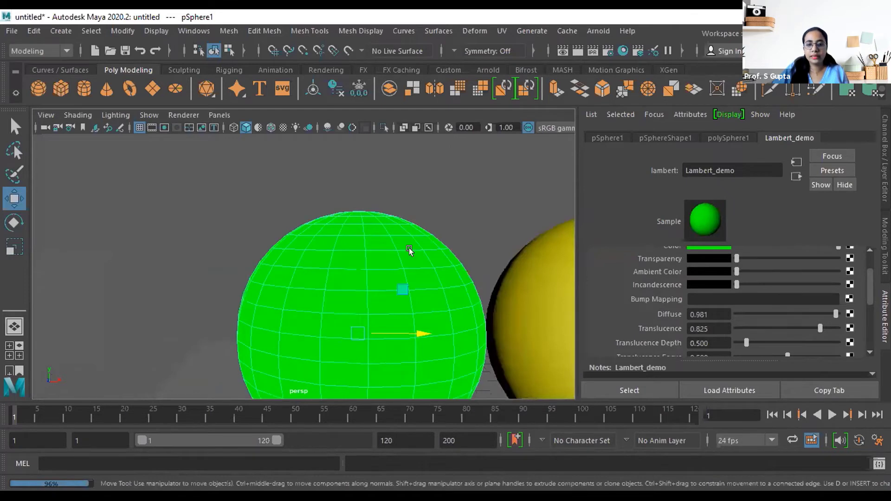
alt+middle_drag(407, 253, 408, 227)
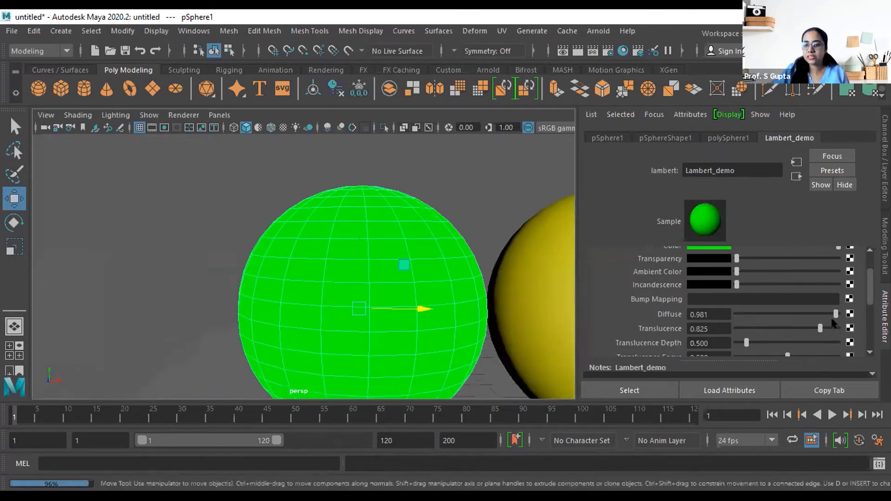
mouse_move(818, 328)
mouse_down()
mouse_move(741, 331)
mouse_move(761, 341)
mouse_up()
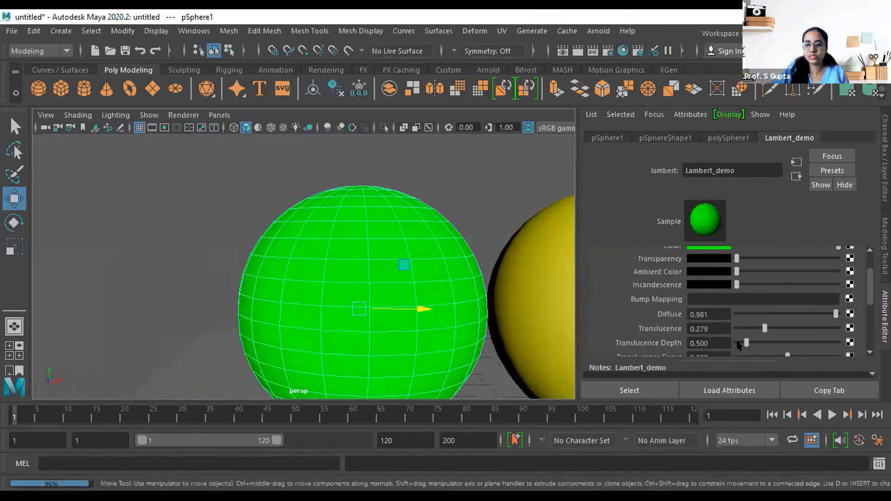
Set the Lambert_demo material's Translucence Depth to 0.032 and Translucence Focus to 0.000.
scroll(739, 345, down, 2)
mouse_move(745, 304)
mouse_down()
mouse_move(761, 302)
mouse_move(736, 304)
mouse_up()
drag(783, 320, 719, 314)
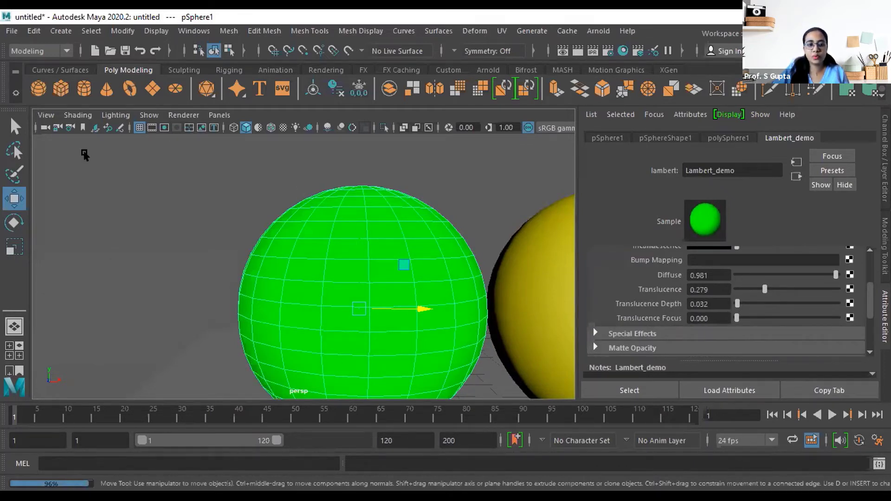
Set the Lambert_demo material's Translucence to 0.292 and Translucence Focus to 0.344, and check the green sphere from several angles.
mouse_move(762, 287)
mouse_down()
mouse_move(786, 283)
mouse_move(760, 280)
mouse_up()
mouse_move(730, 316)
mouse_down()
mouse_move(794, 318)
mouse_move(772, 318)
mouse_up()
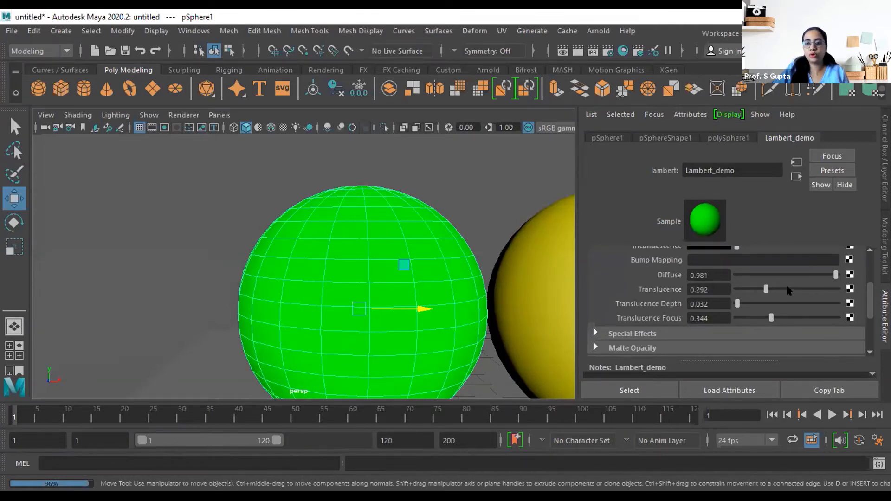
scroll(787, 290, up, 3)
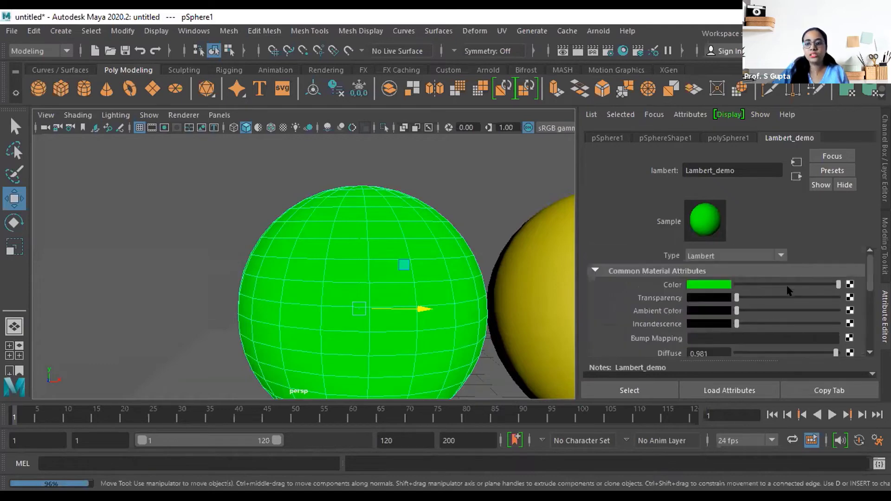
scroll(428, 265, down, 5)
mouse_move(442, 290)
alt+mouse_down()
mouse_move(408, 299)
mouse_move(440, 290)
alt+mouse_up()
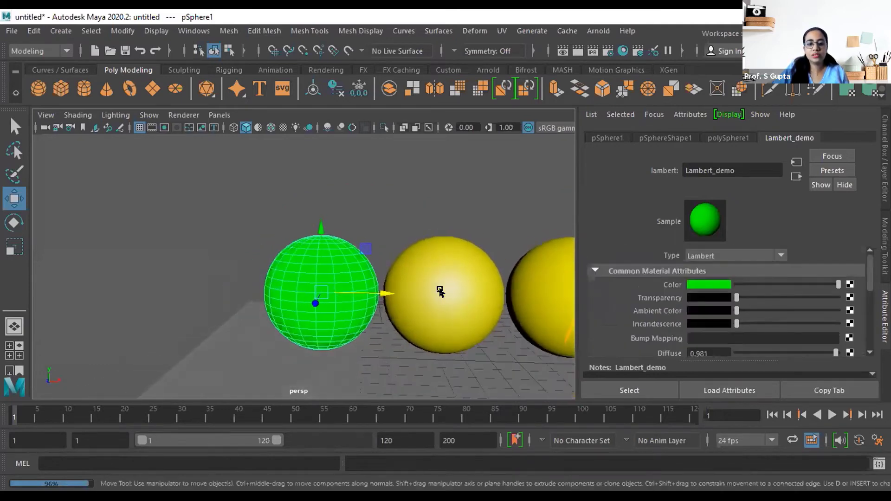
alt+drag(306, 338, 466, 304)
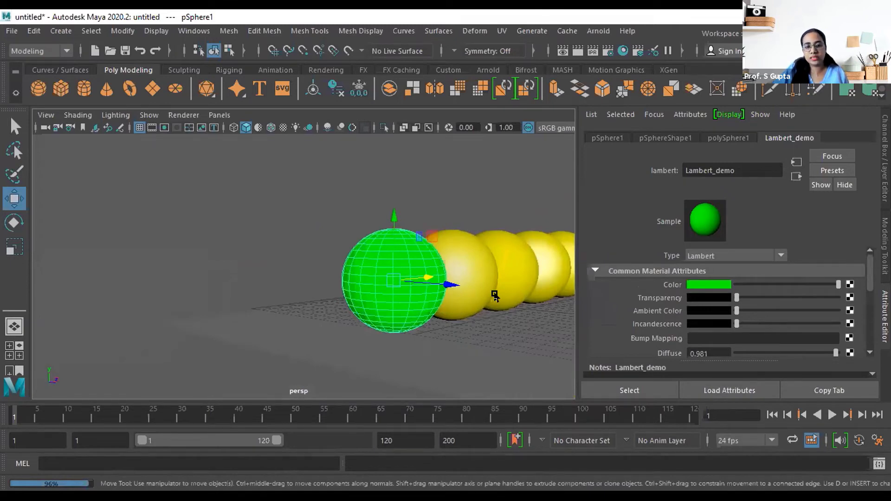
alt+drag(448, 327, 327, 355)
scroll(385, 325, up, 5)
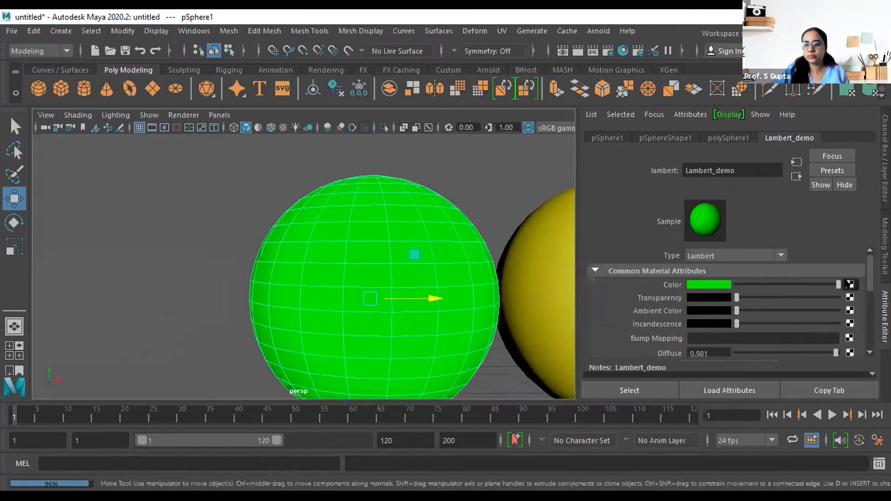
Map a Checker texture to the Lambert_demo material's Color, show textures in the viewport, and reselect the checkered sphere.
click(849, 283)
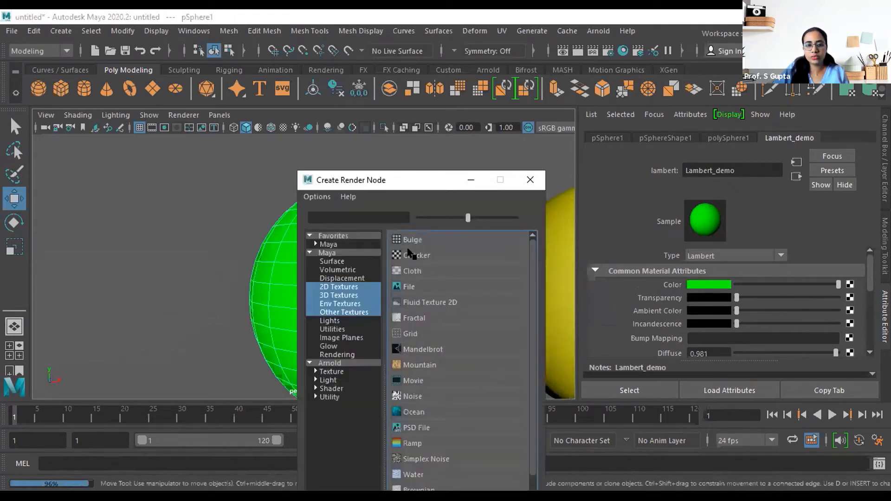
click(411, 255)
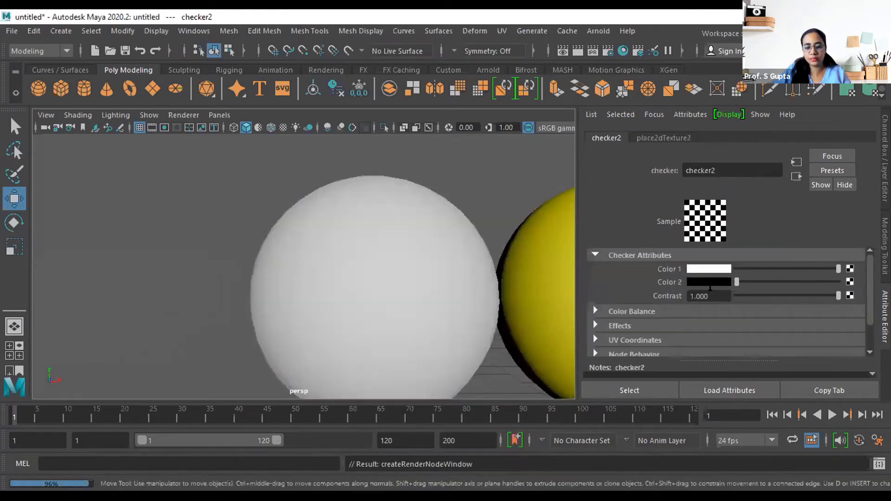
key(6)
alt+drag(346, 294, 370, 287)
click(449, 194)
scroll(352, 281, down, 3)
alt+drag(466, 279, 389, 301)
click(351, 281)
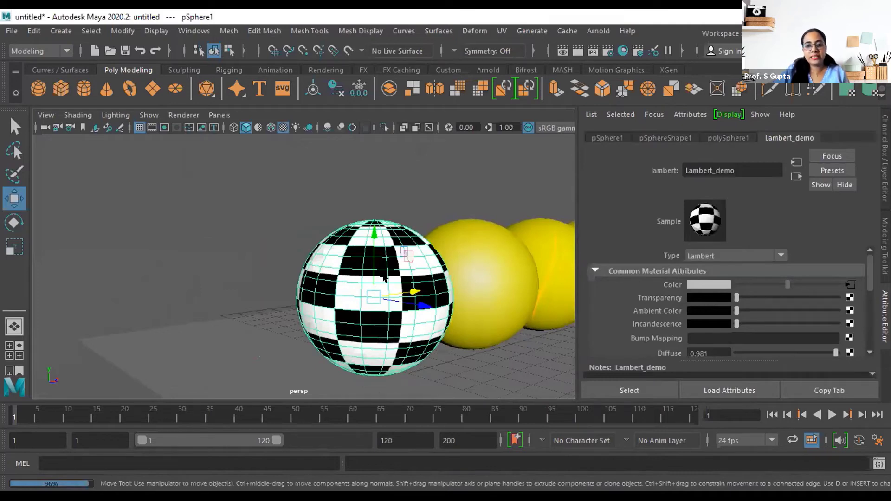
Inspect the checker pattern up close, raise the Lambert_demo material's Transparency to a light grey, and deselect the sphere.
alt+drag(440, 281, 297, 325)
click(375, 226)
click(302, 294)
scroll(302, 295, up, 3)
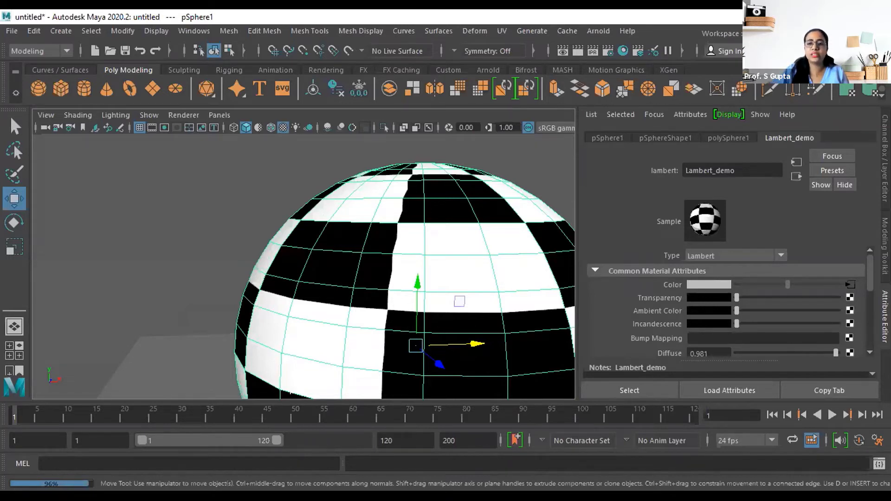
scroll(424, 275, down, 3)
alt+drag(424, 274, 307, 291)
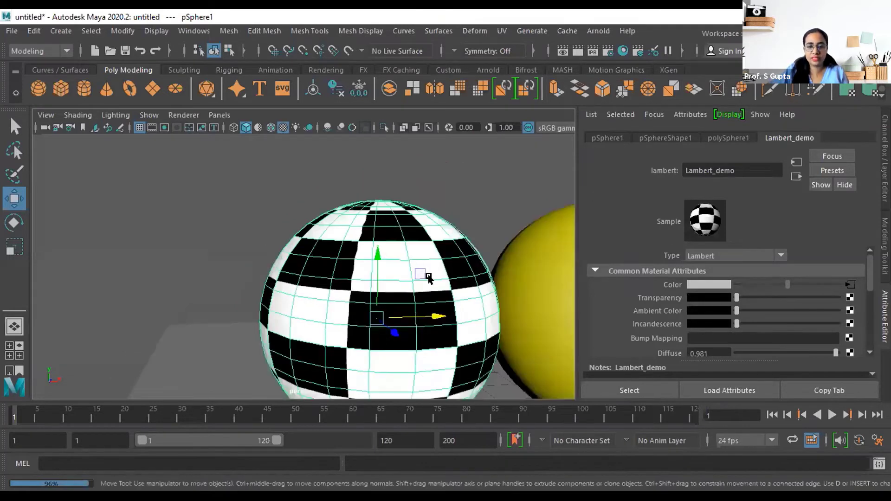
key(f)
drag(736, 297, 768, 297)
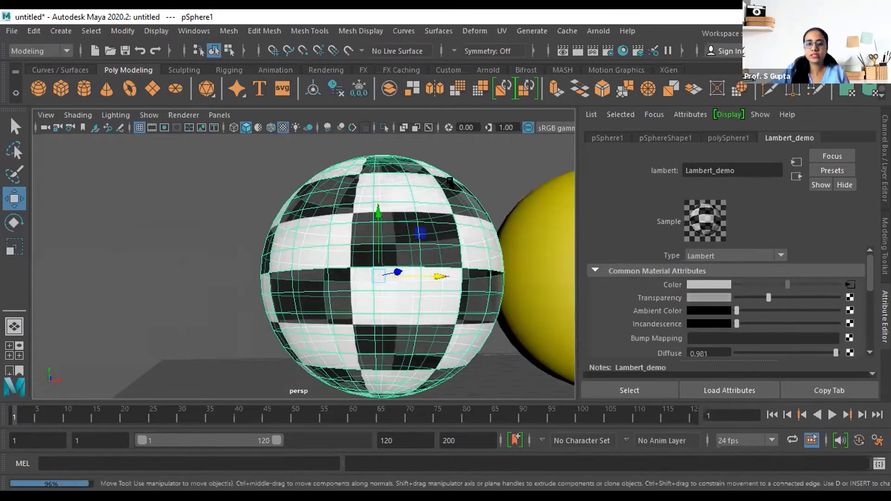
click(532, 153)
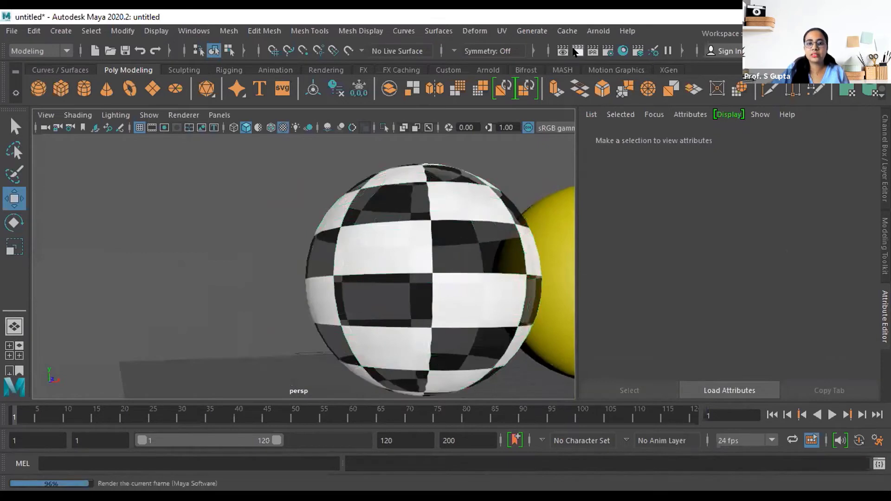
Render the current frame twice to examine the checkered sphere's material in the Render View, closing the view each time.
click(577, 50)
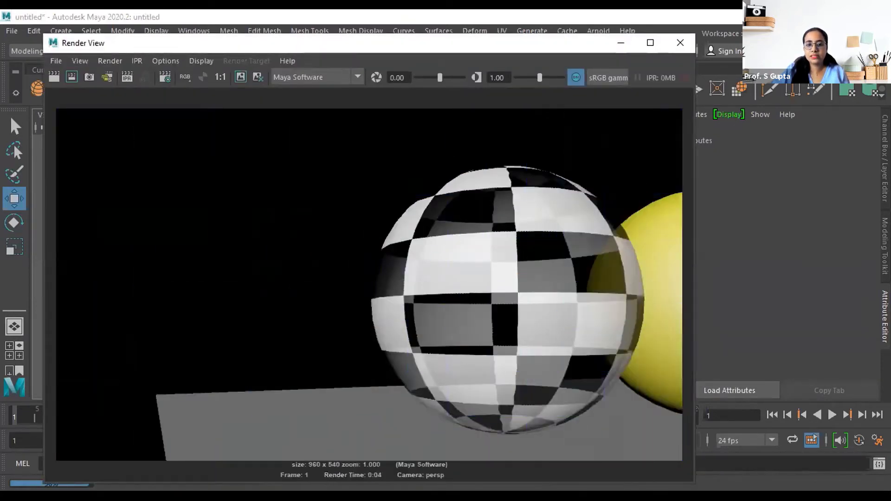
click(680, 43)
click(571, 50)
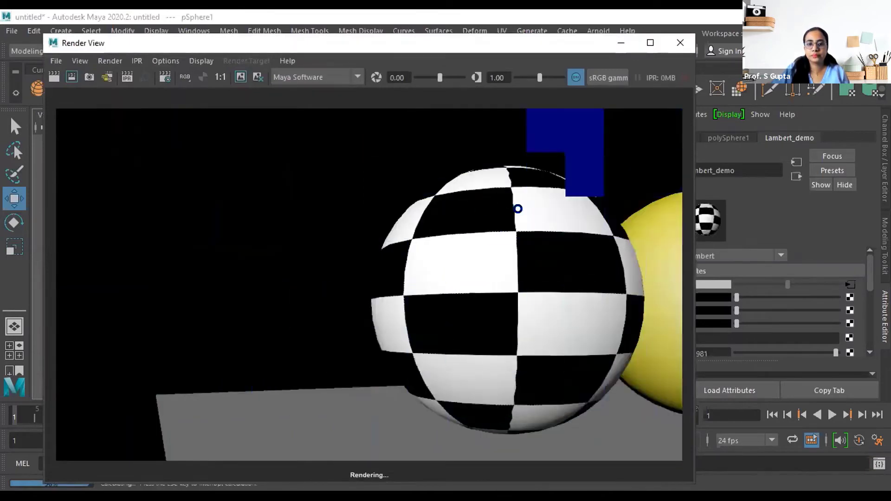
click(680, 44)
Set the Translucence of the checkered sphere's Lambert_demo material to about 0.195.
click(429, 301)
alt+drag(430, 302, 357, 293)
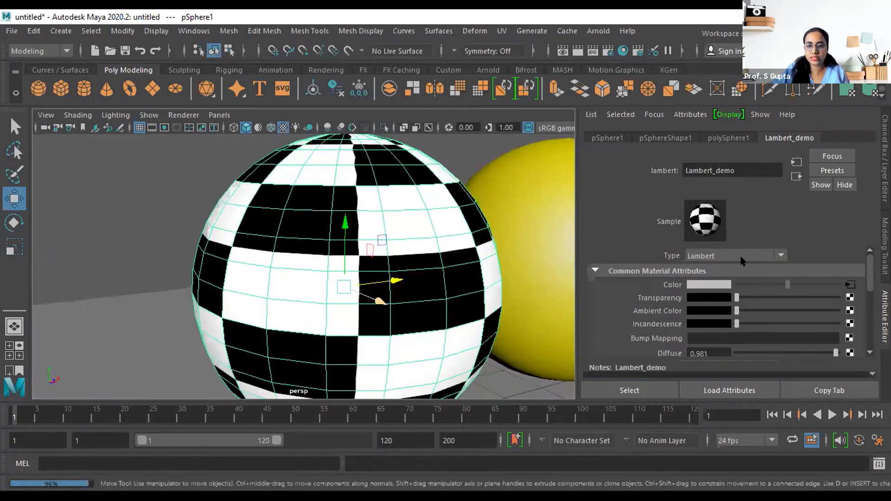
scroll(732, 304, down, 3)
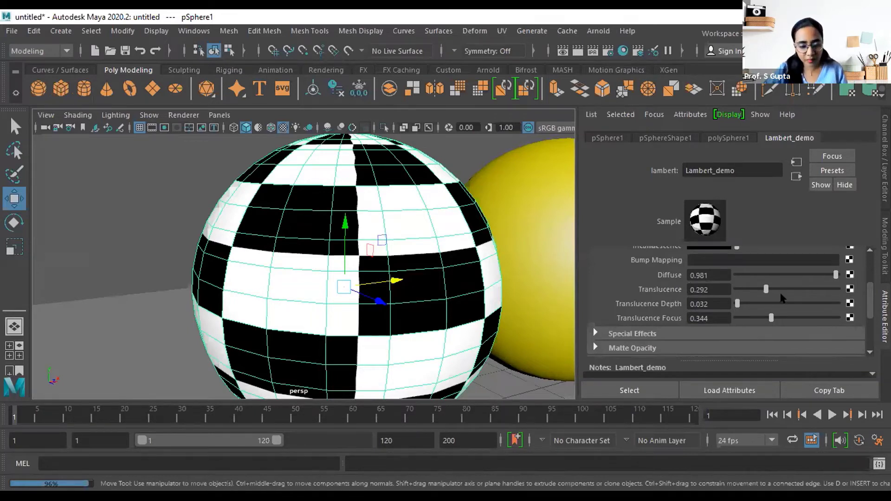
mouse_move(761, 289)
mouse_down()
mouse_move(737, 291)
mouse_move(787, 290)
mouse_move(753, 292)
mouse_up()
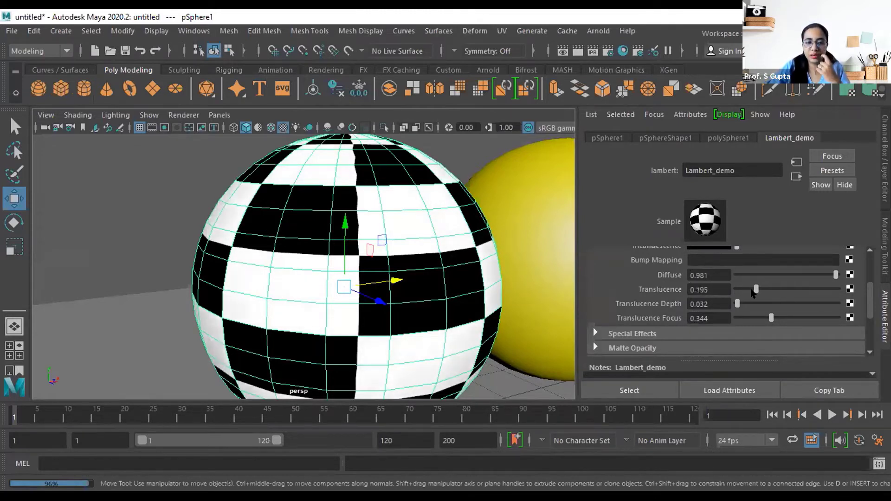
scroll(713, 288, down, 3)
scroll(714, 289, up, 3)
scroll(714, 291, down, 3)
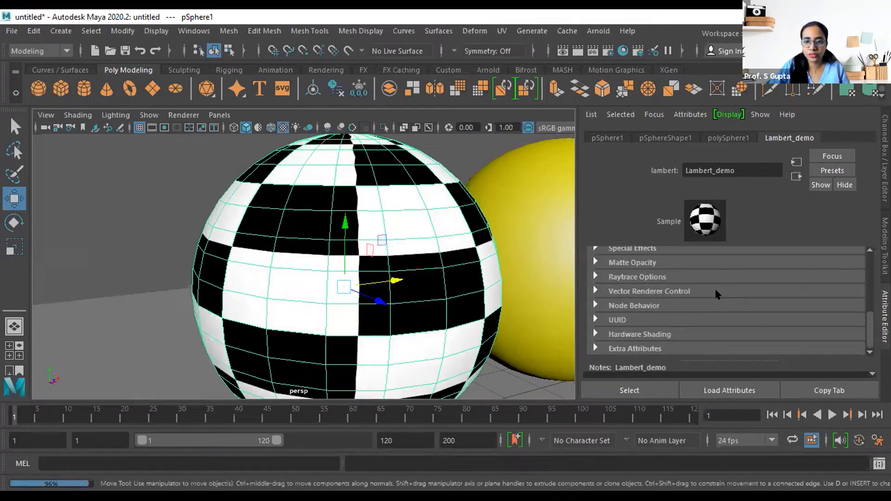
scroll(717, 294, up, 3)
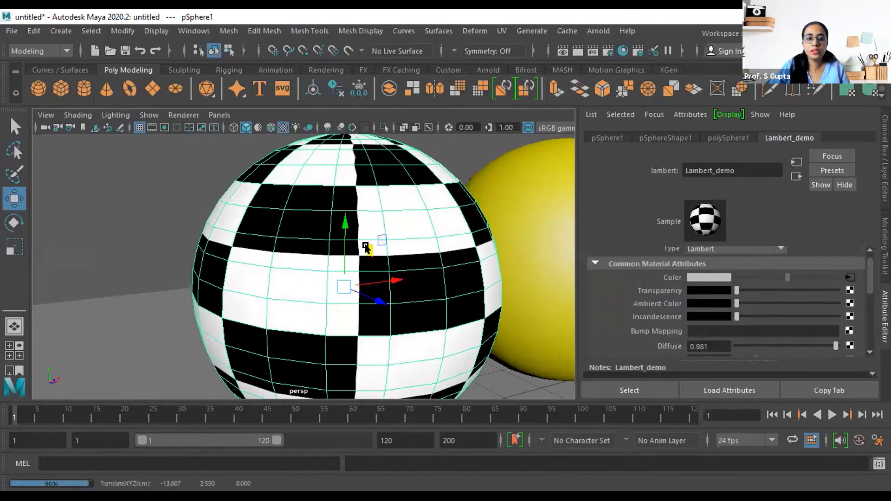
Change the Specular Color of the Blinn_demo material on the sphere beside the checkered one to white.
scroll(419, 280, down, 5)
click(398, 274)
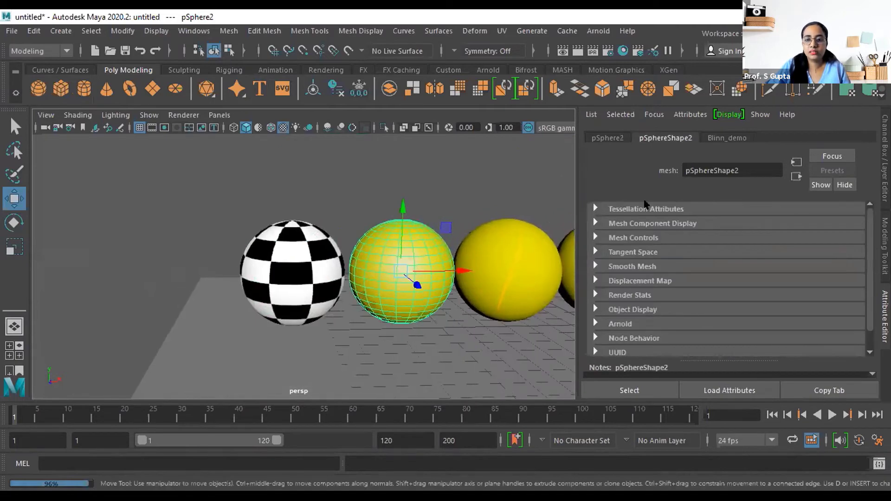
click(709, 142)
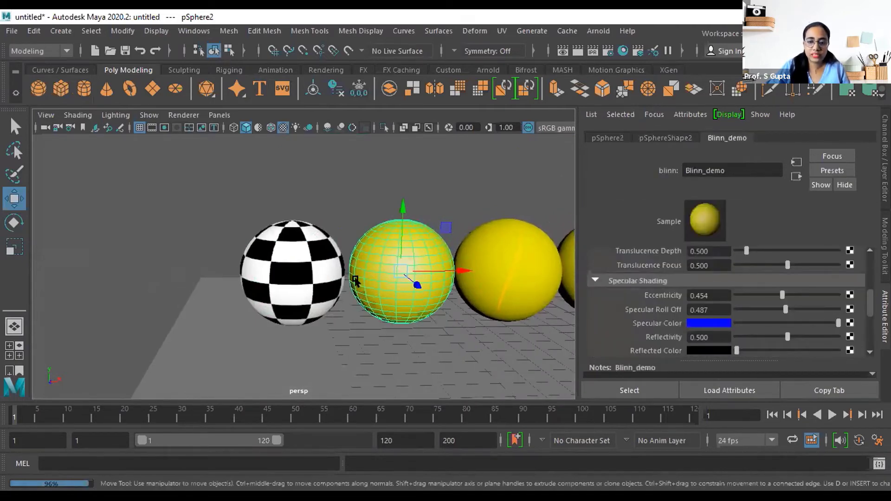
click(710, 324)
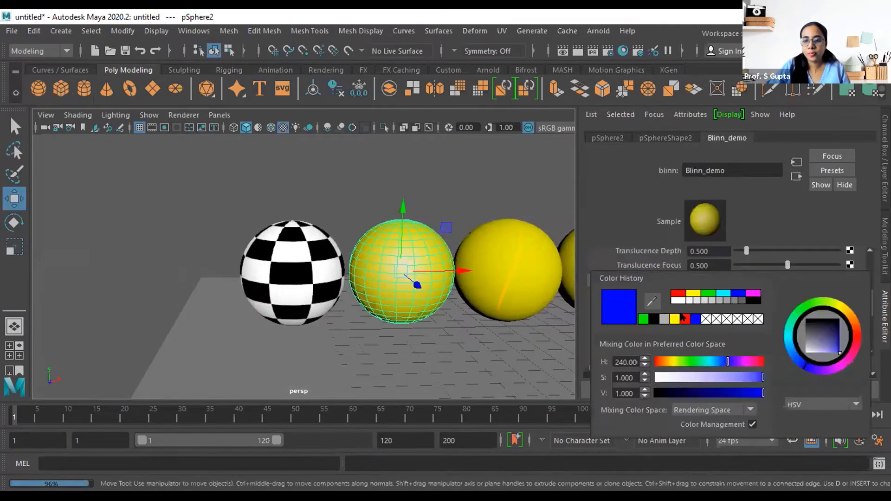
click(685, 301)
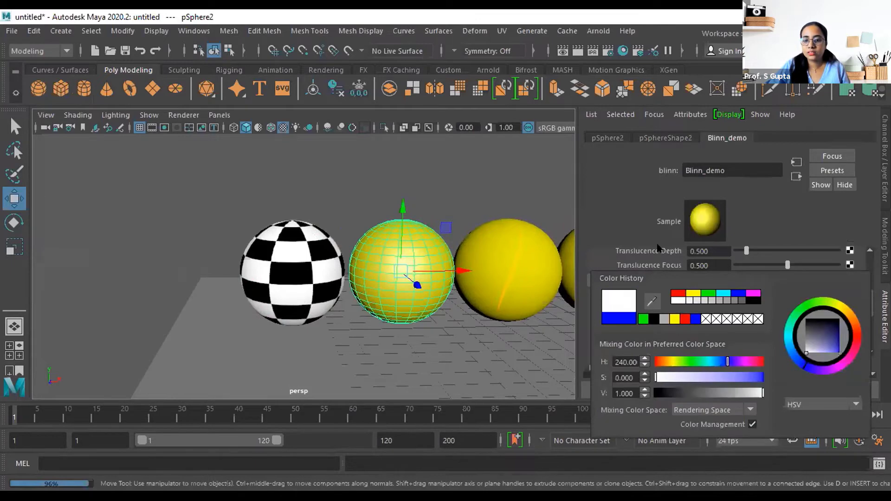
click(419, 325)
Connect a File texture node to the Color attribute of the second sphere's Blinn_demo material.
click(383, 271)
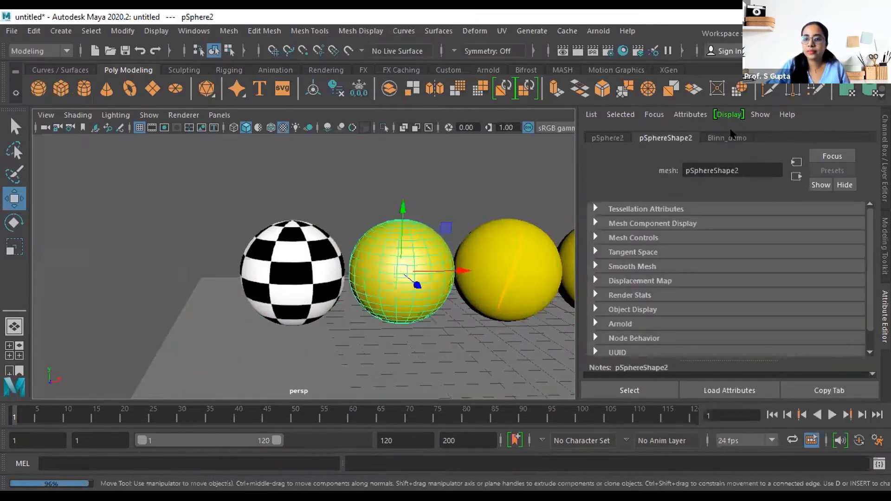
scroll(675, 316, up, 3)
scroll(676, 316, up, 1)
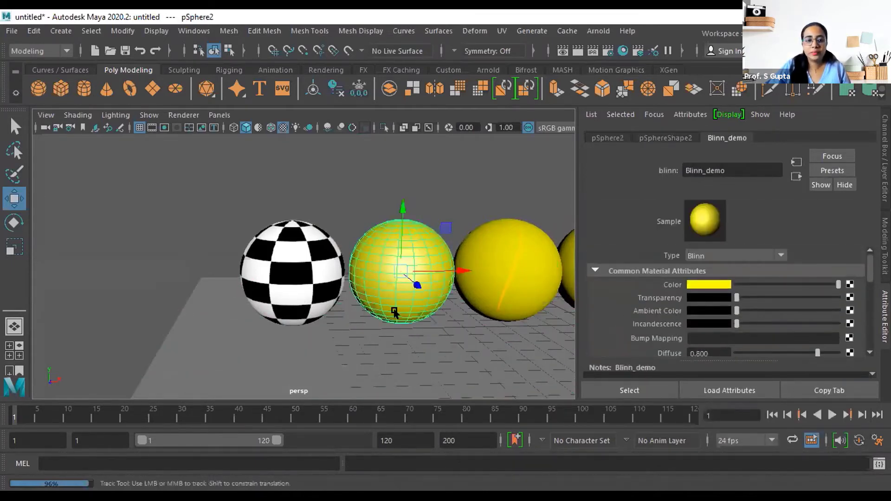
scroll(396, 306, up, 5)
key(f)
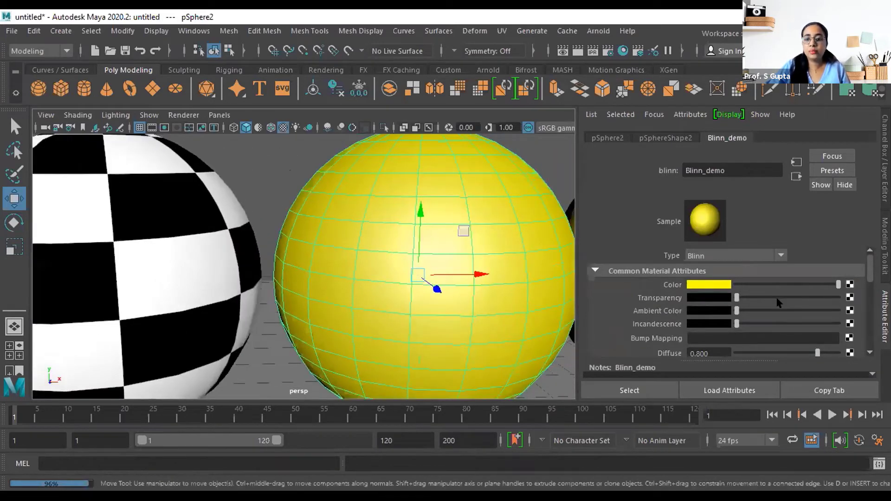
click(850, 284)
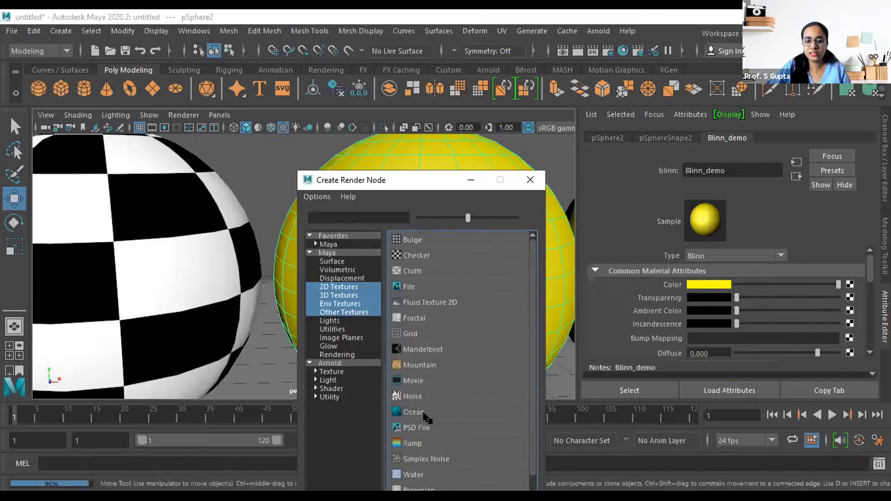
click(408, 289)
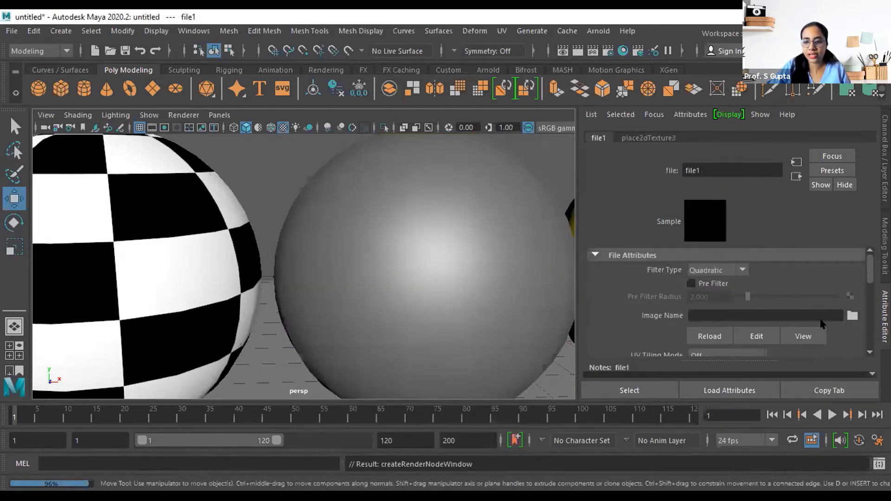
Load Floor_Diffuse_001.jpg as the image of the file texture and view it on the second sphere.
click(851, 317)
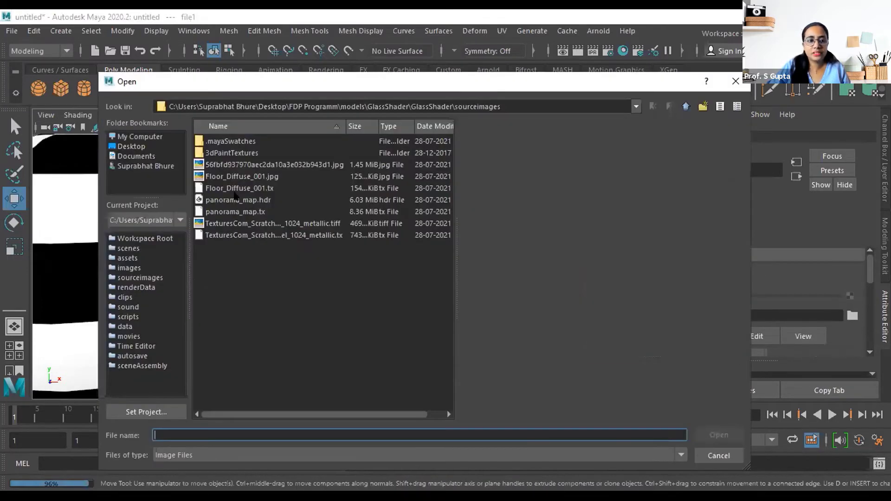
click(239, 188)
click(241, 176)
click(718, 434)
scroll(450, 279, down, 5)
alt+drag(451, 279, 649, 300)
alt+drag(334, 257, 392, 307)
scroll(254, 269, up, 5)
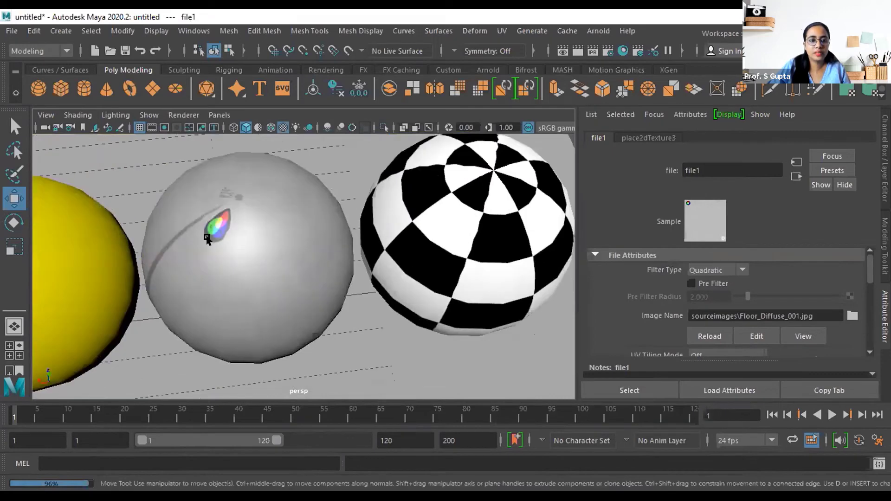
Replace the image of the file texture on Blinn_demo's colour with panorama_map.hdr.
click(243, 249)
alt+drag(294, 299, 332, 290)
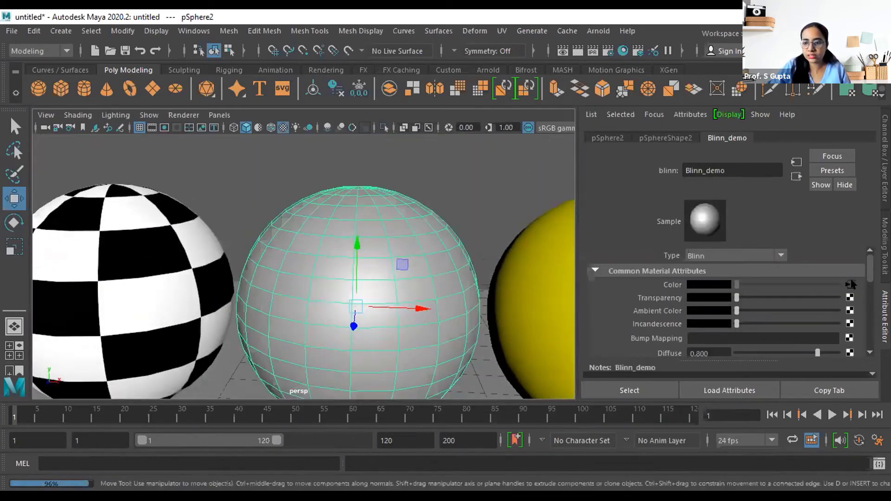
click(849, 284)
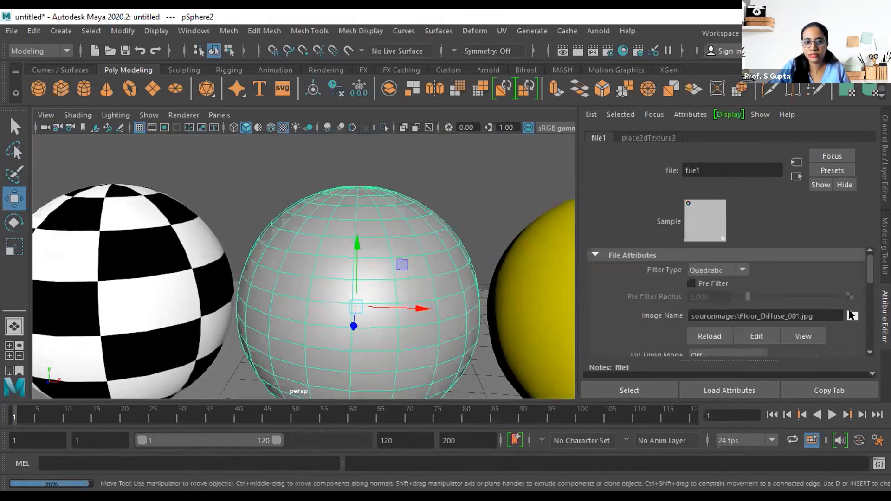
click(852, 316)
click(237, 224)
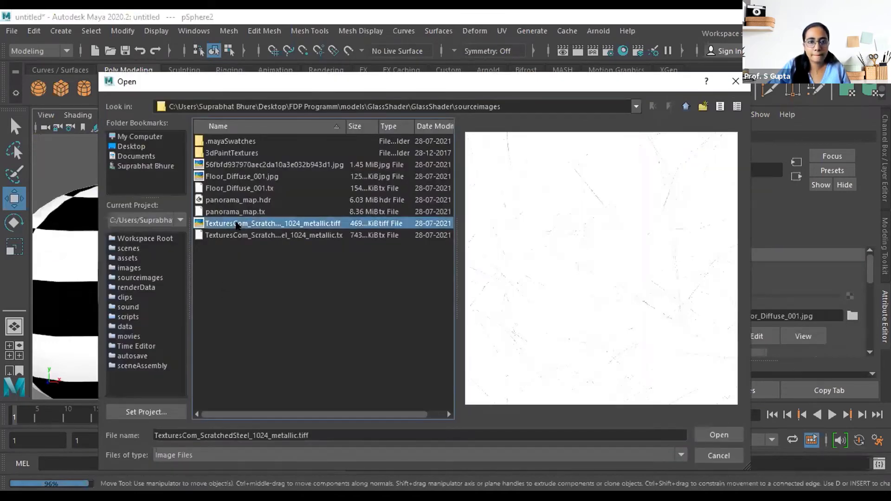
click(234, 201)
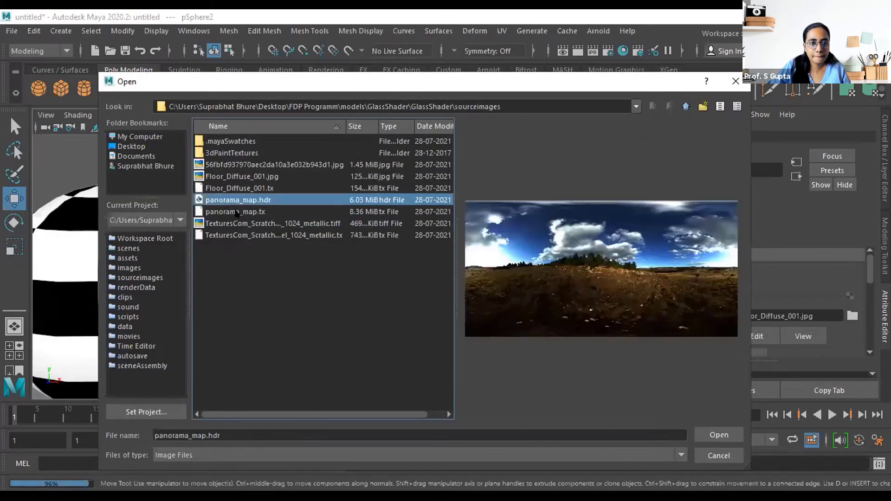
click(701, 431)
Examine from several sides how the panorama texture wraps around the second sphere.
click(457, 224)
scroll(346, 305, down, 2)
alt+drag(346, 305, 444, 290)
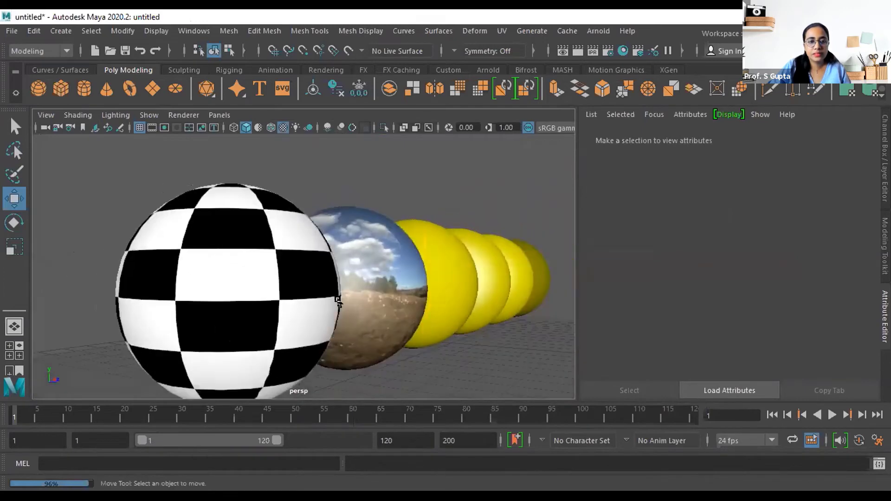
alt+drag(313, 302, 241, 310)
click(240, 312)
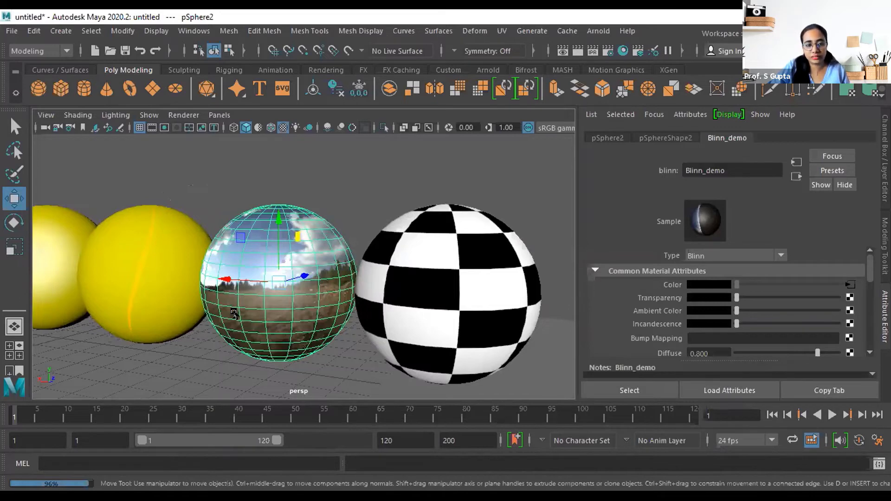
scroll(233, 314, up, 3)
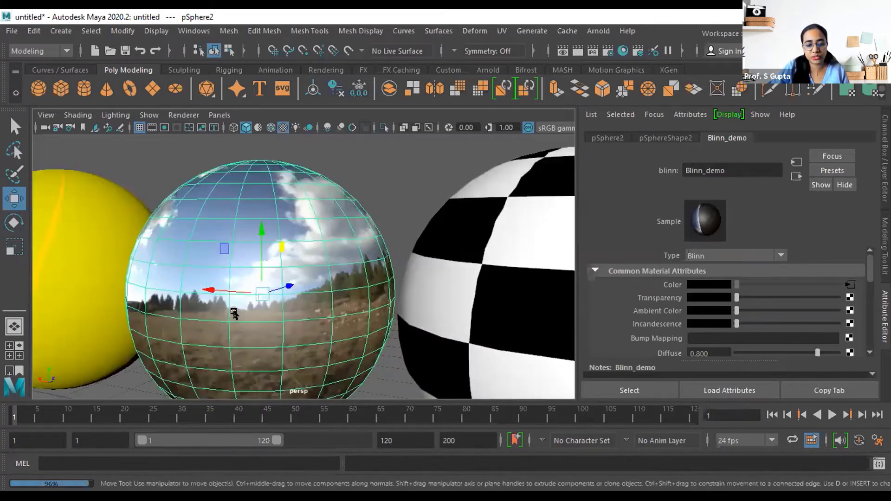
alt+drag(234, 314, 508, 207)
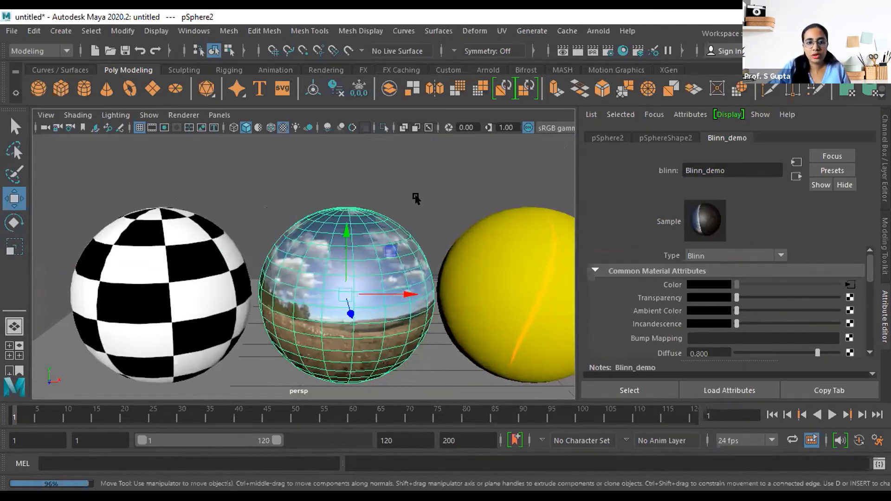
click(417, 196)
scroll(390, 253, up, 5)
alt+drag(389, 295, 397, 298)
click(457, 336)
alt+drag(457, 336, 430, 314)
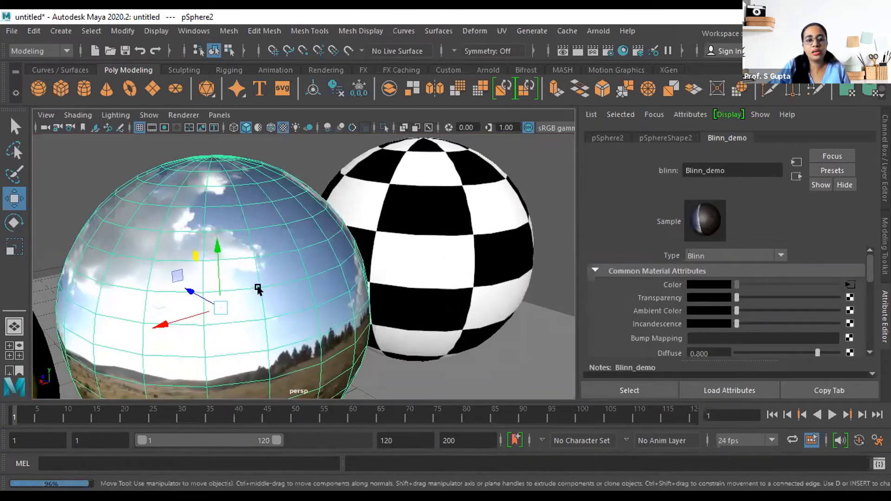
alt+drag(258, 289, 412, 279)
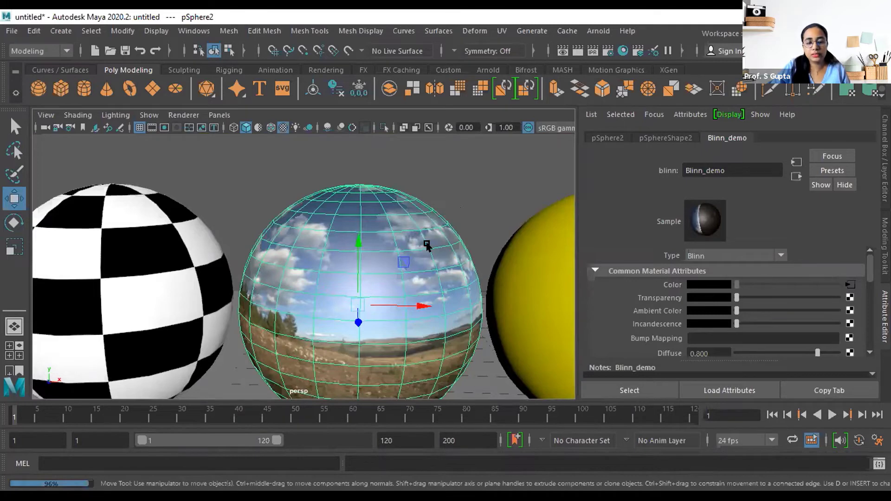
alt+drag(282, 288, 480, 264)
scroll(480, 264, down, 3)
Break the file texture's connection to the Color attribute of Blinn_demo and view the untextured second sphere.
right_click(678, 282)
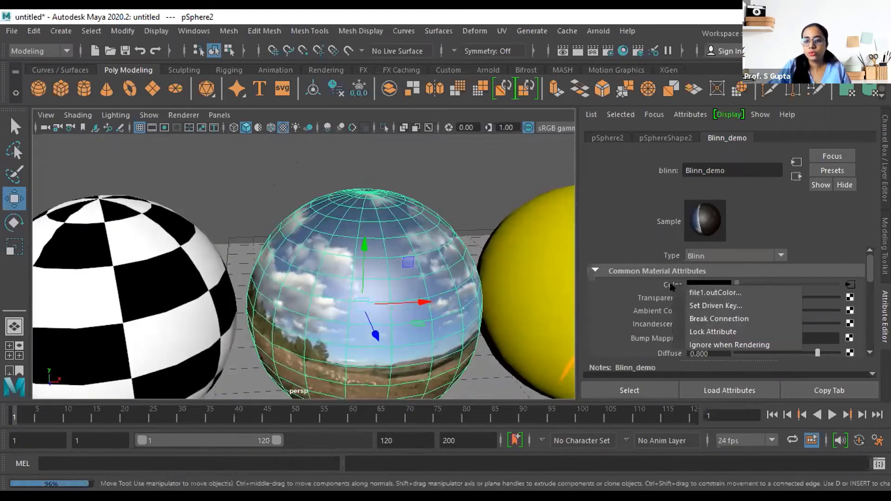
click(706, 319)
click(440, 201)
click(398, 256)
alt+drag(463, 278, 451, 268)
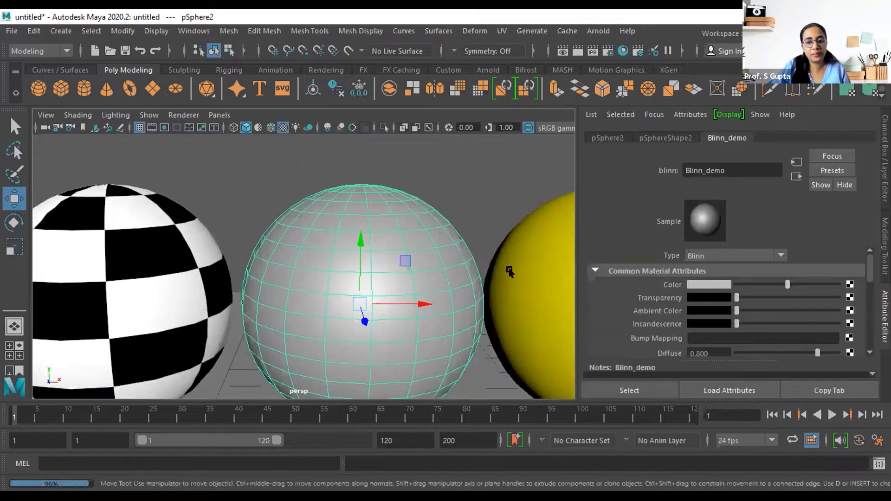
Try assigning a new Blinn favorite material to the second sphere, undo it, and show the Blinn_demo attributes again.
click(464, 203)
click(374, 265)
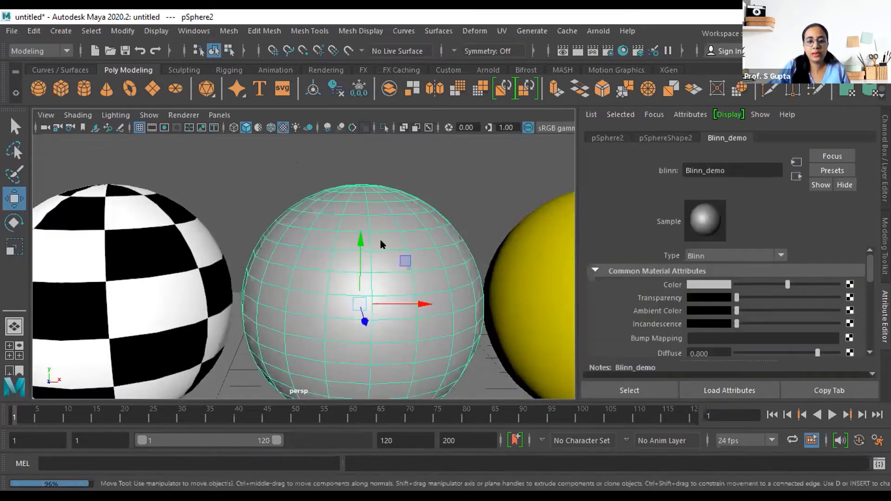
right_drag(385, 268, 415, 484)
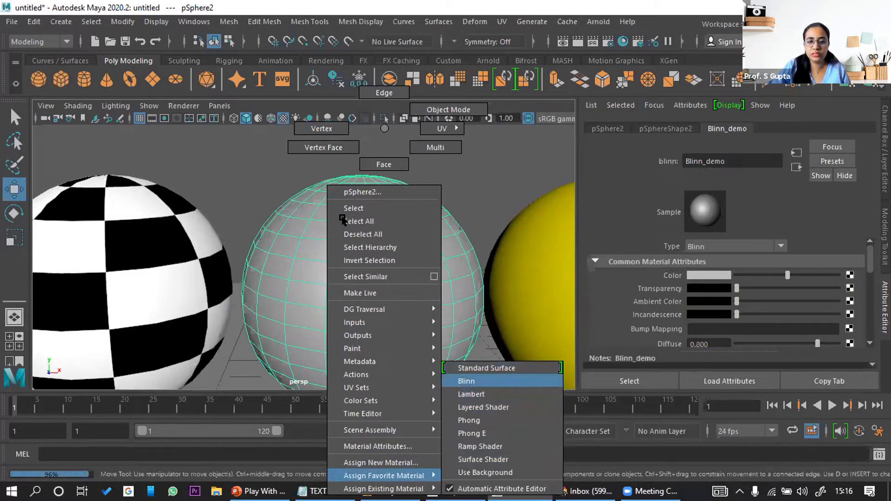
click(464, 381)
key(ctrl+z)
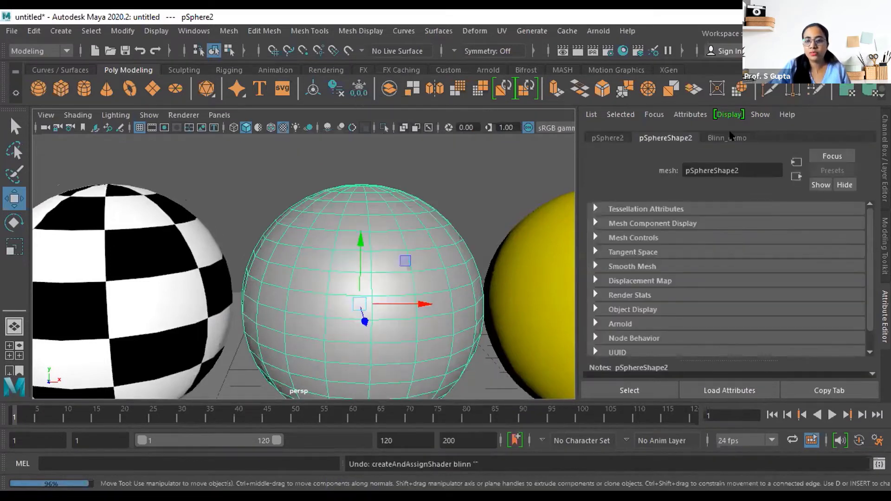
click(728, 138)
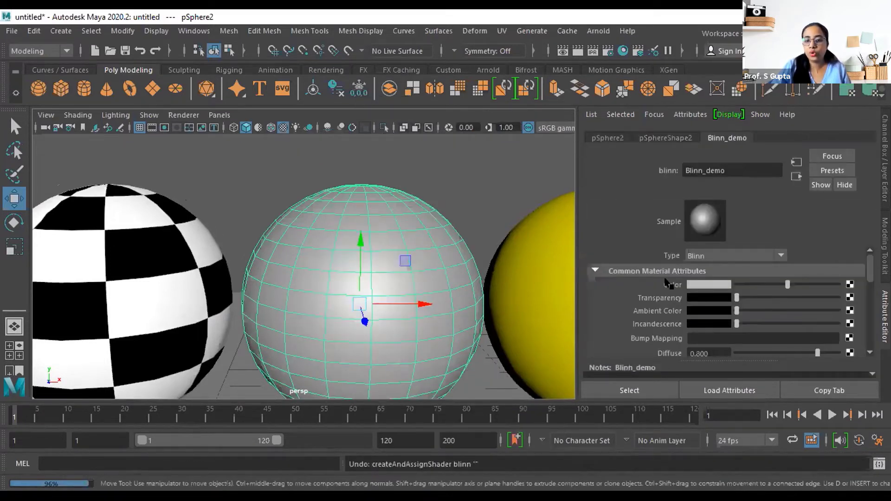
Compare the Lambert_demo attributes of the checkered sphere with the Blinn_demo attributes of the second sphere.
click(149, 295)
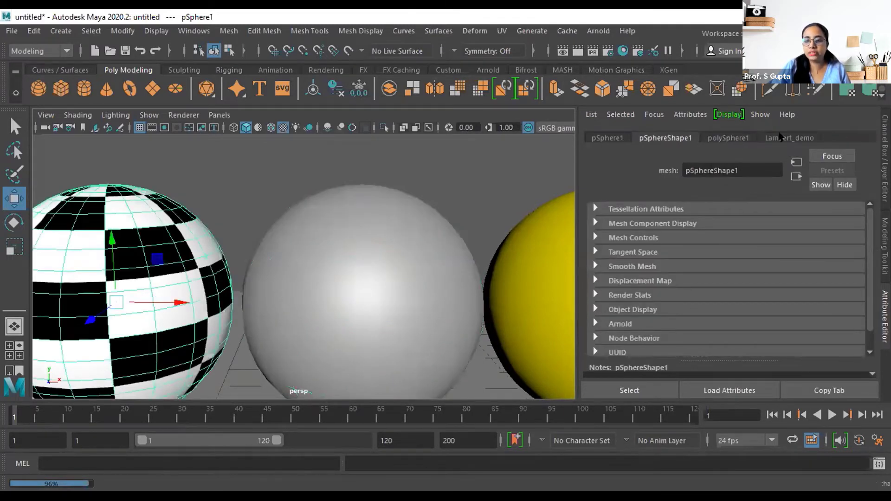
click(782, 139)
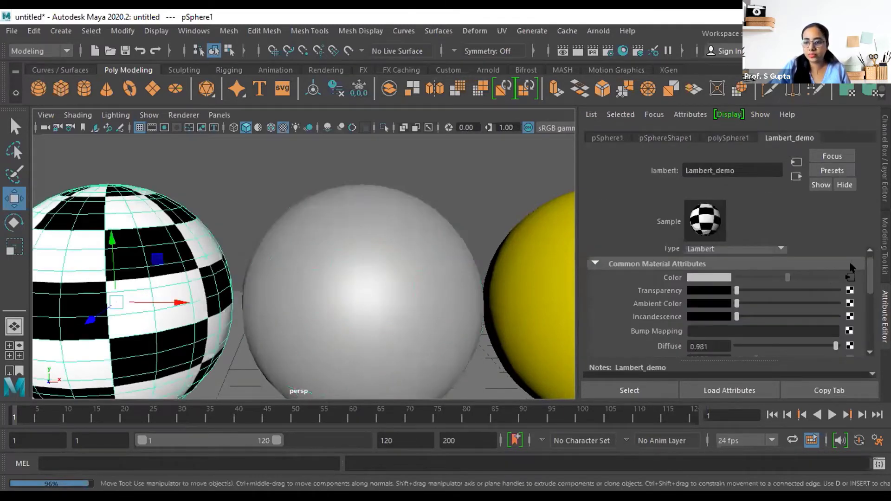
click(364, 308)
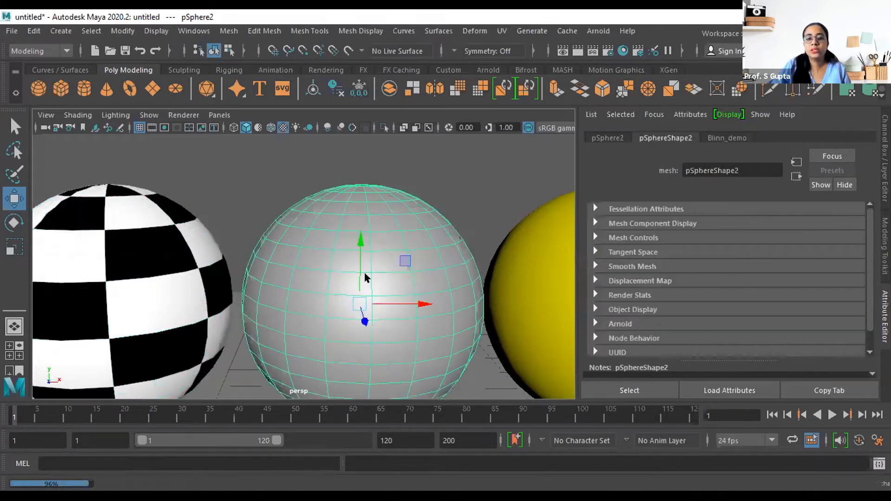
click(729, 137)
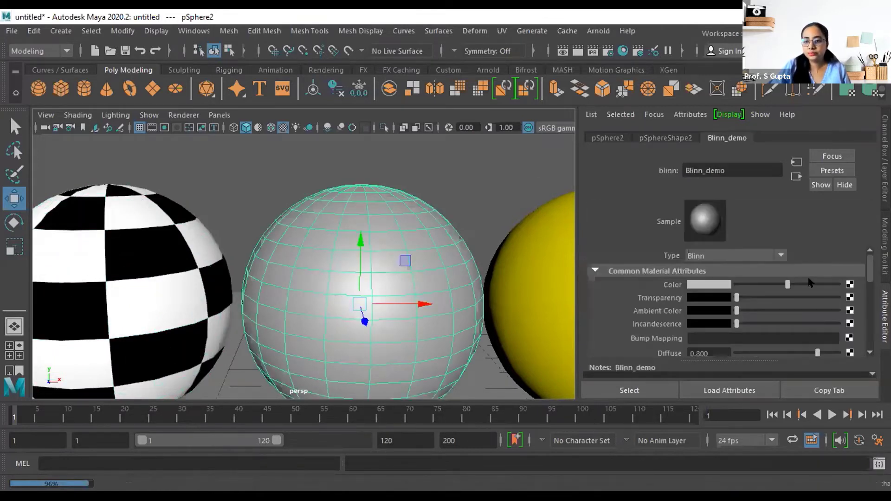
Map a File texture using panorama_map.hdr from the sourceimages folder to the Color attribute of Blinn_demo.
click(848, 283)
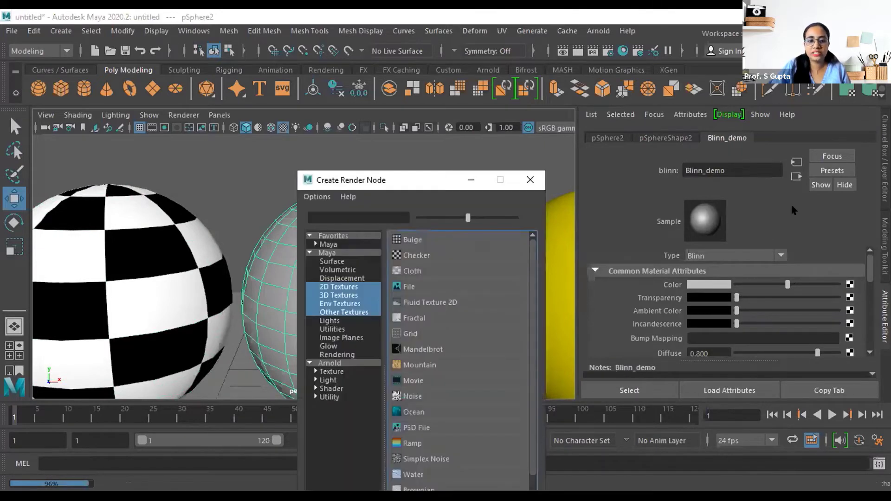
click(407, 288)
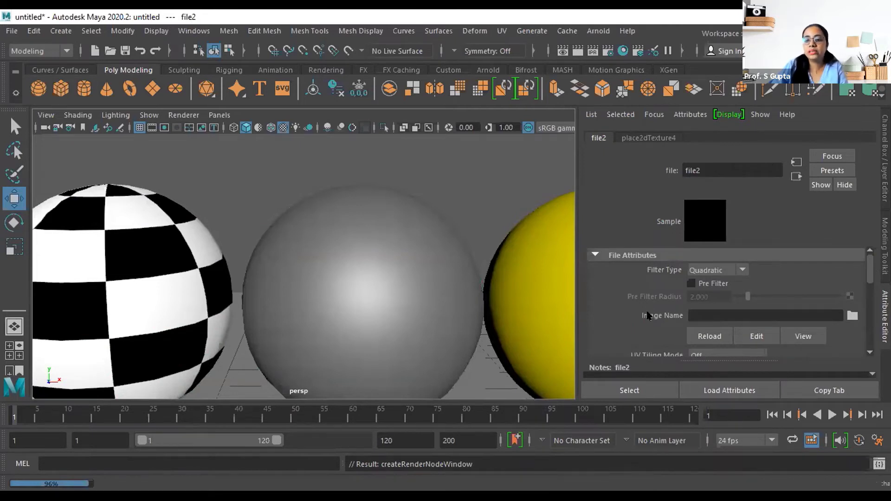
click(853, 316)
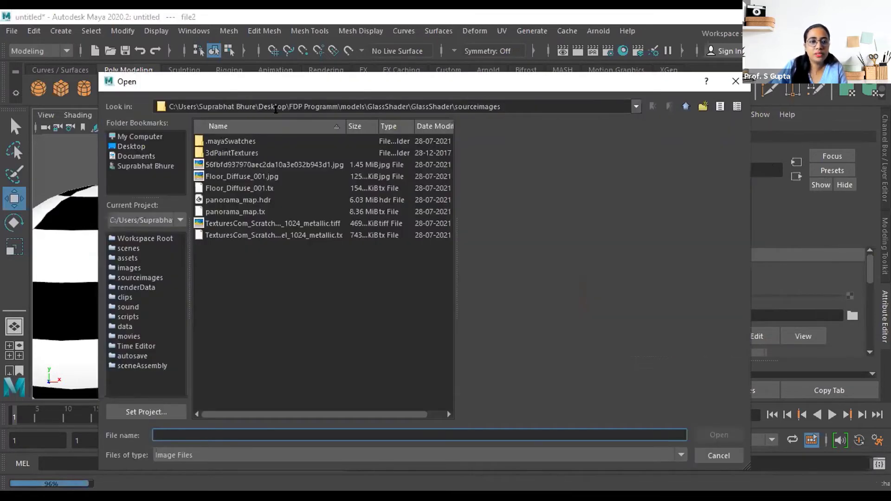
click(246, 198)
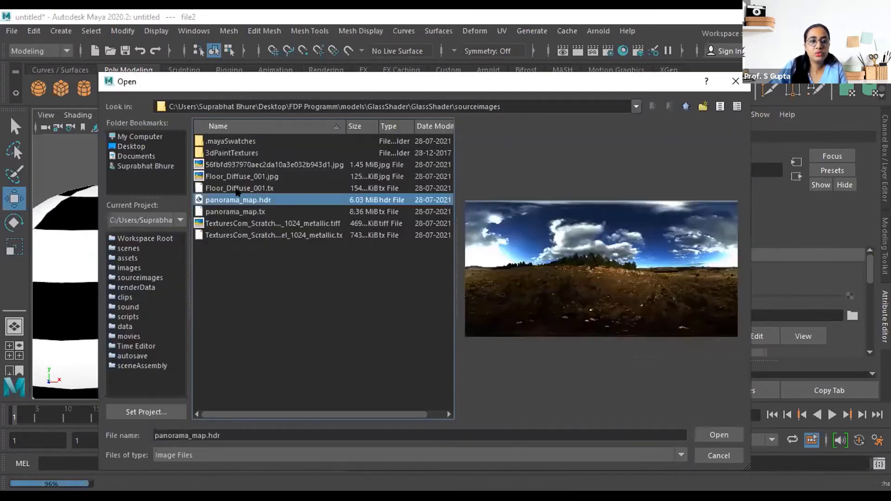
click(241, 187)
click(243, 199)
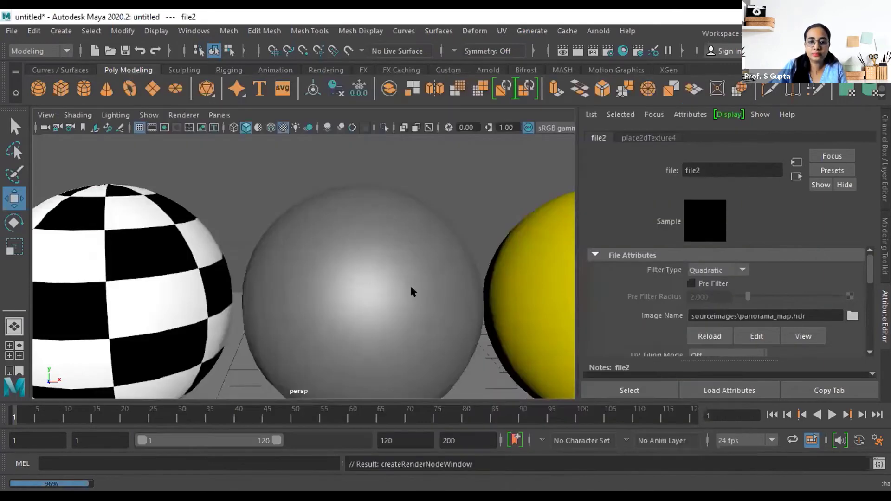
click(704, 435)
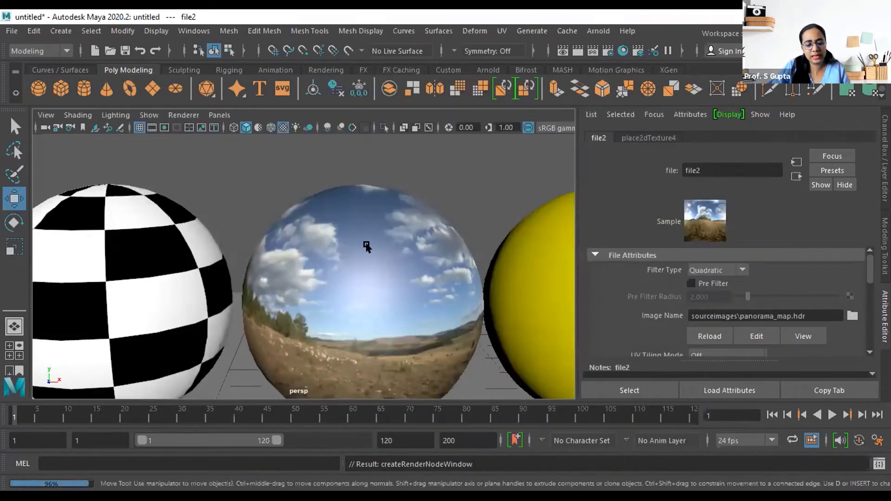
Examine the panorama-textured sphere beside its neighbours from several angles and distances, keeping it selected.
alt+drag(348, 292, 453, 191)
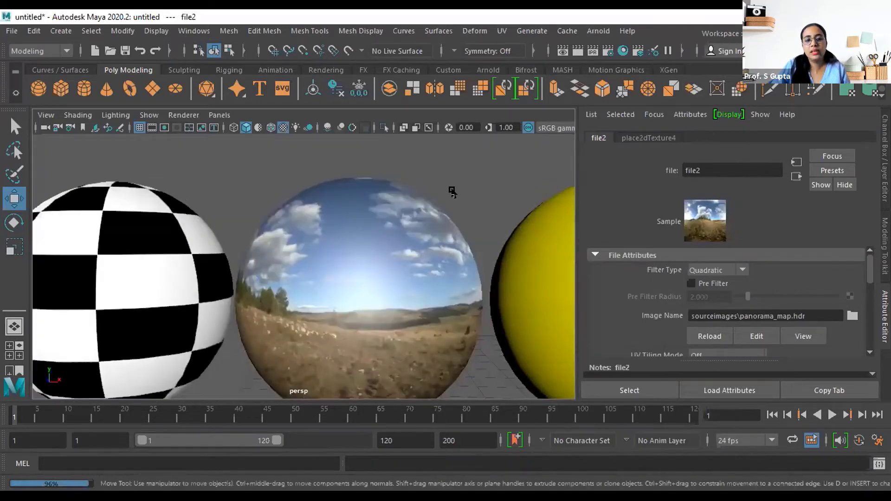
click(454, 191)
click(447, 255)
alt+drag(447, 255, 294, 229)
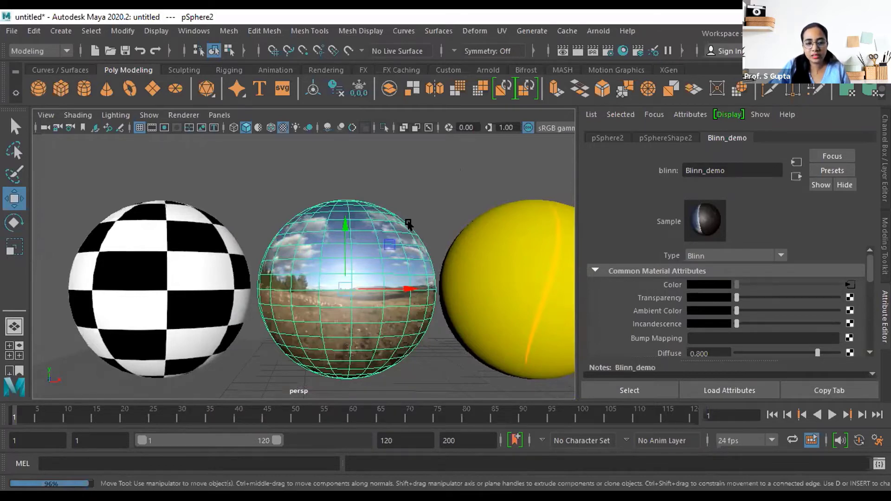
click(429, 203)
alt+drag(430, 203, 374, 297)
click(280, 276)
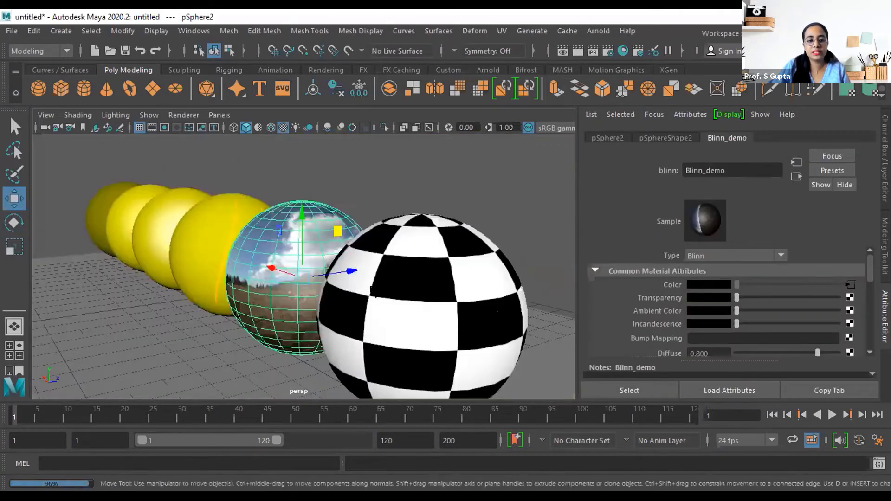
scroll(371, 288, down, 3)
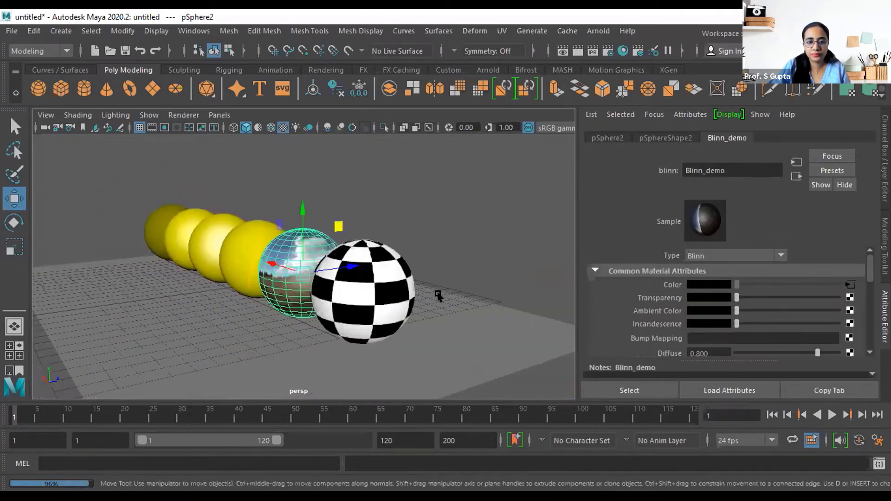
alt+drag(543, 250, 385, 297)
key(ctrl+z)
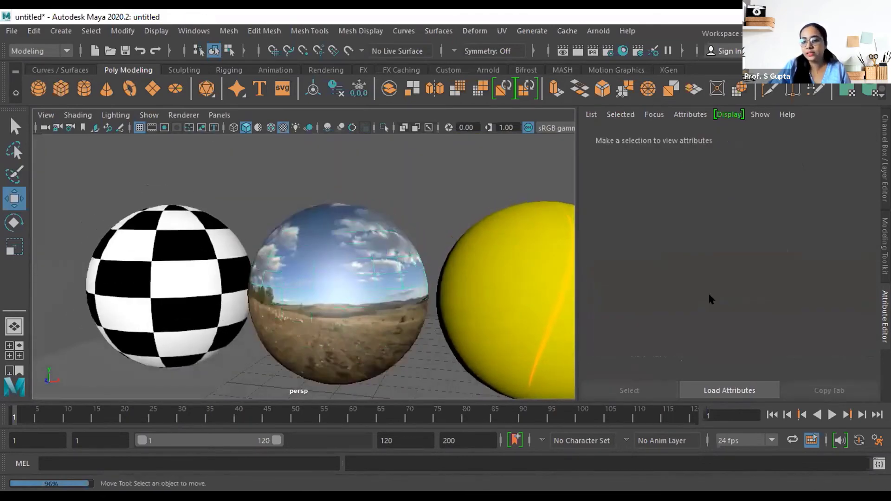
key(ctrl+z)
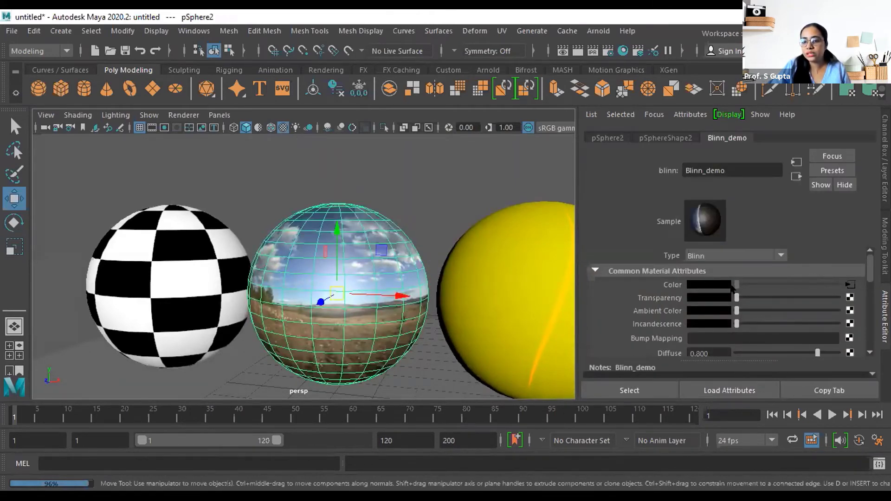
Review the file texture's attributes behind the Blinn_demo Color and return to the second sphere's Blinn_demo attributes.
click(849, 284)
scroll(730, 322, down, 6)
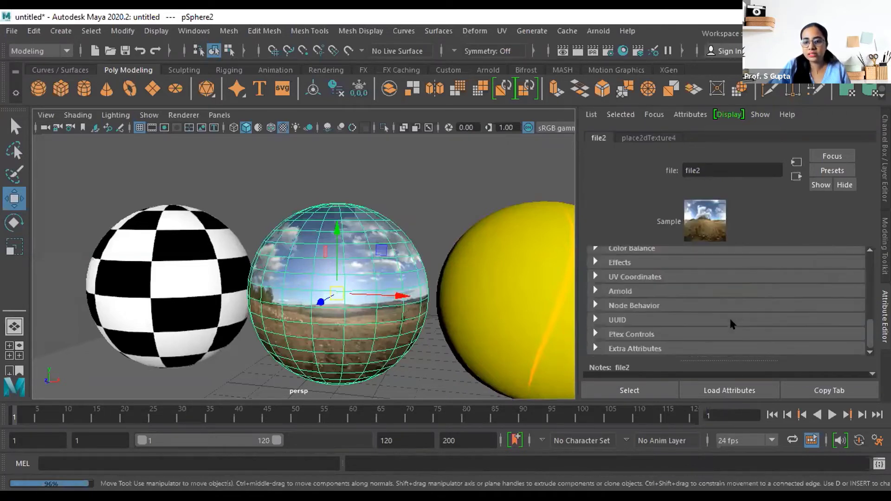
scroll(731, 321, up, 4)
scroll(730, 323, up, 3)
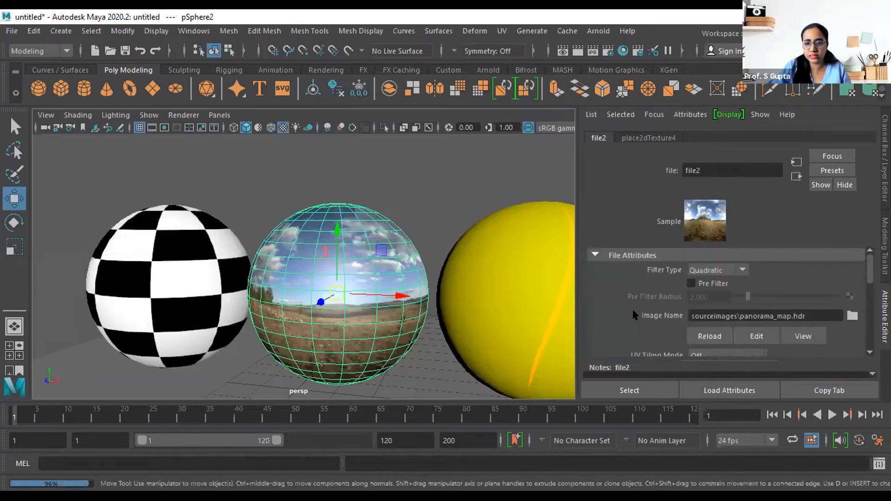
click(500, 198)
click(393, 256)
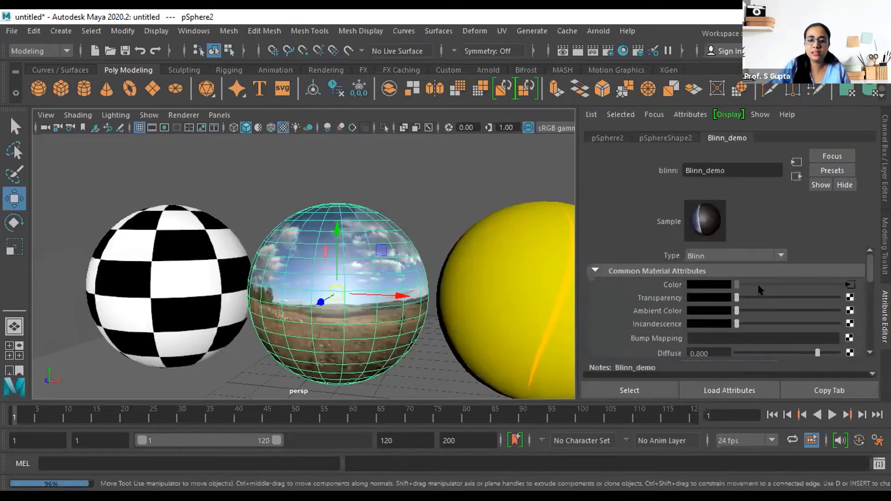
Look through the Common Material Attributes and Specular Shading settings of Blinn_demo.
mouse_move(736, 297)
mouse_down()
mouse_move(806, 298)
mouse_move(720, 305)
mouse_up()
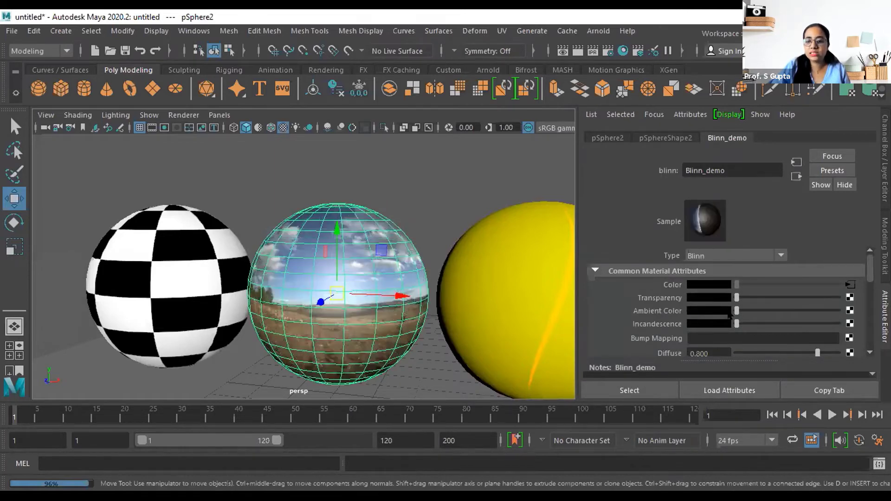
mouse_move(736, 324)
mouse_down()
mouse_move(834, 324)
mouse_move(720, 327)
mouse_up()
scroll(720, 327, down, 3)
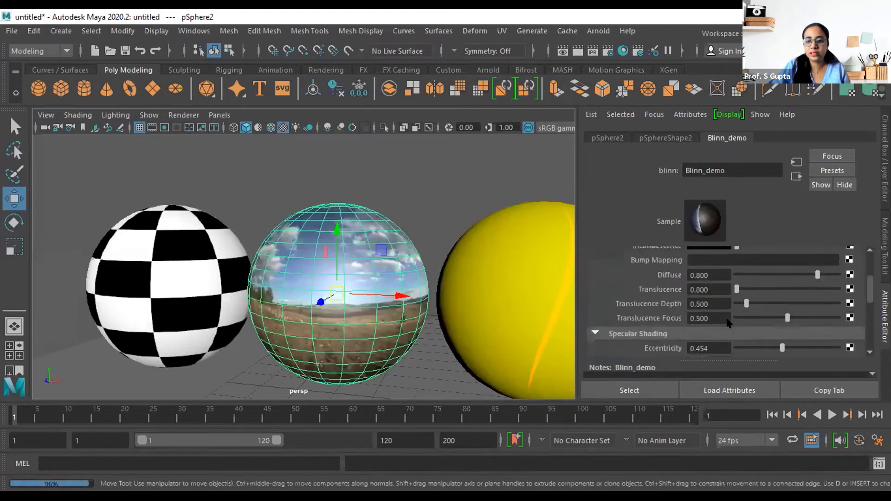
scroll(705, 320, down, 3)
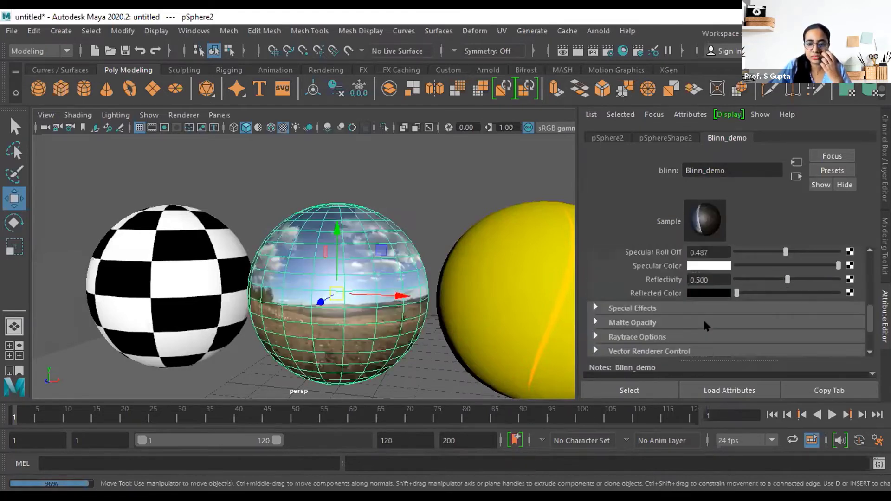
scroll(705, 331, up, 6)
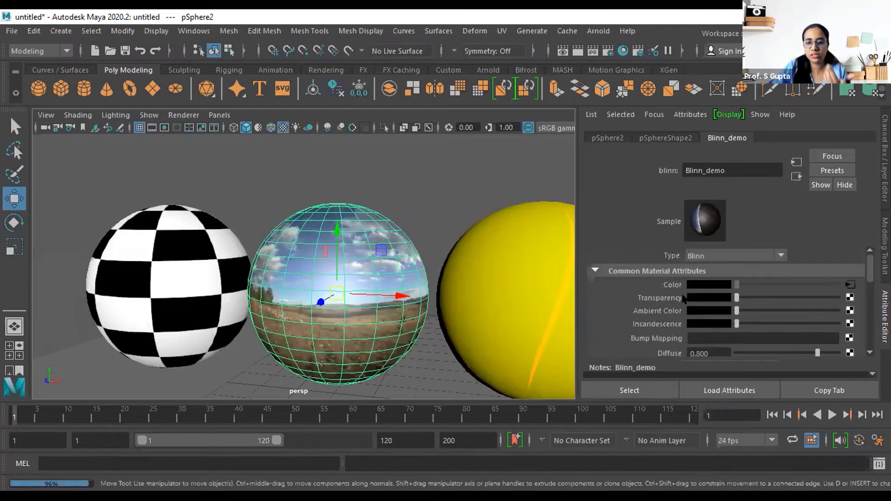
Reduce the Eccentricity of Blinn_demo to 0.169 and inspect the highlight on the panorama sphere up close.
scroll(686, 299, down, 5)
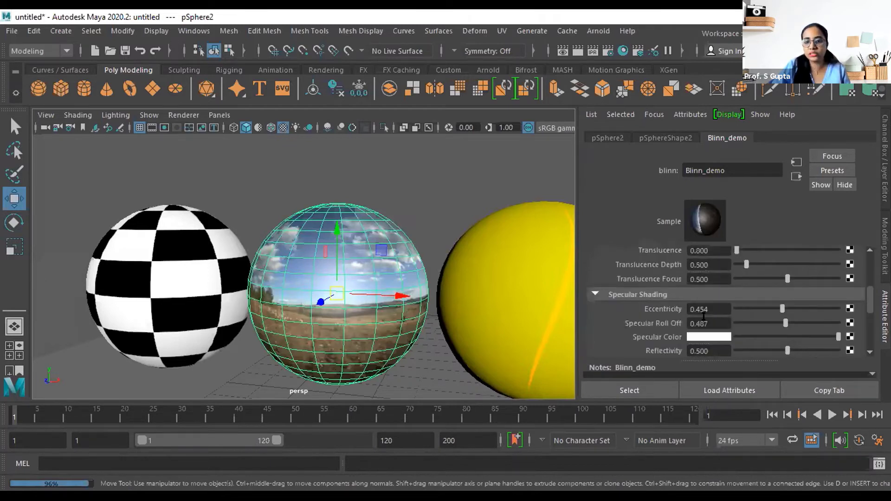
drag(772, 311, 754, 310)
scroll(386, 277, up, 6)
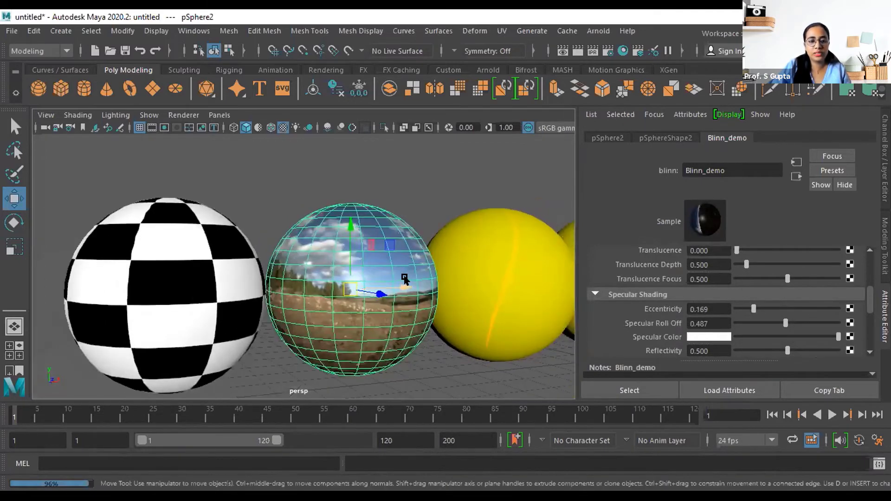
scroll(731, 286, up, 5)
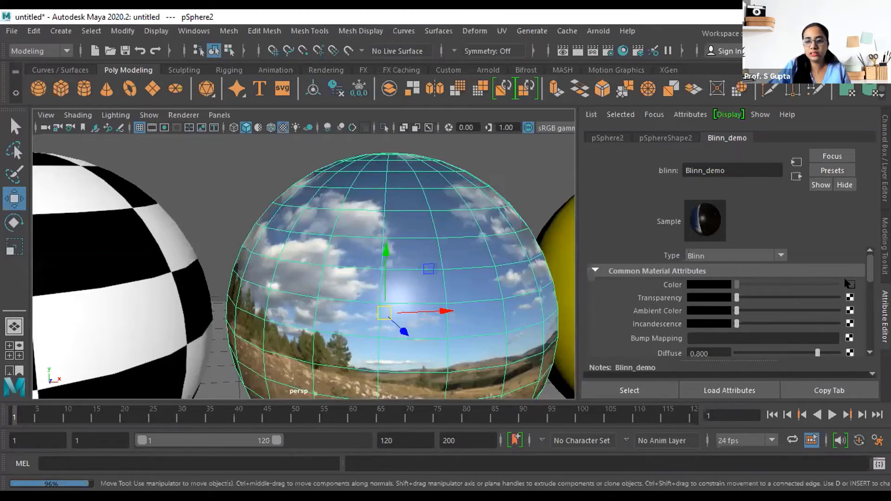
alt+drag(398, 300, 535, 271)
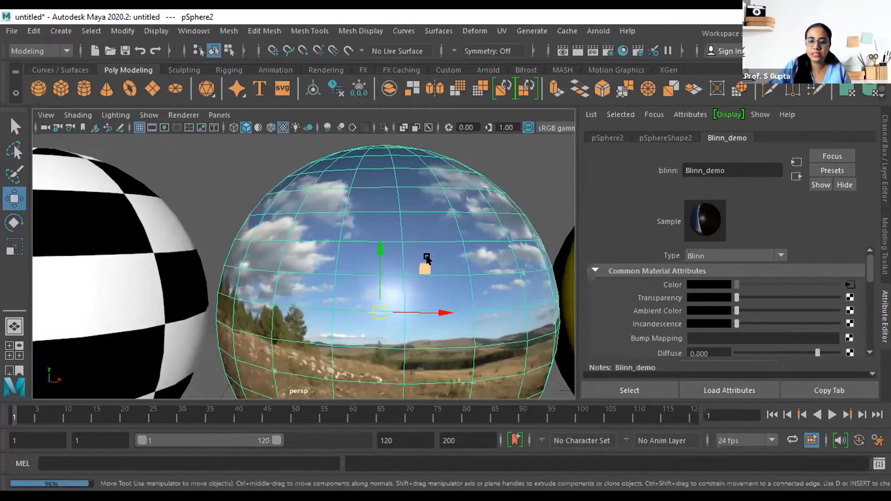
scroll(423, 258, down, 5)
Set the Specular Roll Off of Blinn_demo to 0.669 and change its Specular Color to light blue.
scroll(725, 353, down, 5)
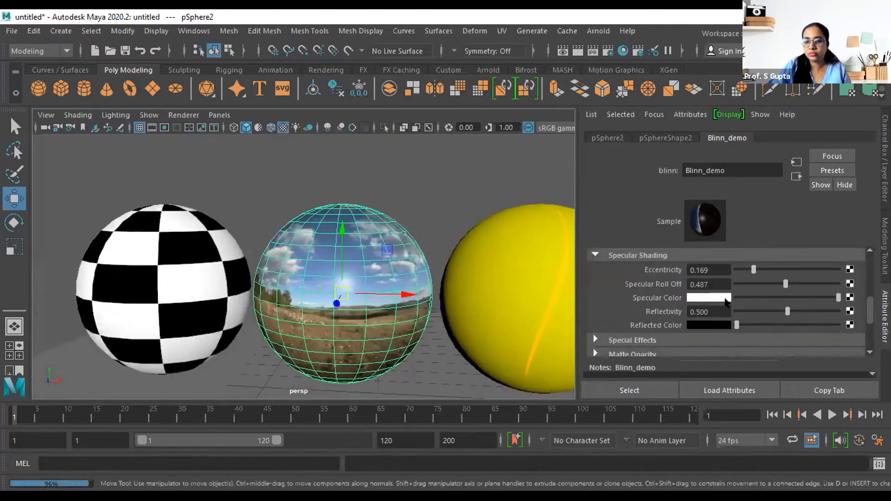
scroll(726, 301, up, 2)
drag(772, 322, 804, 323)
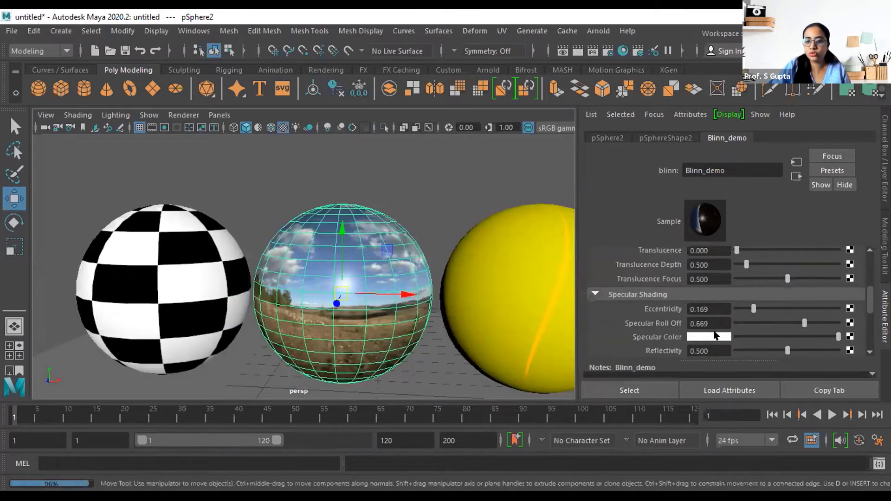
click(715, 336)
click(639, 311)
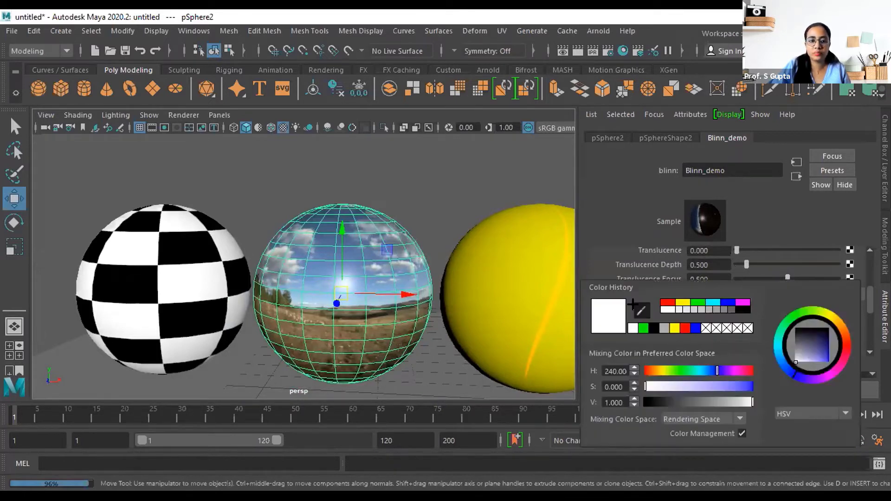
click(371, 246)
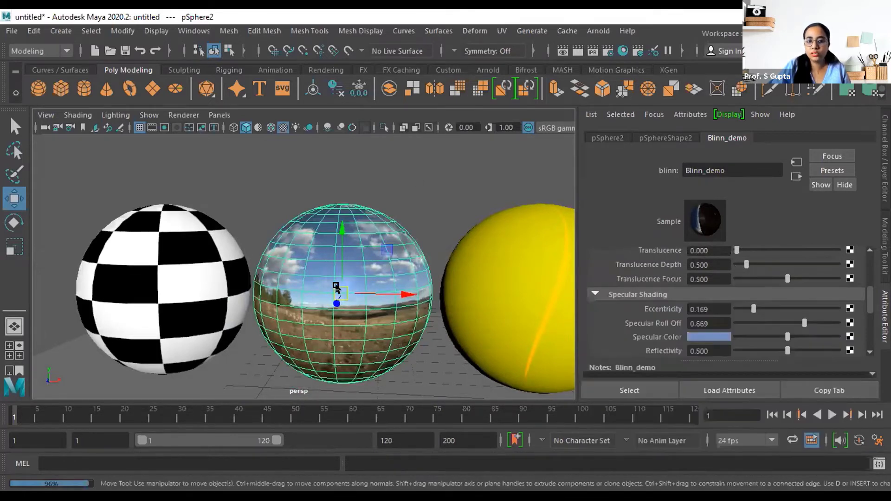
Render a close-up of the panorama sphere with Maya Software, nothing selected, and close the rendered image.
scroll(337, 289, up, 5)
click(514, 196)
mouse_move(467, 290)
alt+mouse_down()
mouse_move(482, 286)
mouse_move(468, 284)
alt+mouse_up()
click(575, 51)
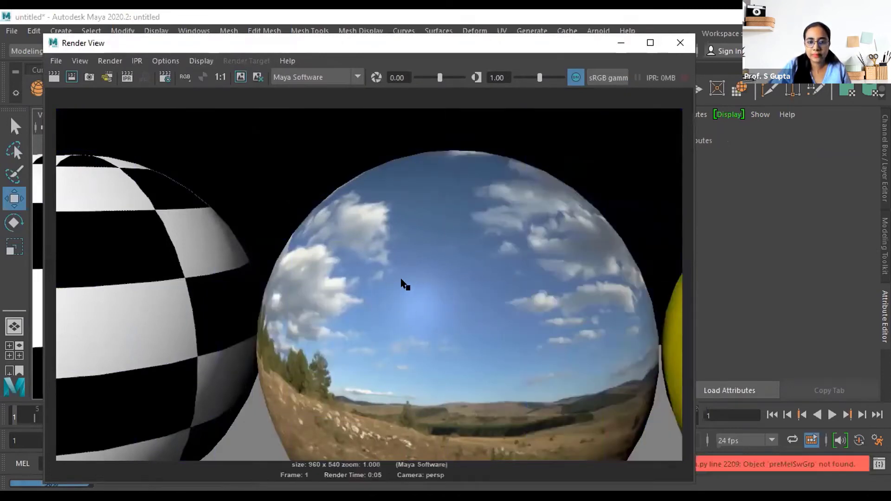
click(681, 43)
Render the checkered and panorama spheres from farther back, close the render and bring the yellow spheres into view.
alt+drag(378, 290, 423, 199)
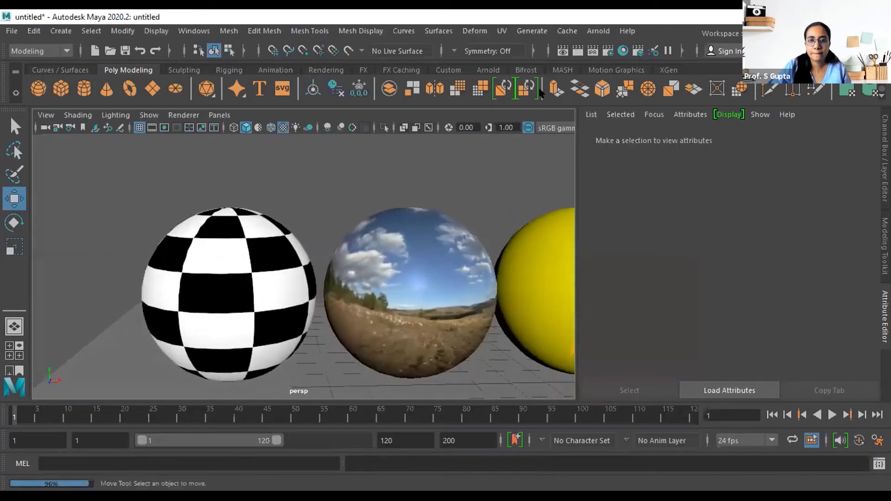
click(576, 50)
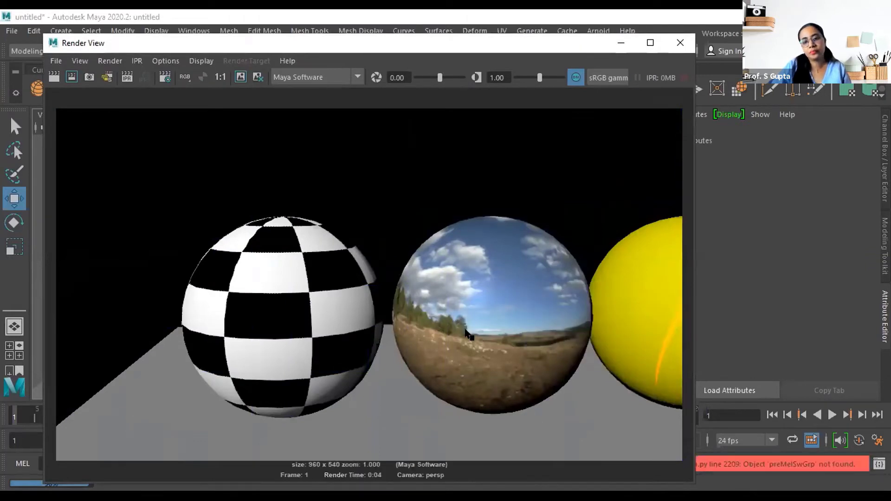
click(674, 45)
drag(477, 296, 233, 301)
key(ctrl+z)
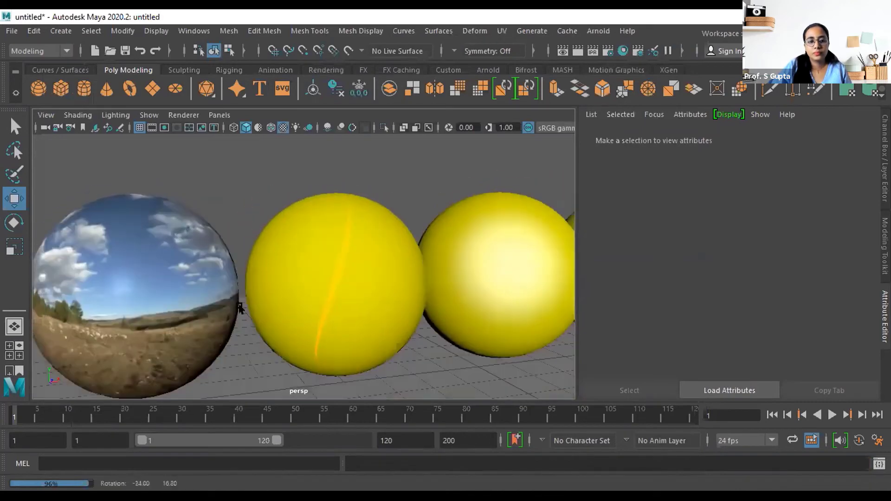
Review the panorama sphere's Blinn specular attributes, then select the yellow sphere beside it and show its anisotropic_demo material.
click(234, 304)
scroll(766, 329, down, 1)
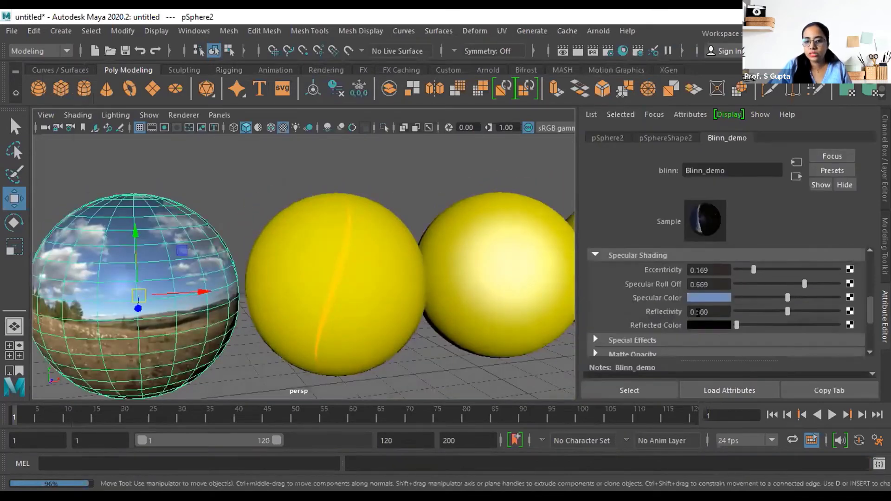
alt+drag(357, 330, 295, 193)
click(304, 182)
alt+drag(278, 270, 327, 269)
alt+drag(388, 284, 296, 310)
click(296, 310)
click(186, 325)
click(296, 310)
alt+drag(388, 312, 392, 292)
click(390, 290)
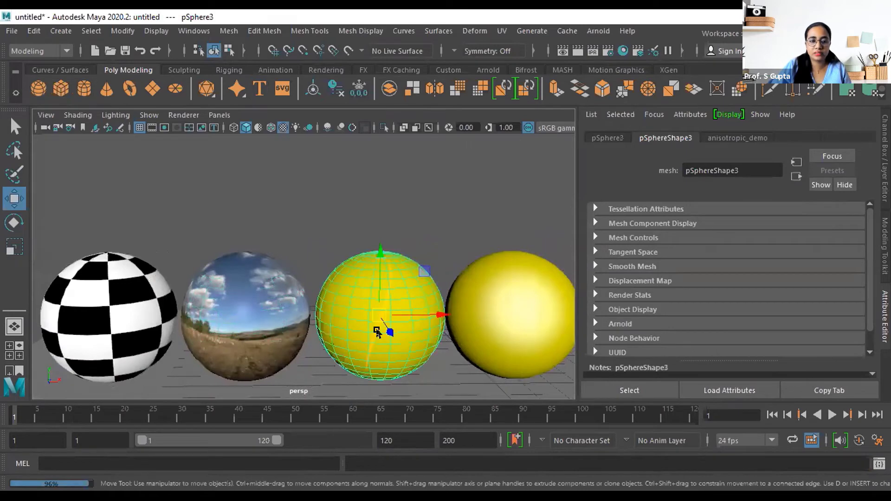
alt+right_drag(377, 332, 642, 169)
click(737, 138)
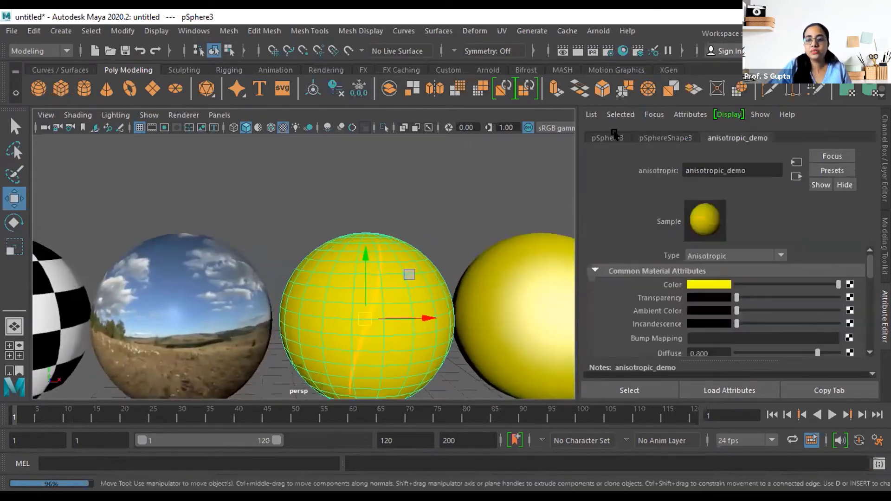
Examine the Common Material and Specular Shading attributes of anisotropic_demo.
scroll(686, 318, down, 5)
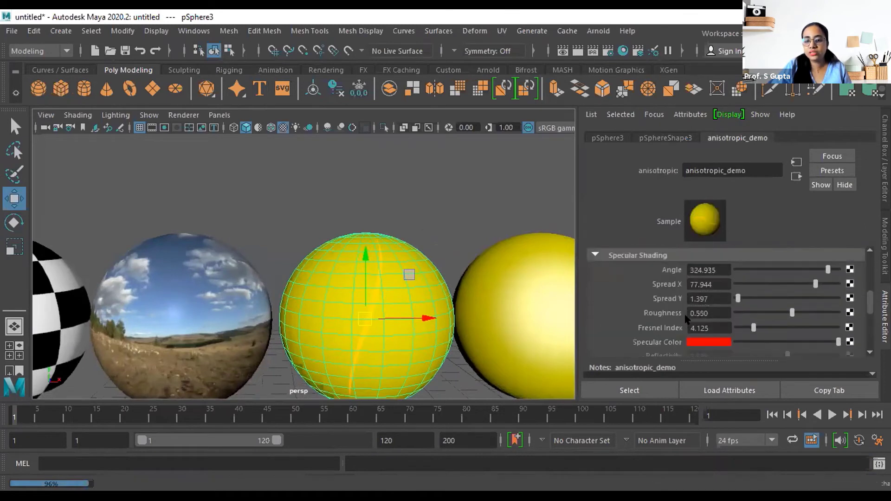
scroll(686, 319, up, 5)
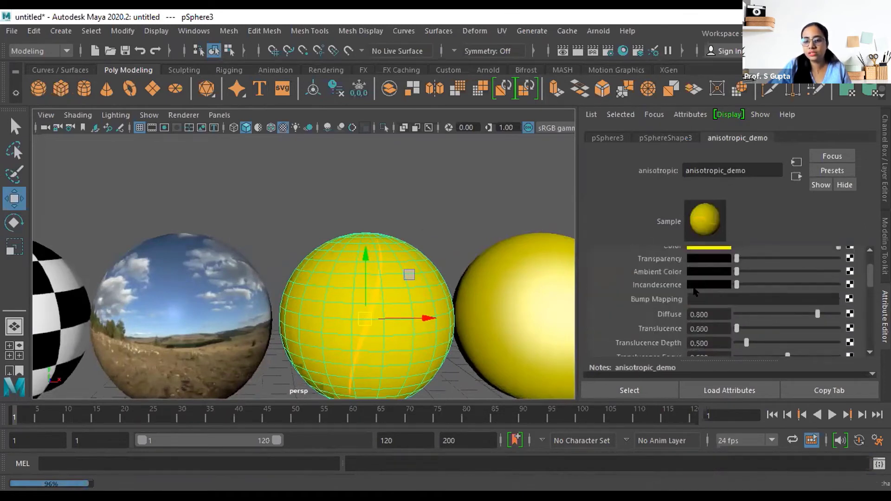
scroll(694, 291, up, 2)
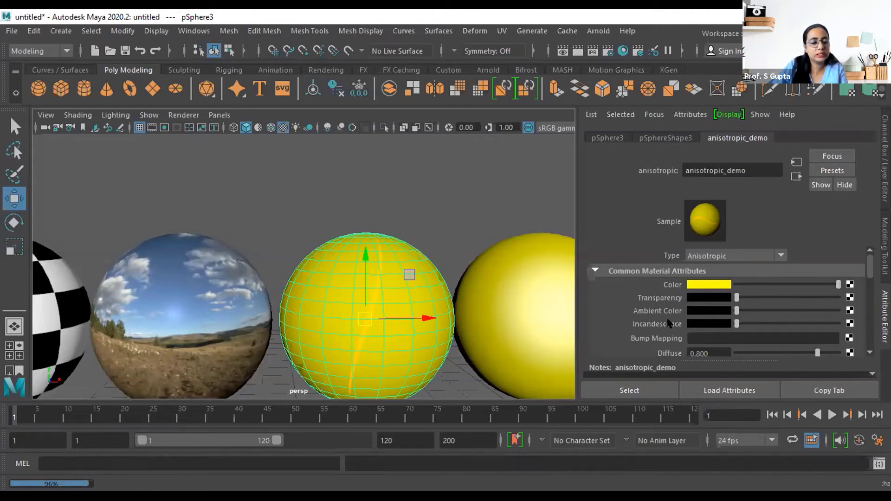
scroll(683, 339, down, 3)
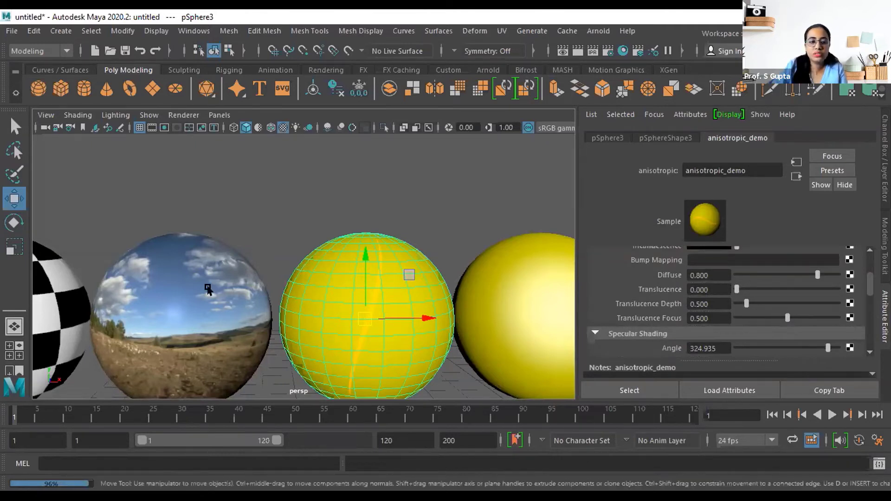
scroll(726, 287, up, 3)
scroll(689, 290, down, 5)
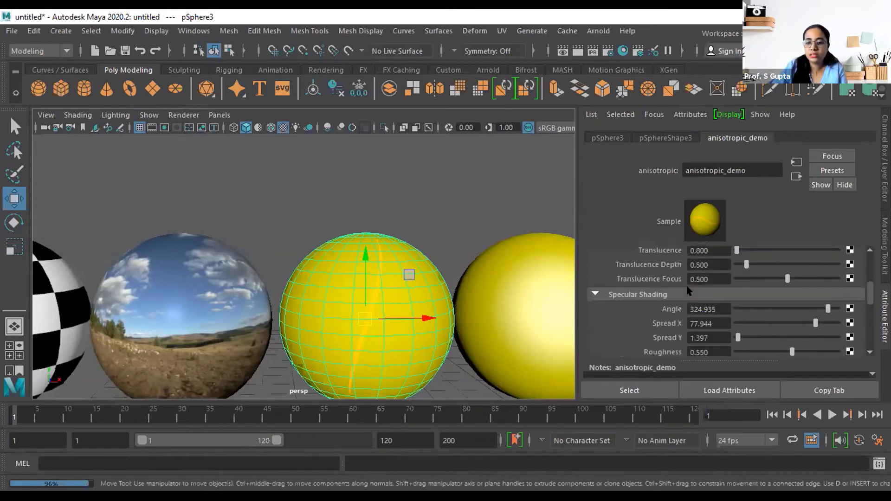
scroll(719, 300, up, 3)
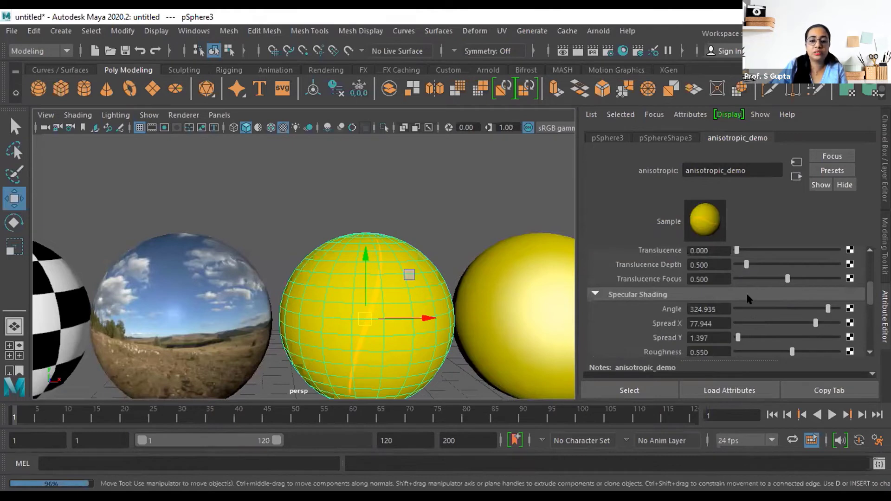
scroll(740, 314, down, 3)
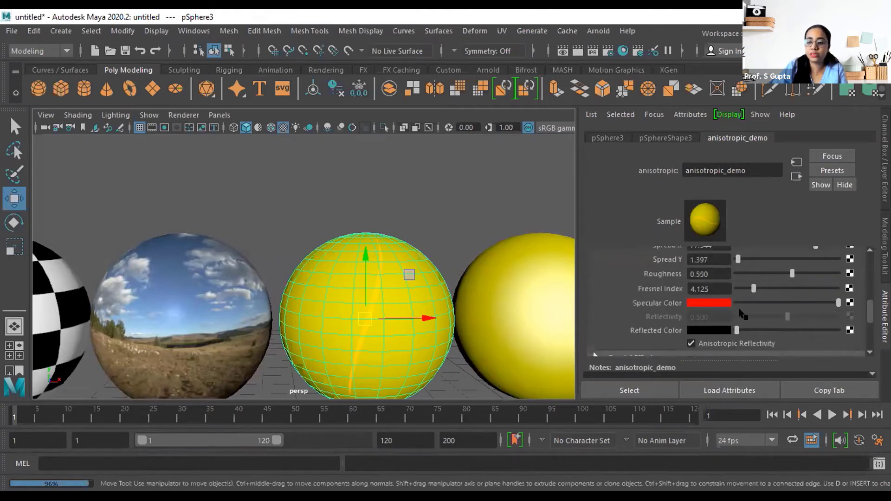
scroll(720, 320, up, 3)
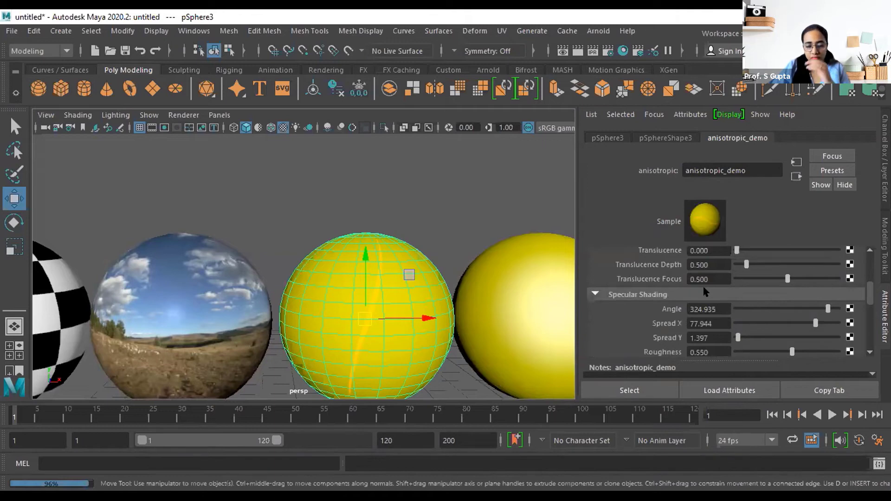
Compare the Specular Shading attributes of Blinn_demo on the panorama sphere with those of anisotropic_demo.
click(230, 317)
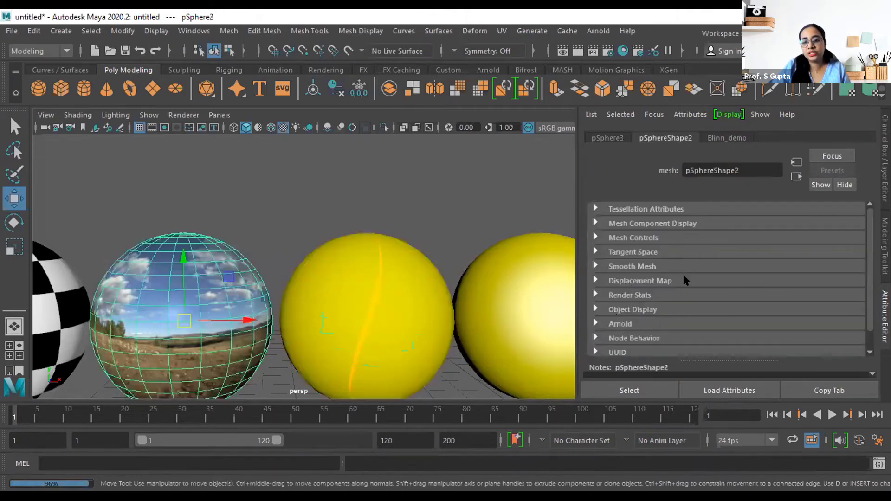
click(727, 138)
scroll(310, 292, down, 3)
click(397, 297)
key(ctrl+z)
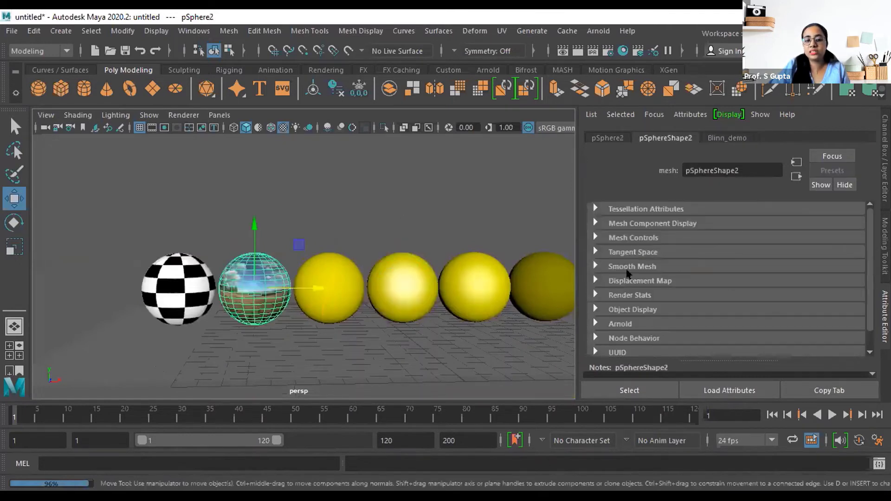
click(711, 138)
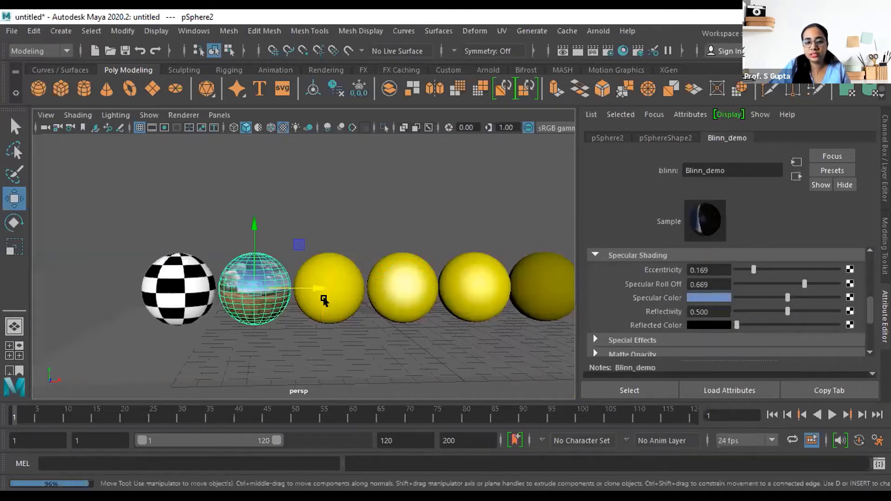
click(336, 291)
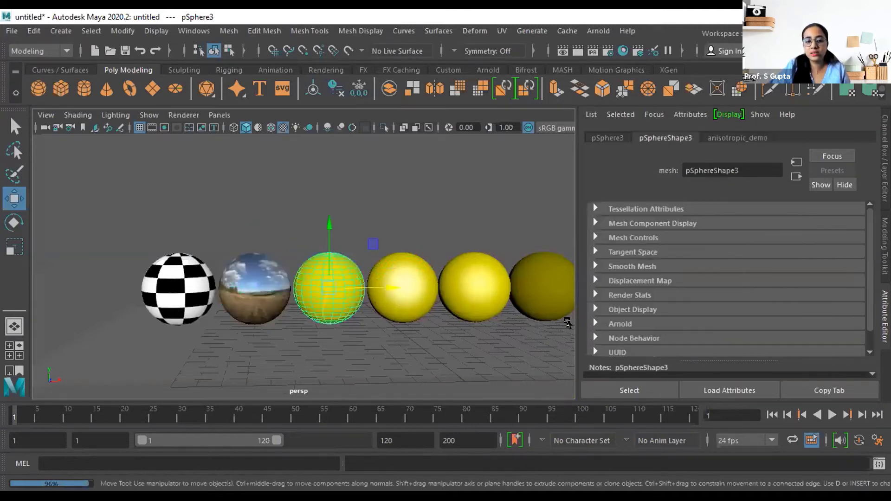
click(747, 137)
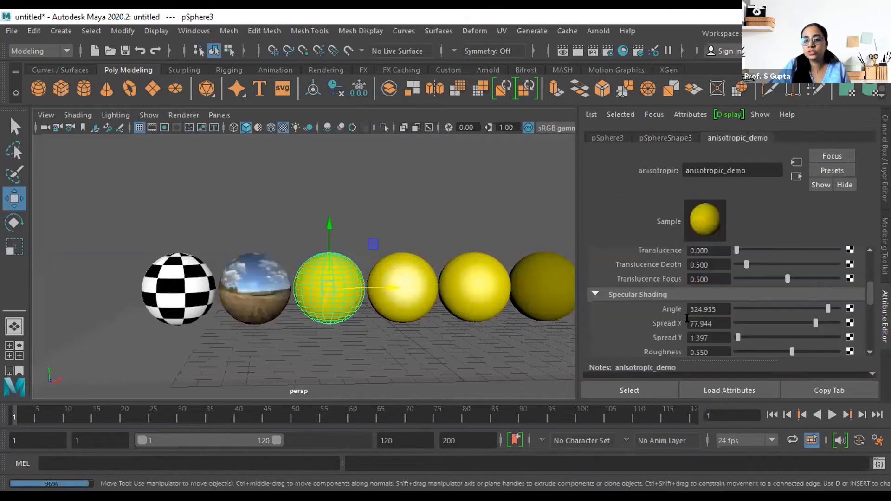
Set anisotropic_demo's Fresnel Index to 6.625, Roughness to 0.794 and Spread X to 54.591.
scroll(675, 325, down, 3)
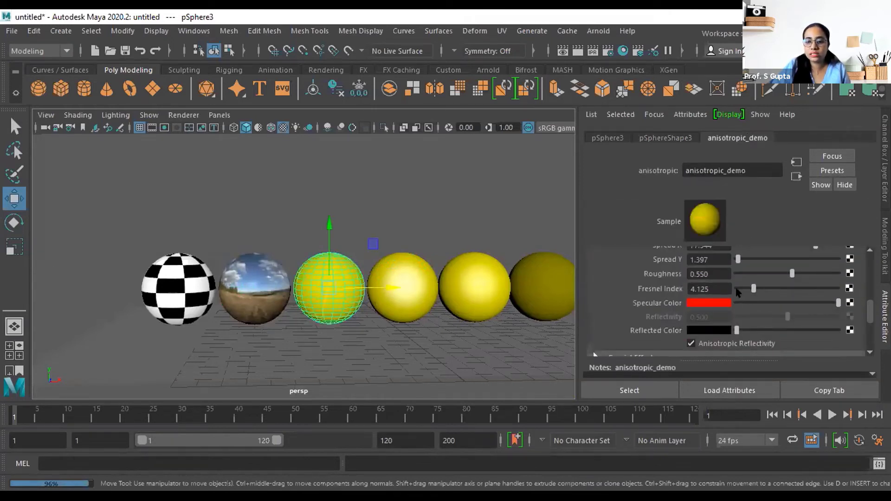
scroll(335, 302, up, 2)
scroll(335, 303, up, 1)
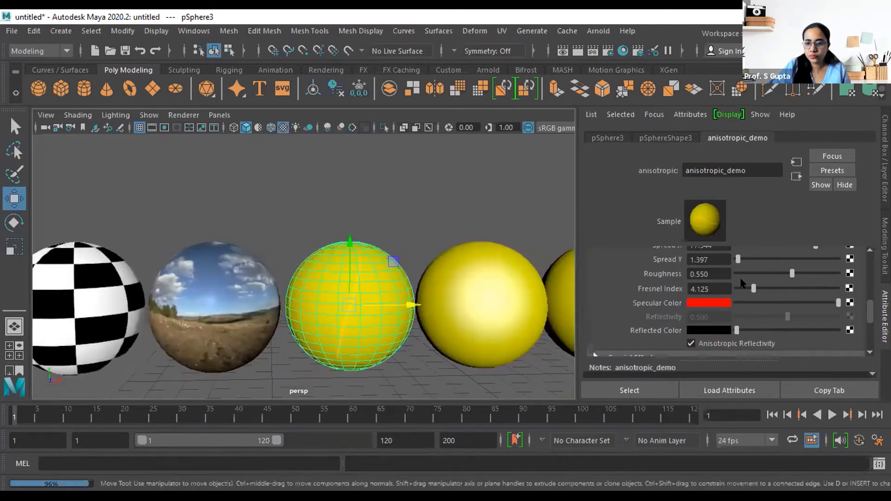
mouse_move(752, 289)
mouse_down()
mouse_move(824, 289)
mouse_move(767, 289)
mouse_move(780, 275)
mouse_move(828, 269)
mouse_move(743, 284)
mouse_move(792, 285)
mouse_up()
scroll(789, 311, up, 2)
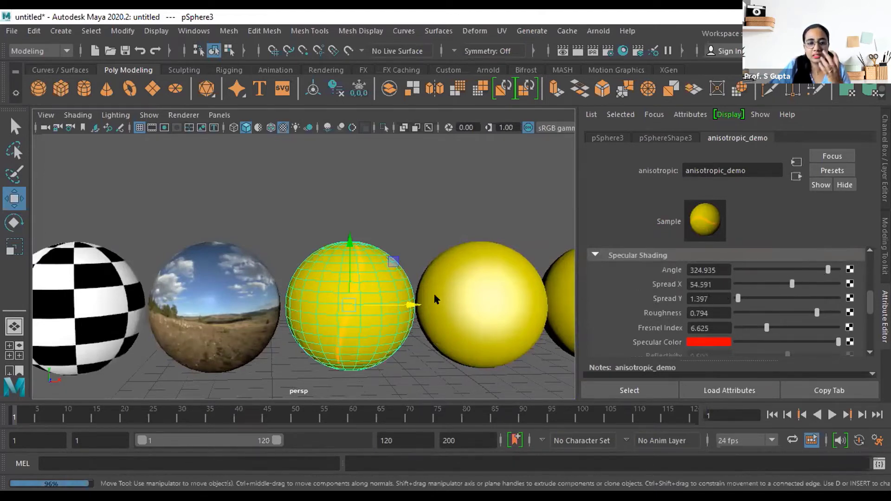
Set anisotropic_demo's Angle to 317.922, Spread X to 87.675 and Roughness to 0.338, and inspect the highlight up close.
alt+drag(500, 320, 336, 325)
click(216, 300)
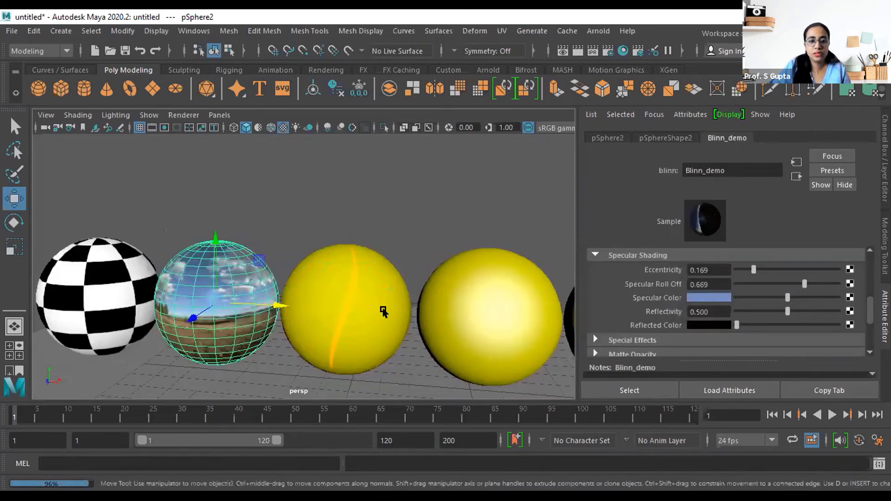
alt+drag(384, 313, 407, 354)
click(292, 325)
alt+drag(529, 291, 547, 283)
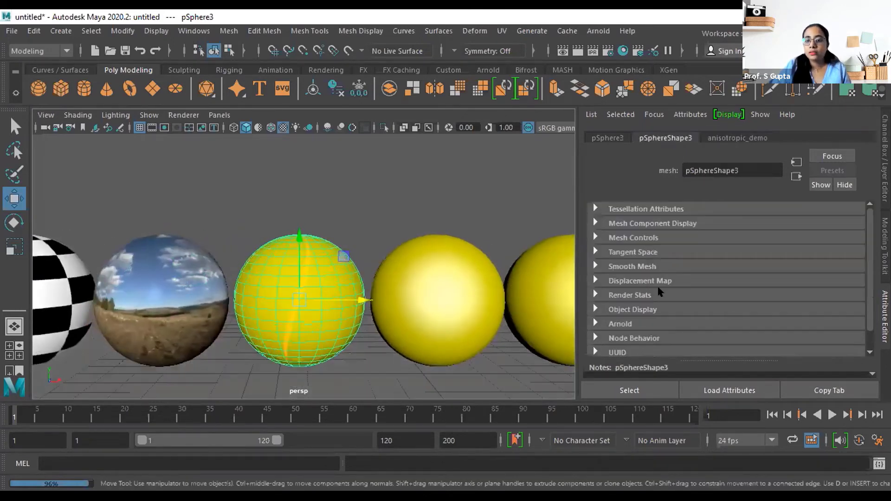
drag(828, 269, 826, 270)
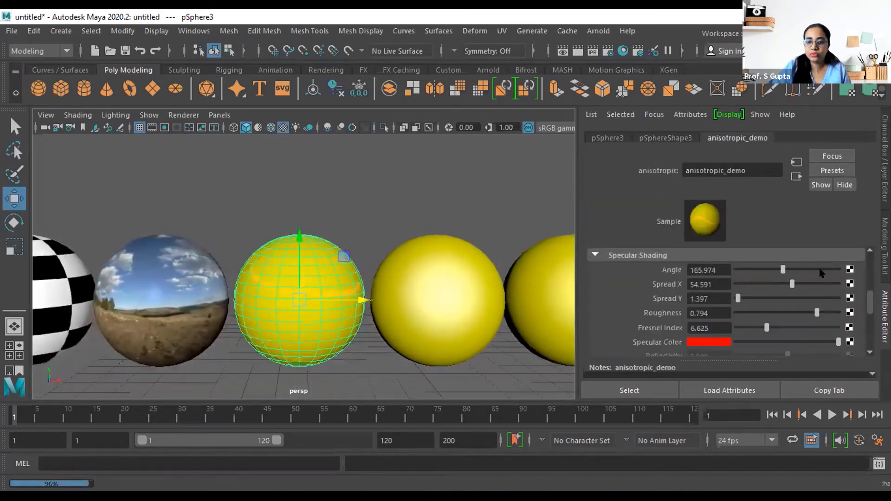
drag(760, 285, 770, 313)
scroll(335, 298, up, 4)
scroll(406, 277, up, 5)
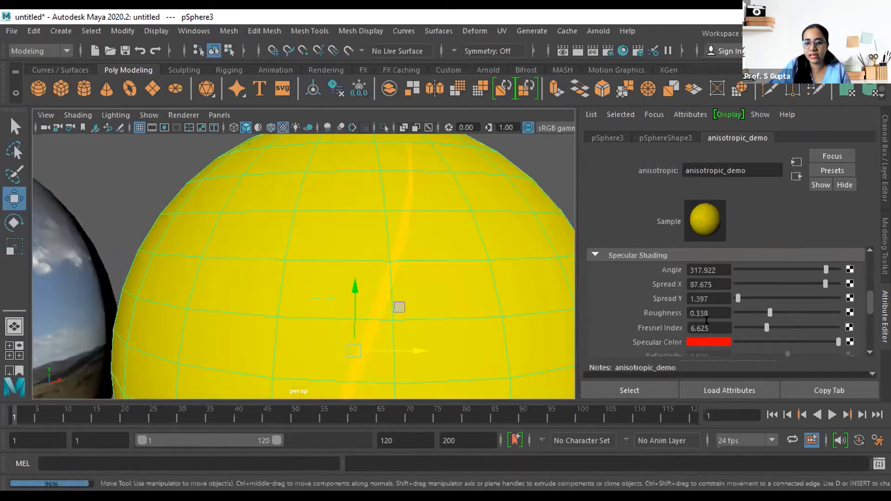
Change the Specular Color of anisotropic_demo to green and check the highlight with the sphere deselected and reselected.
scroll(706, 319, down, 3)
click(706, 257)
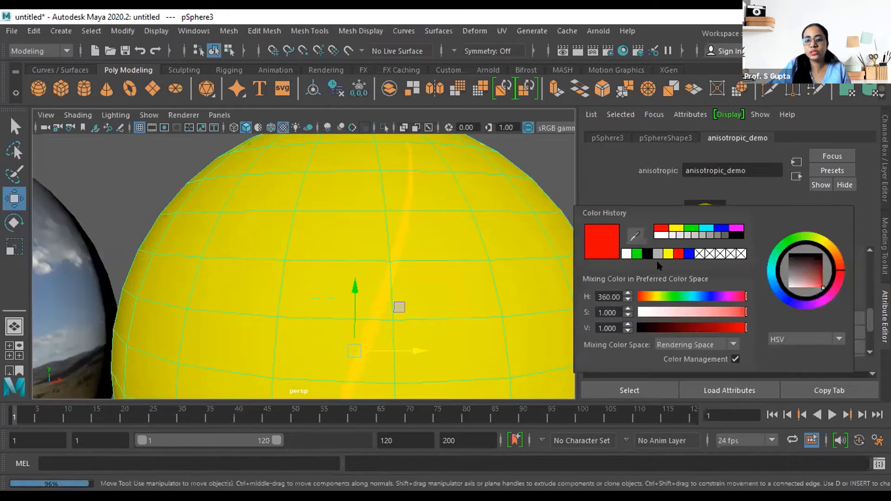
click(637, 253)
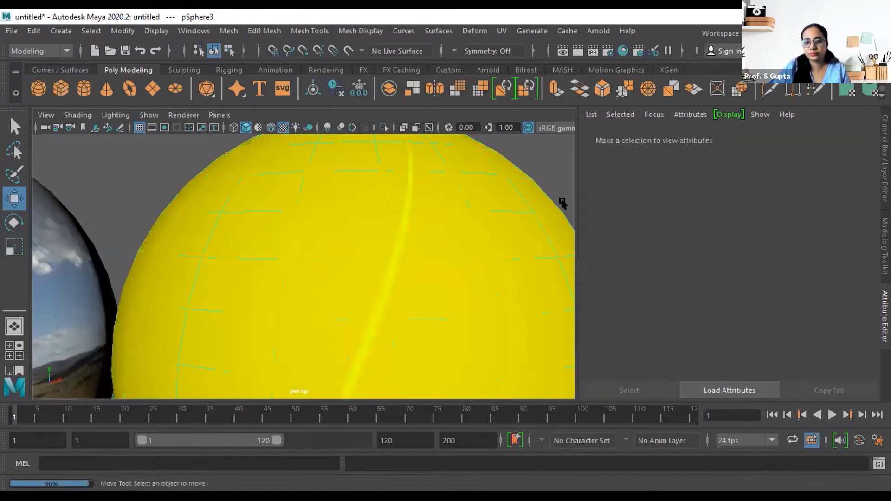
click(371, 322)
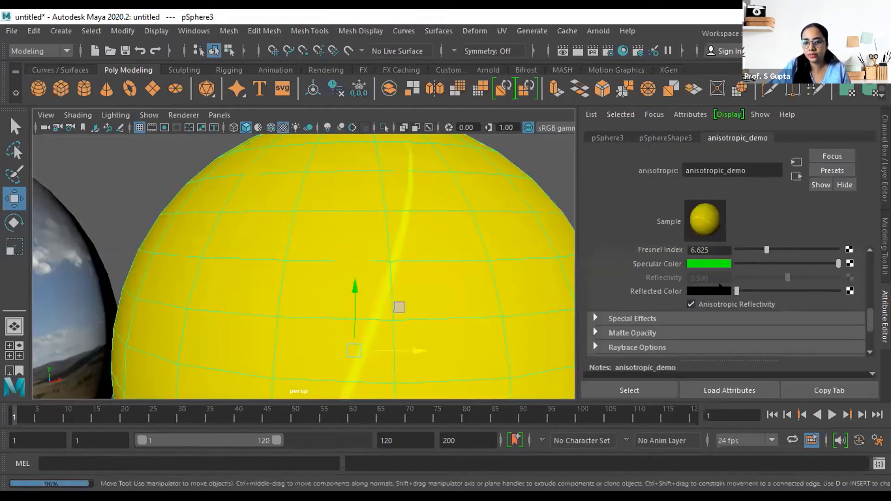
scroll(477, 288, down, 5)
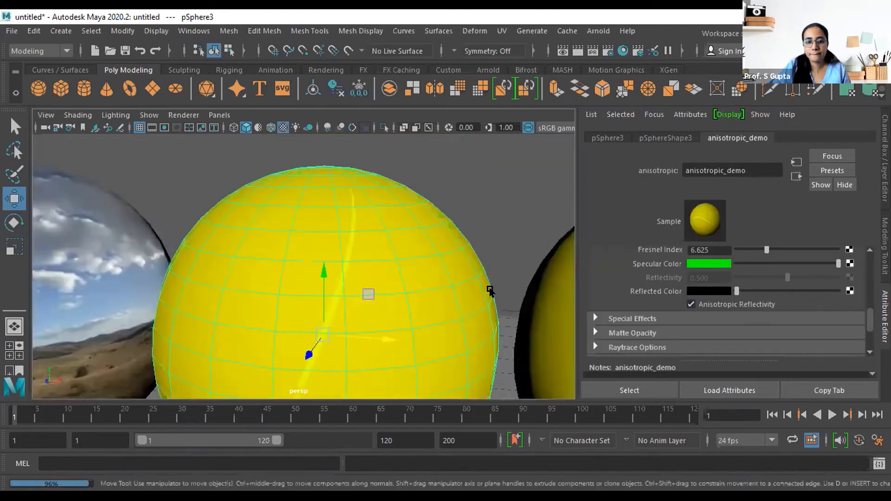
scroll(489, 291, down, 5)
Switch Anisotropic Reflectivity off and back on for anisotropic_demo while viewing the sphere from different angles.
click(691, 304)
alt+drag(398, 338, 416, 334)
click(691, 304)
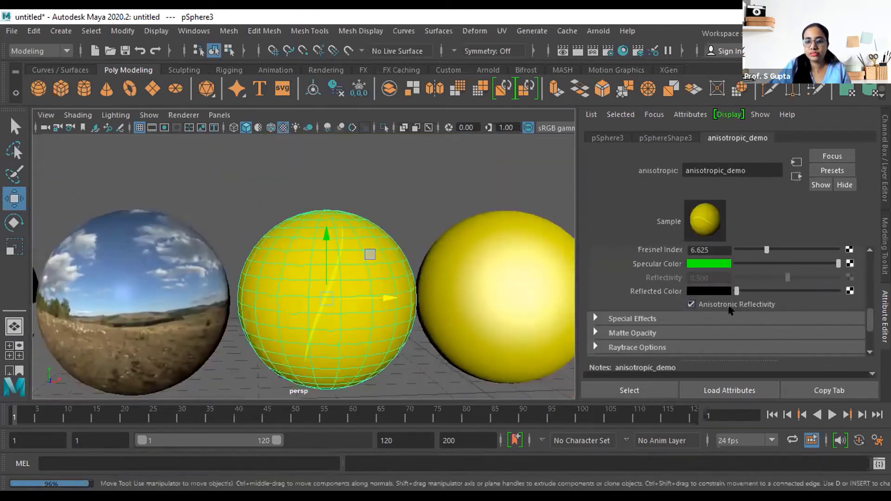
scroll(316, 346, up, 5)
alt+drag(322, 350, 483, 327)
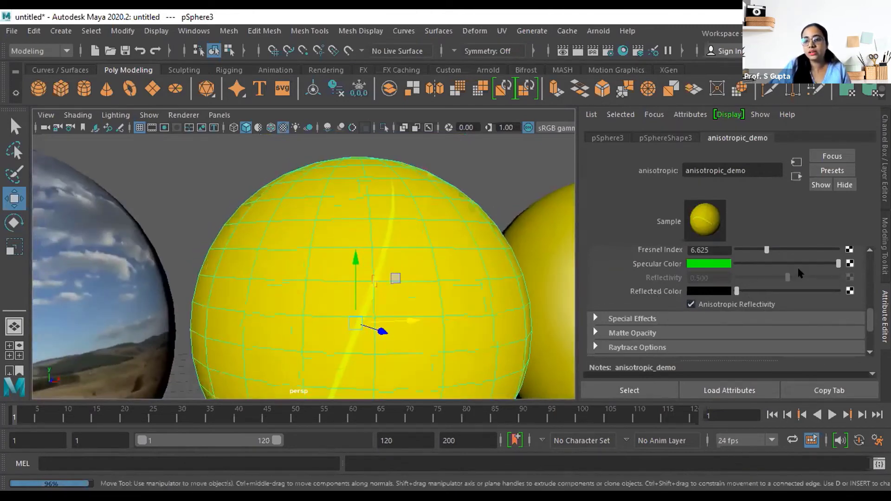
Set anisotropic_demo's Reflectivity to 0.766 with Anisotropic Reflectivity temporarily disabled, and re-enable that option.
click(690, 304)
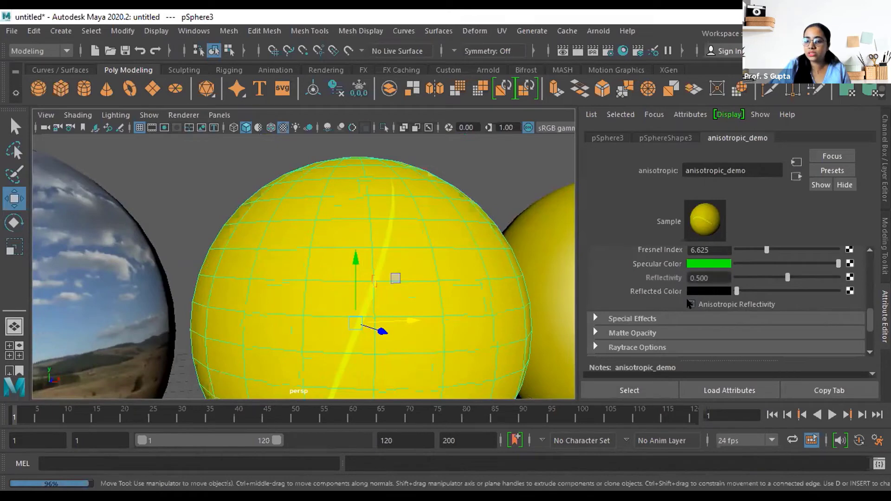
drag(786, 278, 810, 279)
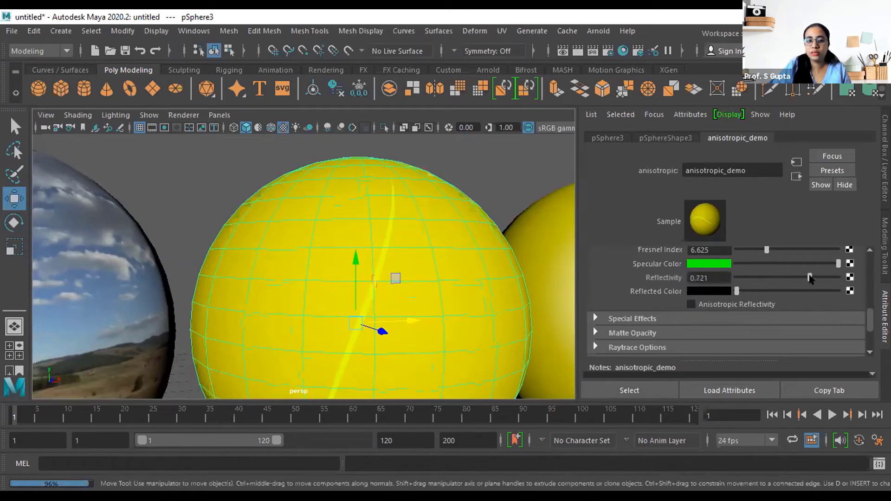
click(691, 304)
Select the yellow Phong sphere next to the anisotropic one and show phong_demo's Specular Shading attributes.
alt+right_drag(398, 274, 394, 338)
alt+middle_drag(556, 310, 453, 308)
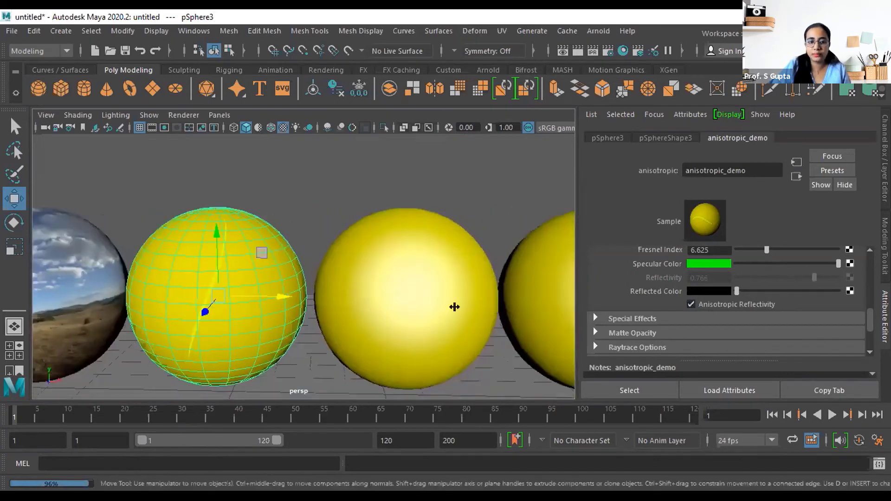
click(453, 308)
click(712, 139)
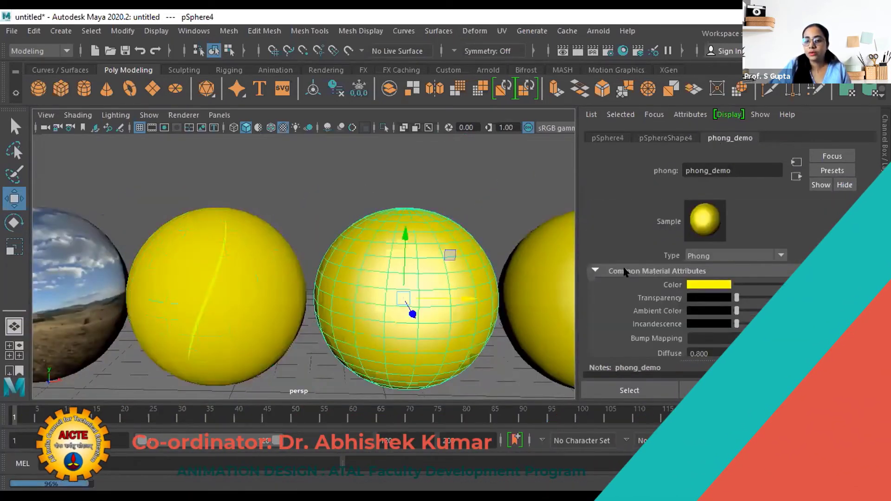
scroll(687, 287, down, 5)
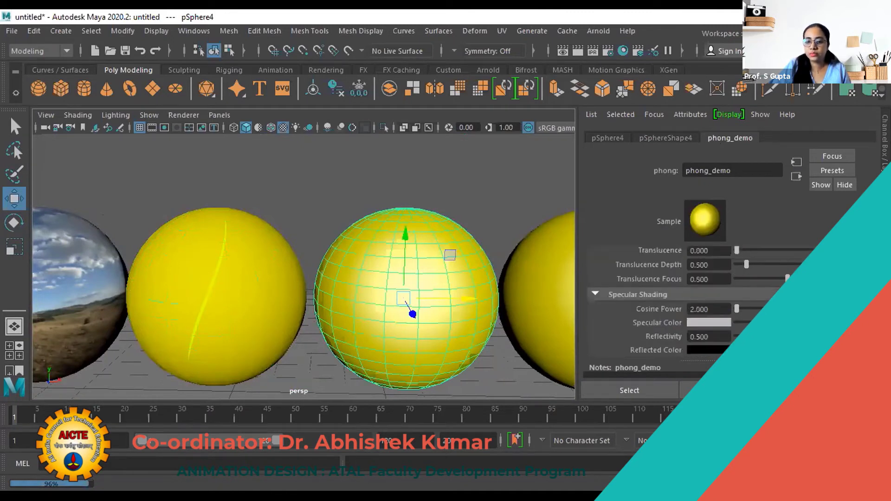
scroll(714, 306, down, 2)
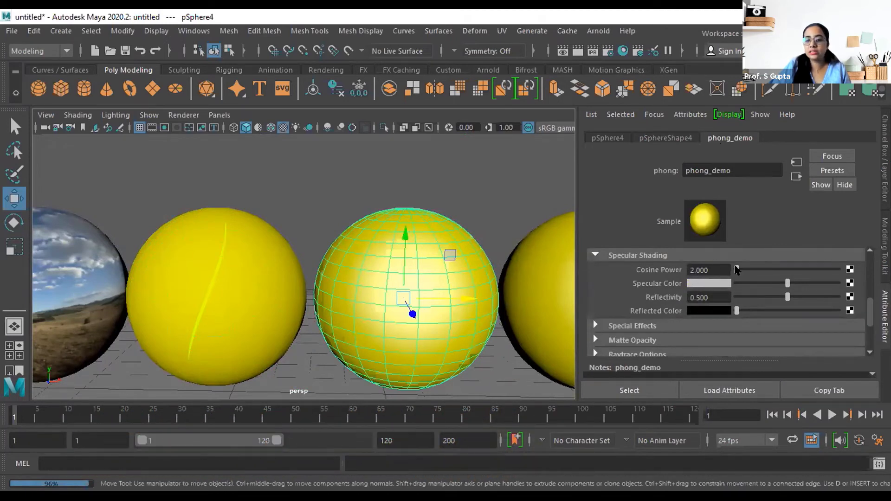
Set phong_demo's Cosine Power to 2.636.
mouse_move(740, 270)
mouse_down()
mouse_move(812, 270)
mouse_move(737, 270)
mouse_up()
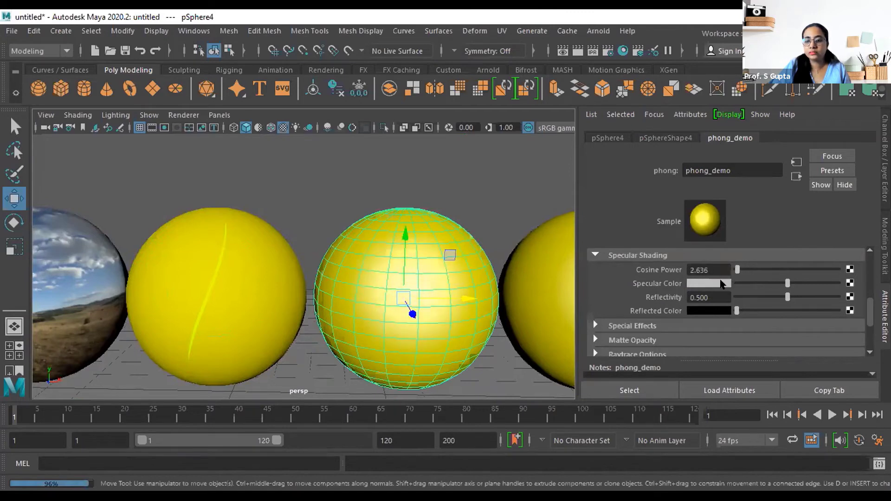
Select the neighbouring PhongE sphere and set phongE_demo's Highlight Size to 0.558 and Roughness to 0.506.
alt+middle_drag(491, 350, 360, 348)
click(510, 329)
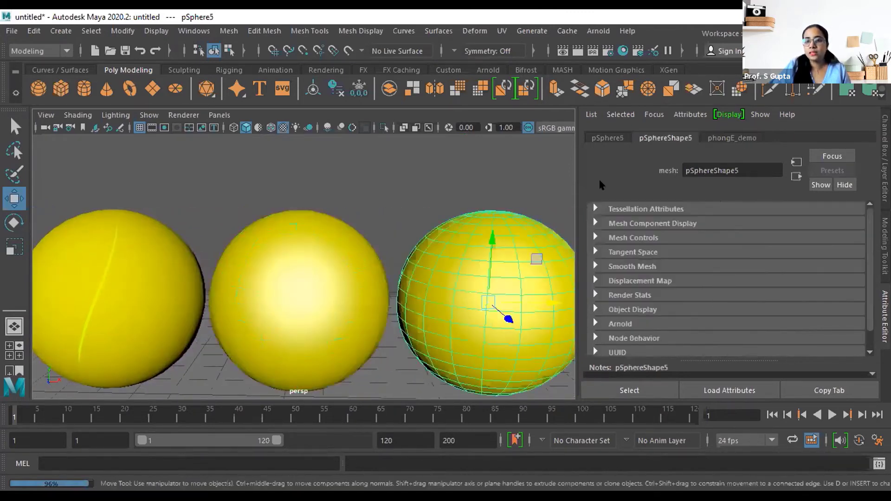
click(732, 139)
scroll(696, 299, down, 5)
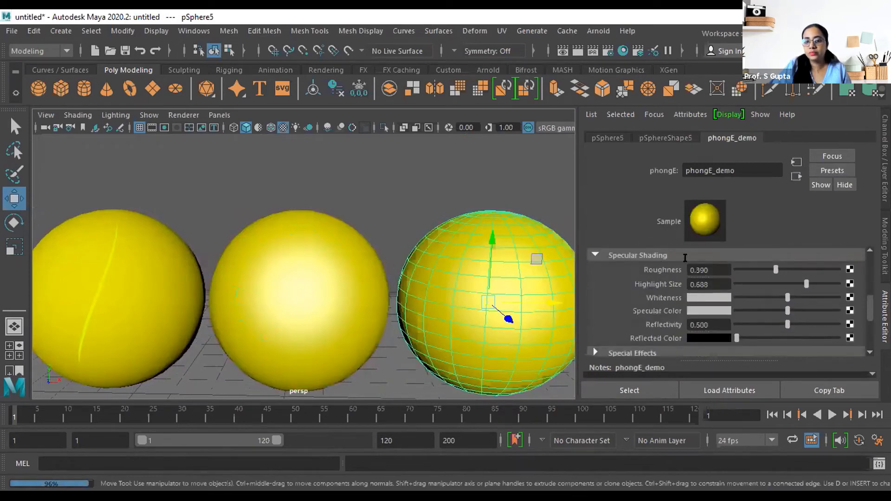
mouse_move(805, 284)
mouse_down()
mouse_move(781, 284)
mouse_move(791, 283)
mouse_up()
scroll(228, 289, down, 3)
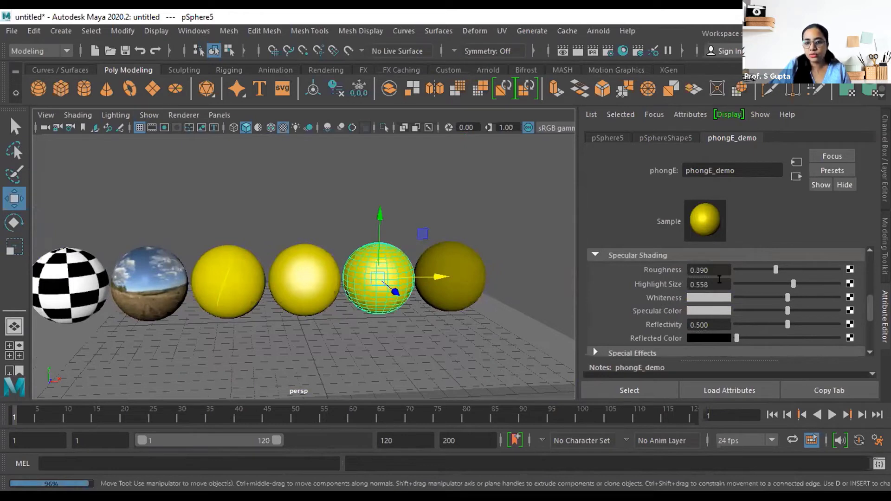
mouse_move(774, 269)
mouse_down()
mouse_move(761, 269)
mouse_move(787, 269)
mouse_up()
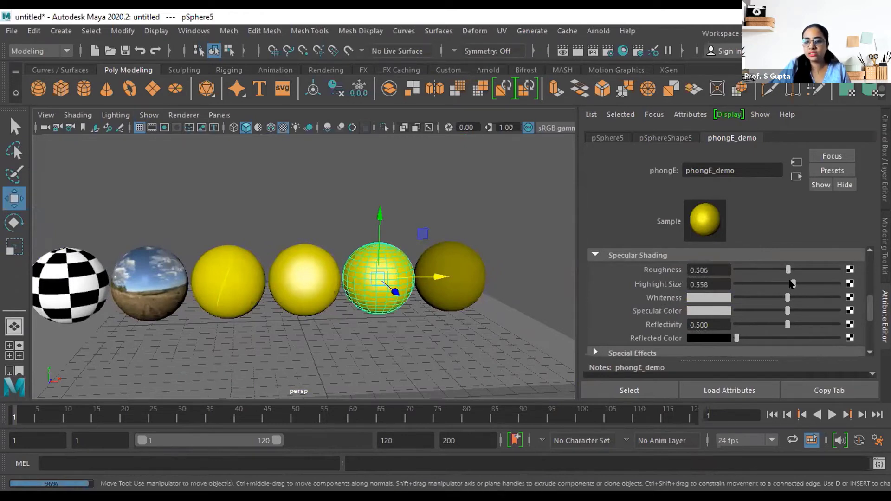
Compare the material attributes of the Blinn, anisotropic and Phong spheres by selecting each one in turn.
click(134, 287)
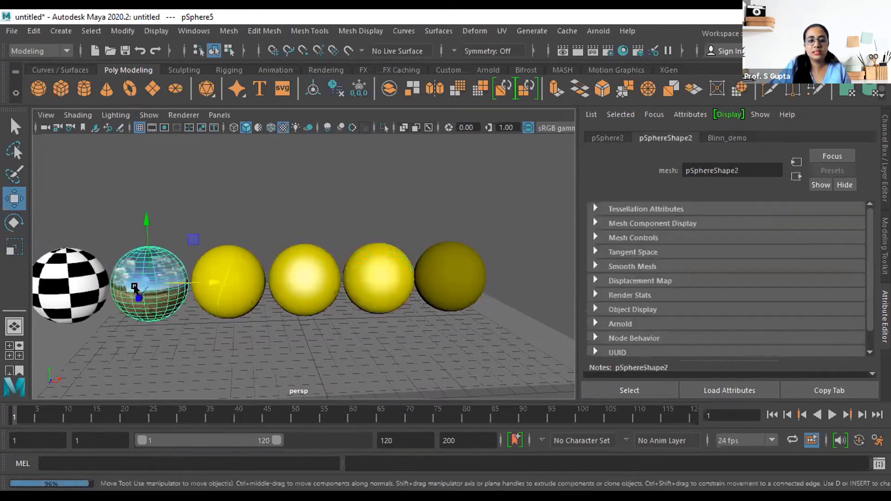
click(727, 138)
click(229, 291)
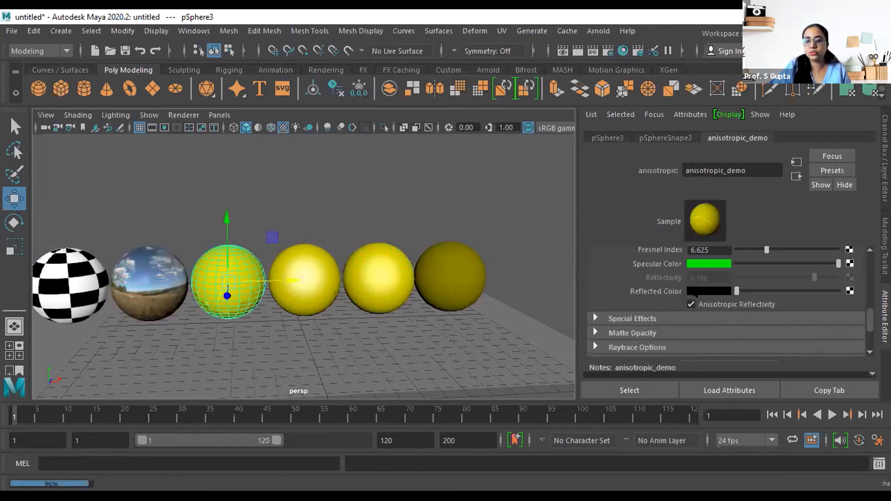
scroll(678, 258, up, 3)
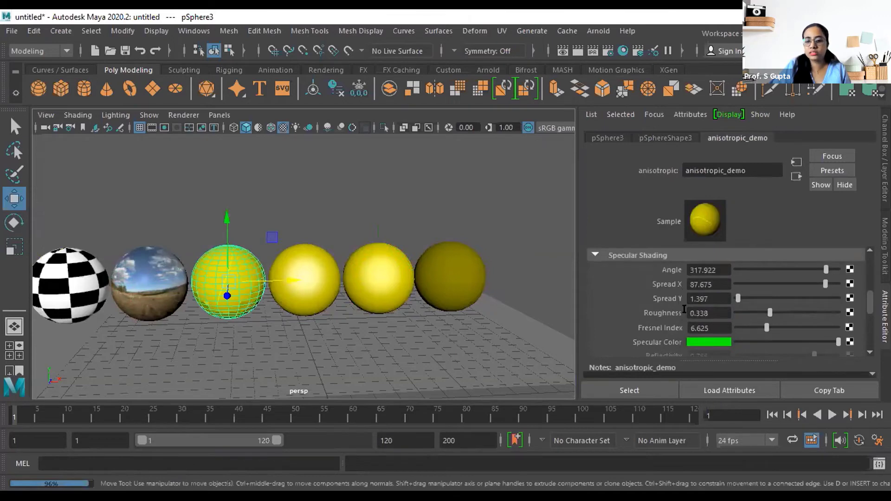
click(327, 278)
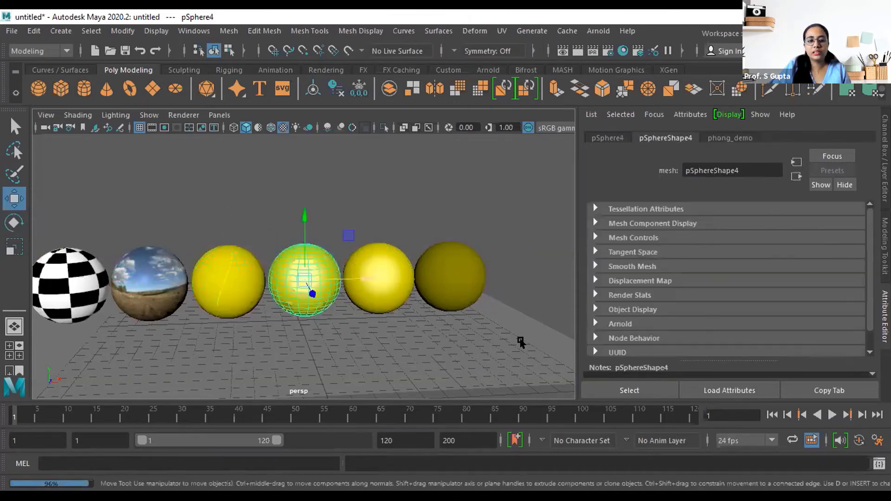
click(730, 138)
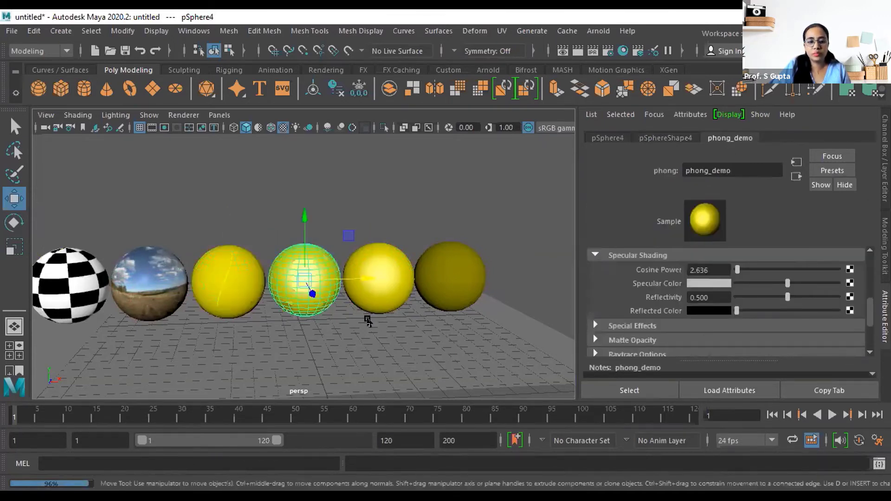
Reselect the PhongE sphere, set phongE_demo's Highlight Size to 0.812, darken Whiteness strongly and lower Specular Color slightly.
alt+right_drag(368, 317, 471, 298)
click(469, 306)
alt+middle_drag(466, 339, 390, 331)
click(721, 138)
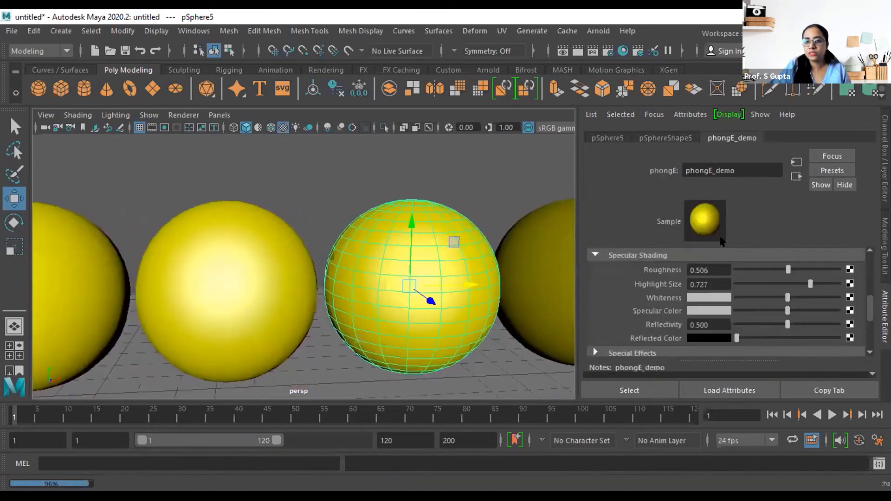
drag(797, 282, 783, 323)
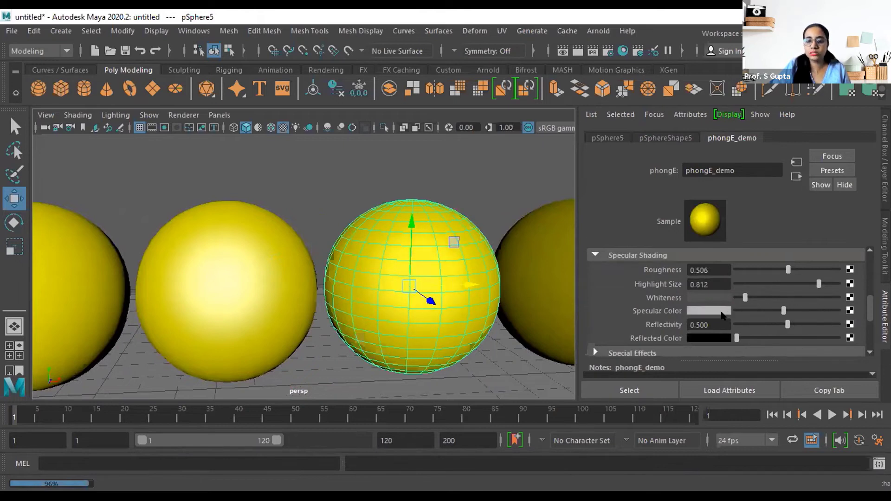
Change phongE_demo's Specular Color to yellow and its Whiteness to red, and reduce the brightness of both colors.
click(720, 313)
click(681, 303)
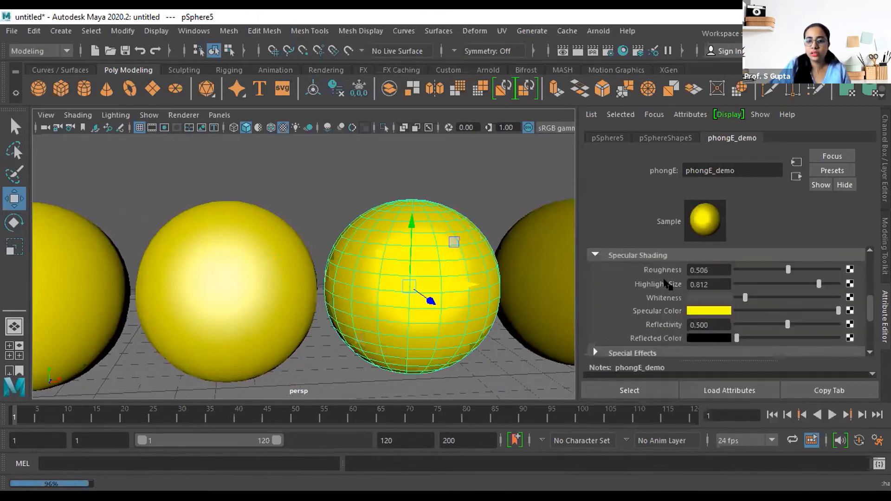
click(707, 297)
click(659, 262)
drag(833, 297, 774, 303)
drag(835, 311, 803, 311)
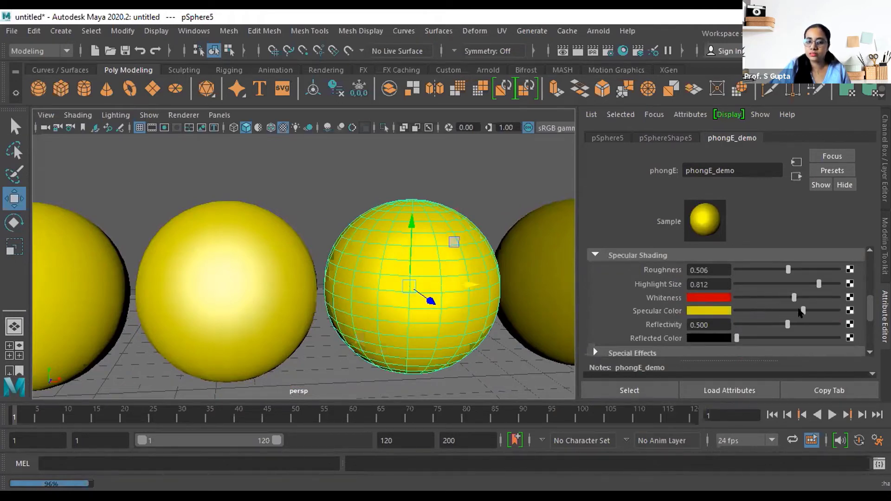
Check the PhongE highlight with the sphere deselected, and show the aiStandardSurface1 attributes of the dark yellow end sphere.
alt+drag(459, 293, 390, 329)
click(392, 330)
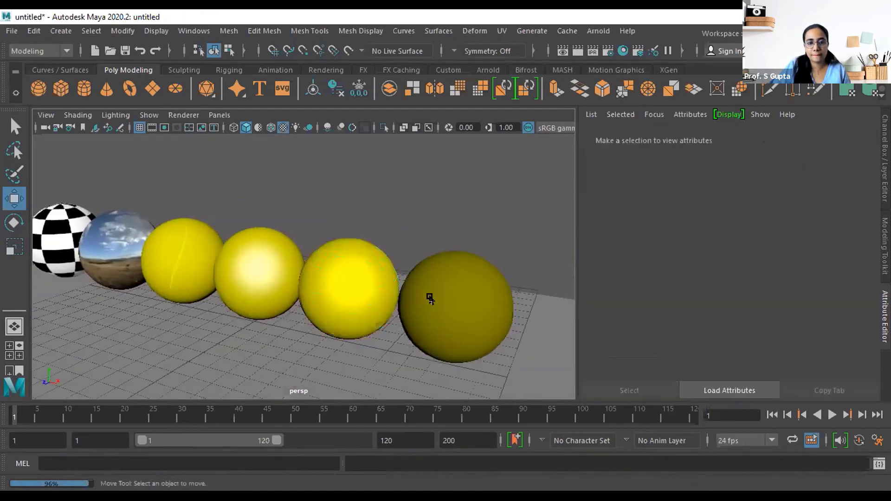
click(461, 300)
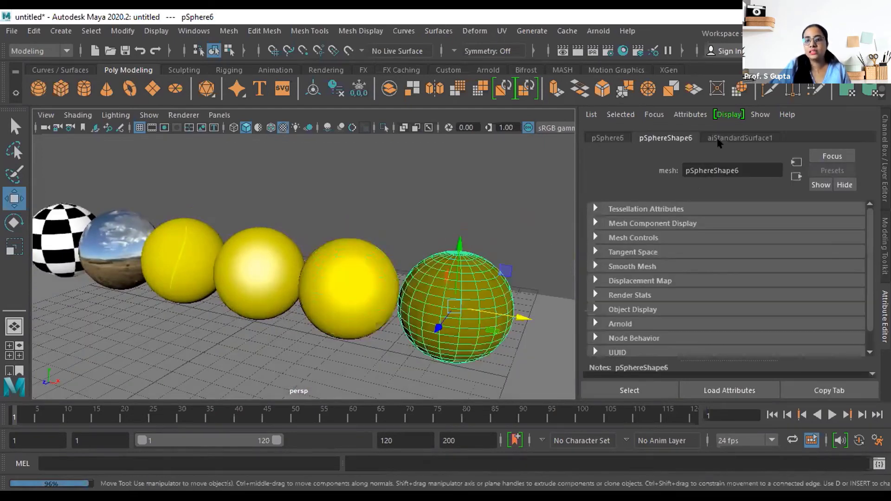
click(720, 138)
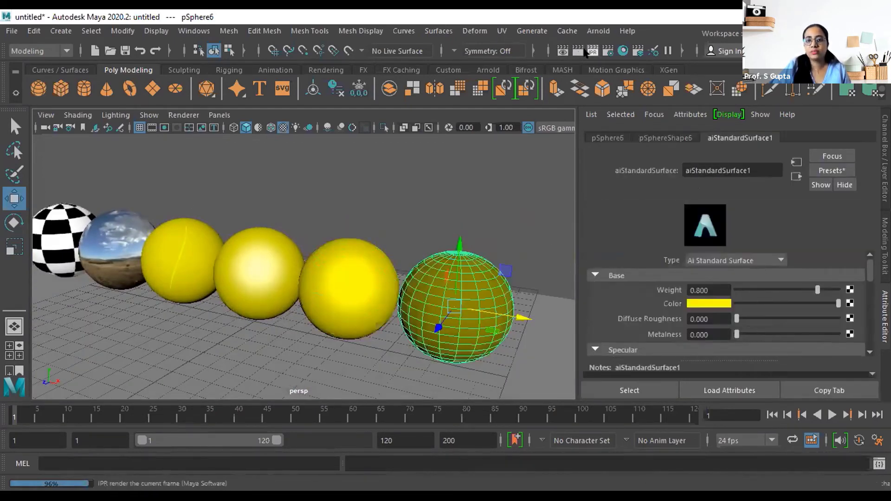
Switch the renderer from Maya Software to Arnold Renderer in the Render Settings and close them.
click(610, 49)
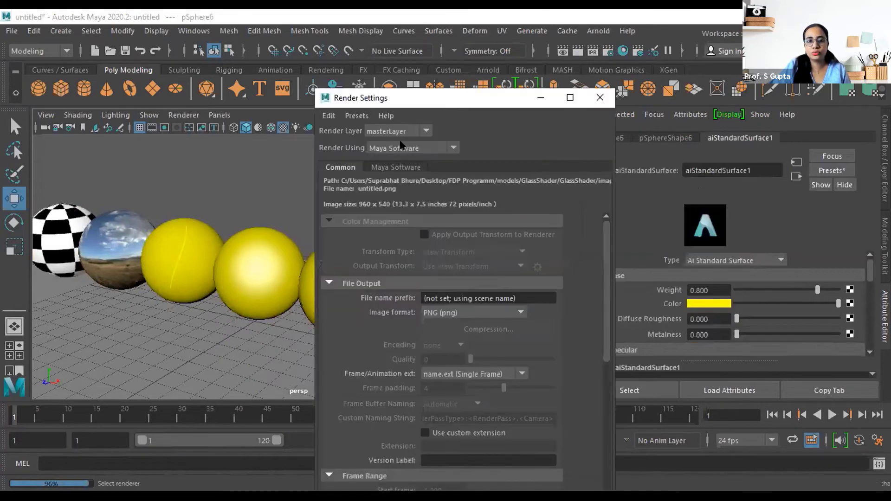
click(398, 148)
click(404, 201)
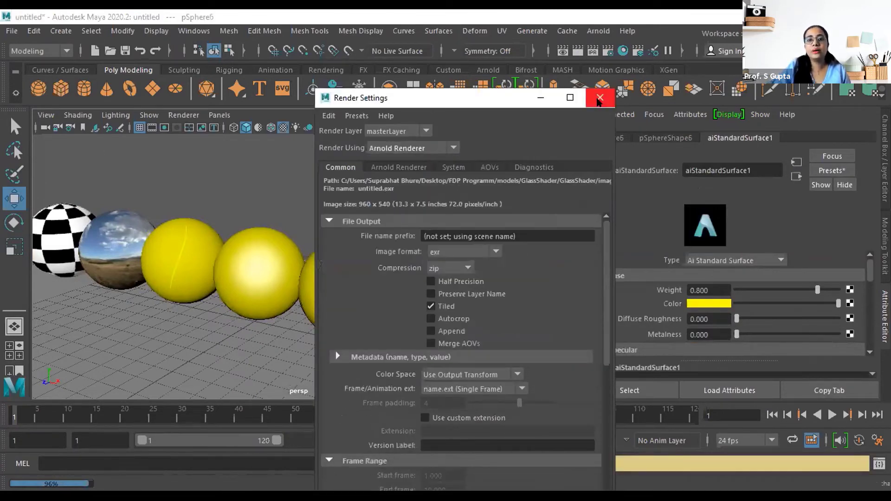
click(600, 97)
Deselect the end sphere and frame the whole row of six spheres on the ground plane.
click(488, 204)
scroll(437, 288, down, 5)
alt+drag(423, 328, 468, 225)
scroll(382, 294, up, 3)
scroll(280, 310, down, 4)
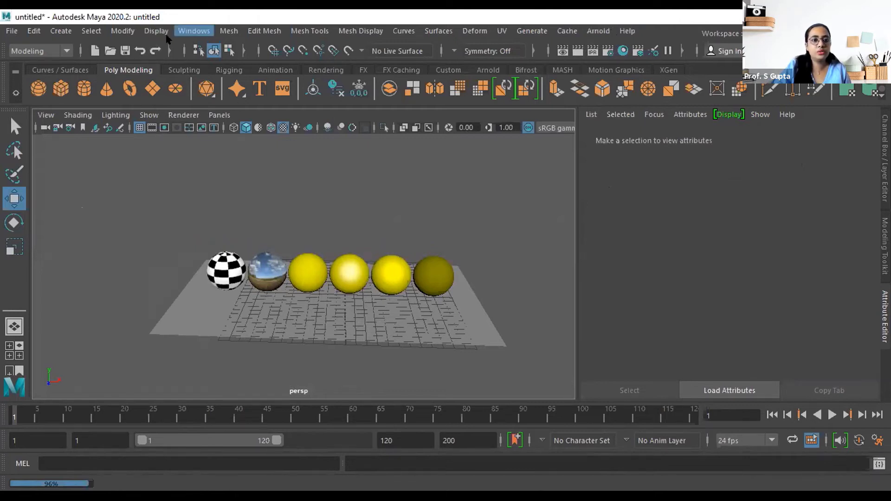
Examine the load status of the Arnold plug-in mtoa.mll in the Plug-in Manager, and close the manager.
click(193, 30)
mouse_move(286, 155)
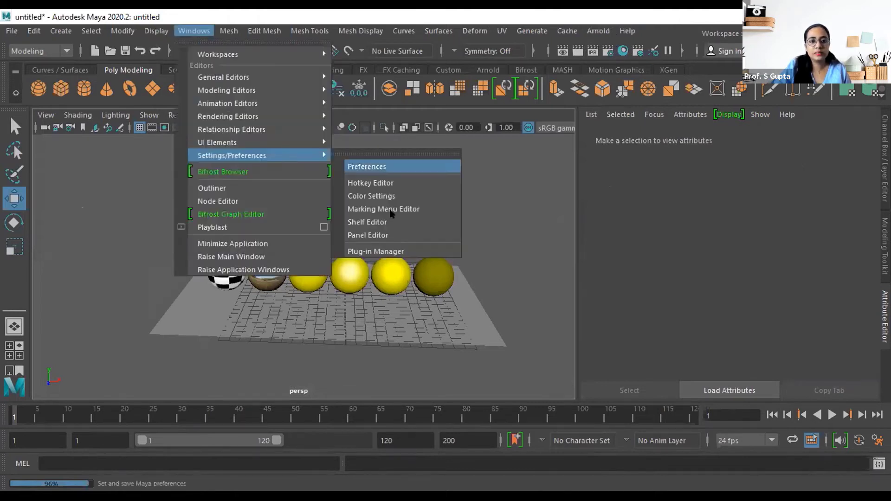
click(393, 248)
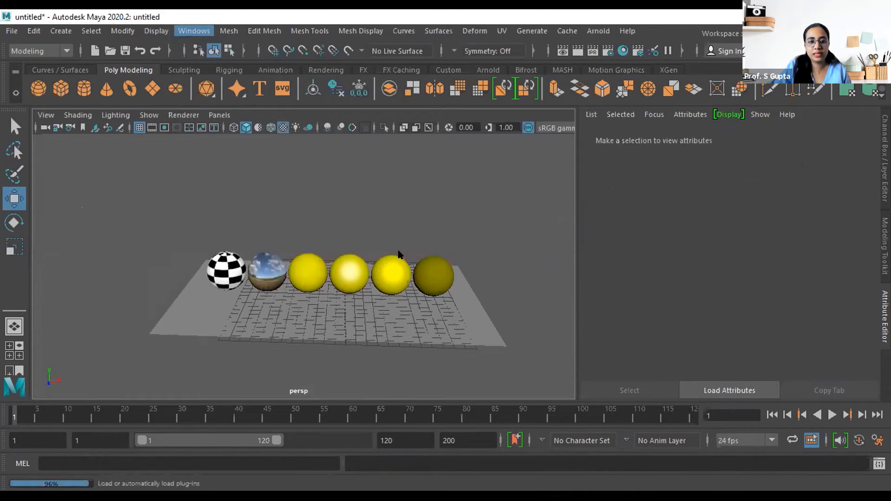
drag(481, 179, 443, 86)
scroll(371, 240, down, 12)
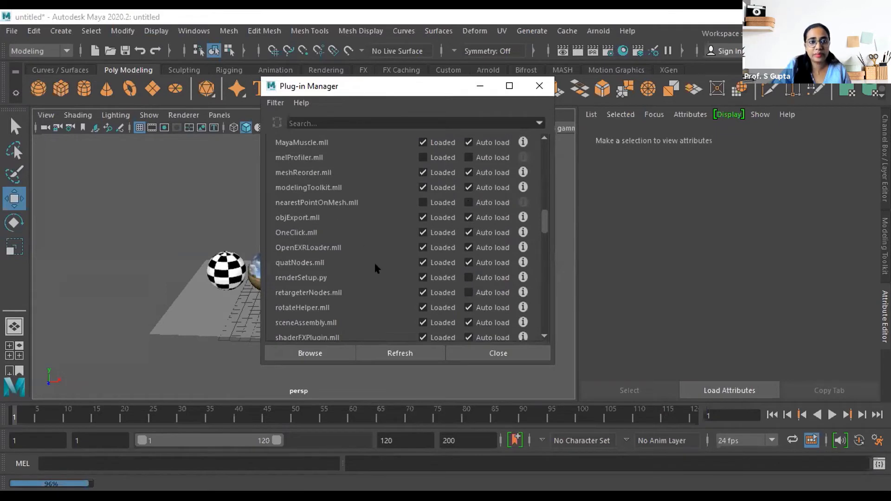
scroll(376, 268, down, 3)
scroll(376, 268, down, 3)
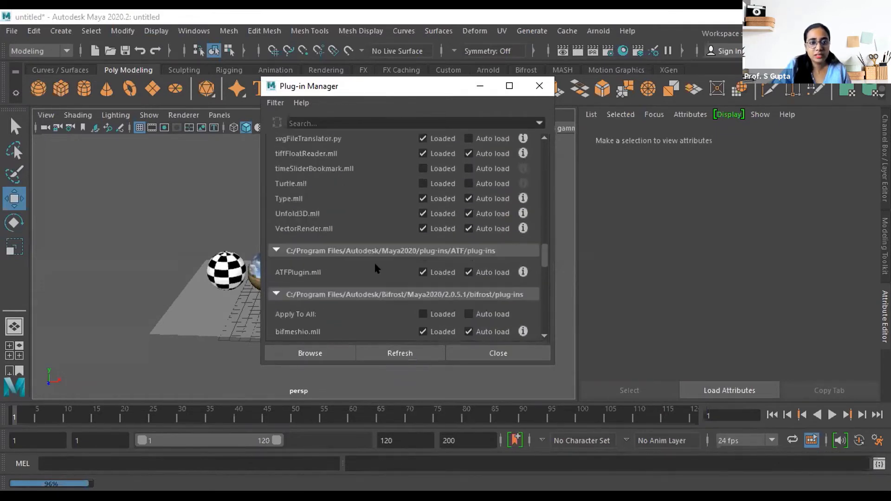
scroll(376, 268, down, 3)
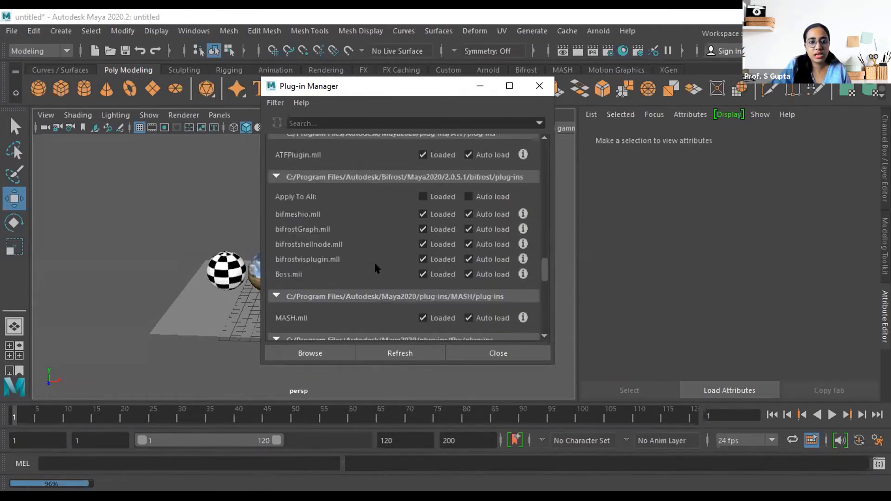
scroll(376, 268, down, 3)
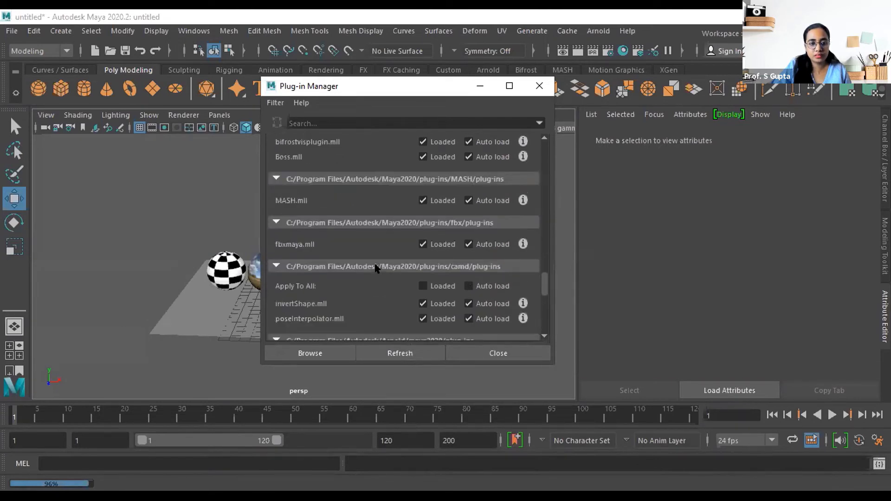
scroll(376, 269, down, 3)
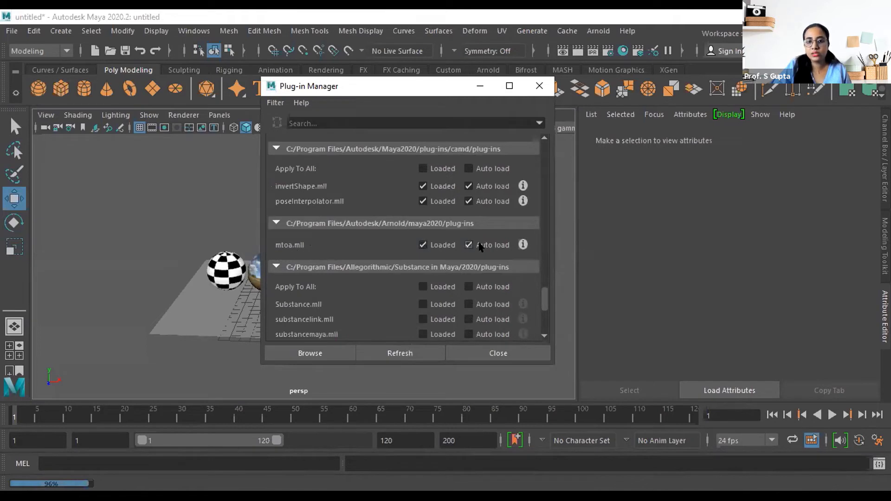
click(477, 354)
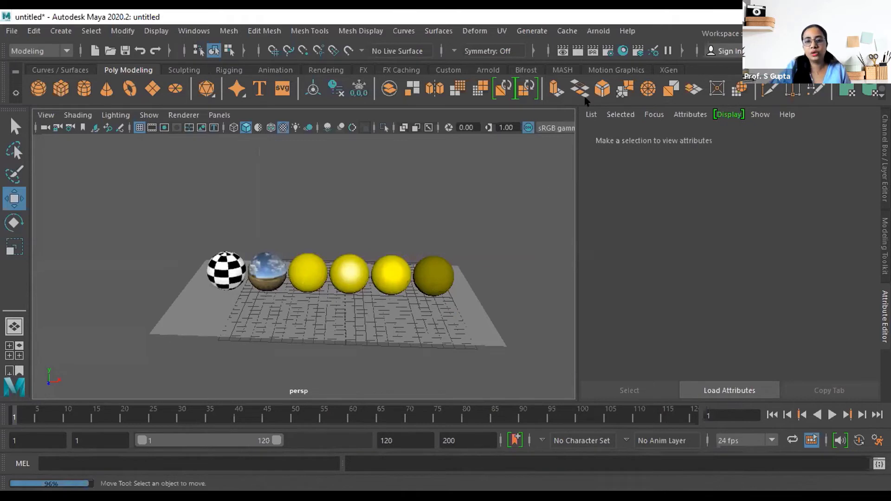
Unload the Arnold plug-in mtoa.mll with its Auto load disabled, and close the Plug-in Manager.
click(193, 31)
mouse_move(272, 160)
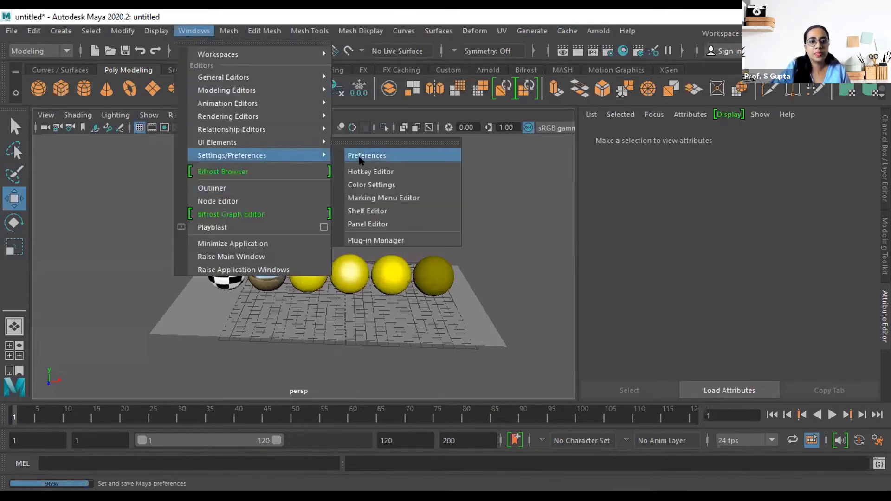
click(370, 241)
click(421, 240)
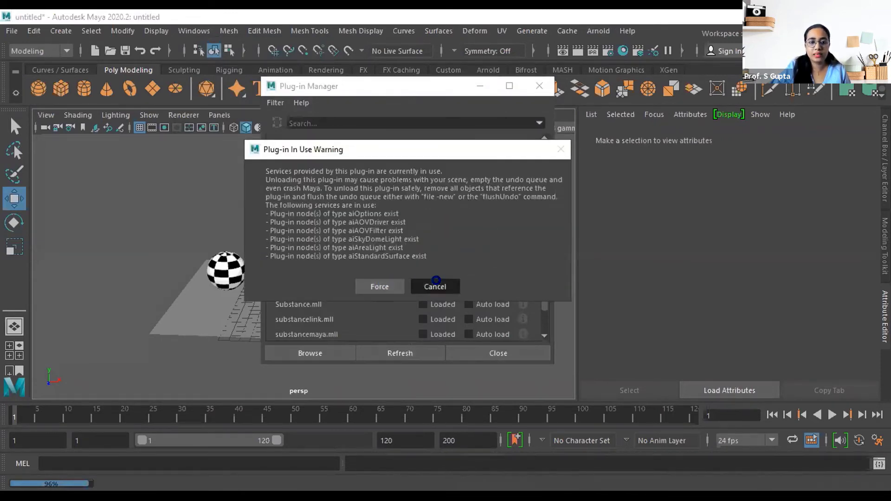
click(432, 286)
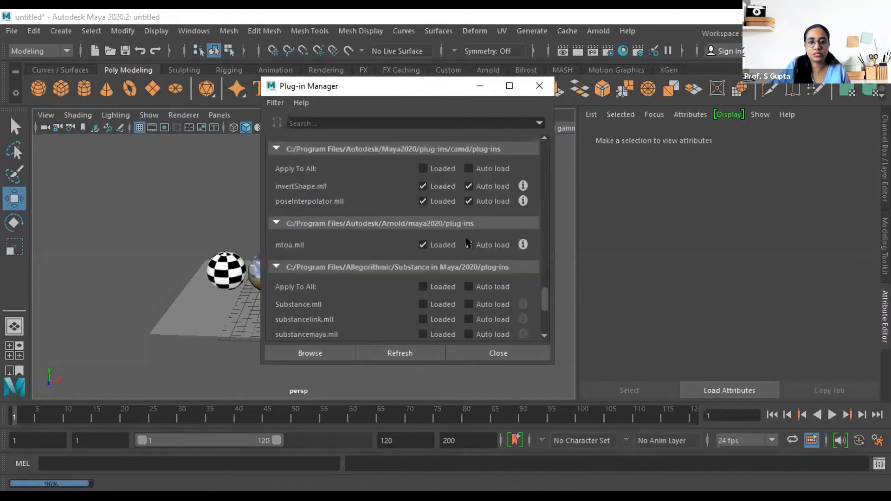
click(422, 244)
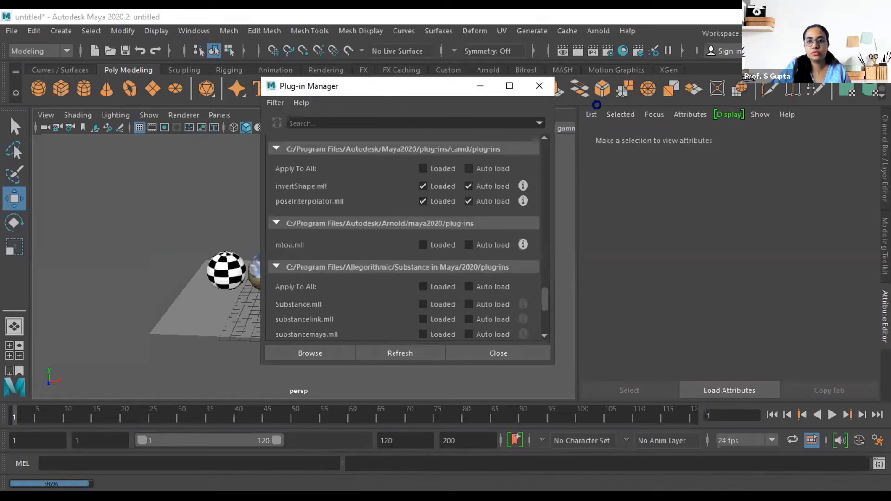
click(499, 354)
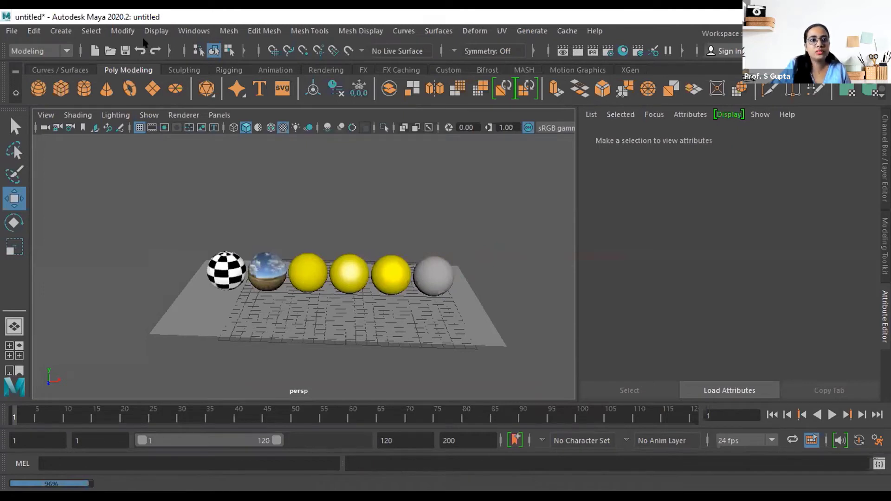
Reopen the Plug-in Manager and dismiss the fatal error dialog.
click(194, 31)
mouse_move(284, 154)
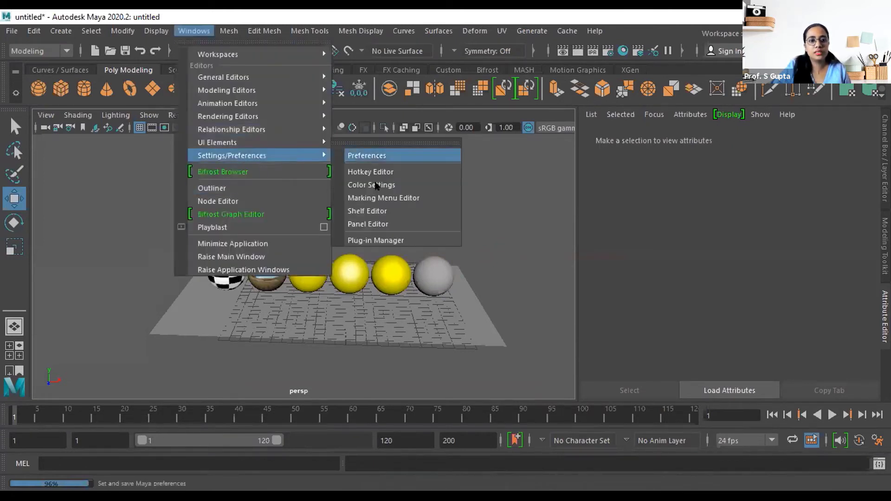
click(380, 240)
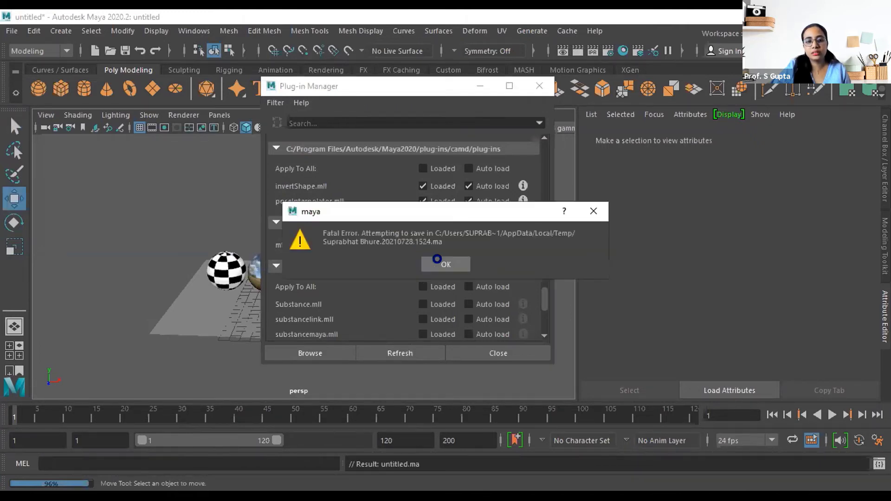
click(444, 261)
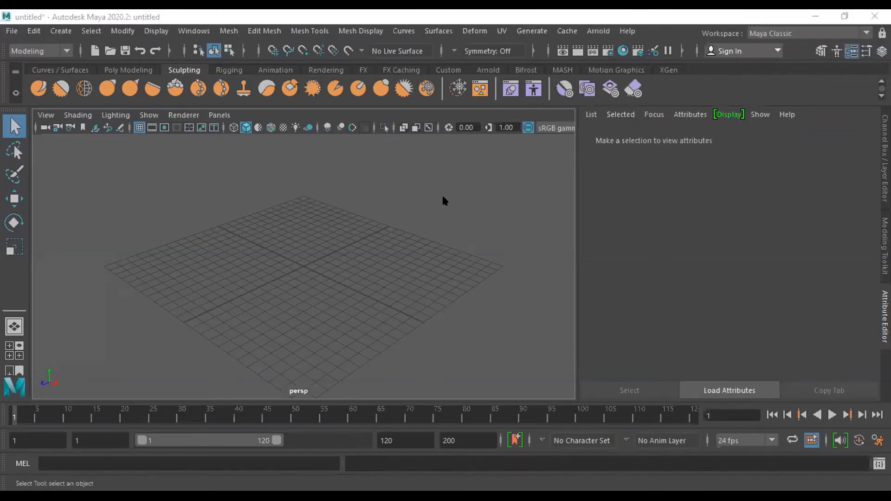
scroll(332, 308, up, 2)
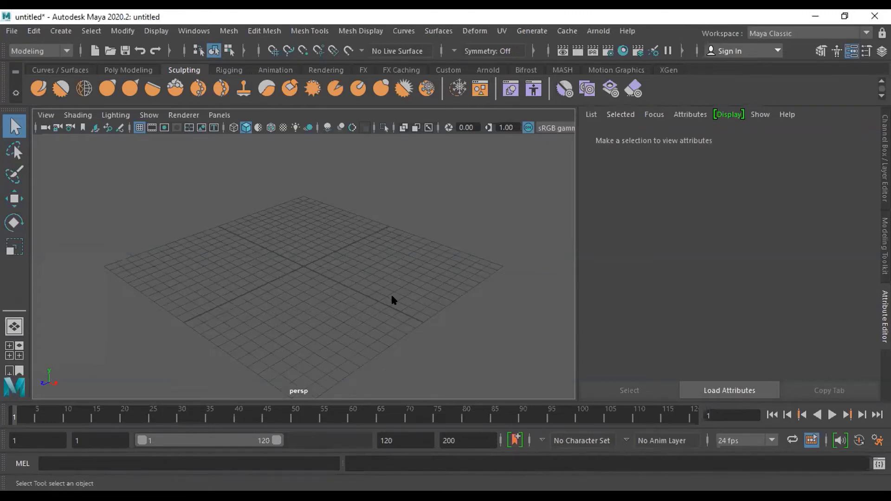
alt+drag(412, 304, 393, 205)
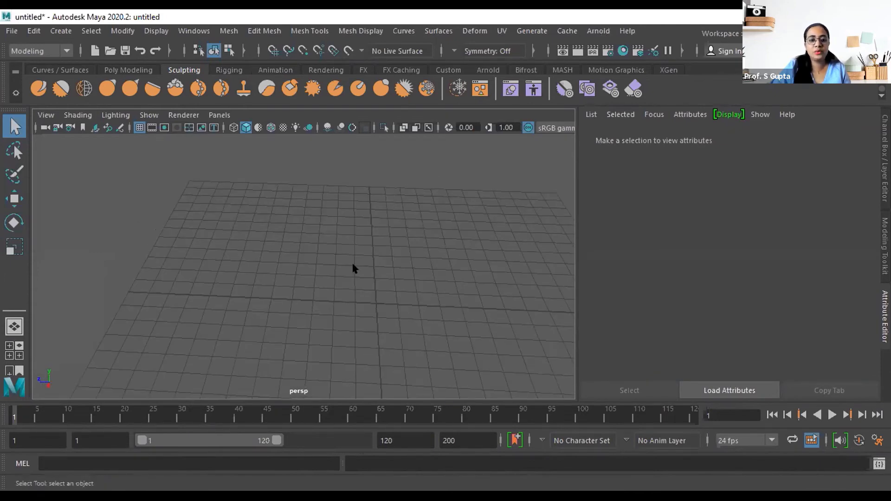
mouse_move(308, 300)
alt+mouse_down()
mouse_move(324, 294)
mouse_move(374, 313)
mouse_move(435, 284)
mouse_move(408, 285)
alt+mouse_up()
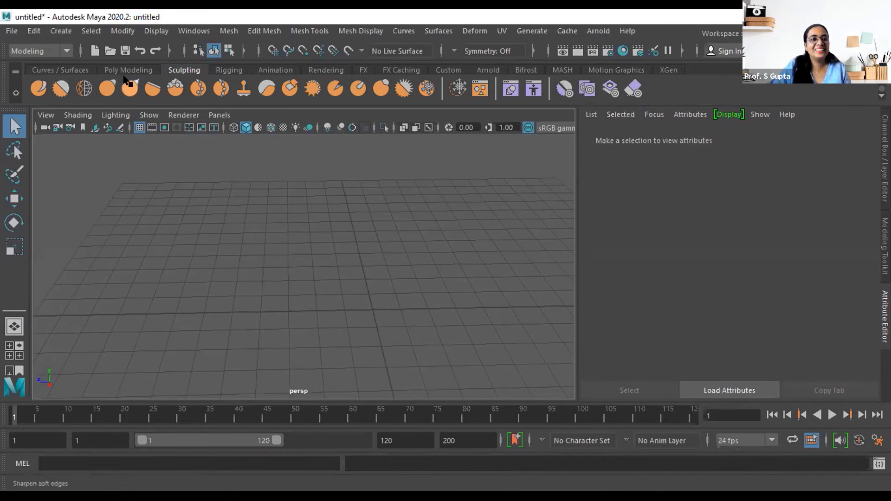
click(128, 70)
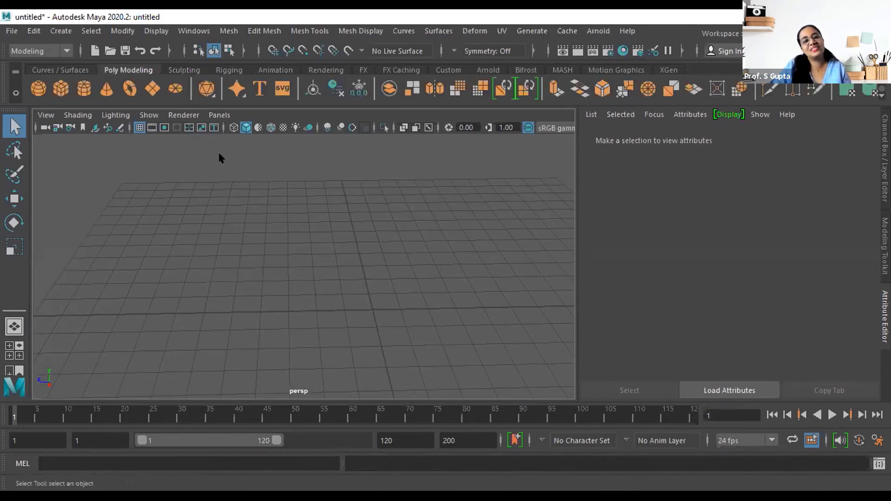
click(12, 31)
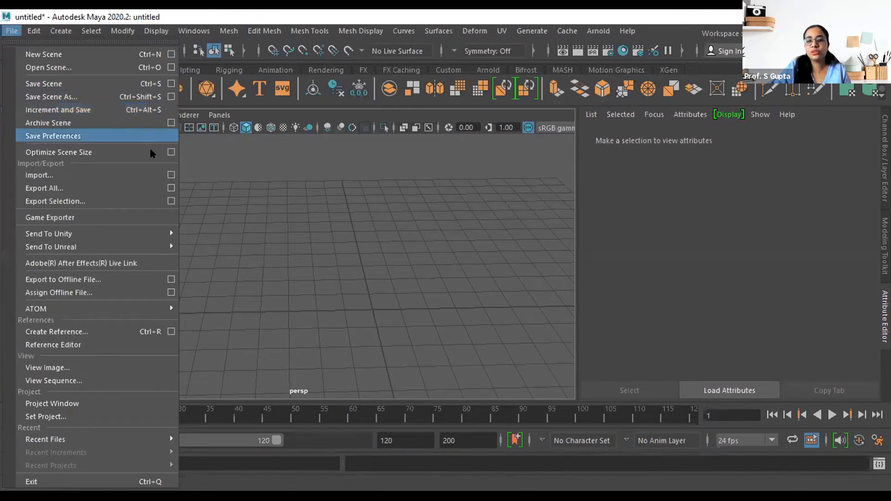
click(396, 284)
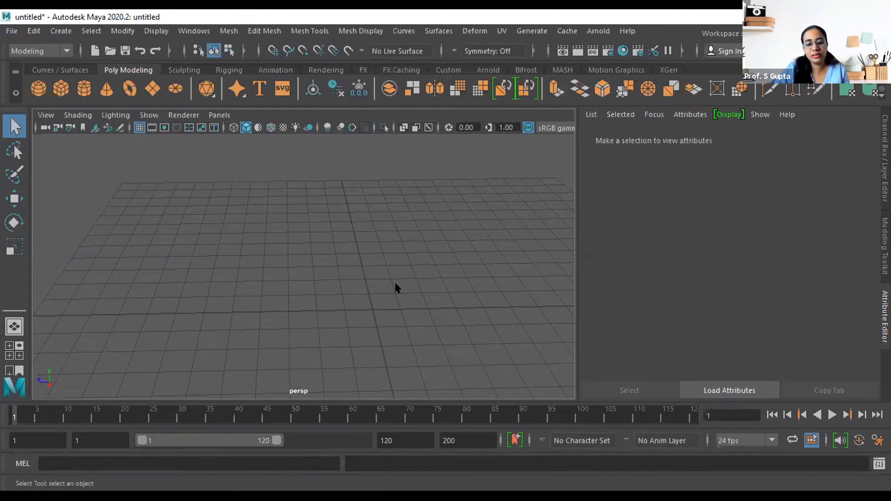
scroll(396, 290, down, 5)
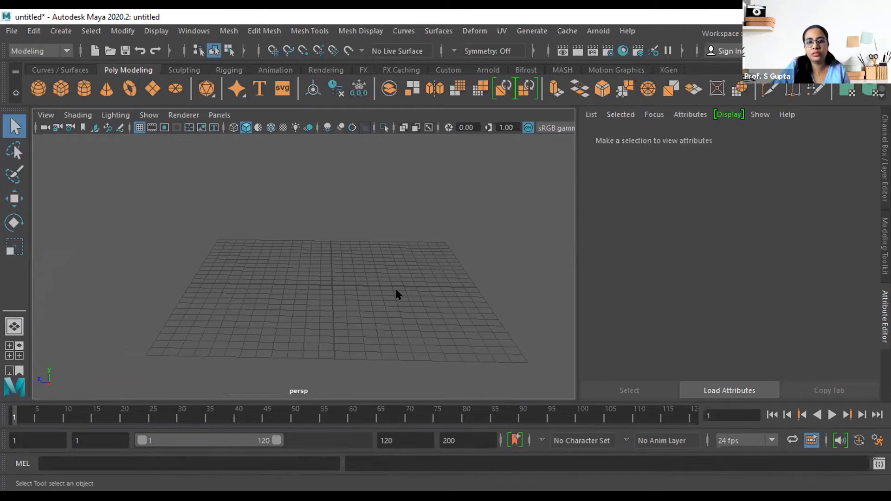
scroll(380, 314, up, 4)
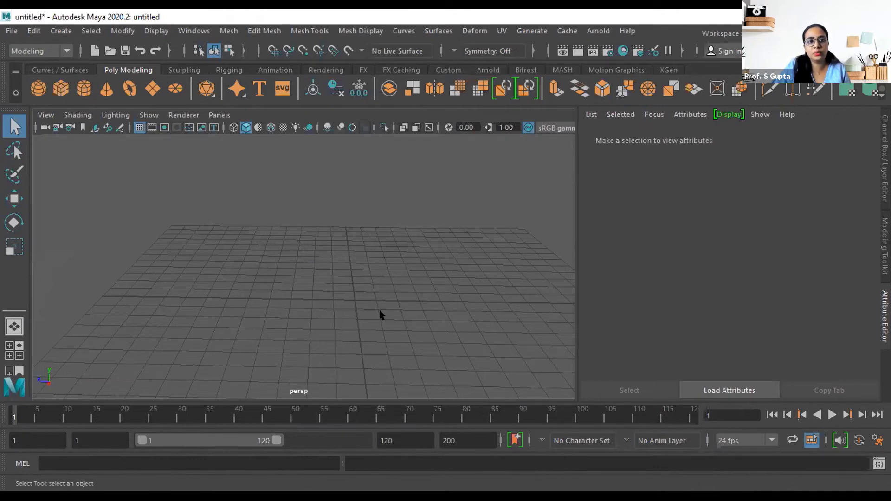
alt+drag(381, 315, 399, 335)
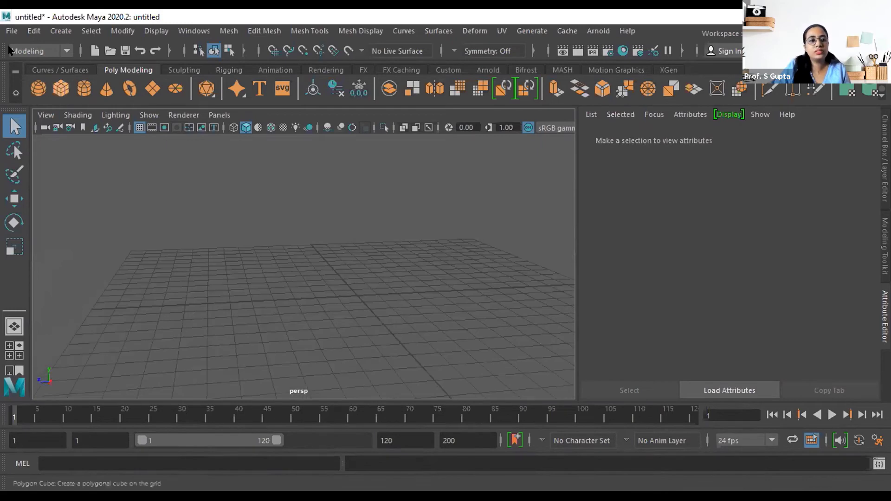
click(11, 30)
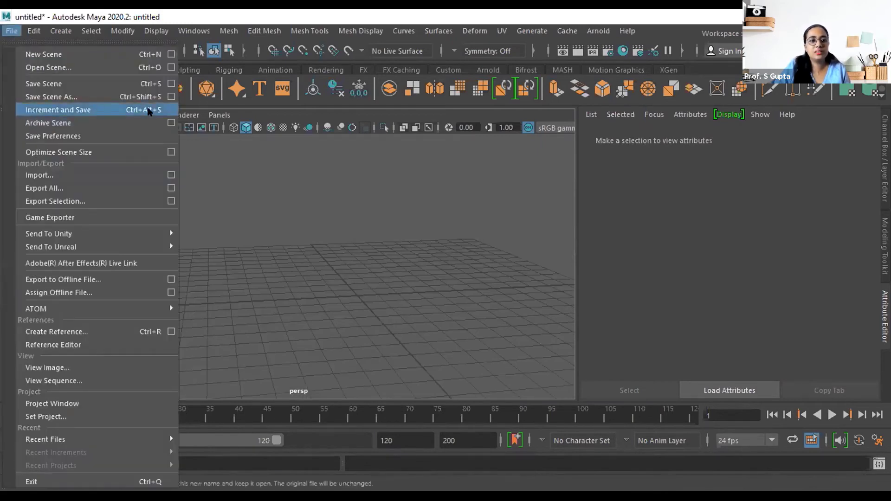
click(402, 298)
scroll(403, 299, down, 4)
alt+drag(457, 310, 436, 305)
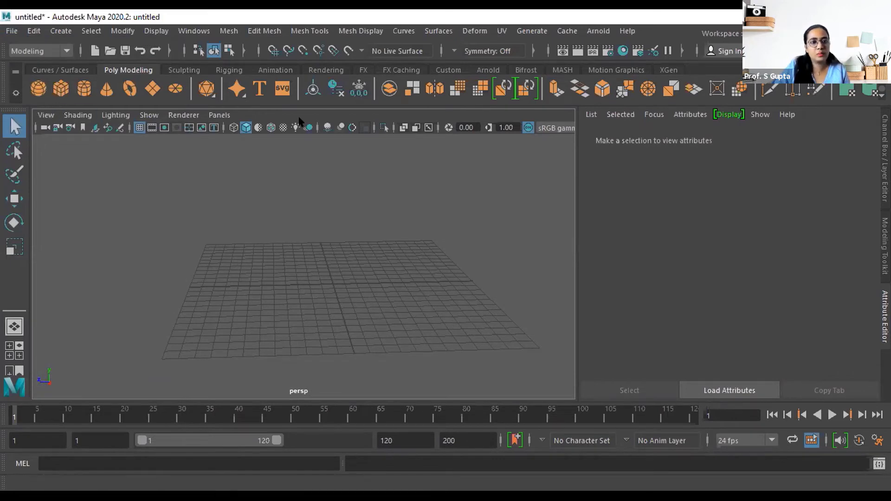
Create a polygon plane at the origin and scale it uniformly beyond the grid as a ground.
click(153, 89)
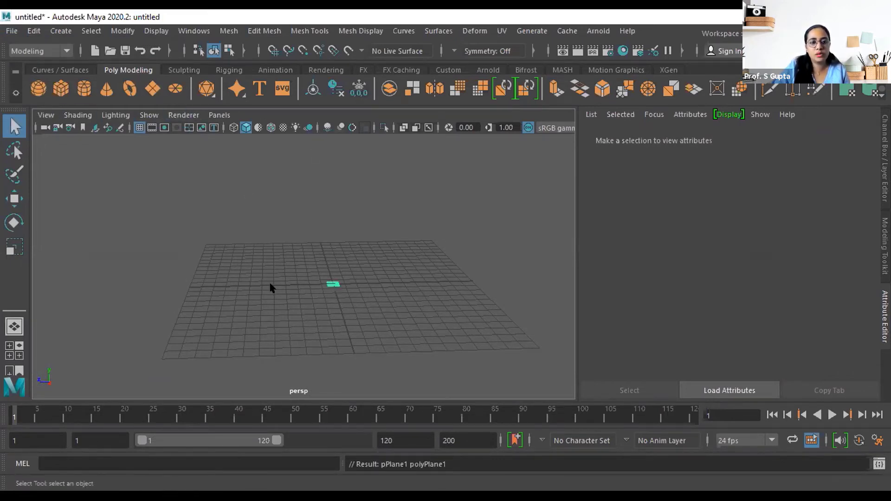
key(r)
drag(333, 283, 534, 371)
Create a polygon sphere, scale it up uniformly and raise it above the ground plane to a height of about 11.2 cm.
click(39, 89)
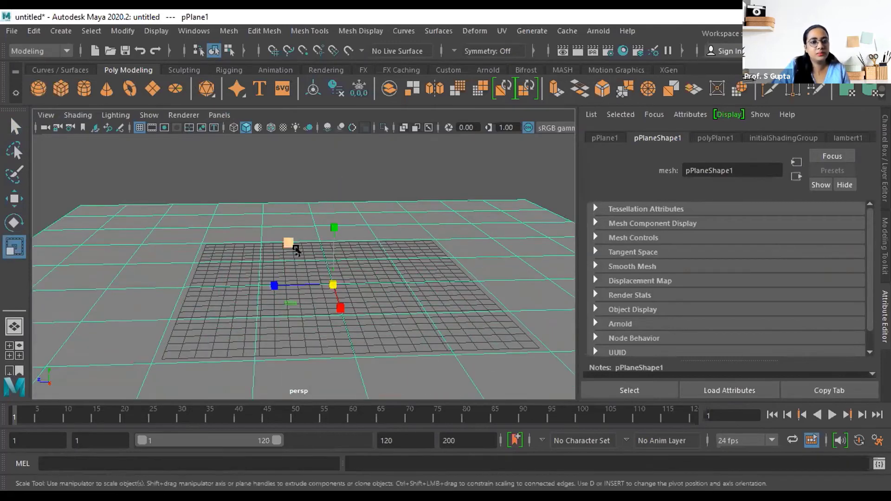
key(w)
drag(320, 228, 317, 186)
key(r)
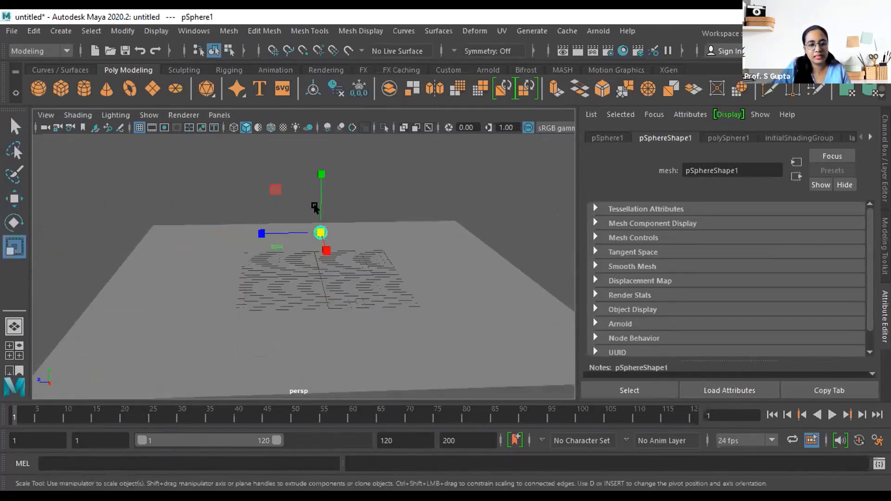
drag(320, 233, 442, 263)
key(w)
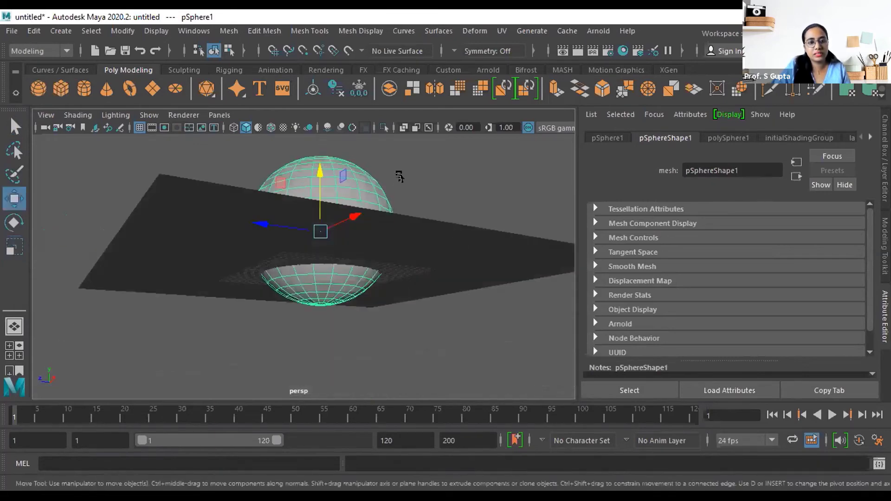
click(419, 225)
click(308, 175)
drag(319, 174, 319, 144)
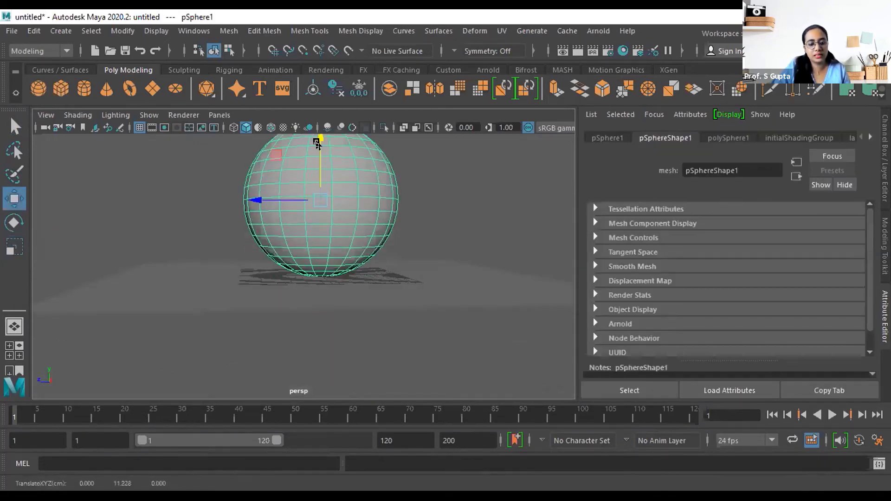
Scale the sphere down slightly, lower it to rest on the ground plane, and deselect it.
key(r)
drag(313, 197, 271, 194)
alt+drag(351, 247, 365, 266)
key(w)
drag(314, 164, 314, 196)
click(471, 193)
alt+drag(472, 193, 396, 246)
scroll(396, 246, up, 5)
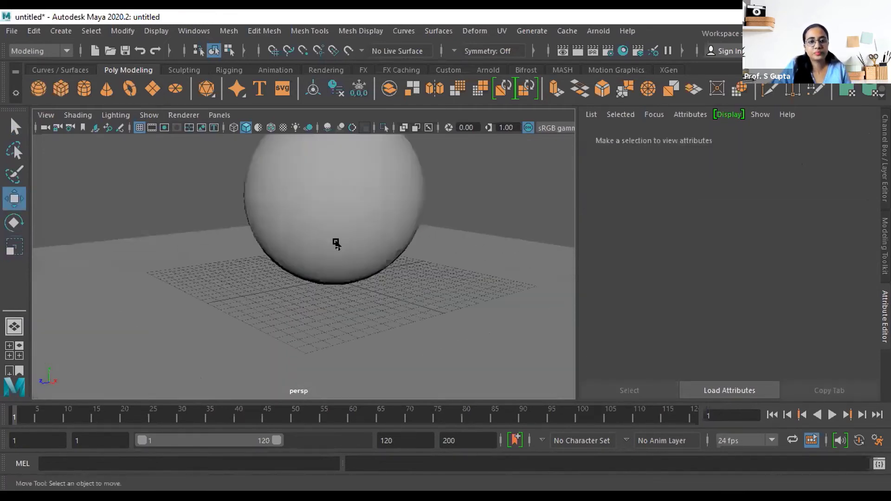
click(478, 239)
alt+drag(477, 238, 462, 249)
scroll(533, 196, up, 3)
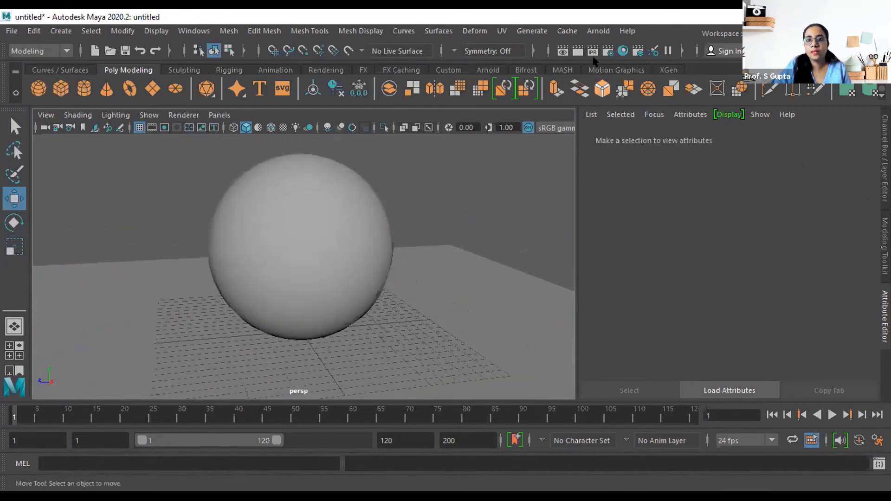
click(183, 32)
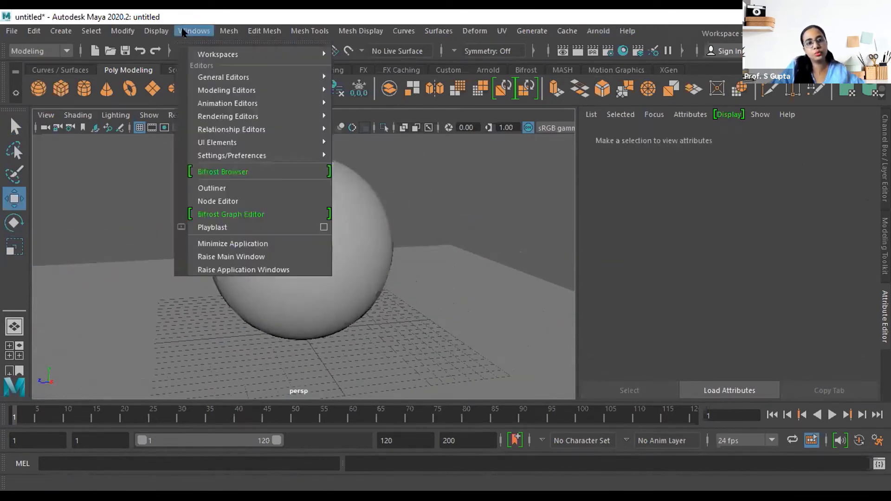
mouse_move(256, 155)
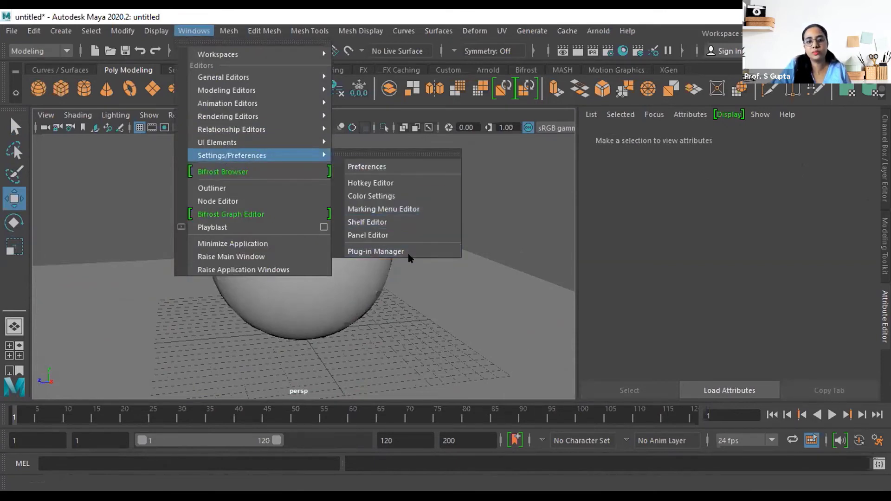
click(529, 222)
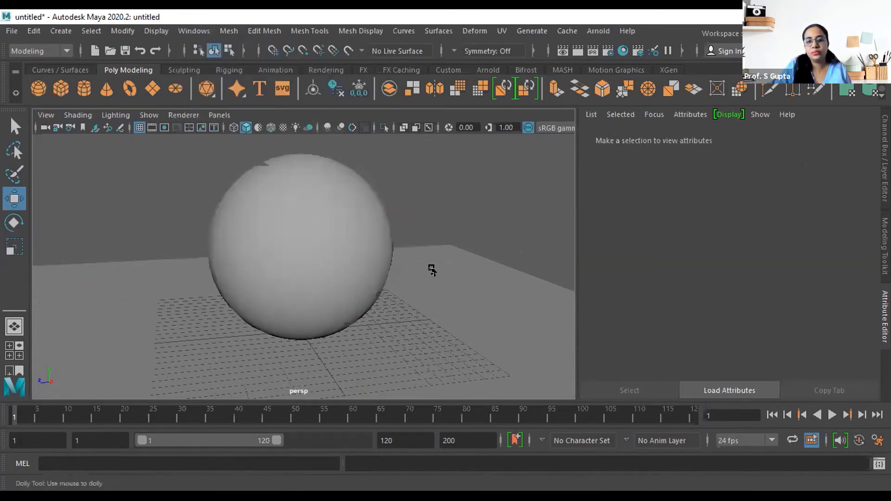
scroll(431, 269, down, 5)
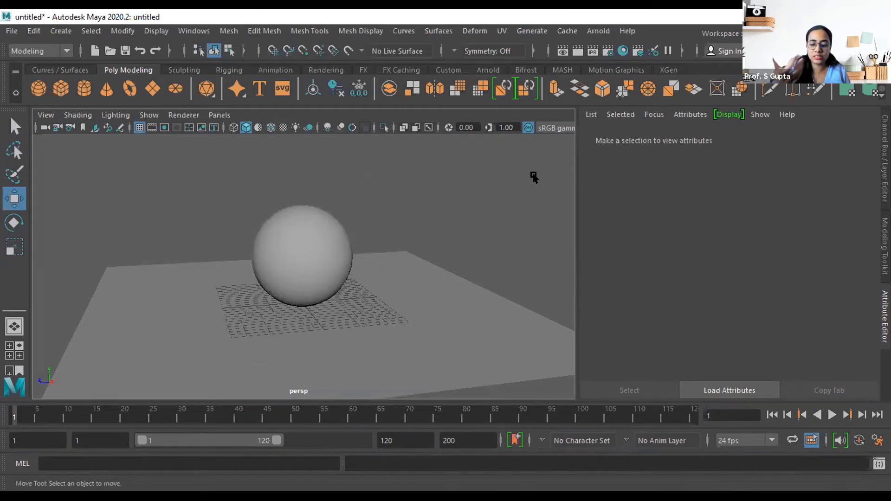
mouse_move(449, 260)
alt+mouse_down()
mouse_move(356, 268)
mouse_move(453, 246)
alt+mouse_up()
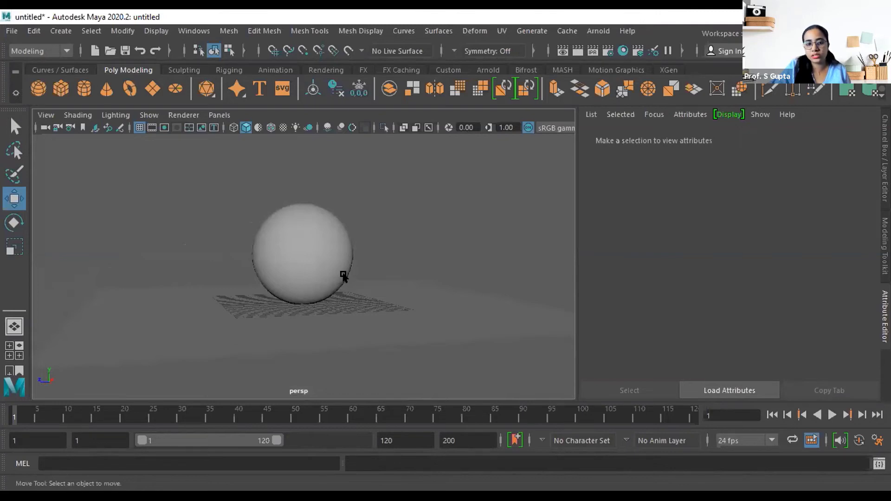
scroll(372, 274, up, 3)
alt+drag(346, 291, 405, 246)
Select and frame the sphere, check which renderer is active in the Render Settings, and close them.
click(405, 247)
key(f)
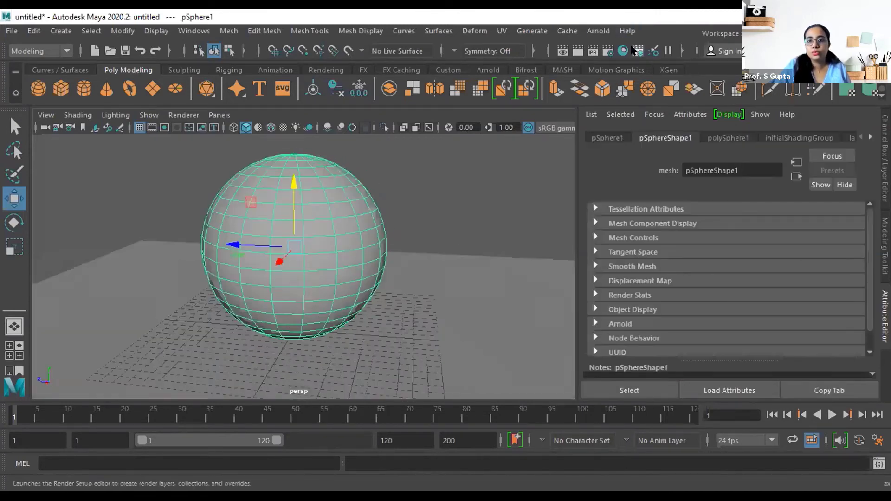
click(602, 51)
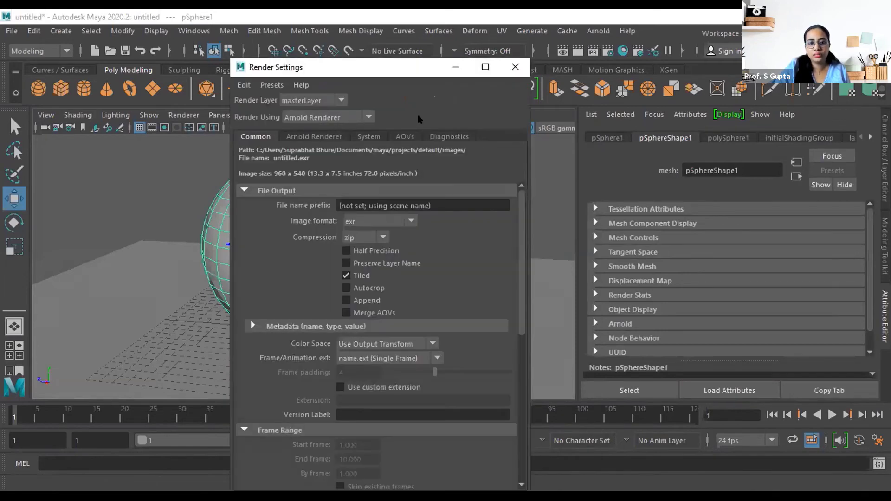
click(514, 68)
click(446, 218)
click(322, 235)
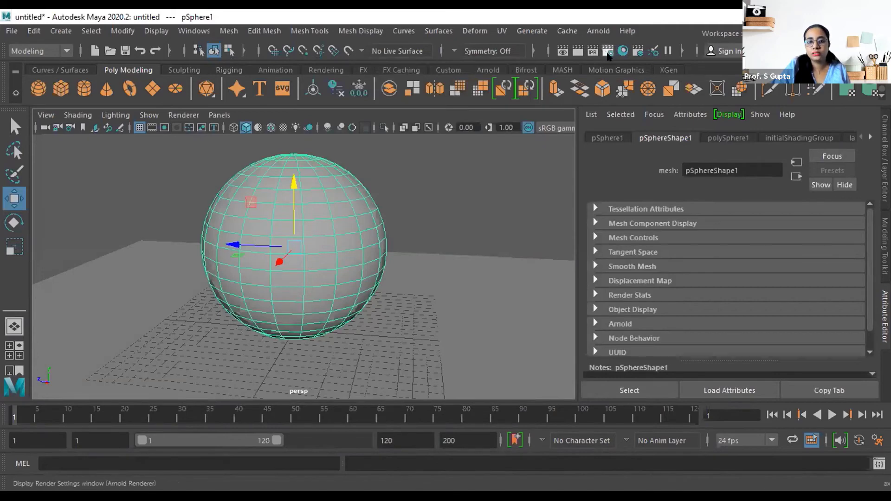
click(603, 52)
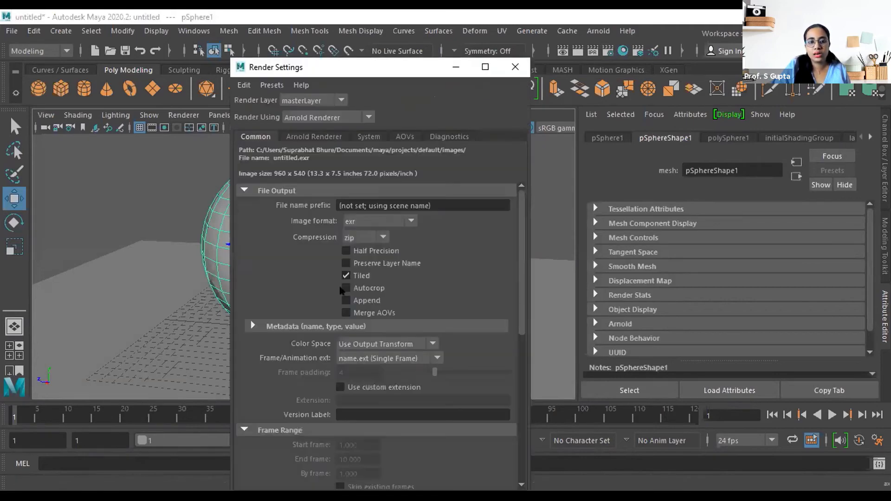
click(514, 68)
Assign a new Arnold aiStandardSurface material to the sphere.
click(346, 257)
click(469, 215)
click(351, 228)
right_drag(351, 219, 341, 487)
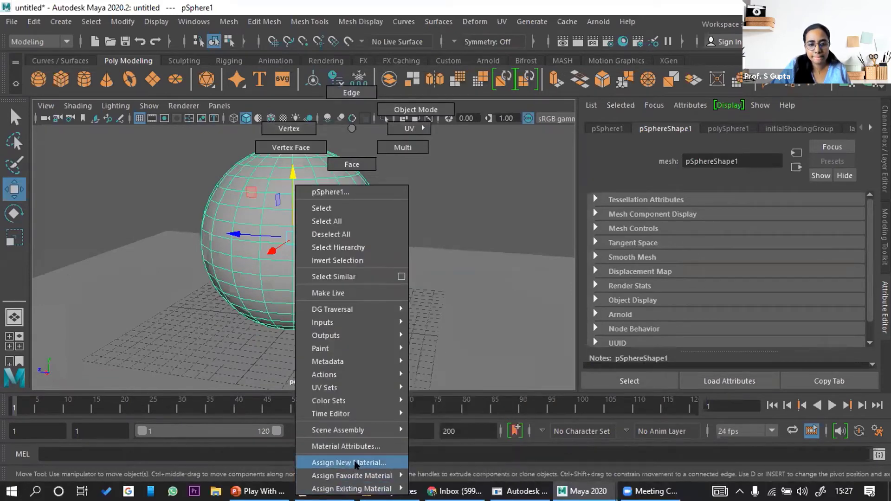
click(355, 463)
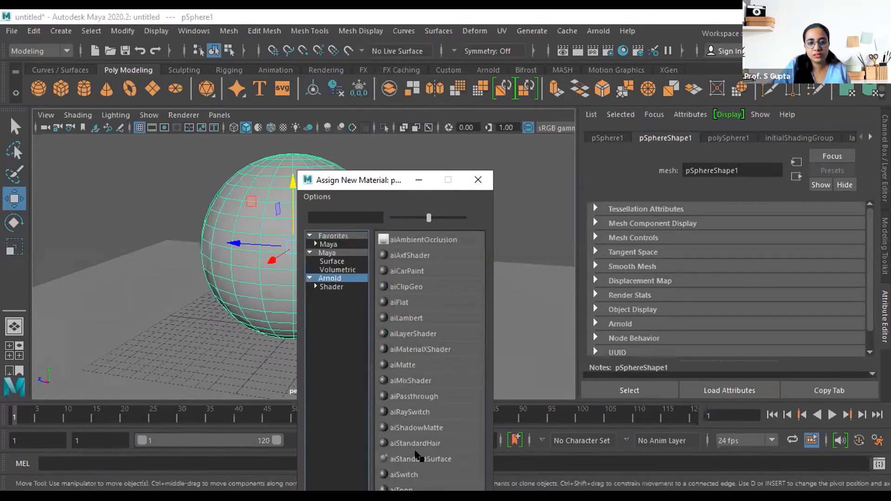
click(419, 459)
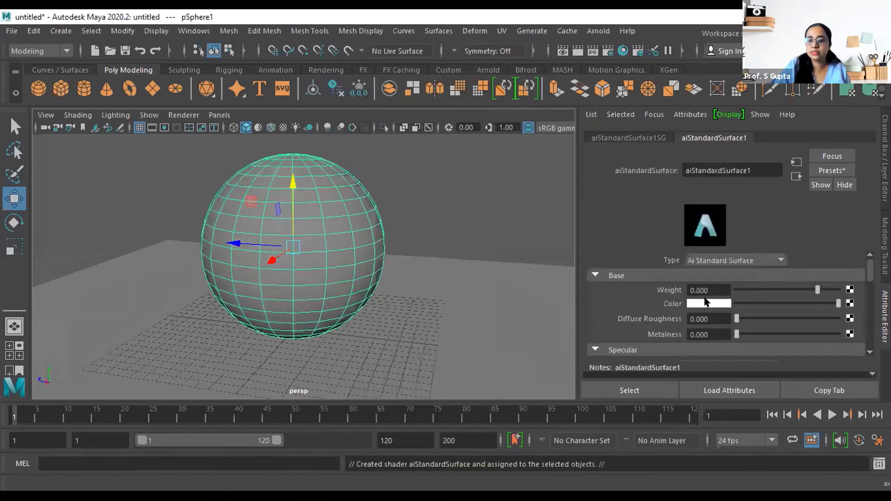
mouse_move(407, 247)
alt+mouse_down()
mouse_move(394, 279)
mouse_move(453, 226)
mouse_move(471, 253)
mouse_move(435, 298)
mouse_move(445, 260)
mouse_move(398, 288)
mouse_move(418, 267)
mouse_move(394, 291)
mouse_move(413, 260)
alt+mouse_up()
click(447, 249)
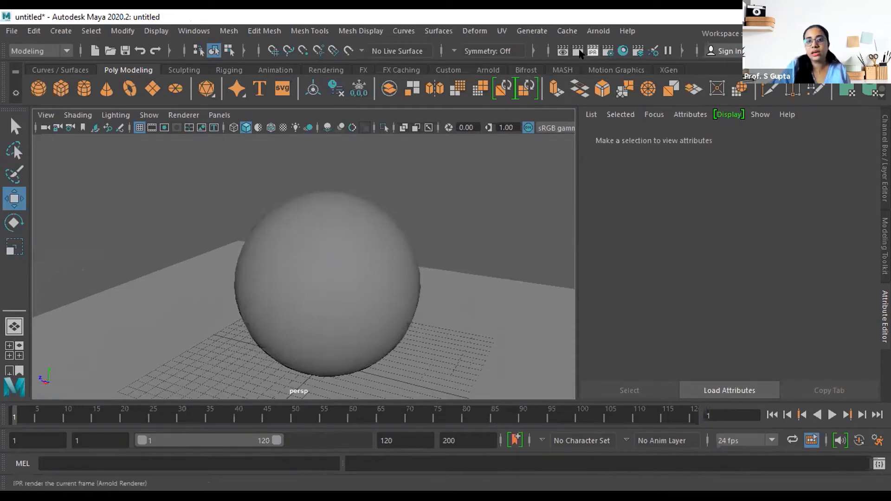
click(598, 30)
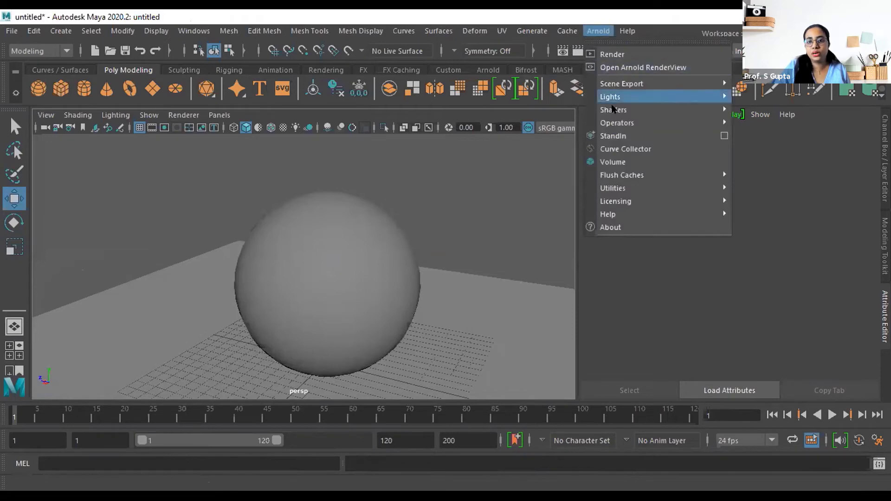
mouse_move(621, 99)
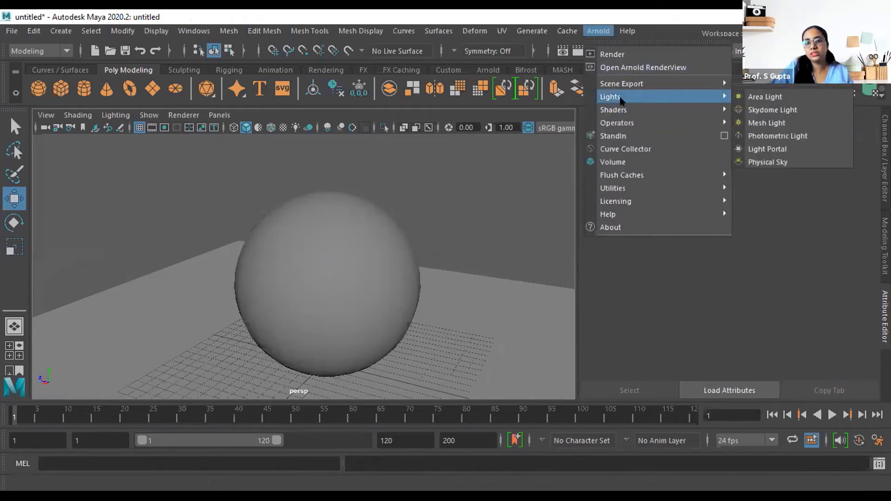
click(479, 211)
Add an Arnold Skydome Light to the scene, then return the selection to the sphere.
click(408, 255)
click(473, 237)
scroll(471, 242, down, 5)
alt+drag(297, 310, 331, 301)
scroll(400, 287, up, 5)
alt+drag(401, 288, 419, 301)
click(400, 270)
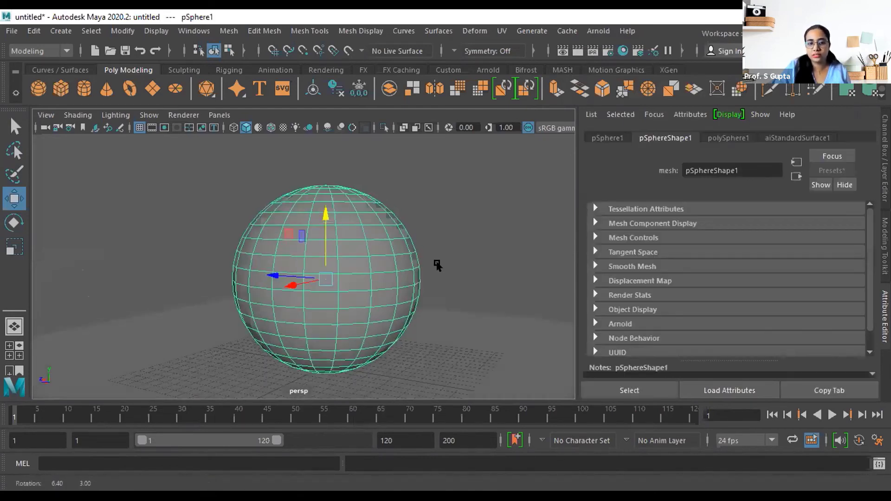
click(598, 31)
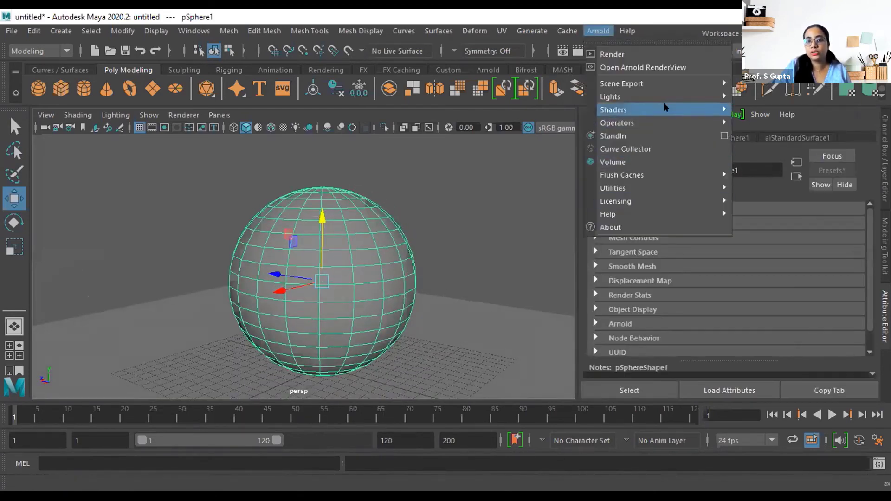
mouse_move(663, 96)
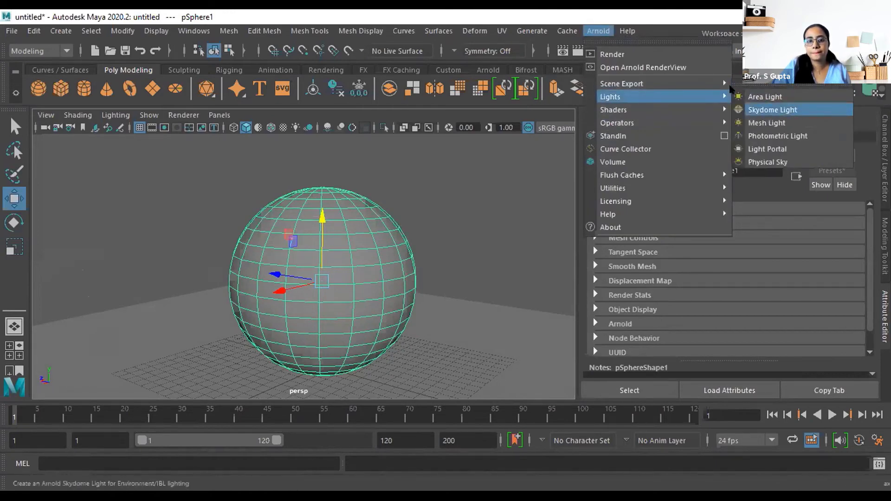
click(773, 110)
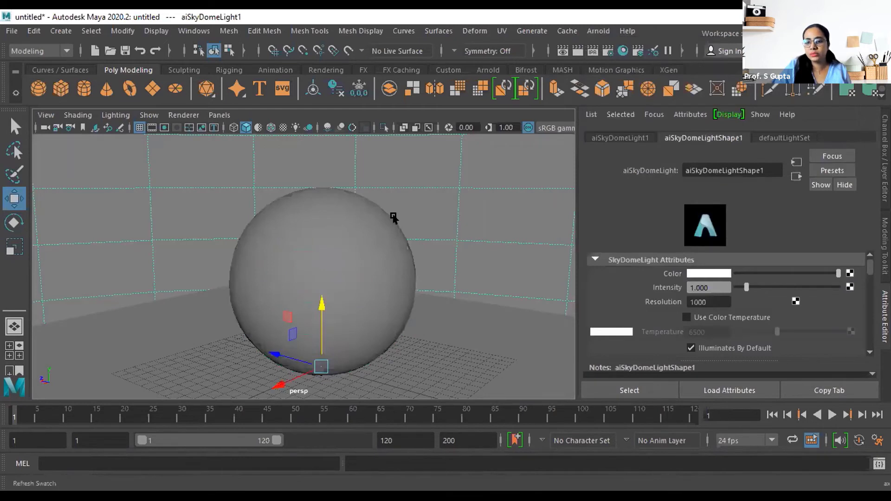
key(ctrl+z)
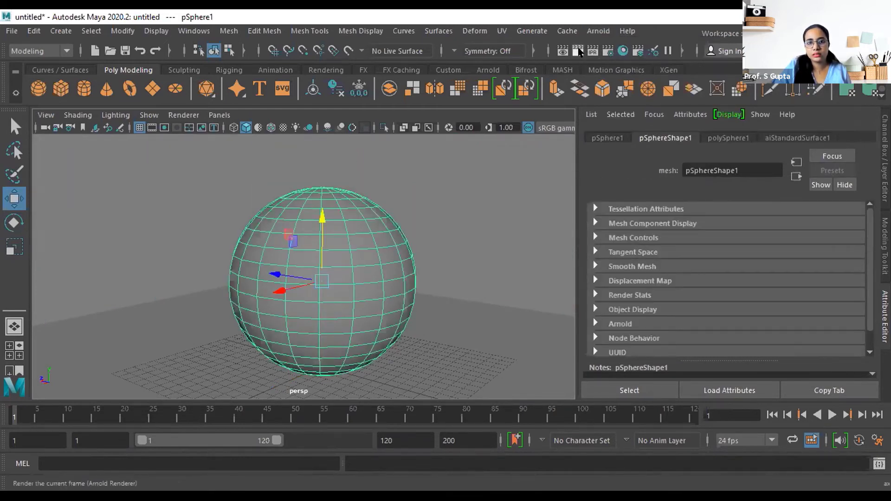
Render the current frame with Arnold to inspect the sphere under the skydome light, then close the render.
click(578, 52)
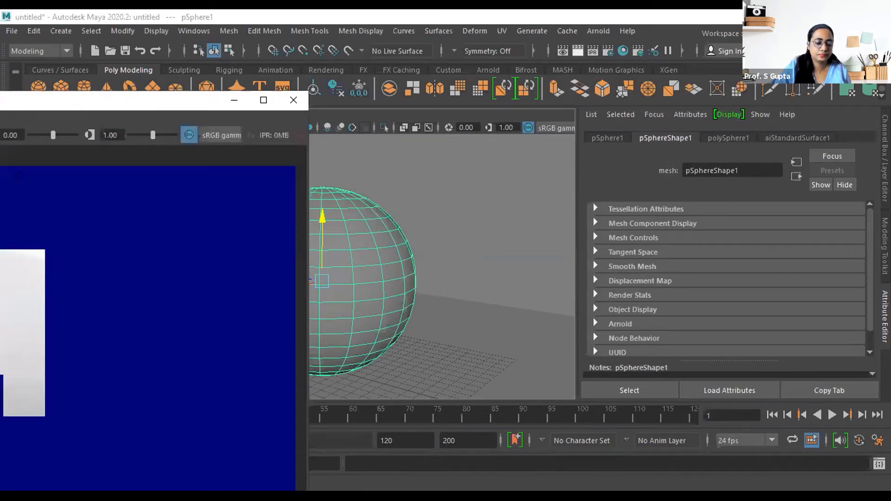
drag(232, 100, 394, 105)
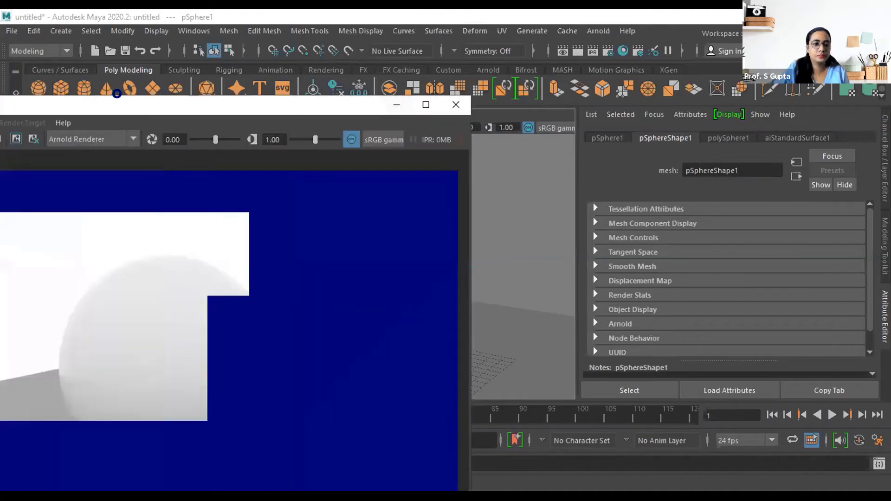
drag(117, 96, 398, 64)
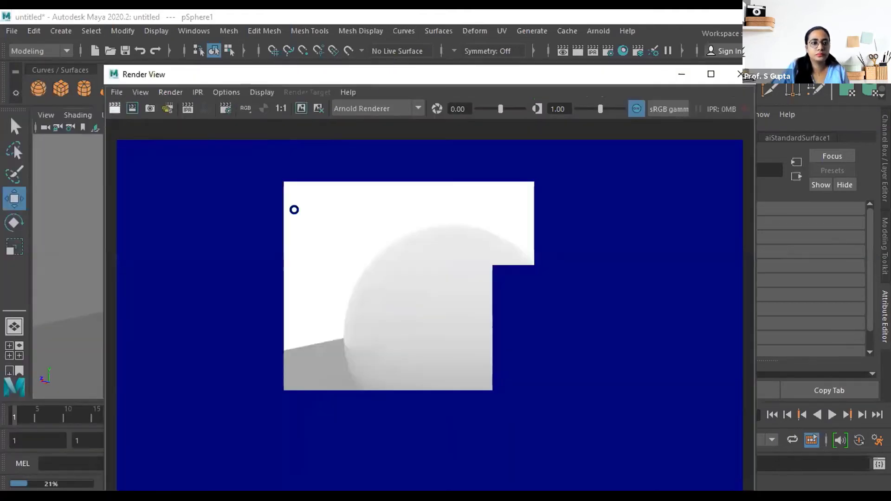
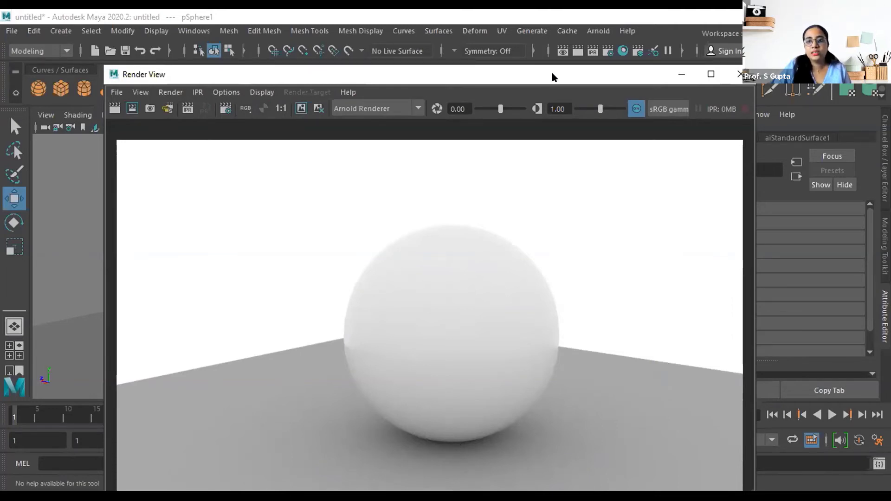
drag(552, 72, 503, 65)
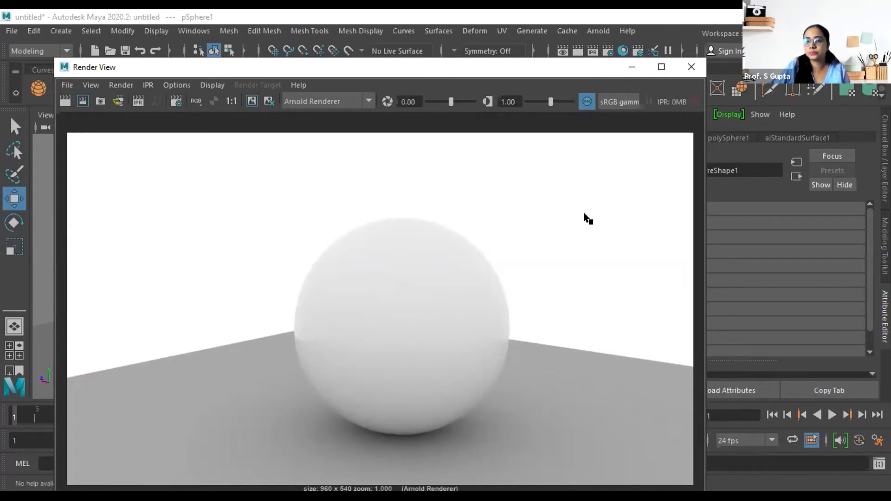
click(679, 70)
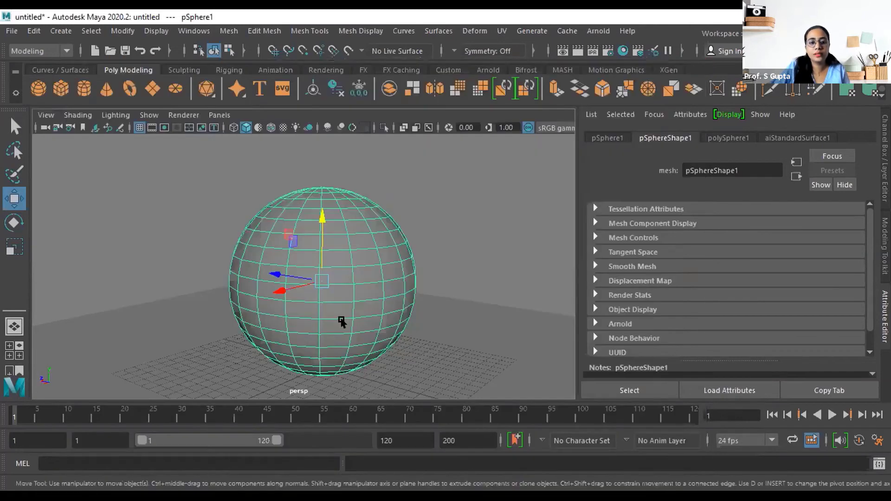
Rename the sphere's Arnold material aiStandardSurface_demo and set its base weight to 0.838.
click(782, 140)
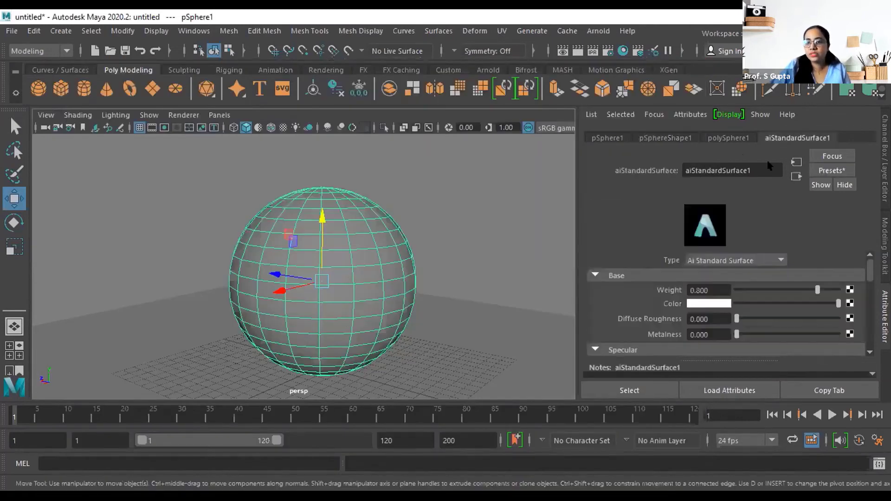
click(758, 169)
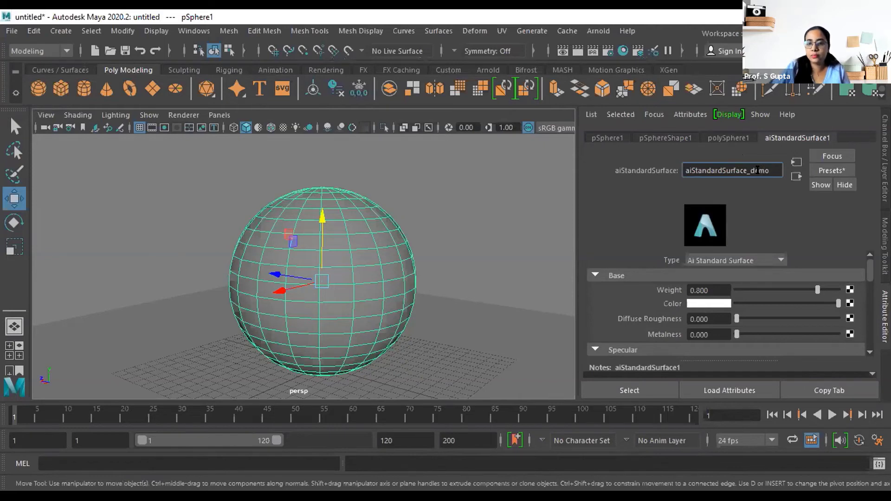
mouse_move(808, 290)
mouse_down()
mouse_move(762, 290)
mouse_move(815, 288)
mouse_up()
click(848, 290)
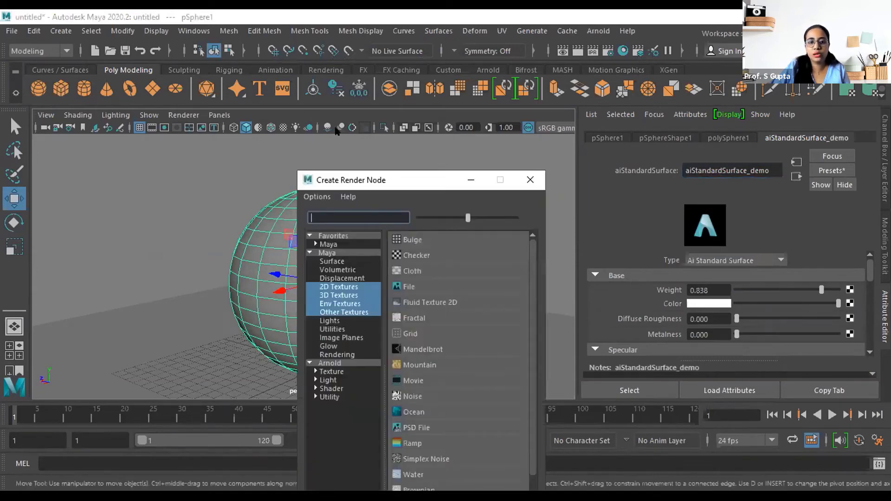
click(326, 235)
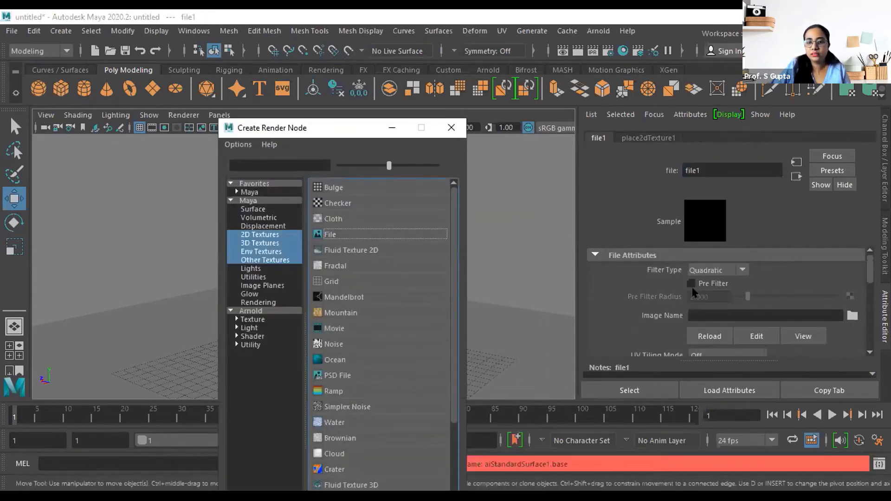
click(852, 316)
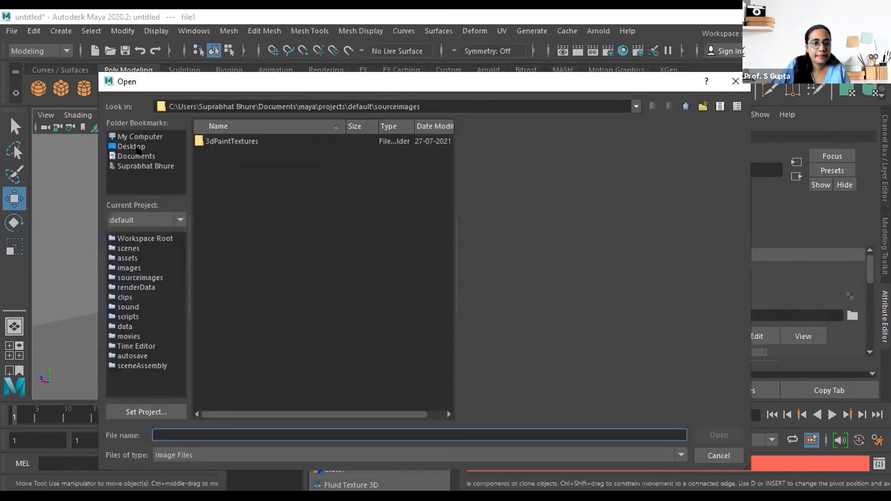
drag(567, 85, 466, 85)
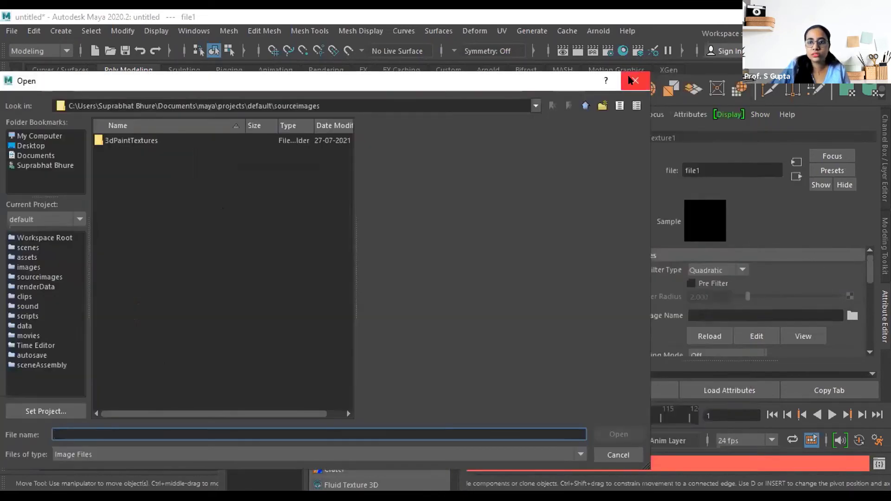
click(637, 81)
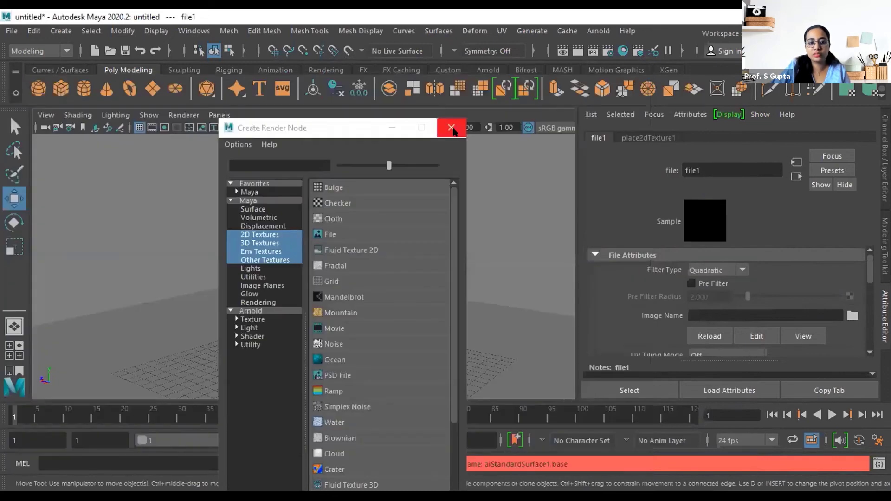
click(354, 255)
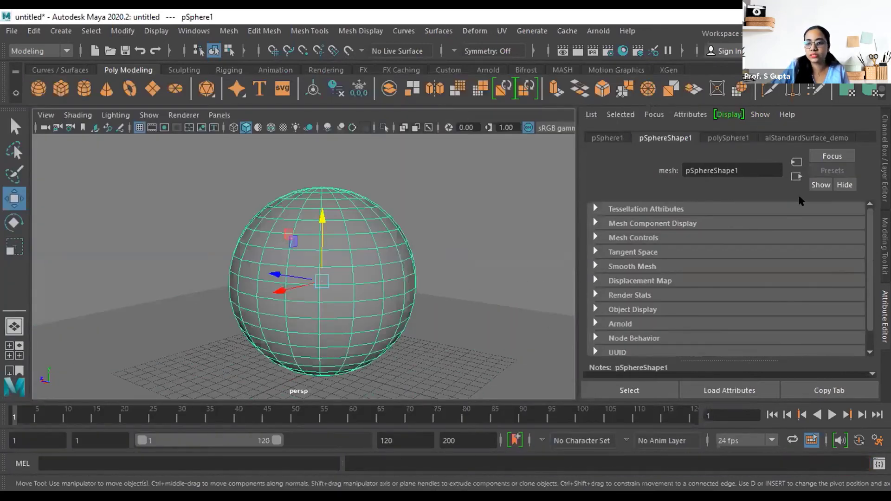
click(819, 137)
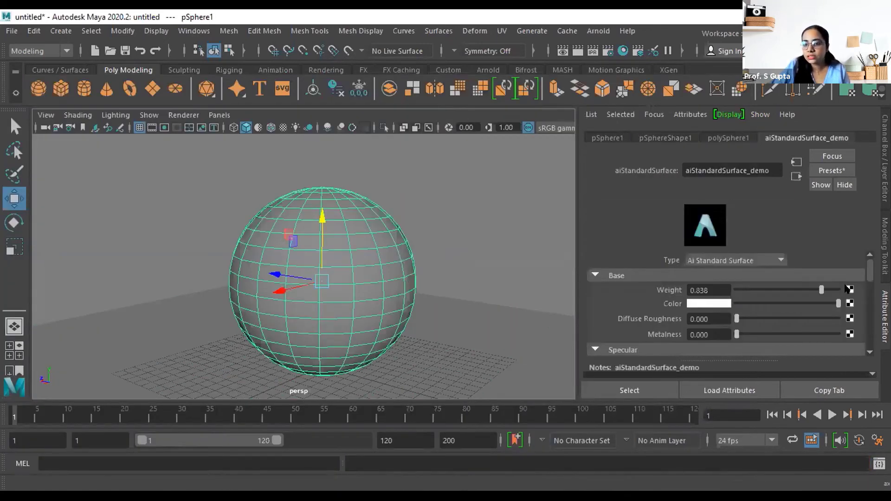
click(452, 128)
Map a Checker texture to the material's base color and turn on textured shading for the sphere.
click(849, 303)
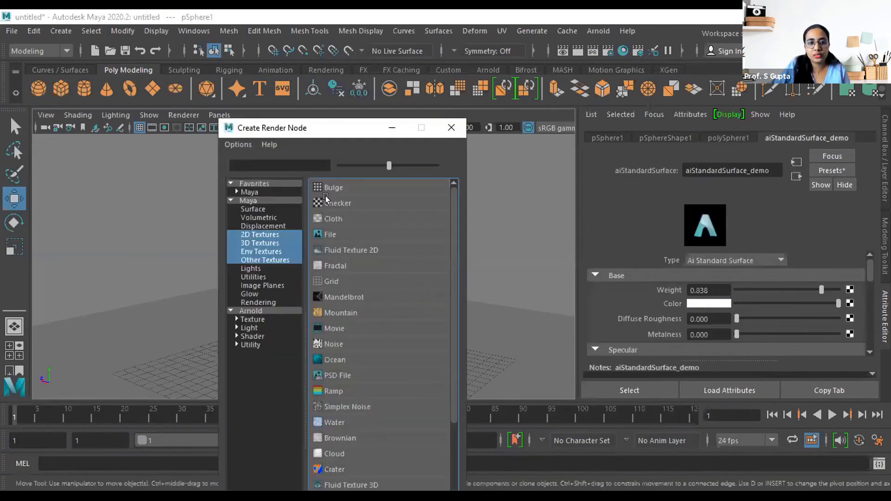
click(328, 200)
key(6)
click(352, 267)
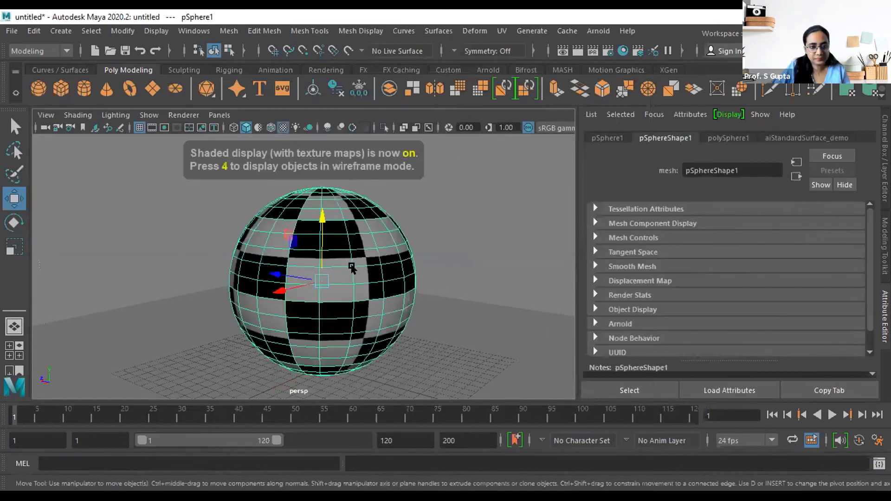
Render a closer view of the checkered sphere with Arnold to check the texture, then close the render.
alt+drag(351, 267, 378, 297)
click(379, 297)
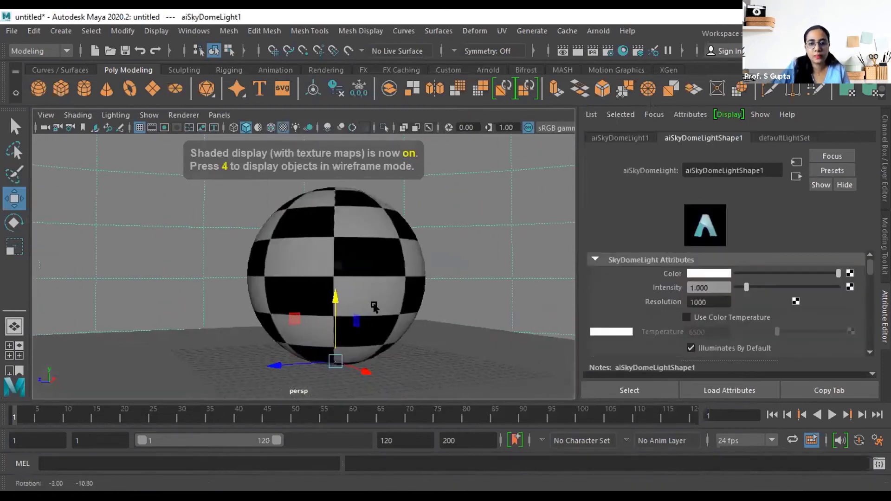
scroll(383, 302, up, 5)
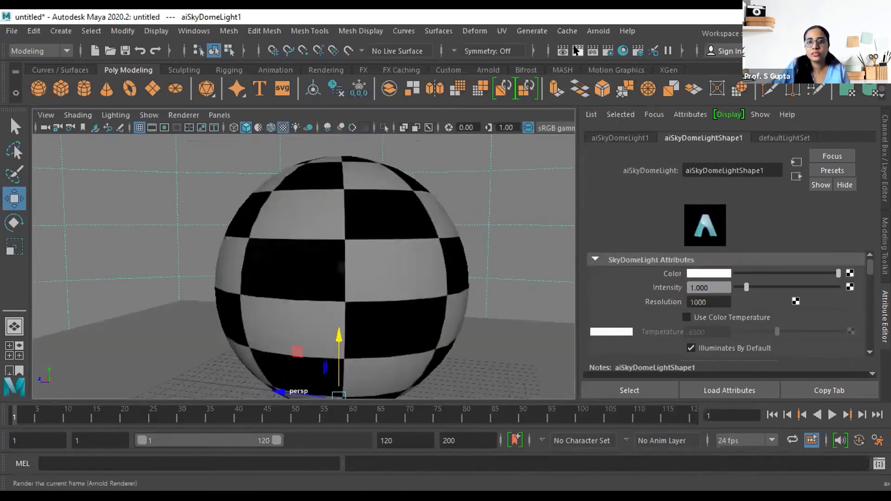
click(576, 50)
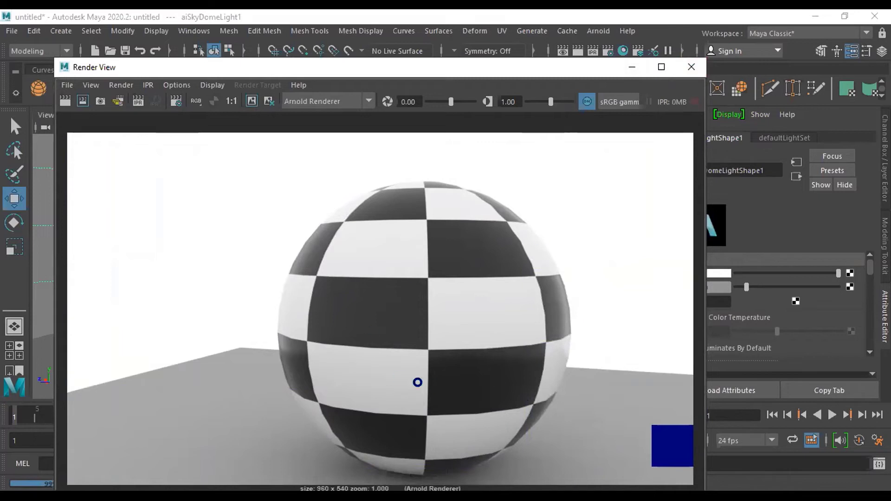
click(691, 67)
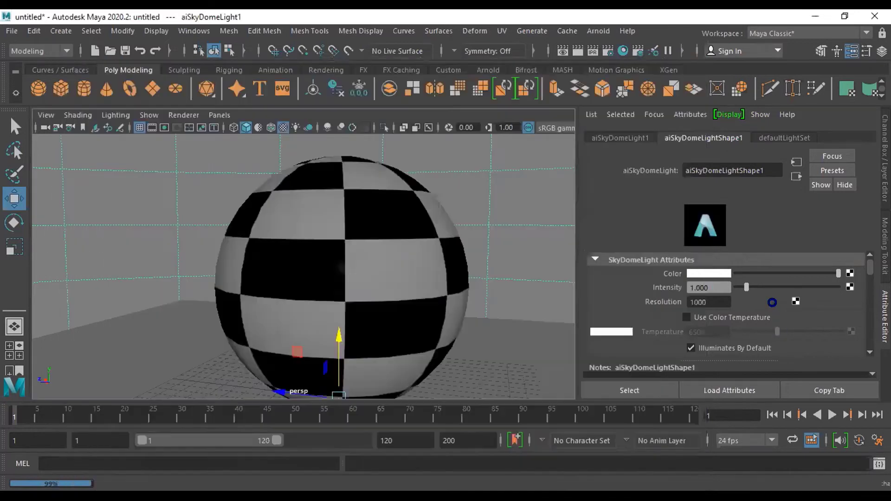
Examine the attribute groups of the sphere's aiStandardSurface_demo material, from Specular to Extra Attributes, and expand the Subsurface settings.
click(405, 251)
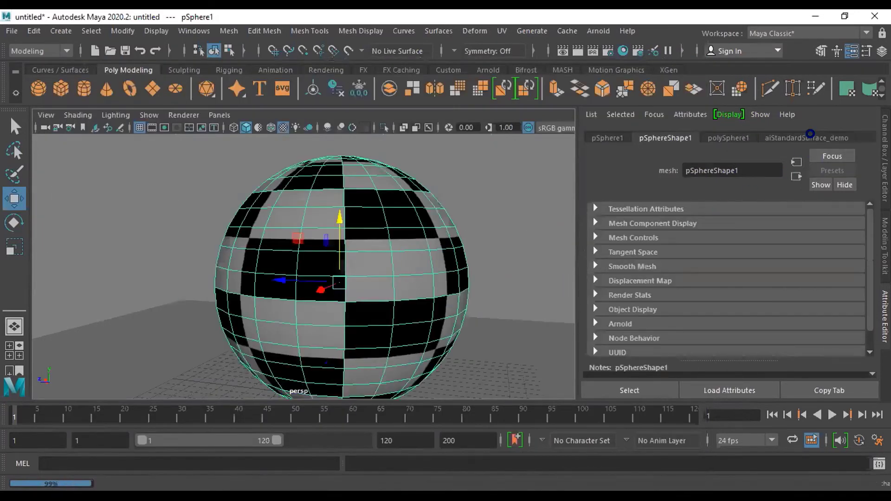
click(807, 137)
scroll(723, 310, down, 2)
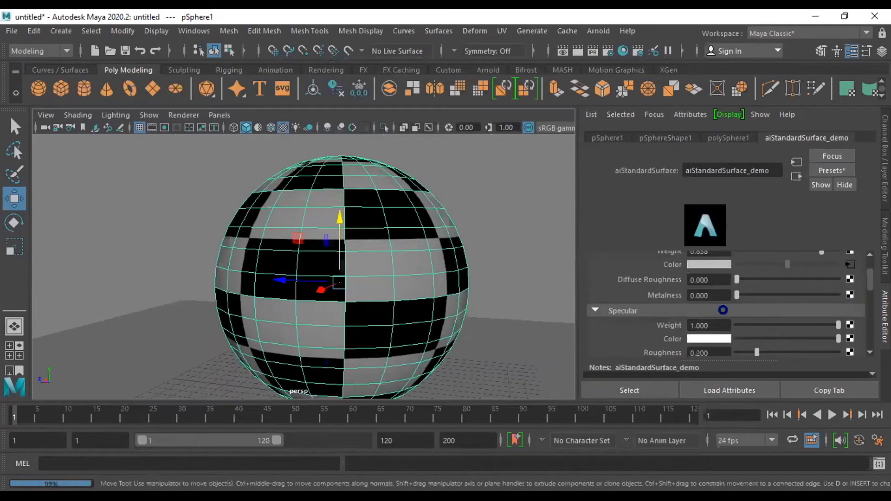
scroll(723, 310, down, 6)
scroll(723, 310, up, 4)
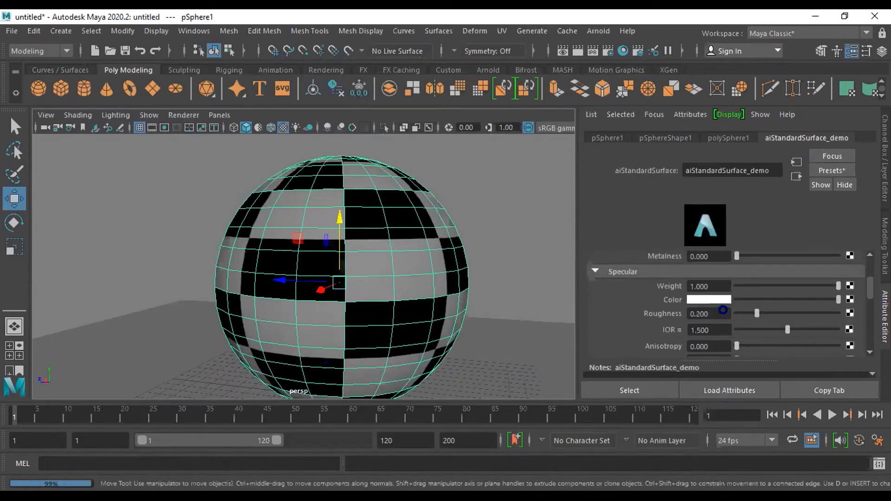
scroll(723, 310, down, 10)
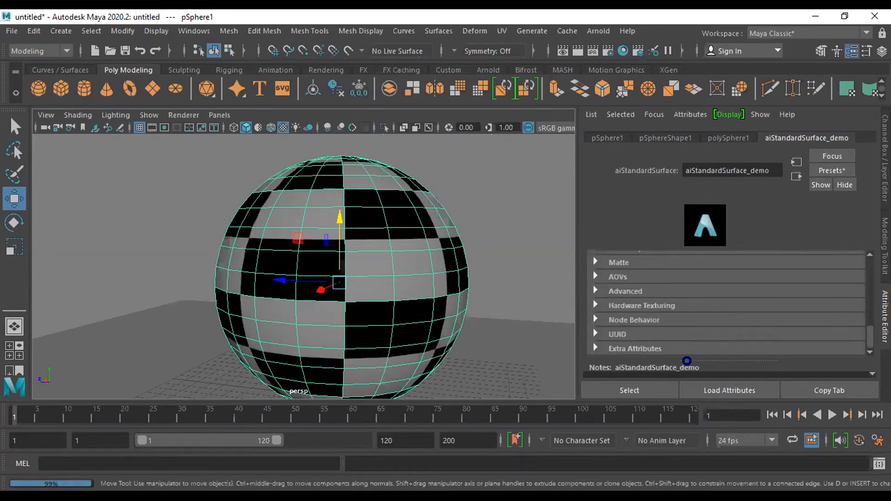
scroll(624, 335, up, 4)
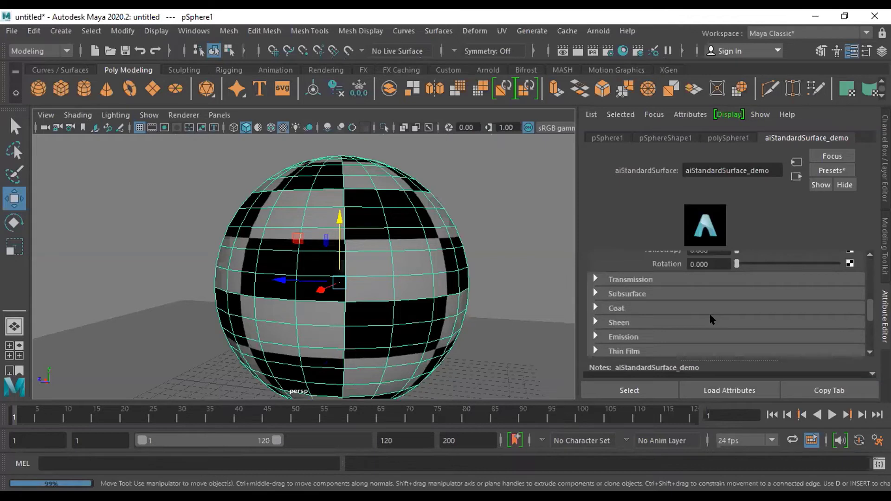
click(653, 293)
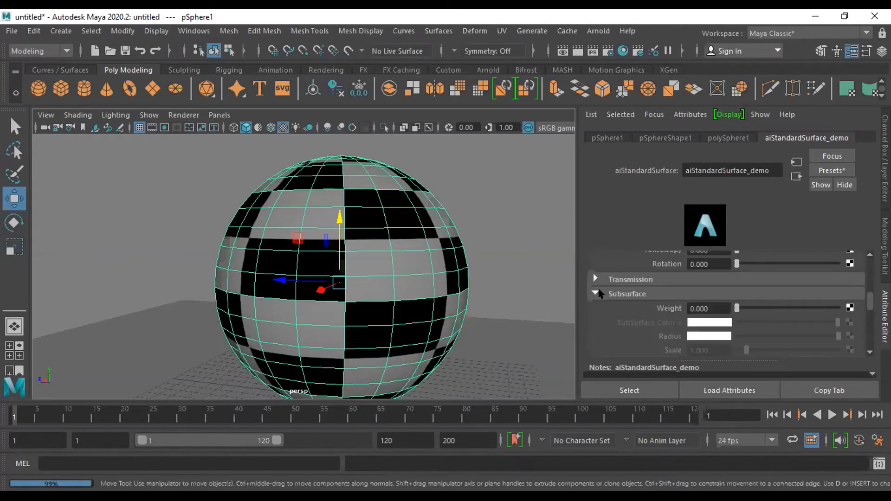
Collapse the Subsurface settings, reselect the checkered sphere and return to its aiStandardSurface_demo material attributes.
click(592, 293)
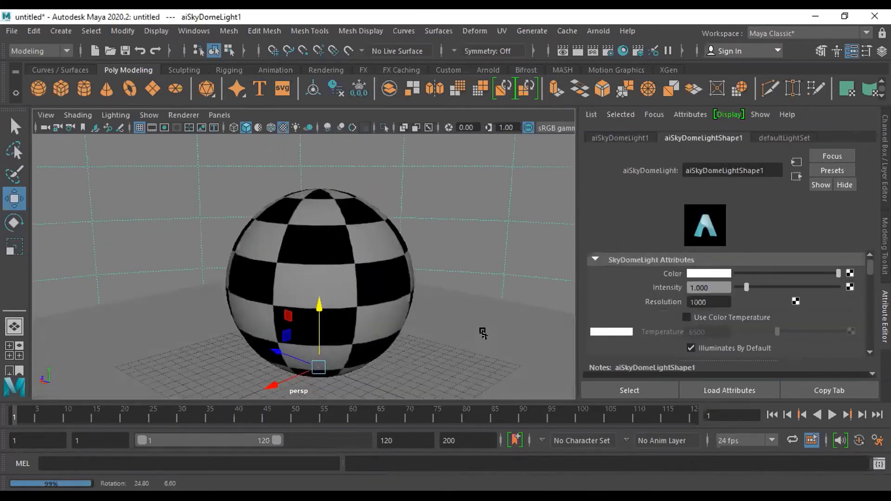
scroll(441, 333, up, 5)
alt+drag(483, 333, 439, 280)
click(439, 281)
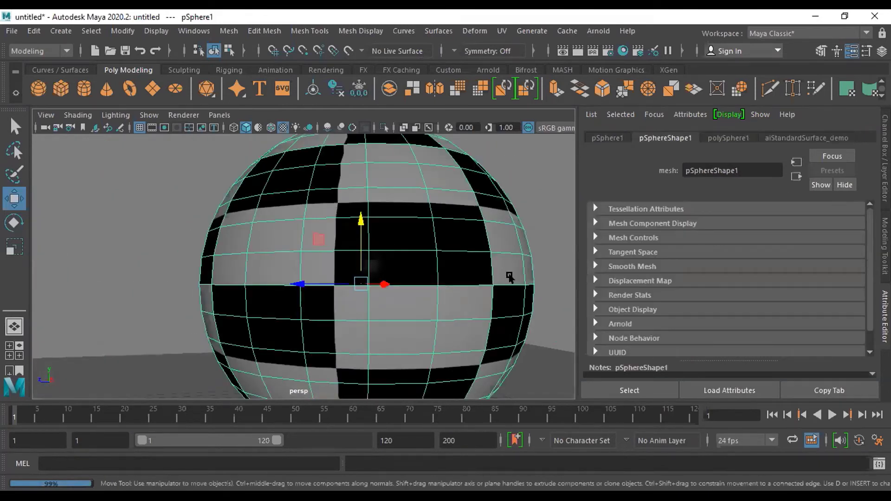
click(806, 138)
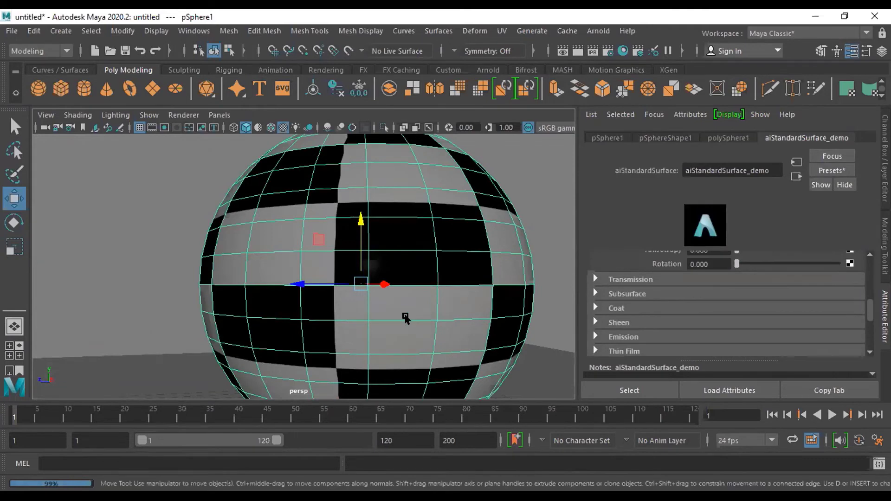
Examine the checkered sphere from several angles and distances, and frame it in the viewport.
scroll(434, 308, down, 5)
alt+drag(441, 320, 405, 321)
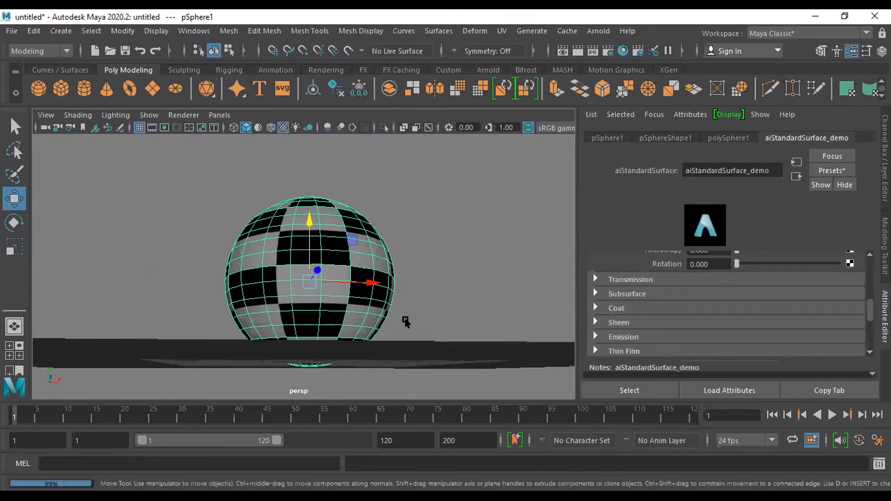
alt+drag(388, 303, 398, 328)
scroll(391, 323, up, 4)
scroll(400, 333, down, 4)
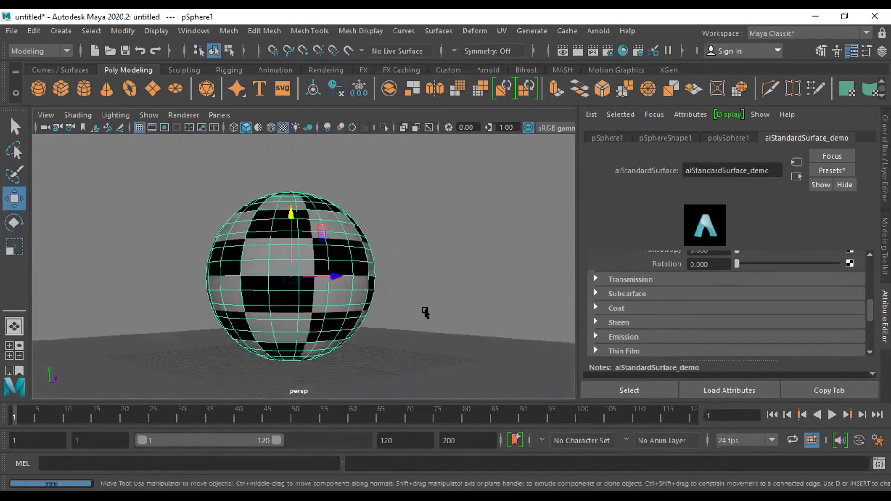
alt+drag(405, 312, 405, 301)
scroll(404, 299, up, 5)
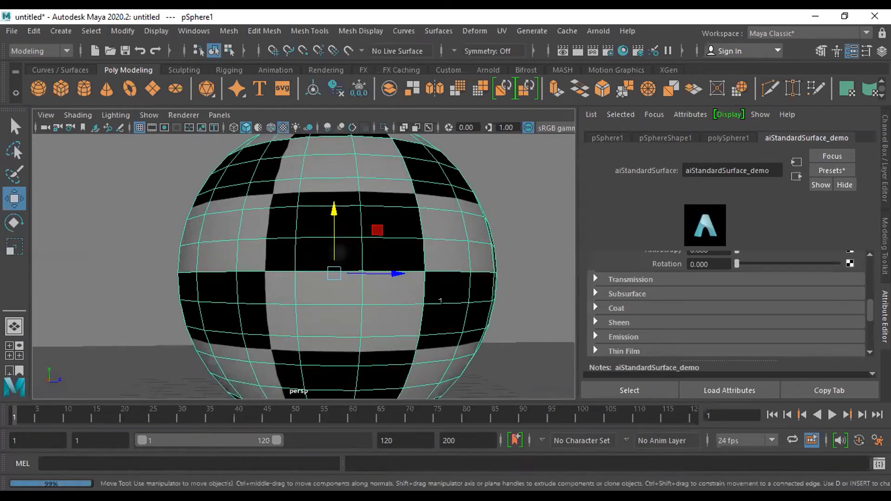
key(f)
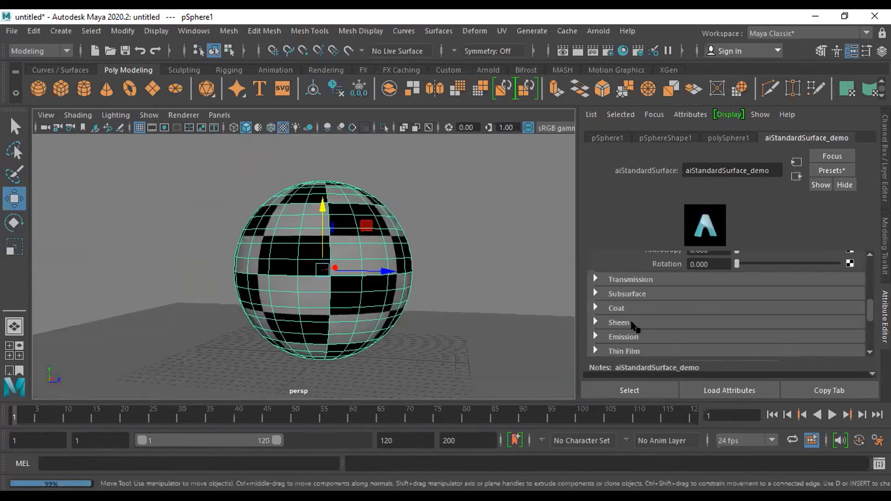
Set the specular weight of the sphere's aiStandardSurface_demo material to 0.
scroll(678, 314, up, 3)
scroll(704, 287, down, 1)
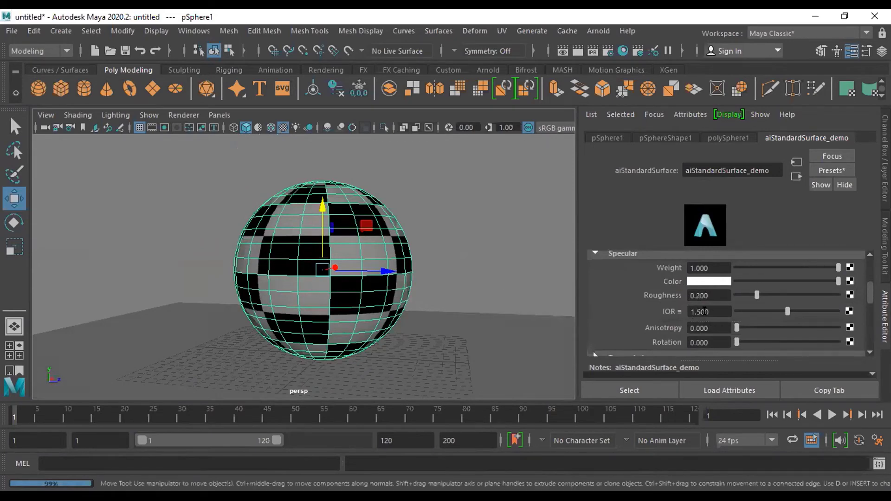
scroll(707, 320, up, 2)
drag(838, 306, 450, 300)
scroll(304, 184, up, 3)
alt+drag(304, 184, 434, 207)
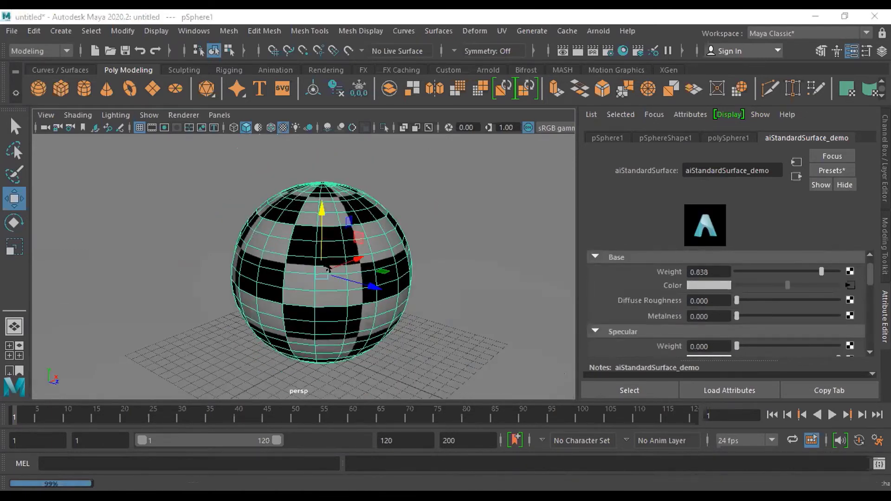
alt+drag(330, 268, 370, 270)
alt+drag(317, 234, 360, 221)
scroll(360, 221, up, 5)
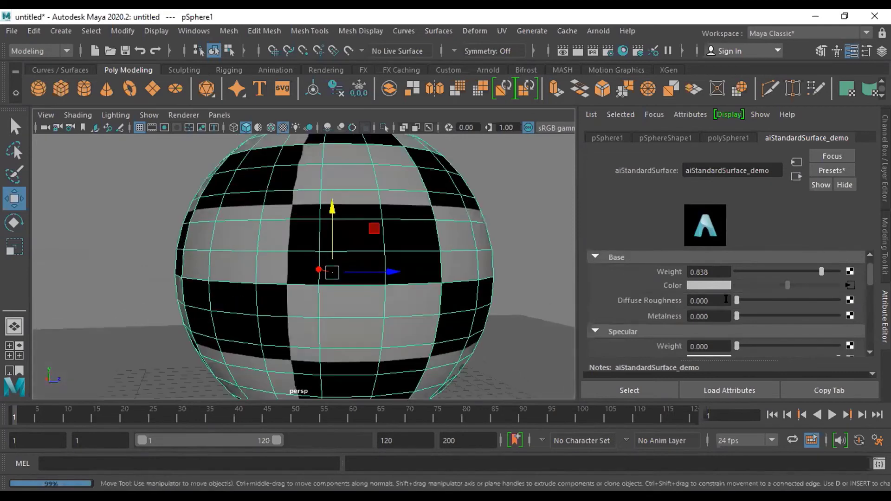
Set the base metalness of the sphere's aiStandardSurface_demo material to 1.
scroll(805, 288, up, 1)
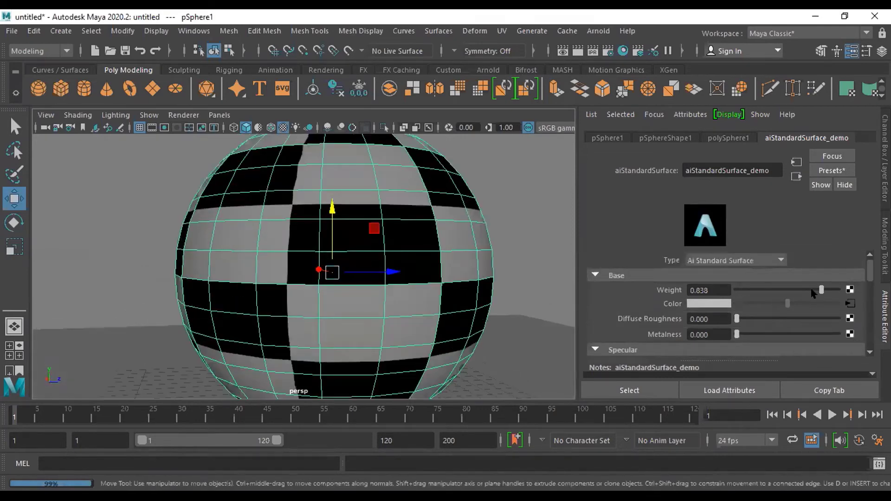
scroll(788, 293, down, 2)
click(833, 294)
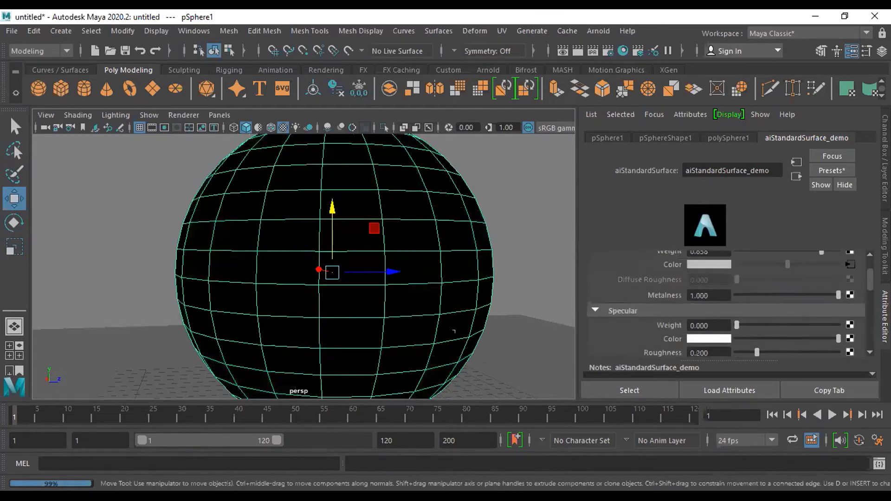
scroll(469, 308, down, 3)
alt+drag(469, 308, 454, 288)
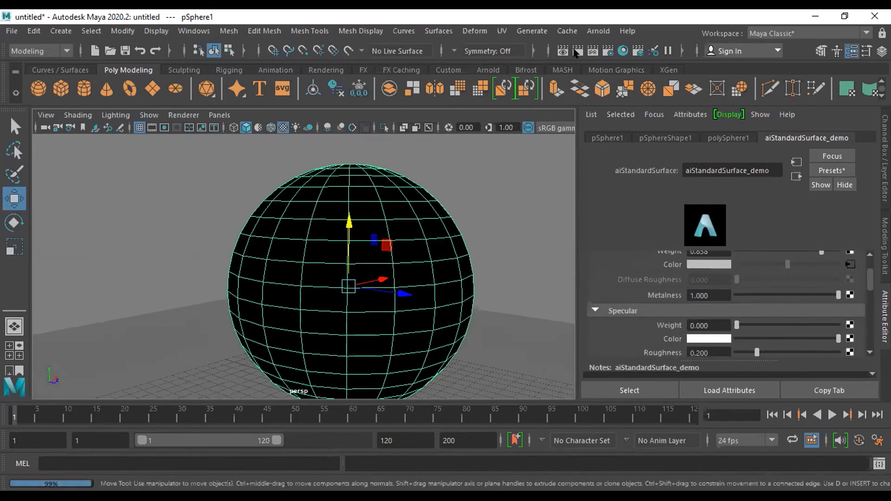
Render the metallic sphere with Arnold and set the material's specular weight to 0.552.
click(577, 50)
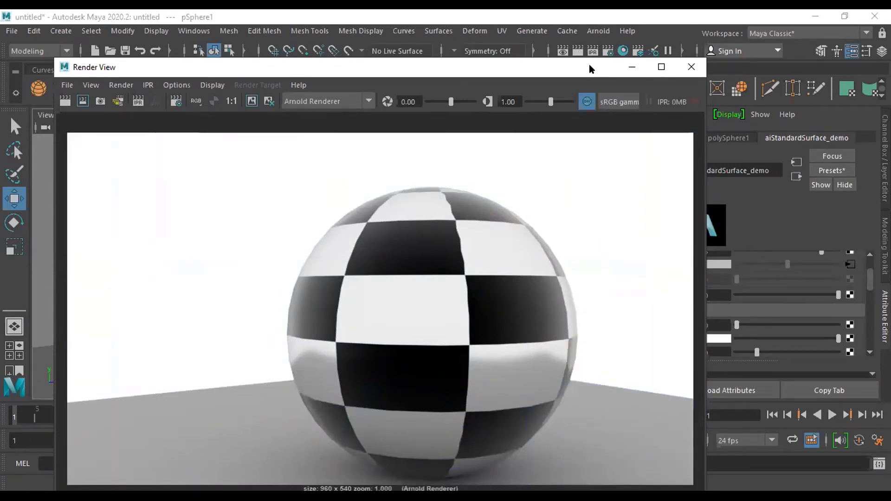
drag(586, 64, 496, 73)
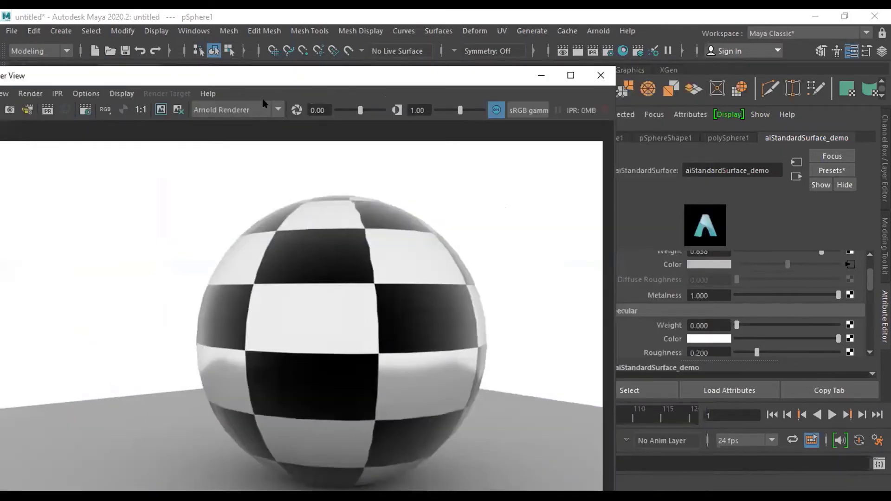
click(40, 97)
click(49, 112)
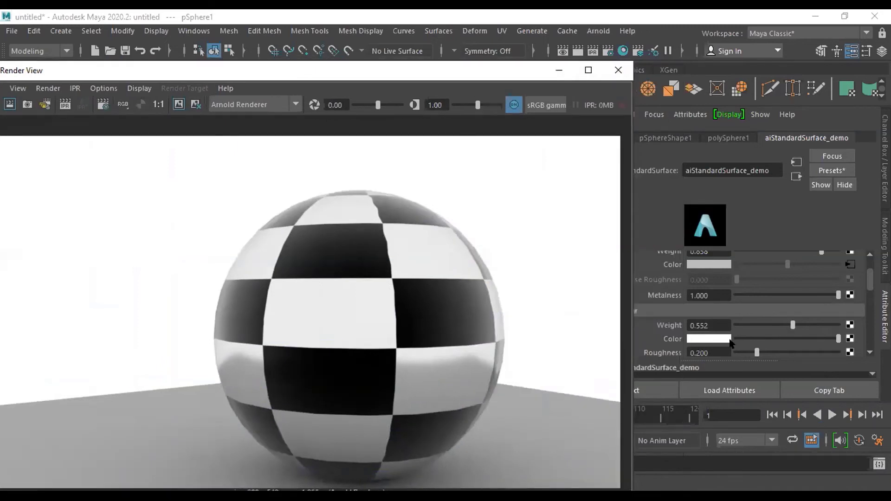
Set the material's specular roughness to 0.045 and raise its base weight to the maximum.
scroll(750, 289, down, 4)
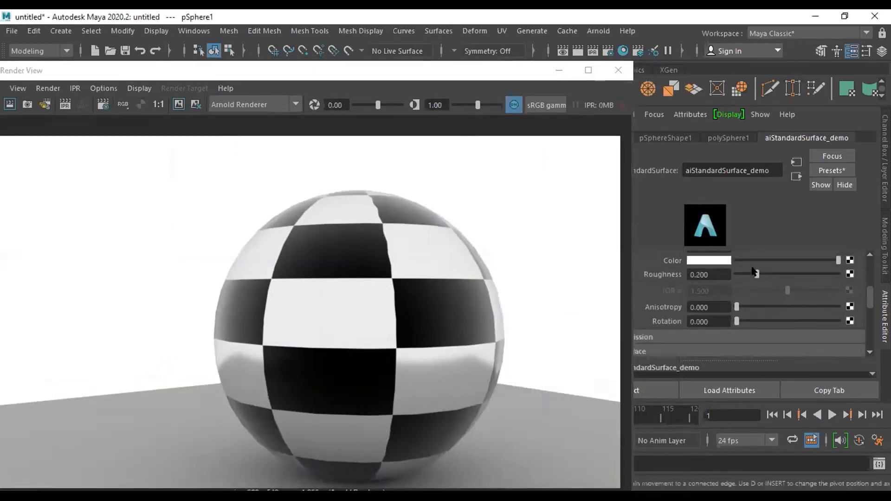
click(738, 278)
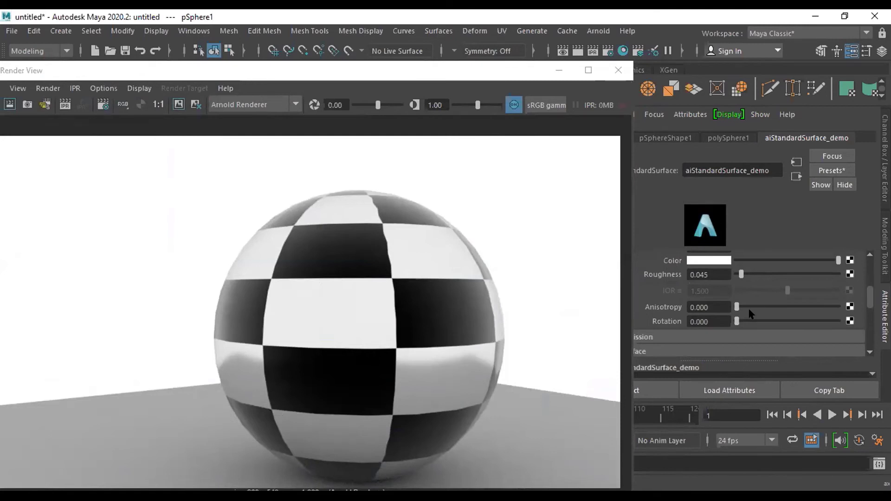
scroll(750, 314, up, 5)
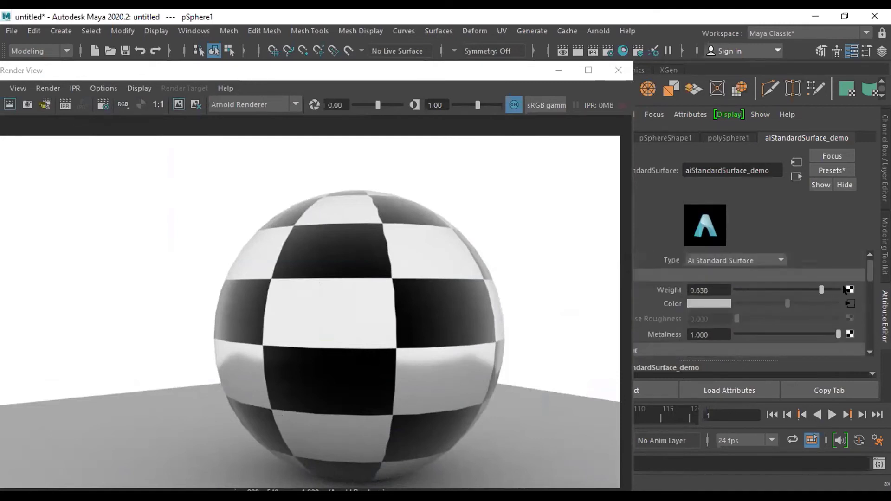
drag(837, 289, 842, 289)
Re-render the metallic checkered sphere with Arnold to check the reflections, and close the render.
click(173, 95)
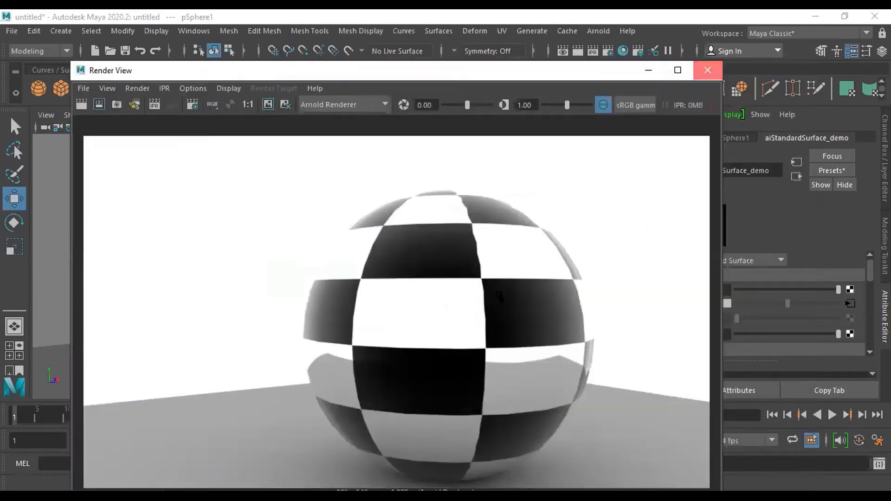
click(706, 69)
scroll(417, 342, down, 3)
scroll(473, 330, down, 3)
scroll(473, 330, up, 3)
key(ctrl+z)
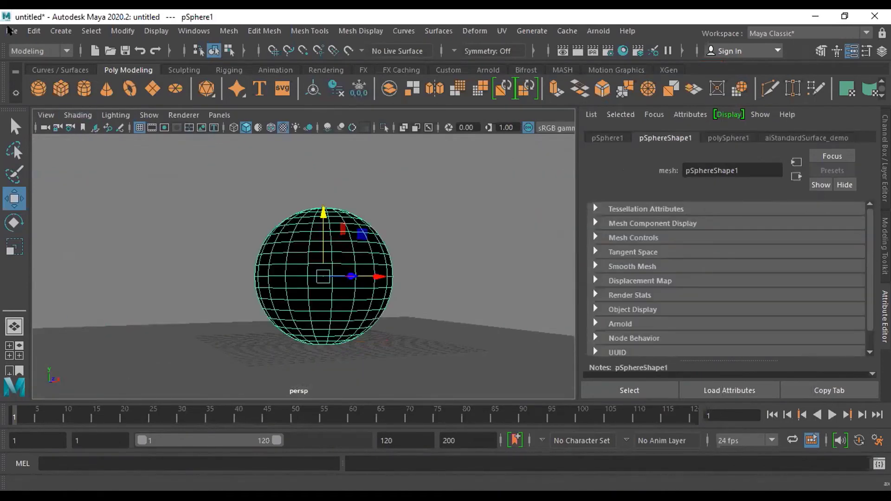
Start a new empty scene, discarding the changes to the sphere scene.
click(12, 33)
click(45, 52)
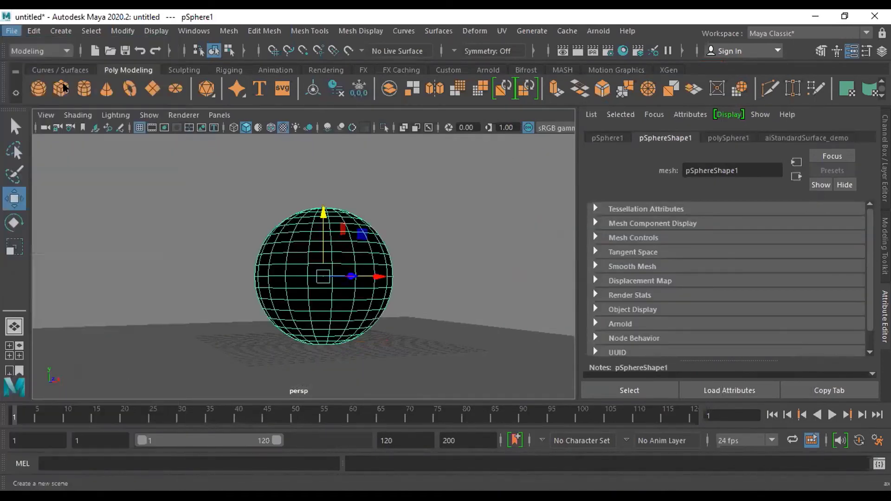
click(434, 258)
alt+drag(424, 291, 538, 226)
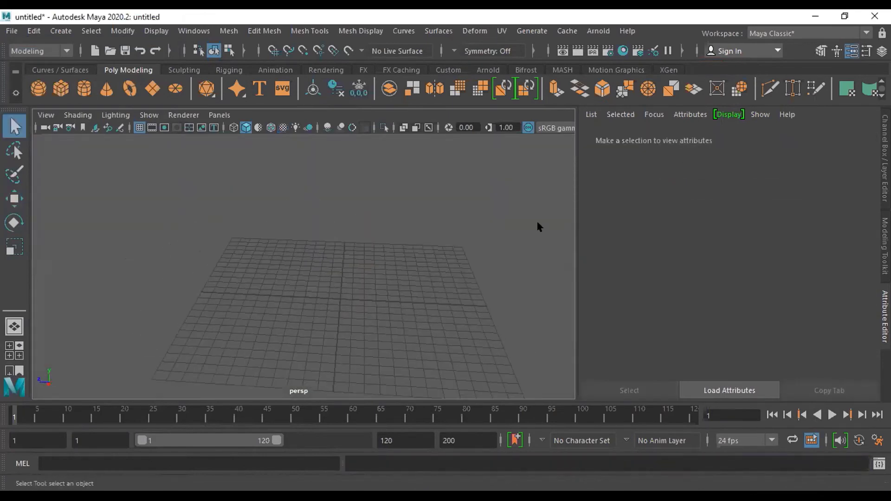
Examine the default project's primary folder locations in the Project Window, and close it.
click(12, 31)
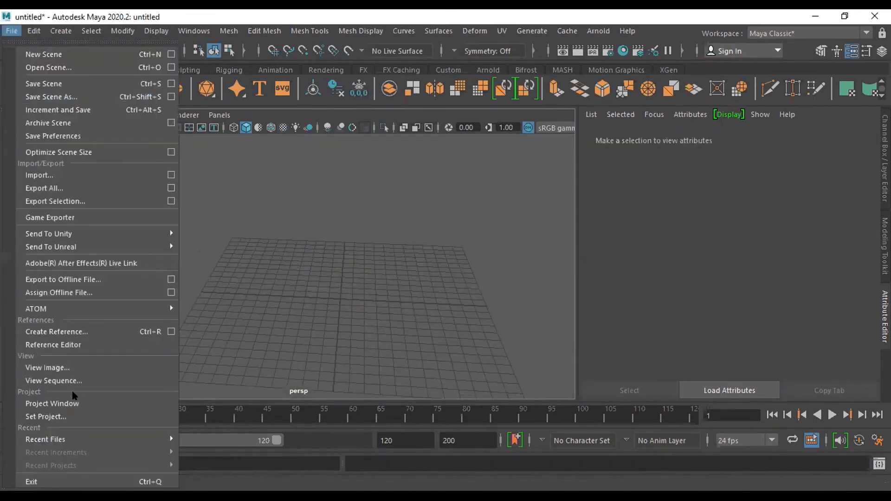
click(311, 352)
alt+drag(249, 315, 354, 322)
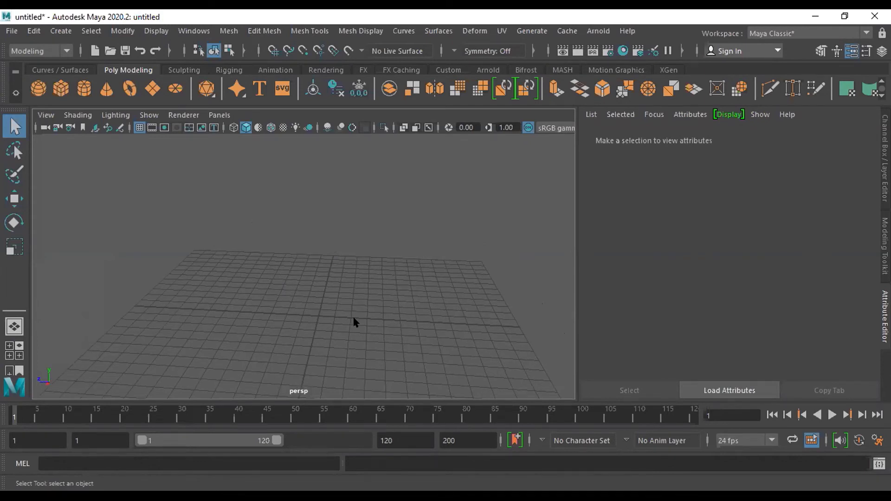
click(11, 30)
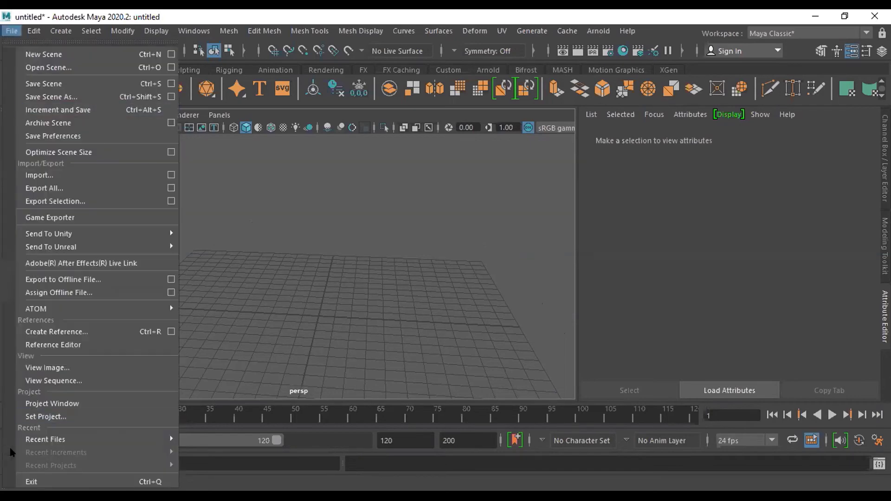
click(81, 403)
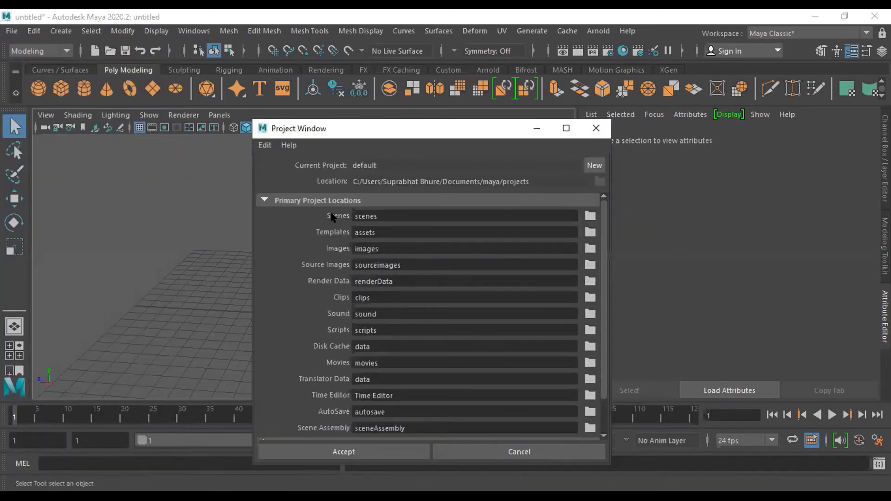
scroll(344, 417, down, 2)
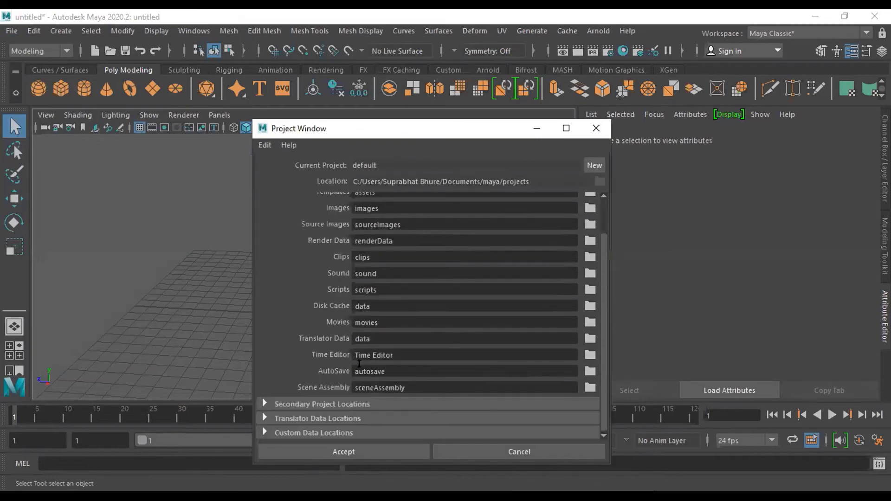
scroll(360, 364, up, 2)
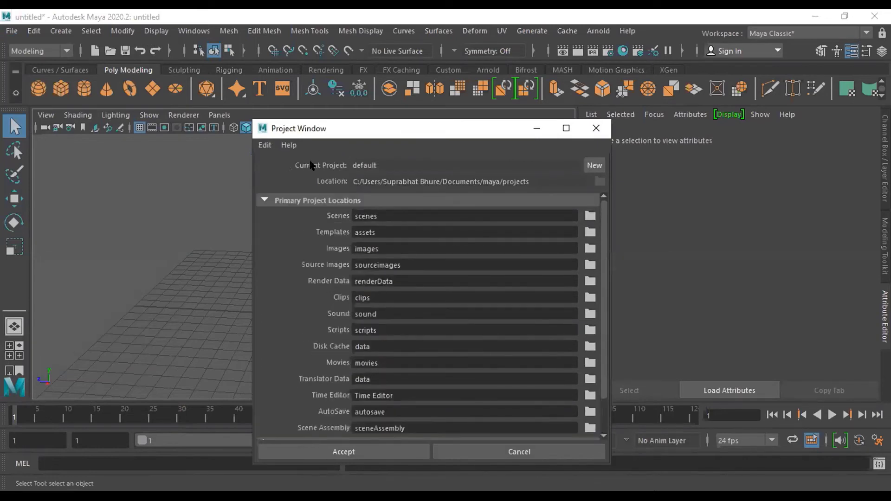
click(596, 128)
Set the project to the inner GlassShader folder in Desktop\FDP Programm\models\GlassShader.
click(12, 30)
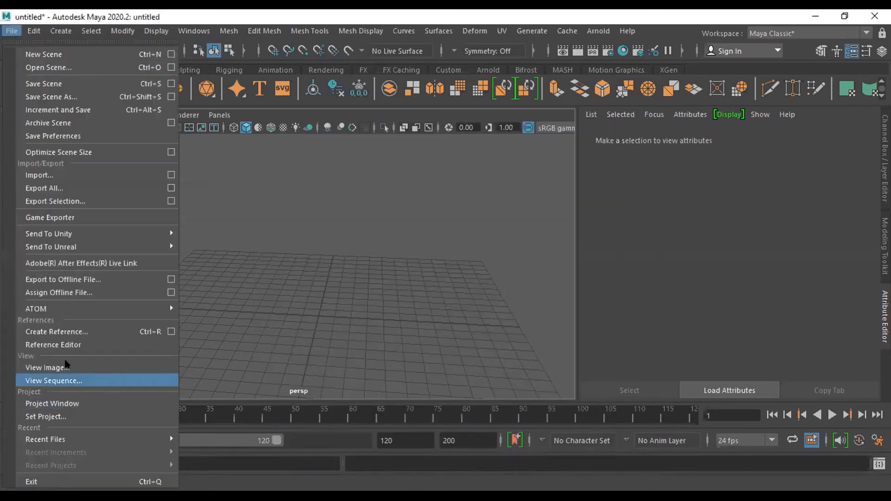
click(66, 416)
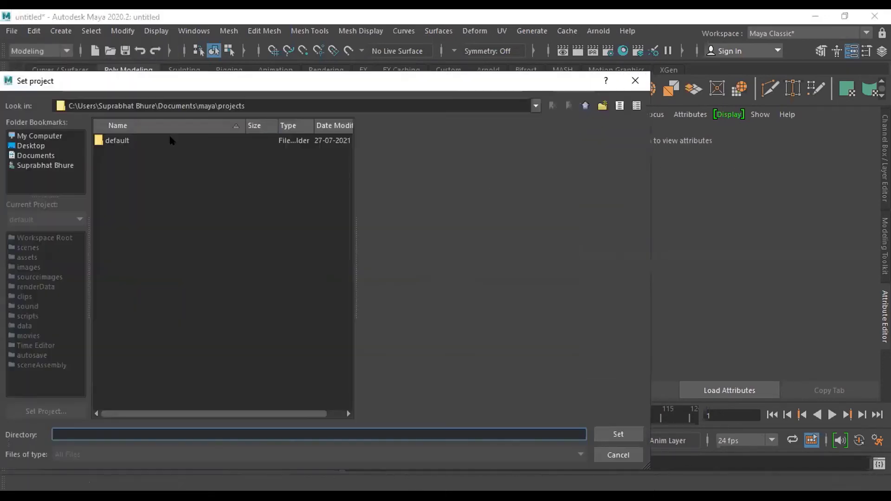
click(31, 145)
double_click(110, 153)
double_click(120, 141)
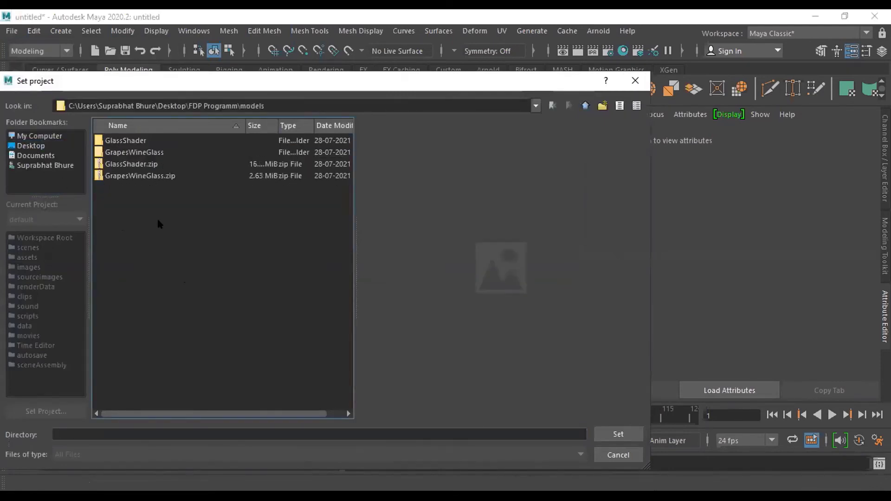
double_click(126, 142)
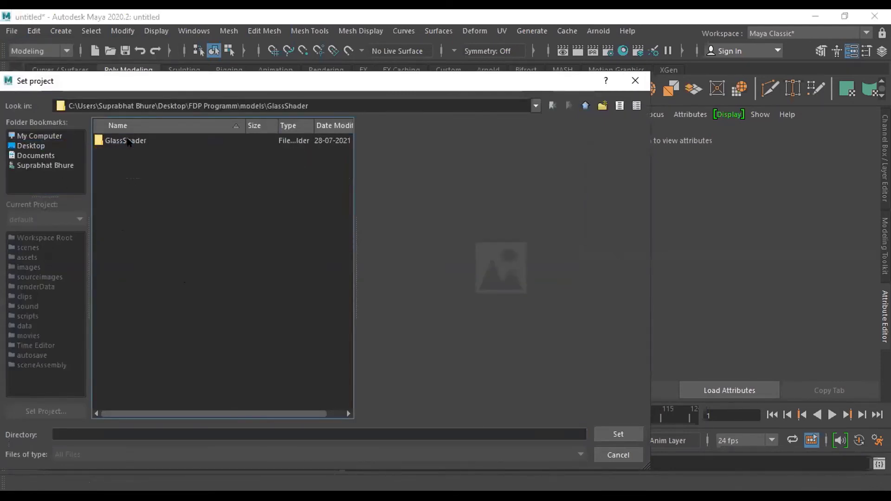
click(128, 142)
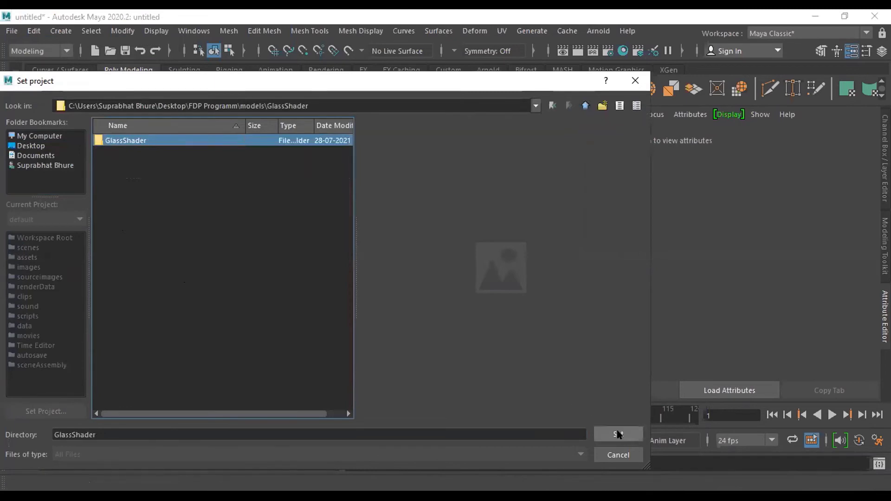
double_click(147, 140)
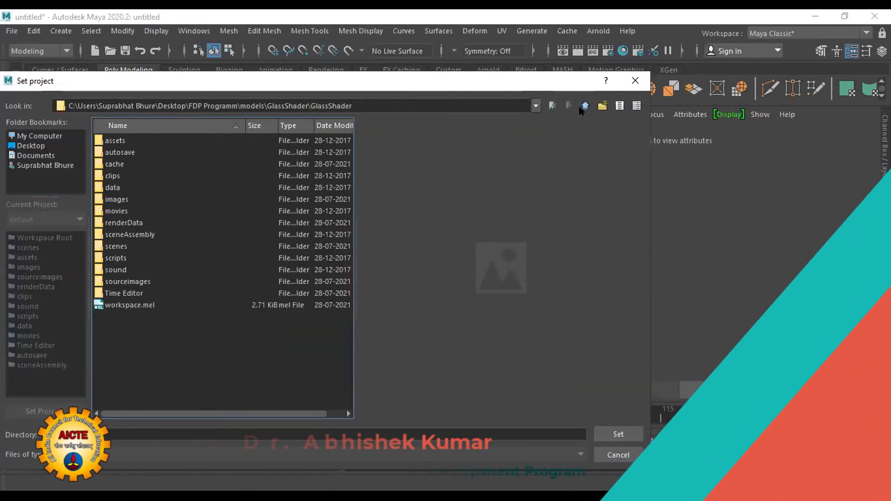
click(580, 106)
click(170, 140)
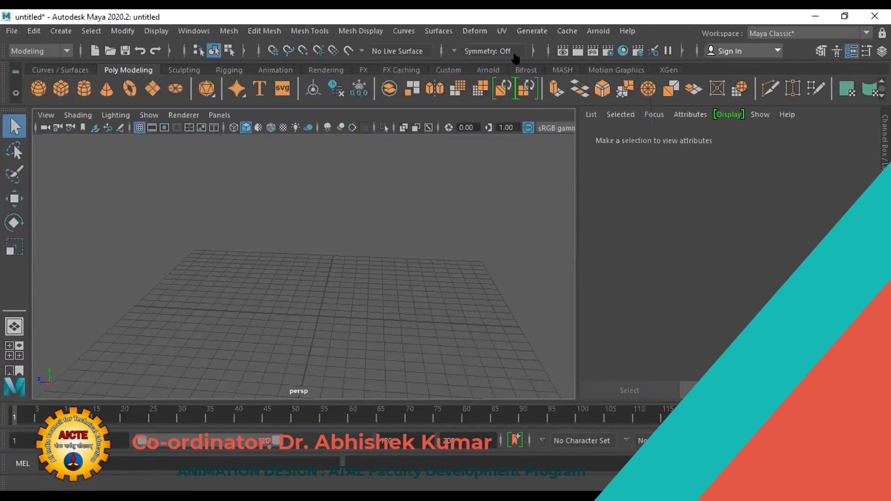
Open the HappyBuddha_glass.ma scene from the project's scenes folder, discarding the changes to the untitled scene.
alt+drag(241, 362, 273, 340)
alt+drag(429, 320, 408, 320)
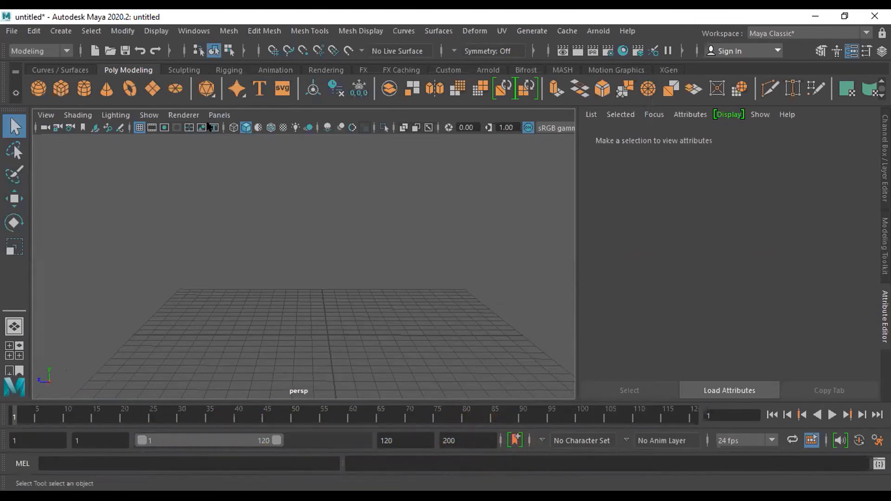
click(13, 33)
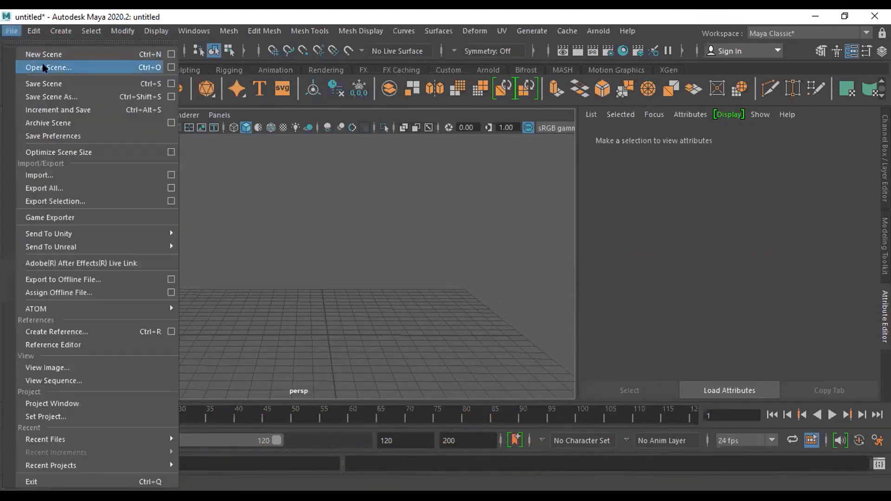
click(63, 66)
click(159, 164)
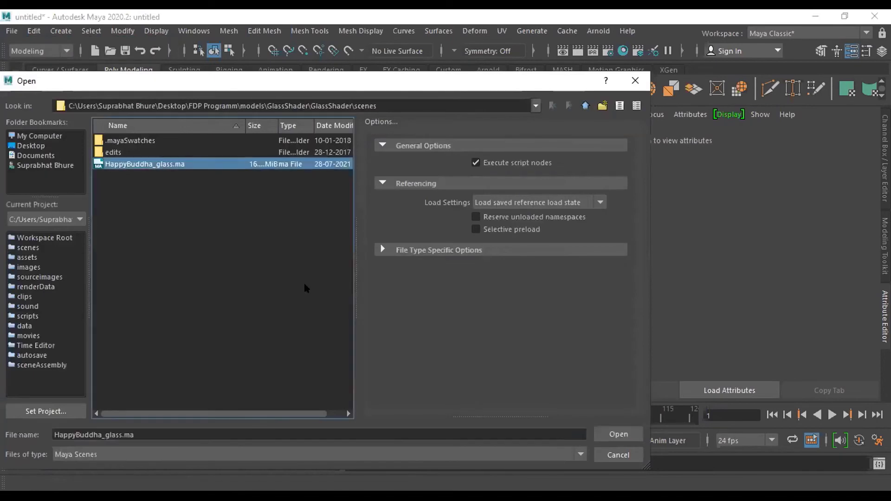
click(626, 435)
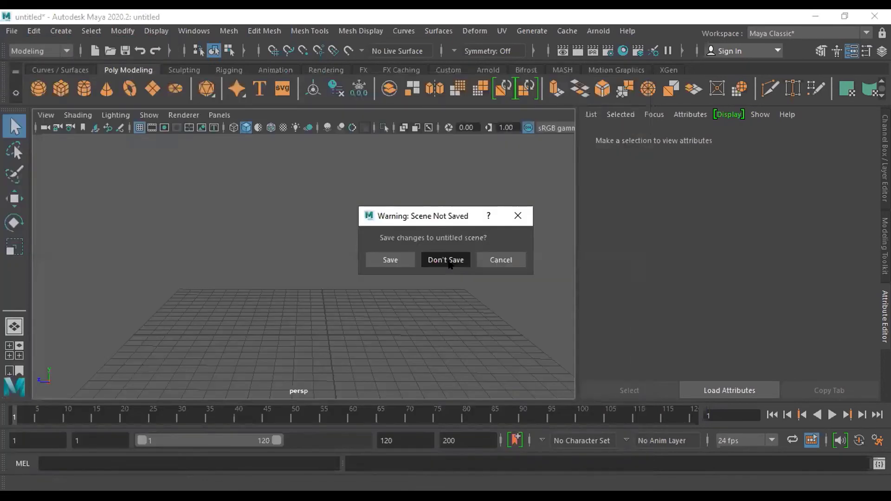
click(445, 259)
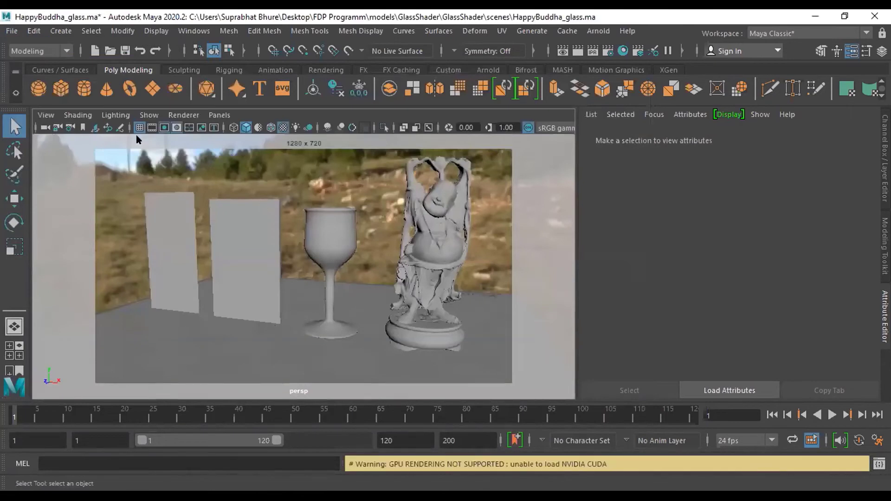
click(11, 31)
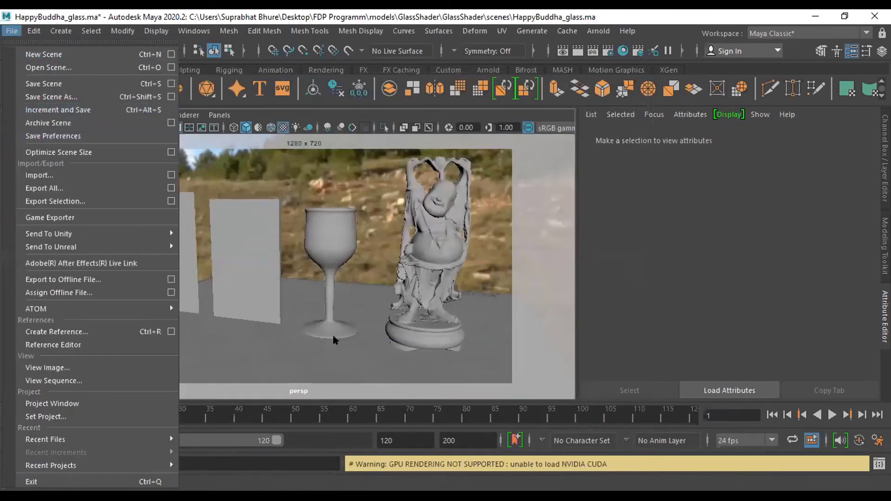
click(386, 341)
Load Floor_Diffuse_001.jpg from the project's sourceimages folder into the file texture on the floor plane's floor_lambert color.
click(230, 344)
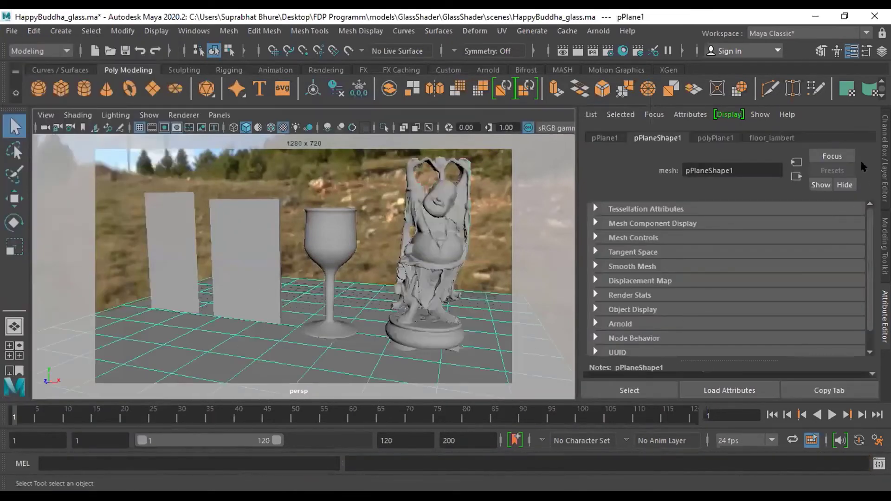
click(761, 139)
click(852, 283)
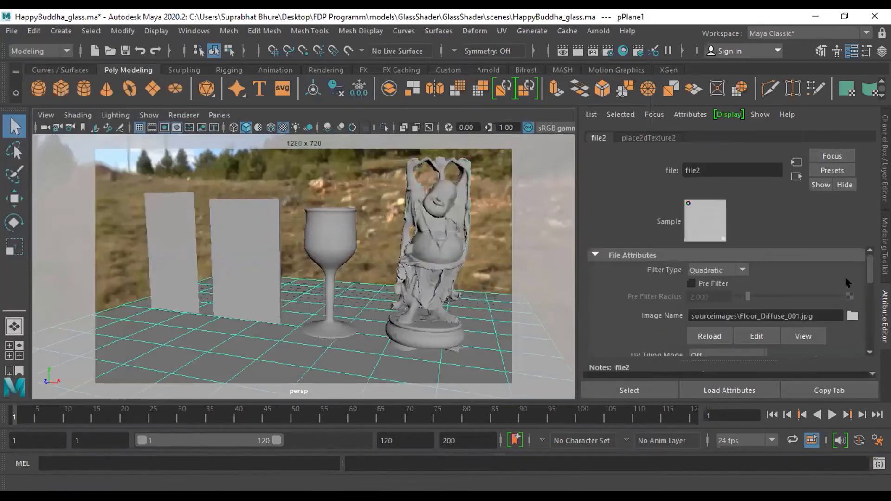
click(846, 316)
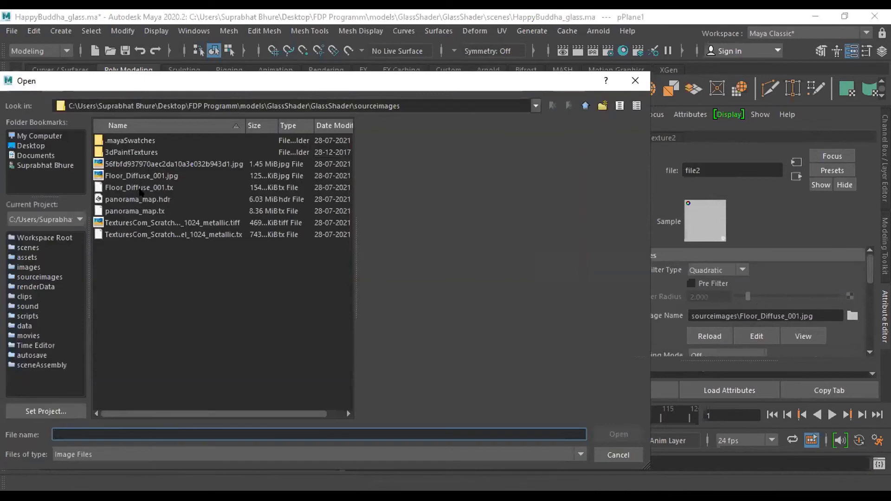
click(140, 188)
click(132, 202)
click(158, 190)
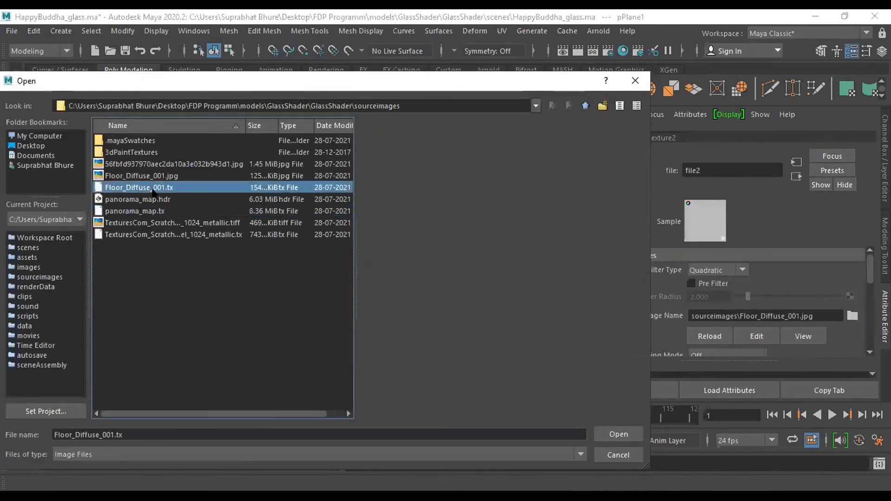
click(128, 200)
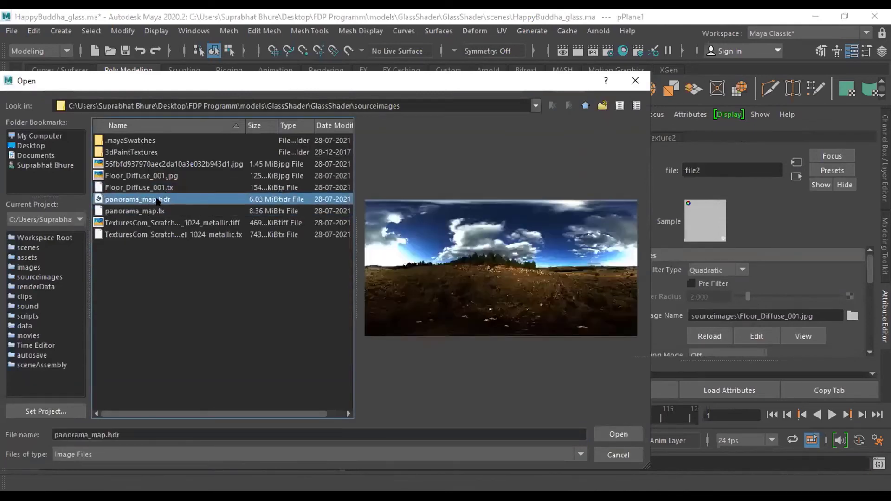
click(142, 177)
click(617, 433)
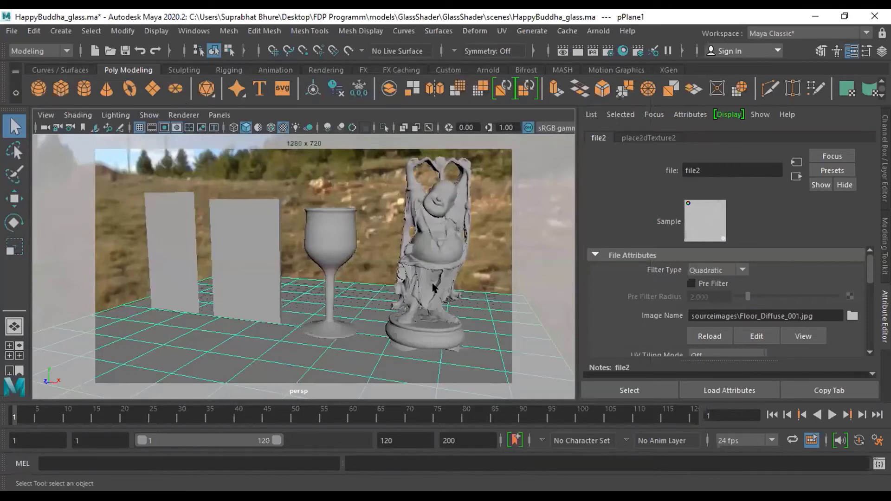
Try setting the color of the leftmost upright plane's lambert1 material to black, and undo the change.
click(146, 265)
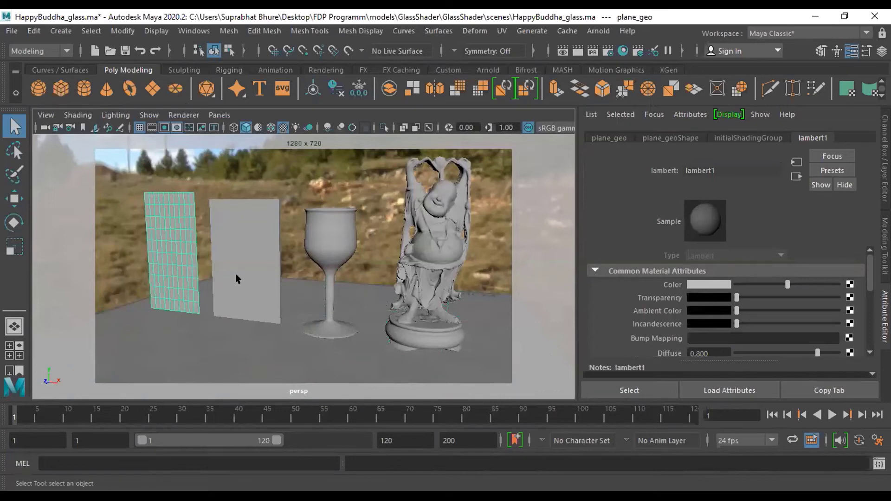
alt+drag(187, 315, 256, 311)
alt+middle_drag(330, 298, 376, 301)
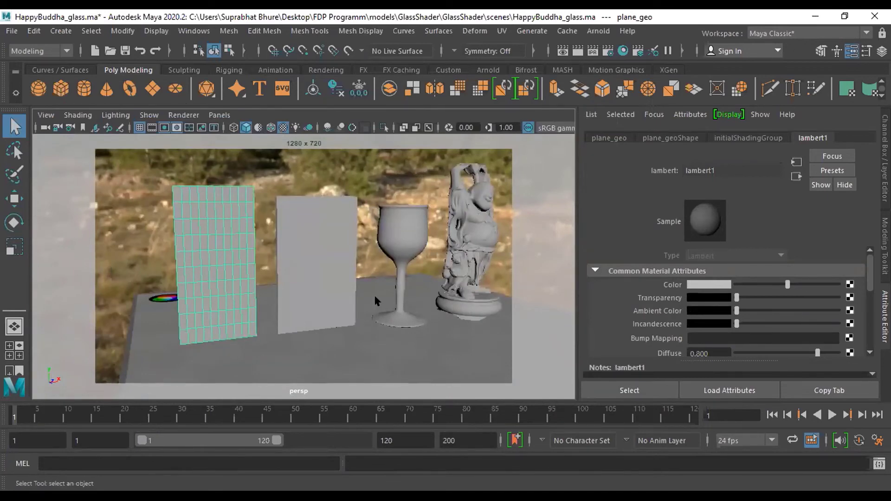
alt+drag(338, 300, 301, 310)
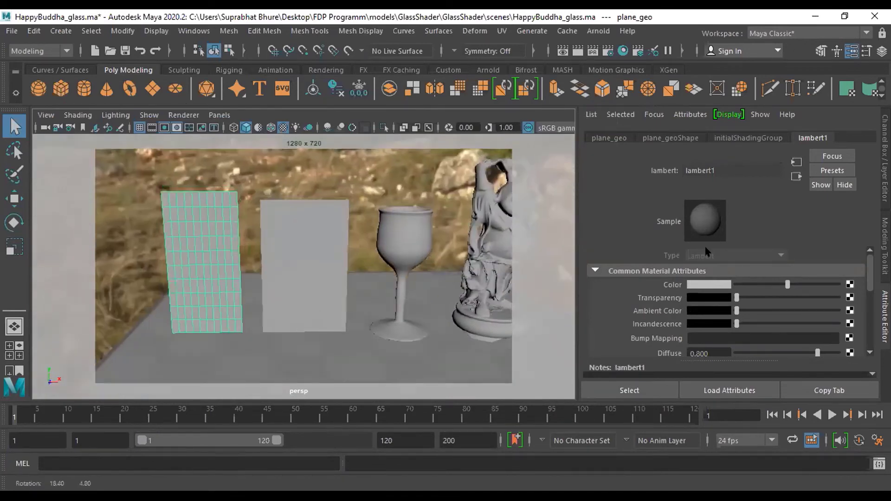
drag(787, 284, 728, 291)
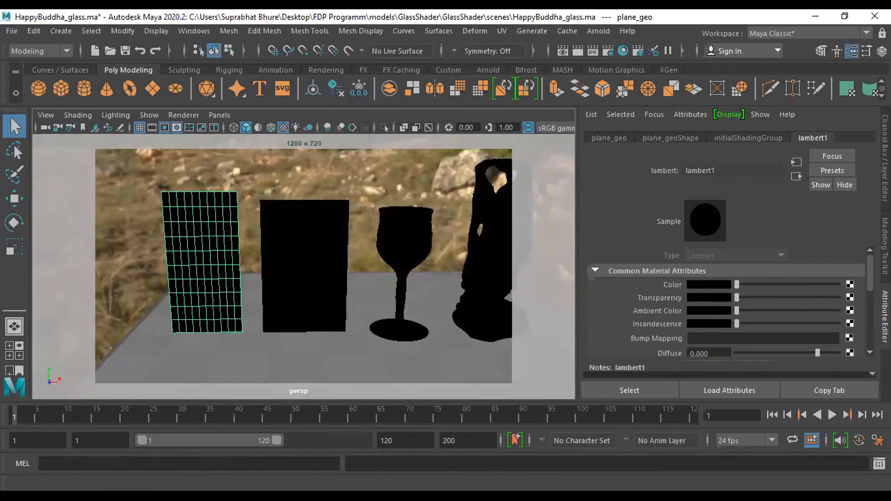
key(ctrl+z)
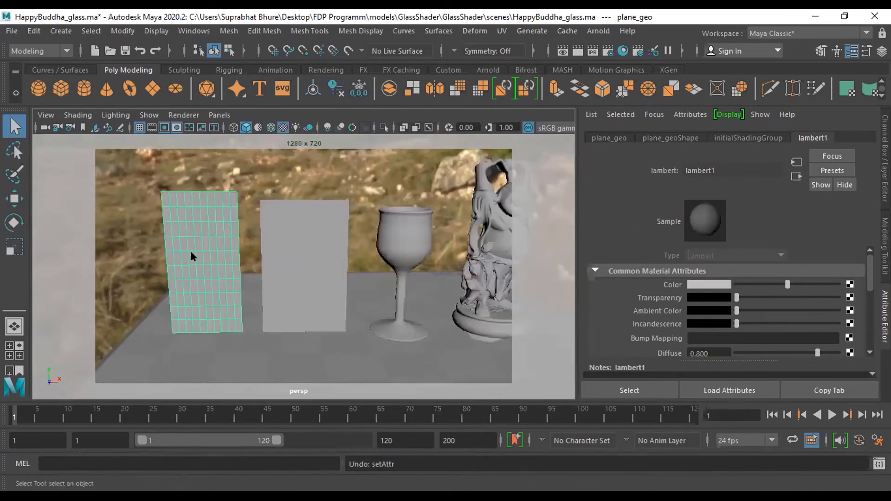
Assign a new aiStandardSurface material to the leftmost upright plane, with base weight 0 and a black base color.
right_click(190, 251)
mouse_move(215, 482)
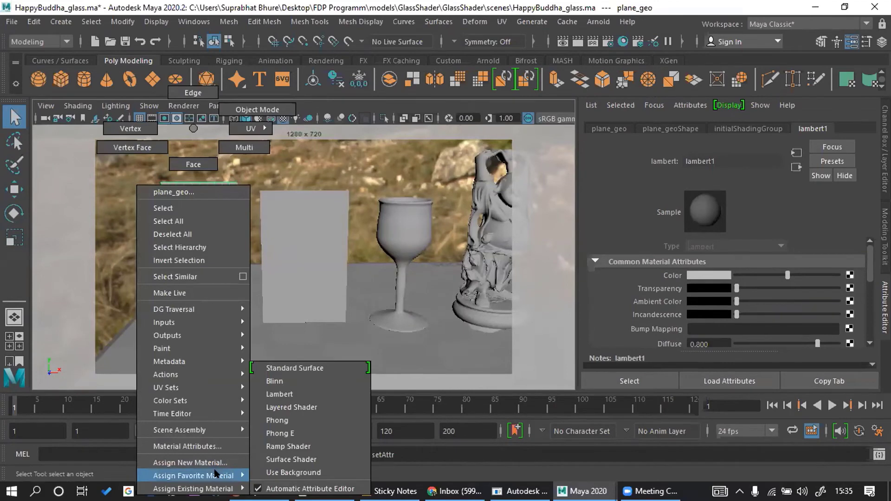
click(213, 463)
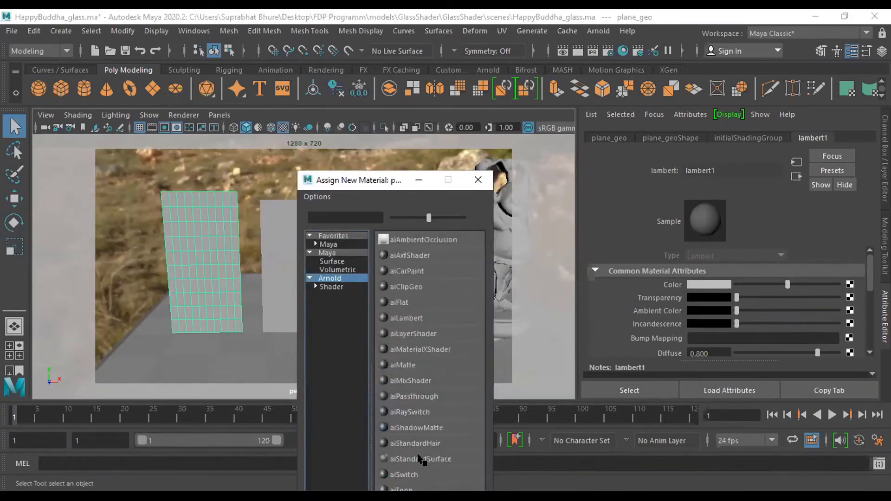
drag(815, 289, 689, 290)
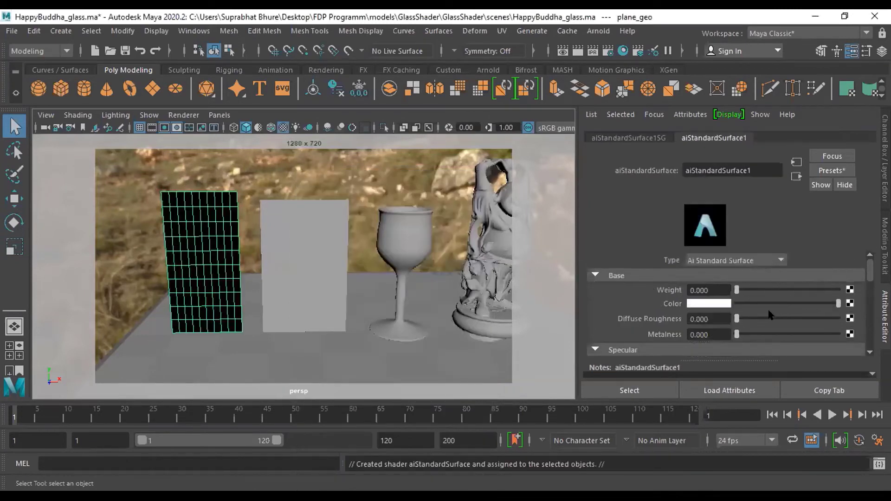
drag(750, 307, 723, 308)
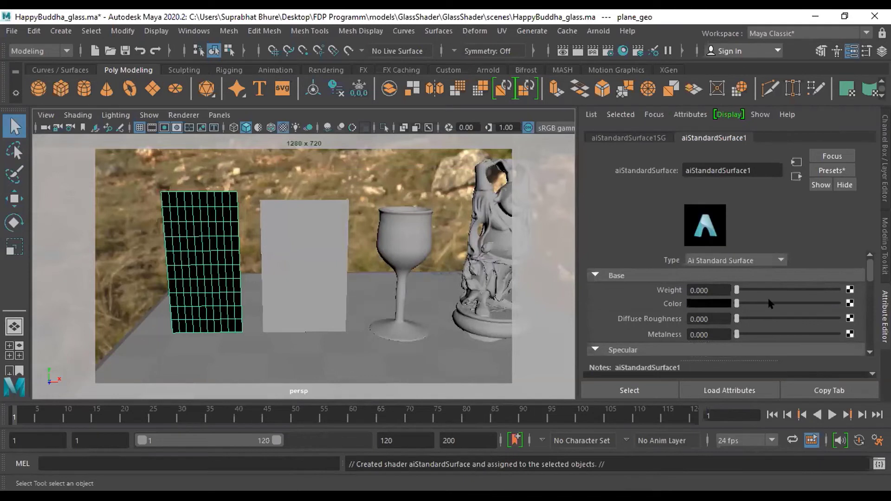
Set the specular weight of the plane's aiStandardSurface material to 0.435.
scroll(769, 303, down, 2)
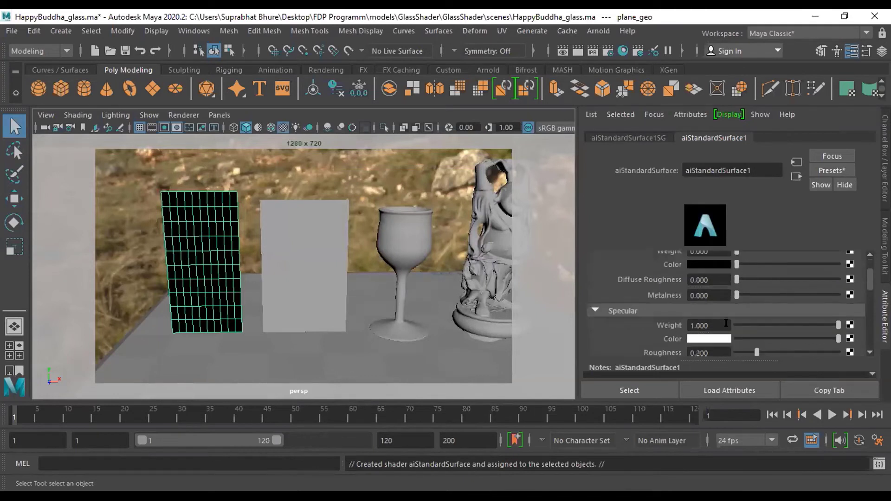
drag(838, 325, 775, 323)
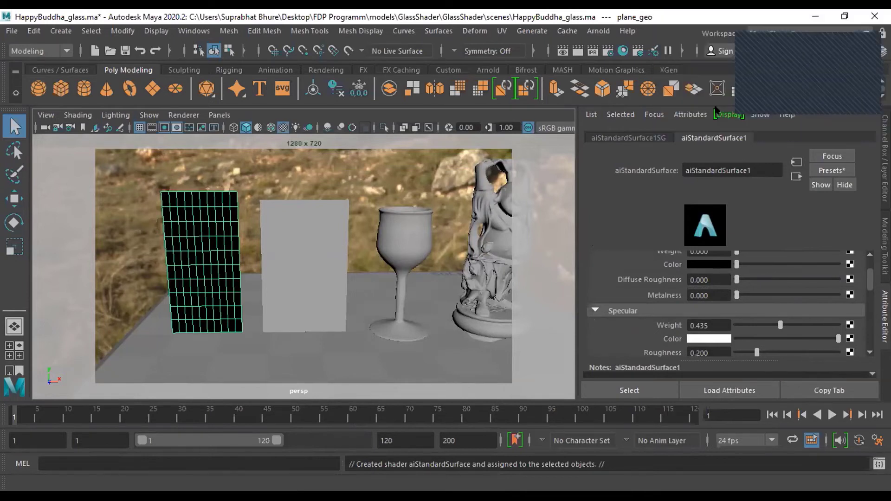
click(728, 50)
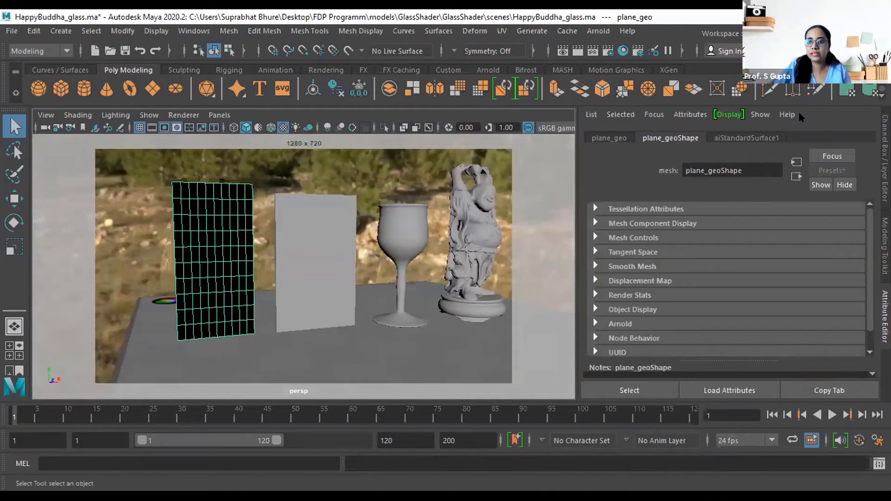
Examine the base and specular attributes of the aiStandardSurface material on the leftmost upright plane.
click(763, 137)
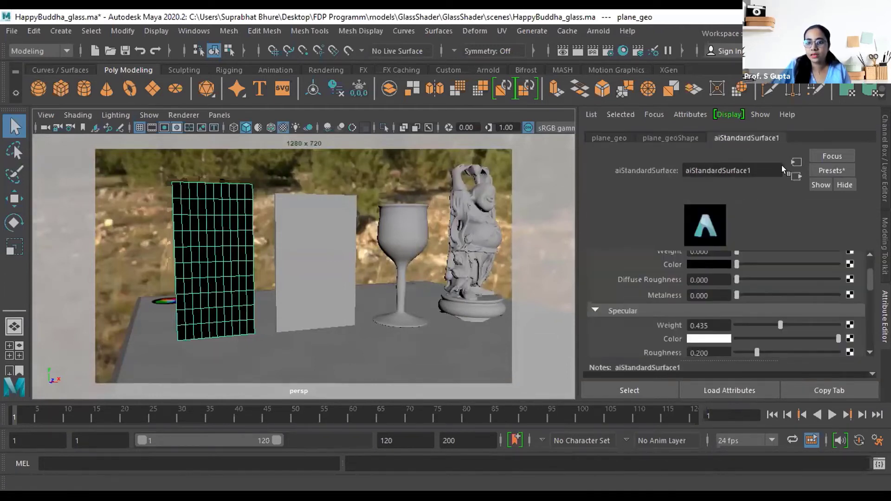
scroll(728, 290, up, 2)
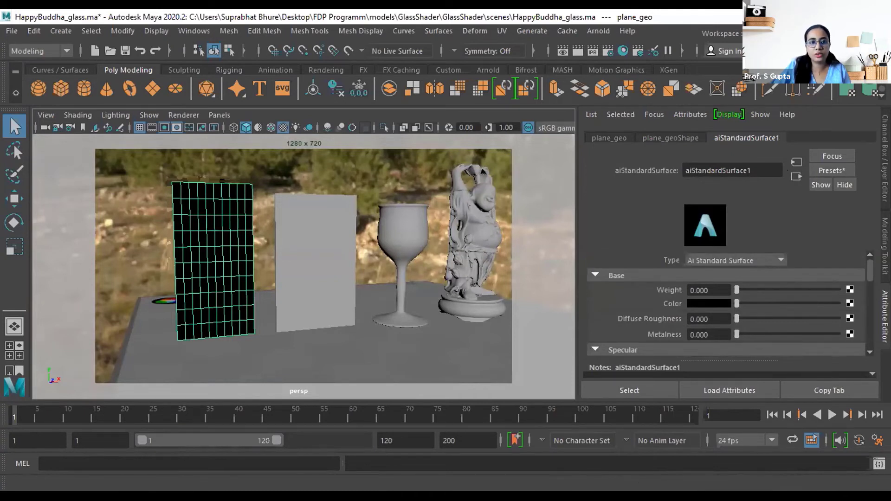
scroll(729, 330, down, 3)
scroll(730, 329, down, 2)
scroll(729, 330, up, 5)
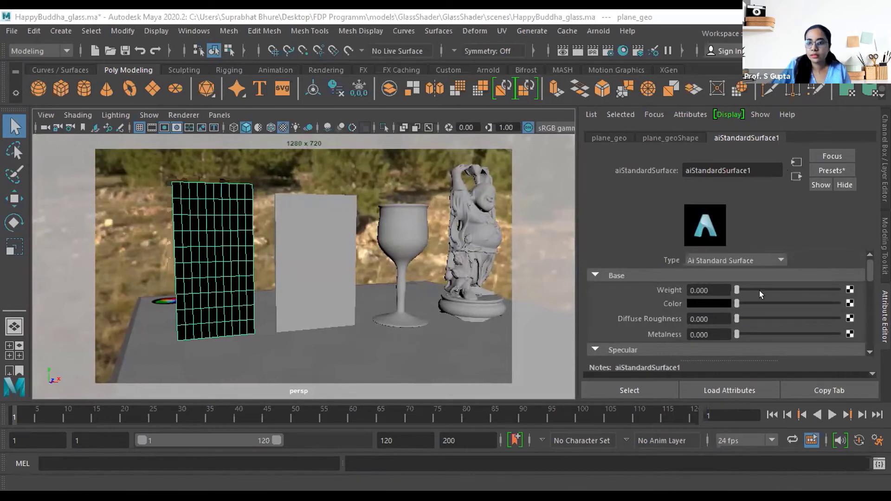
alt+drag(367, 289, 325, 294)
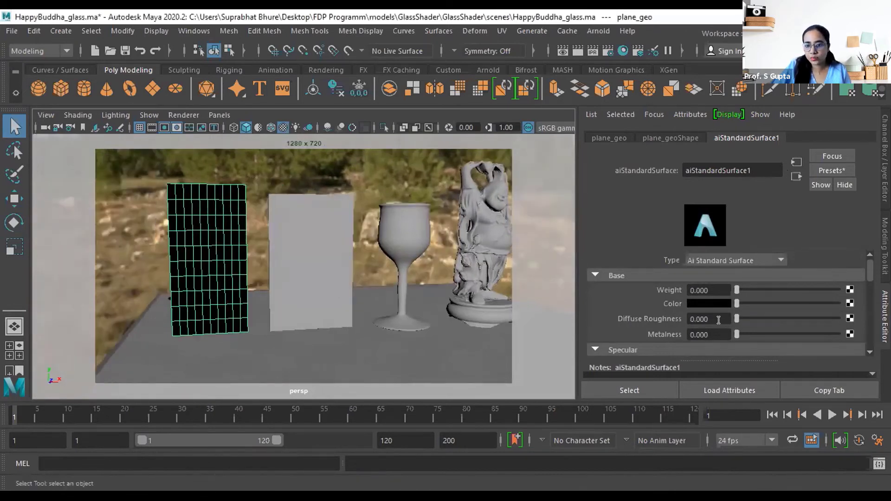
Set the transmission weight of the leftmost upright plane's aiStandardSurface material to 1.
scroll(718, 319, down, 4)
scroll(718, 320, up, 4)
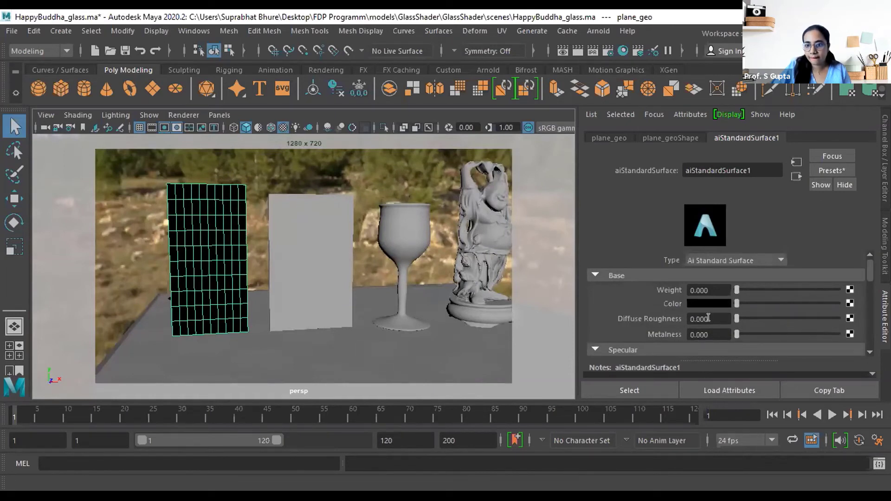
scroll(718, 319, down, 4)
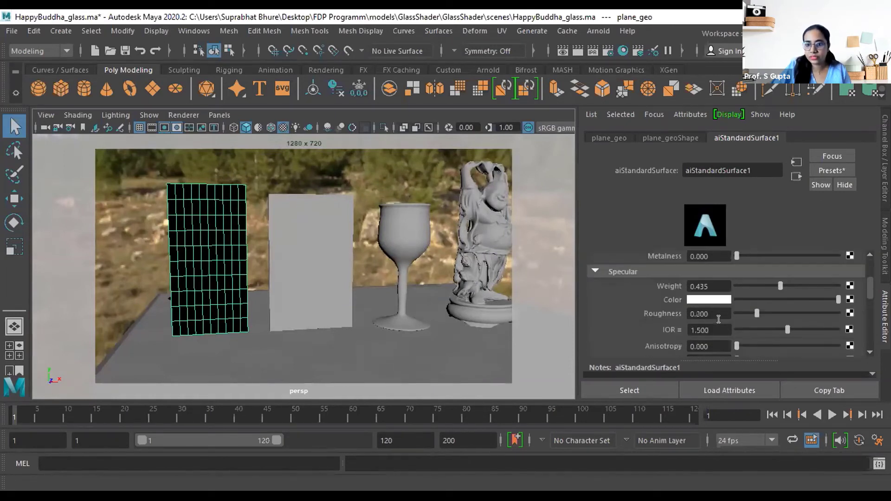
scroll(669, 329, down, 3)
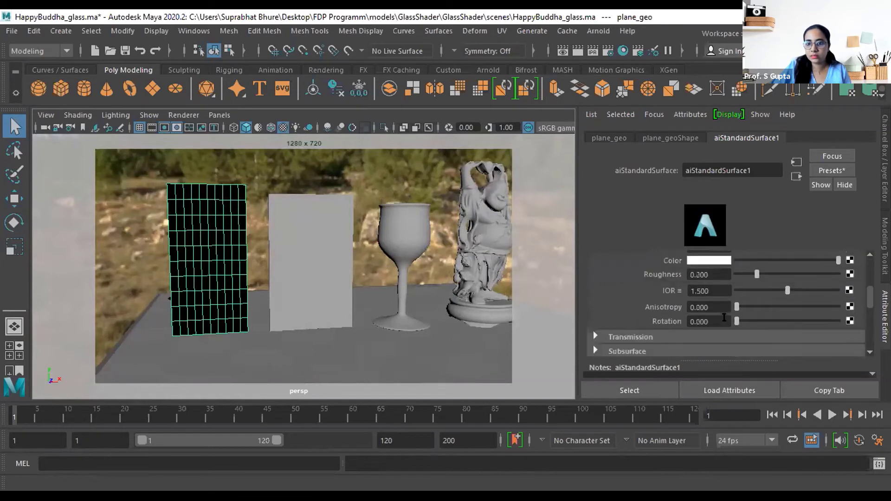
click(621, 297)
scroll(715, 305, down, 2)
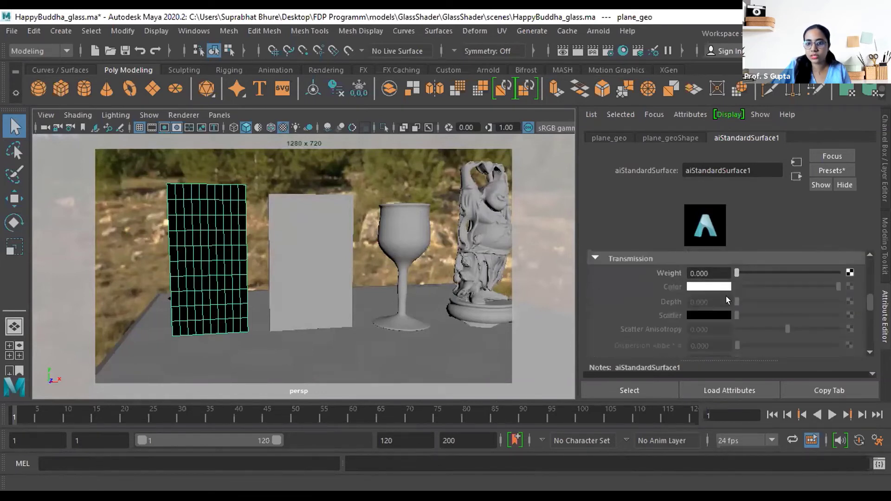
drag(734, 272, 826, 273)
alt+middle_drag(214, 284, 259, 195)
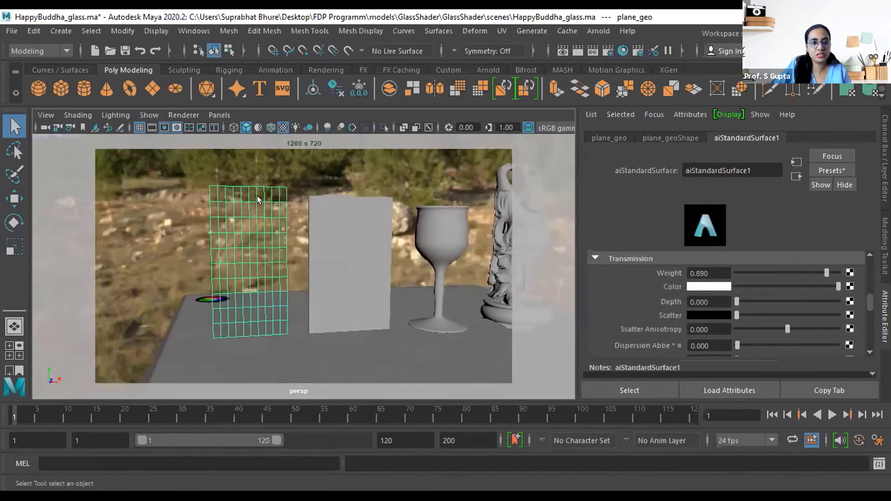
scroll(238, 262, up, 4)
click(824, 273)
mouse_move(824, 273)
mouse_down()
mouse_move(774, 274)
mouse_move(844, 278)
mouse_up()
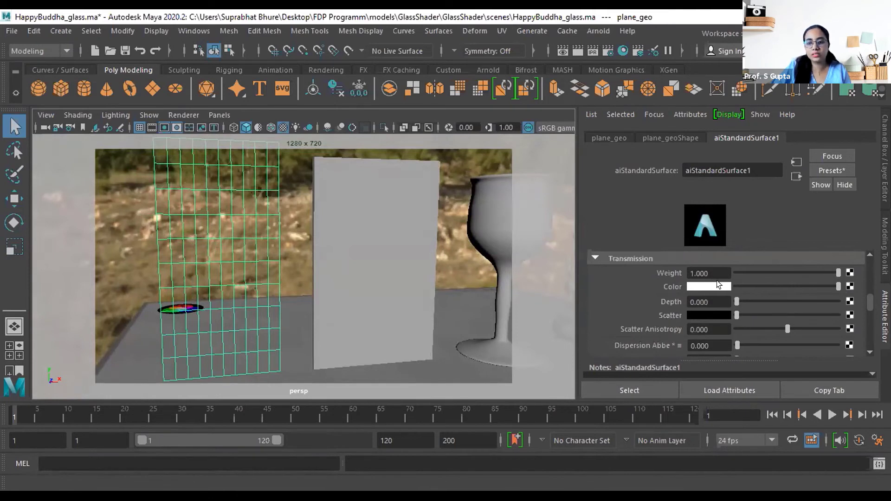
Turn on wireframe-on-shaded display in the perspective view, keeping the leftmost upright plane selected.
click(123, 269)
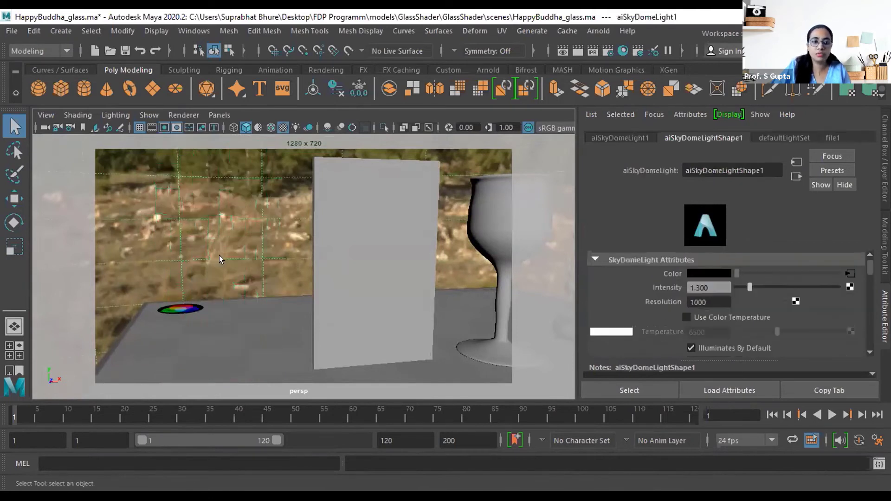
click(220, 256)
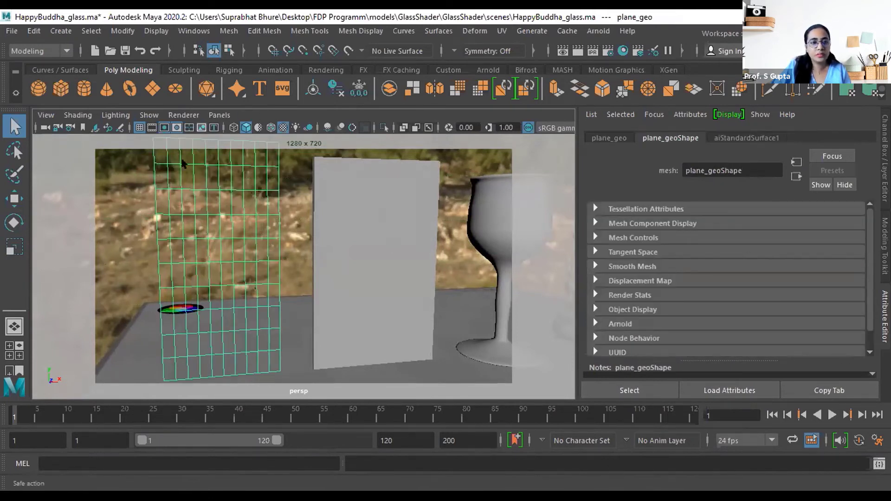
click(271, 128)
click(300, 261)
click(278, 269)
alt+drag(301, 281, 330, 293)
scroll(330, 293, down, 4)
alt+middle_drag(330, 292, 340, 298)
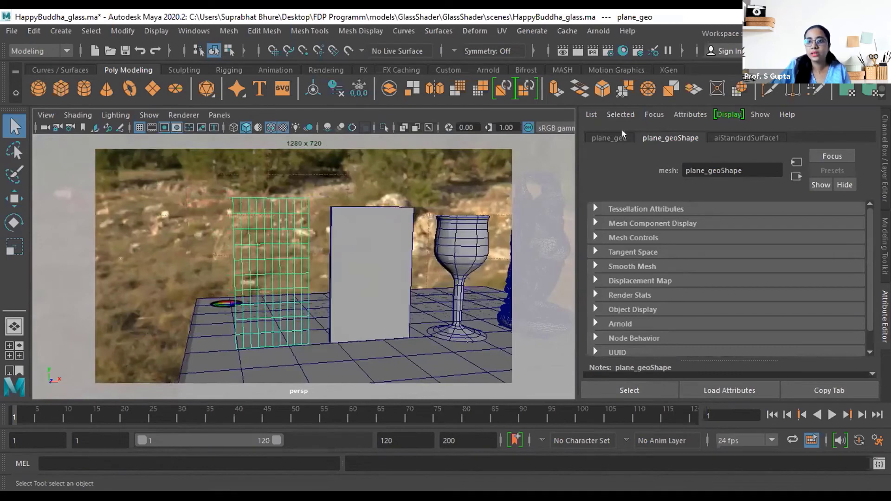
Turn off Opaque in the Arnold attributes of the leftmost plane's shape and deselect the plane.
click(613, 137)
click(668, 138)
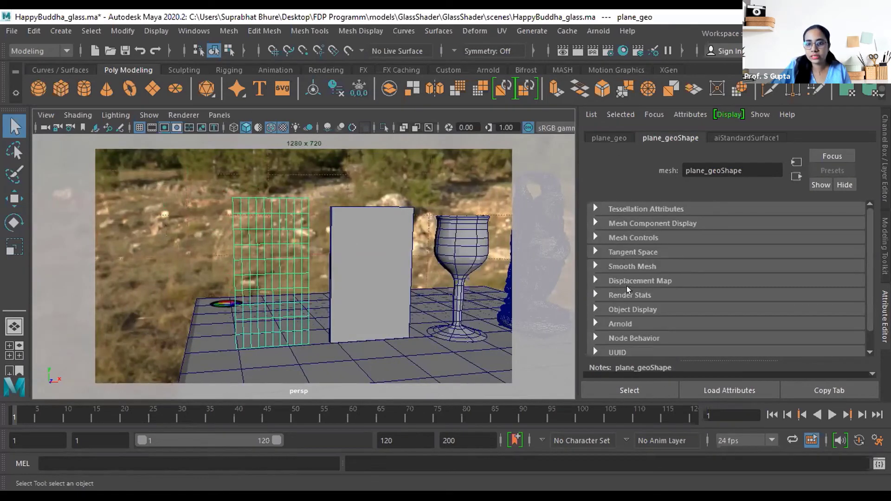
click(622, 323)
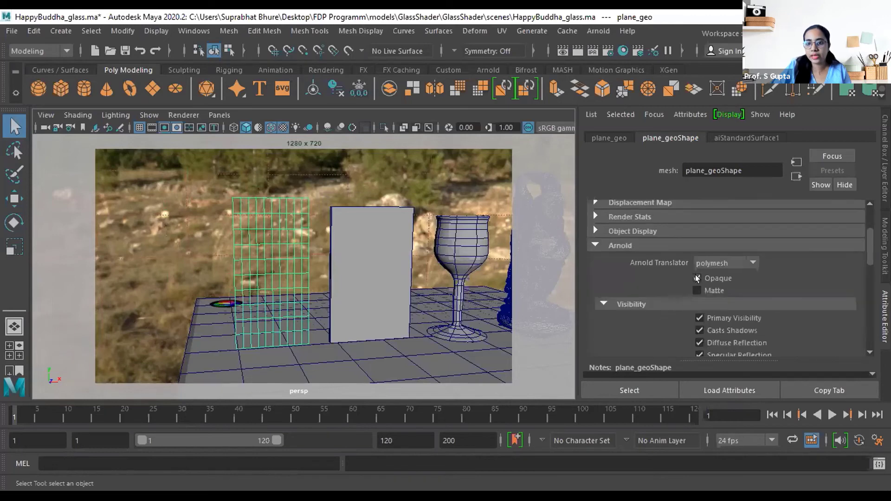
click(167, 237)
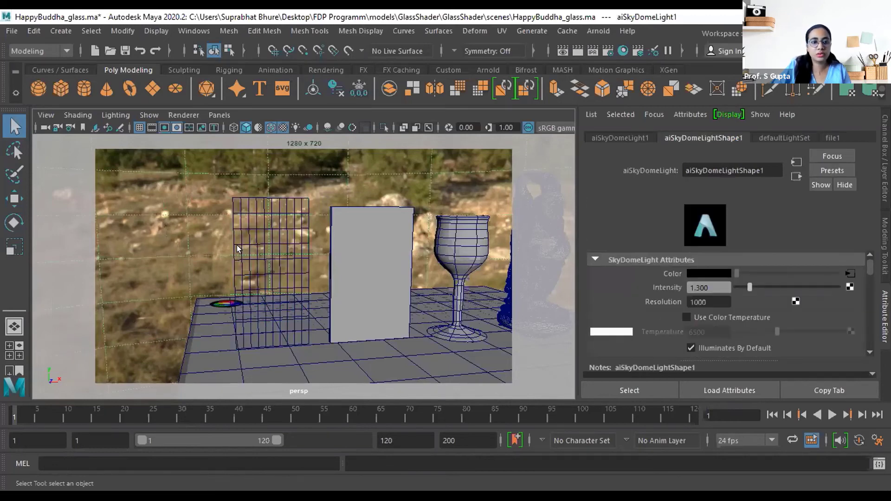
Render the current frame with Arnold, framing both upright panels, the wine glass and the Buddha.
scroll(297, 269, up, 3)
scroll(300, 270, down, 5)
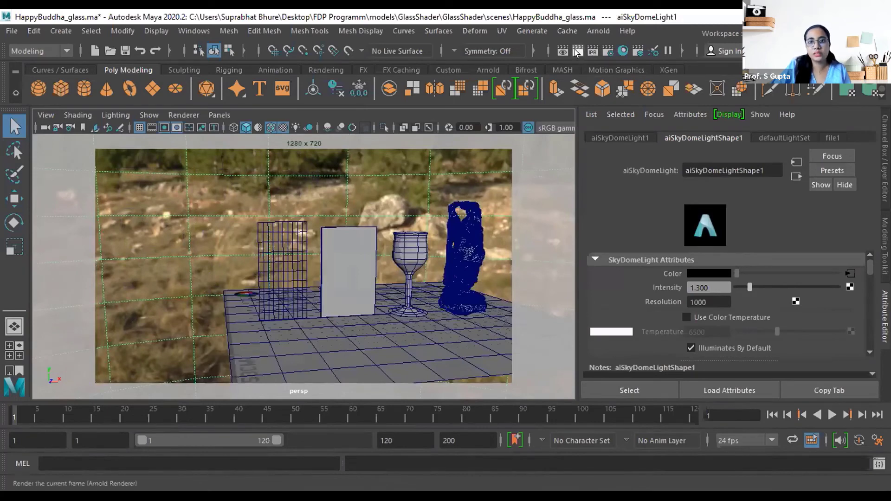
click(577, 51)
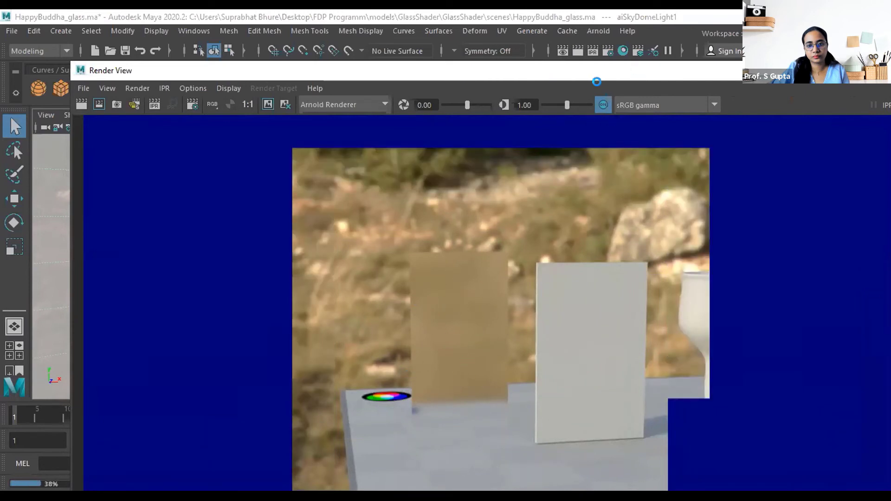
drag(637, 69, 458, 76)
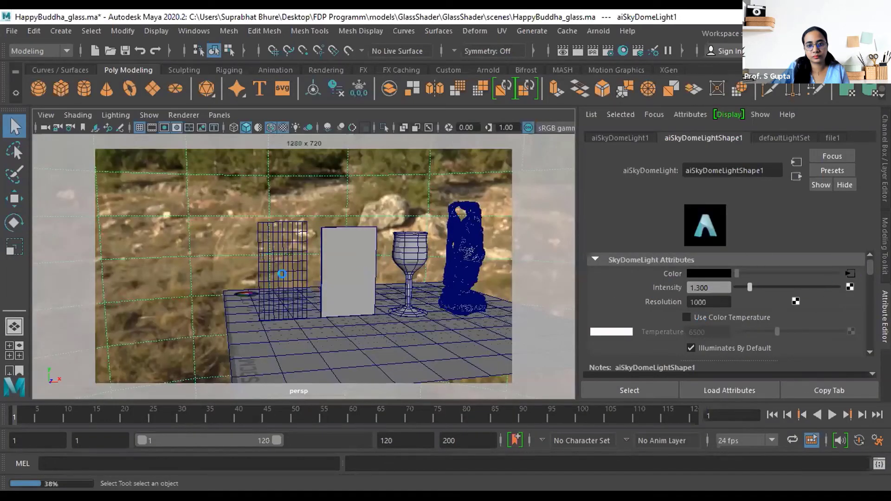
Set the specular roughness of the leftmost plane's aiStandardSurface material to 0.013.
click(281, 274)
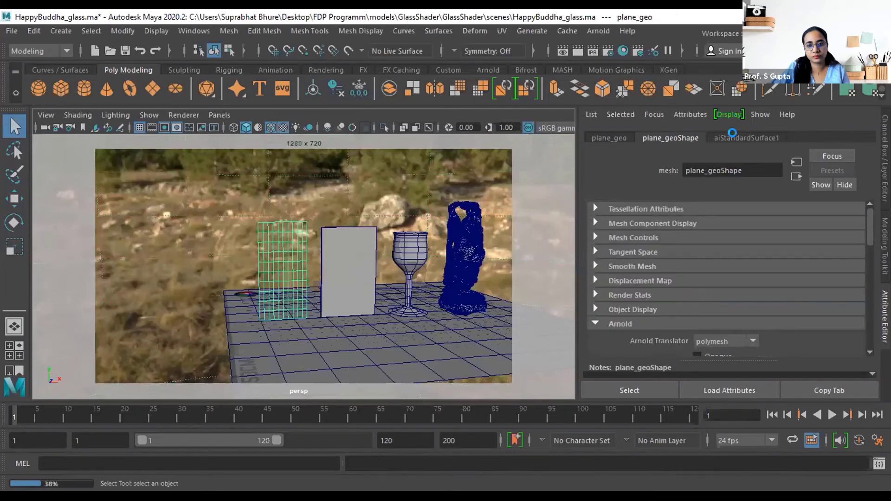
click(730, 138)
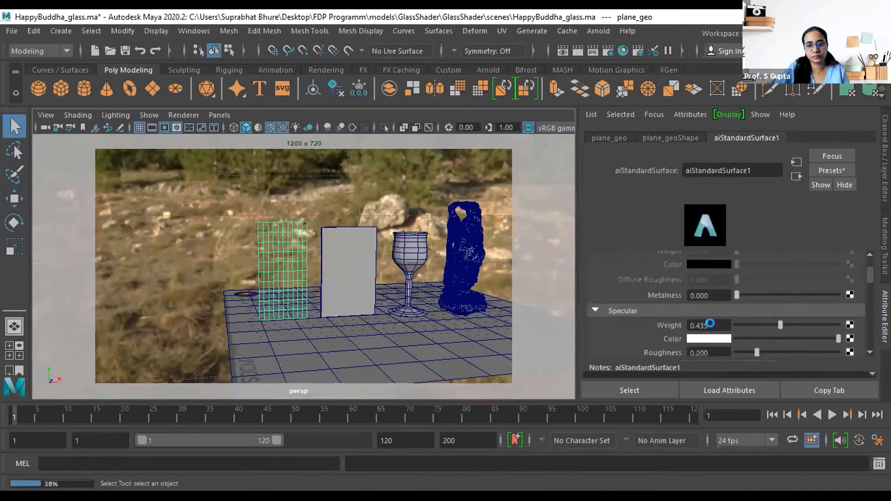
drag(752, 310, 729, 311)
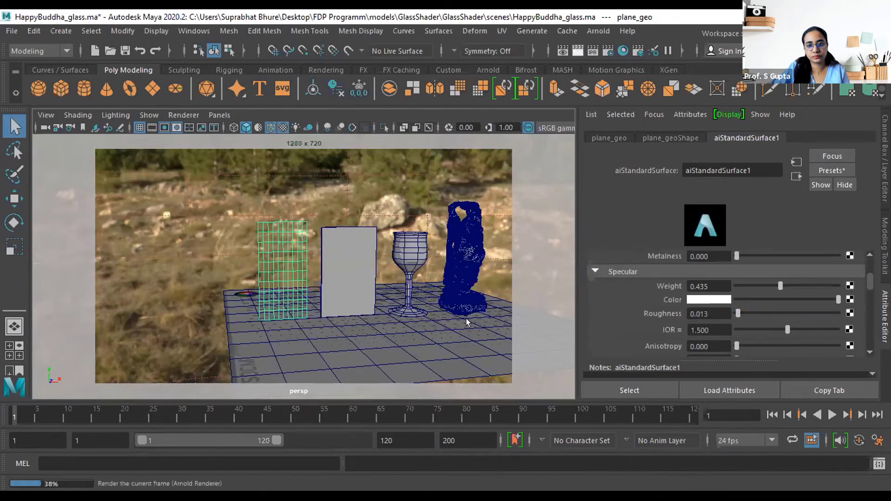
Render the frame again to check the plane with the reduced roughness, and return to the scene.
click(575, 52)
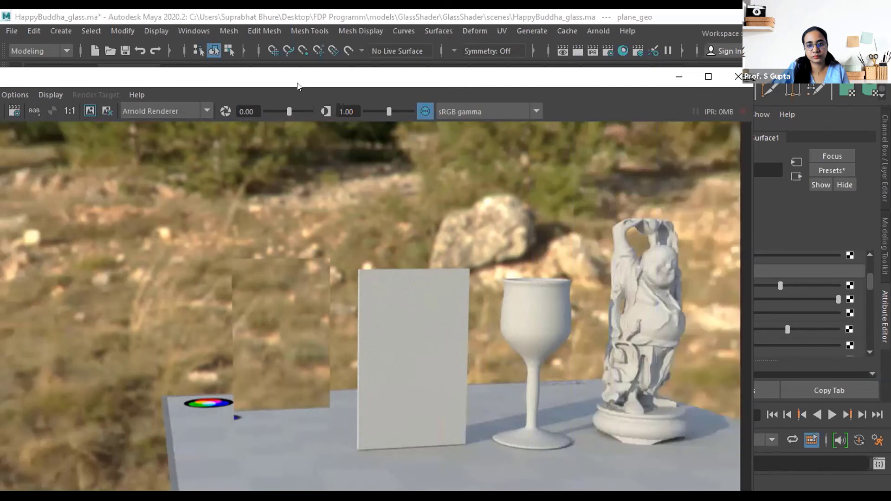
drag(365, 76, 458, 70)
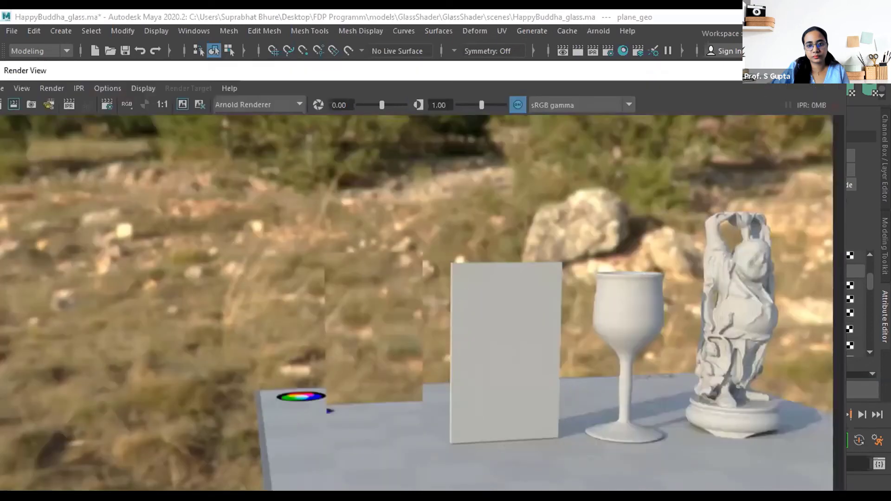
key(alt+Tab)
scroll(276, 290, down, 5)
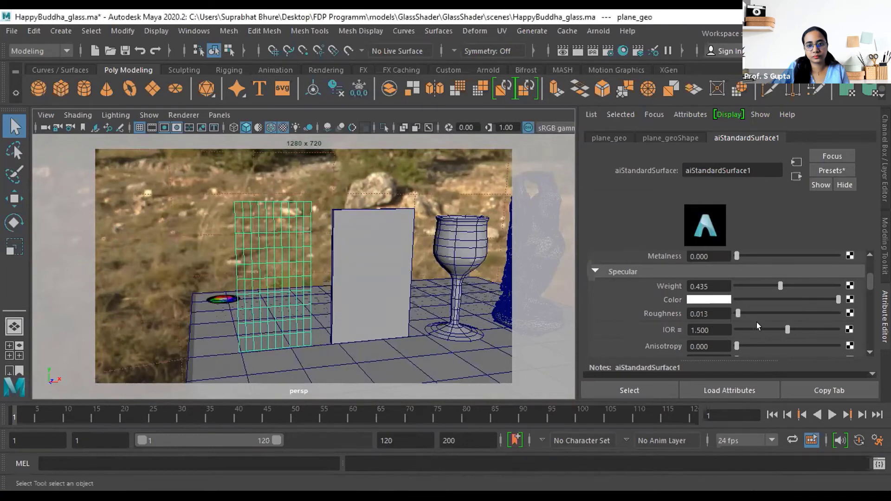
Set the specular IOR of the plane's material to 0.750 and render a closer view of the plane.
drag(782, 327, 757, 327)
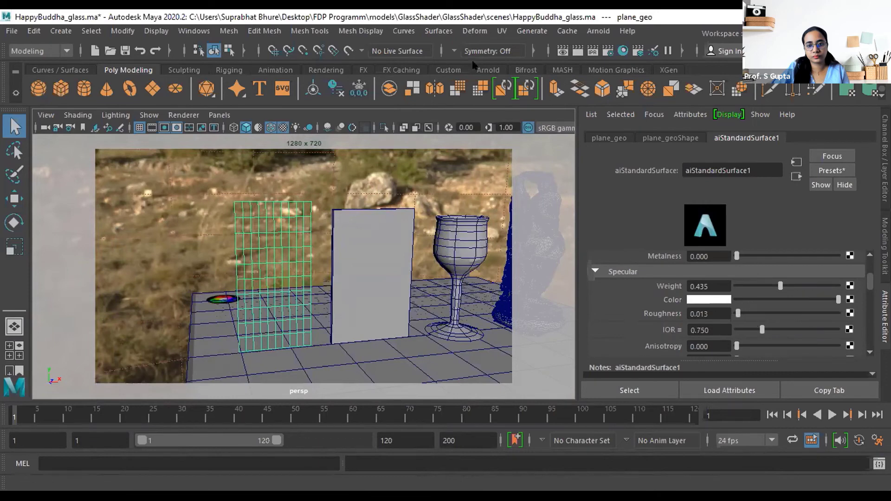
alt+right_drag(285, 284, 332, 291)
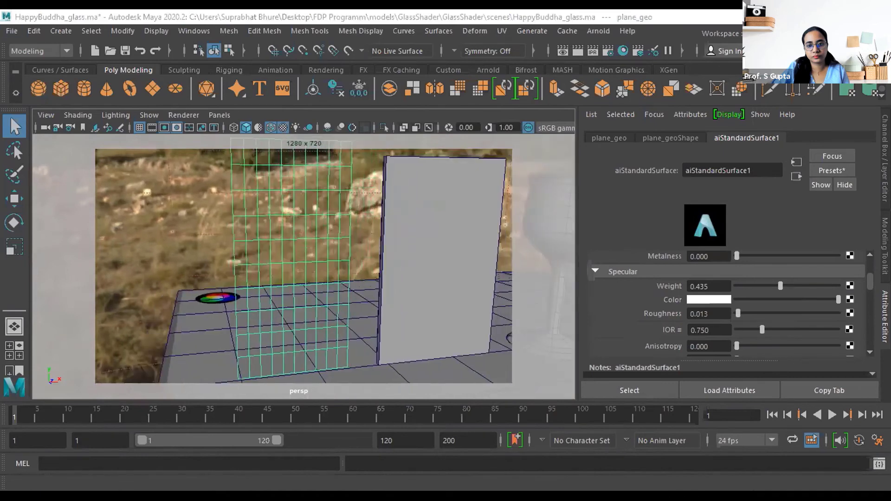
mouse_move(332, 291)
alt+right_down()
mouse_move(341, 255)
mouse_move(342, 288)
alt+right_up()
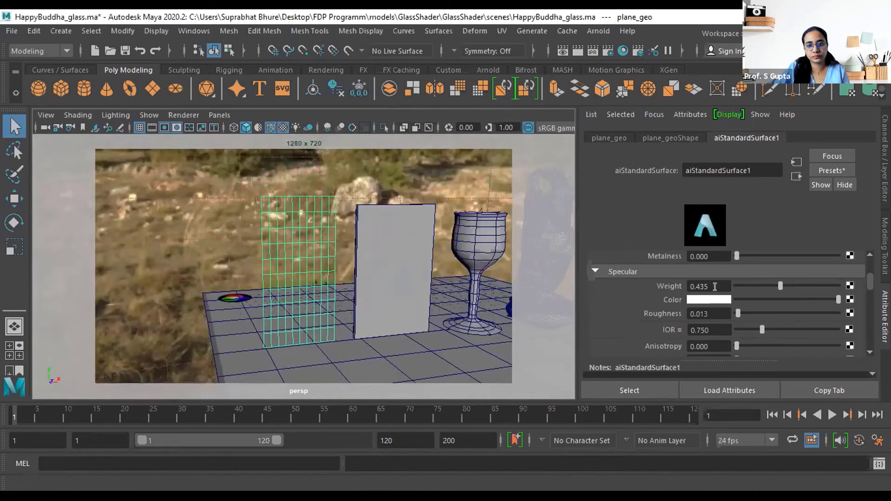
drag(376, 282, 392, 277)
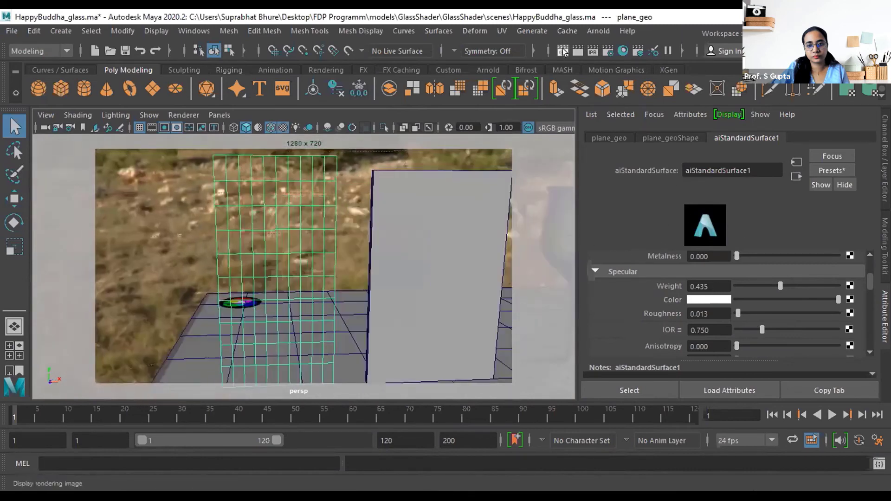
click(577, 50)
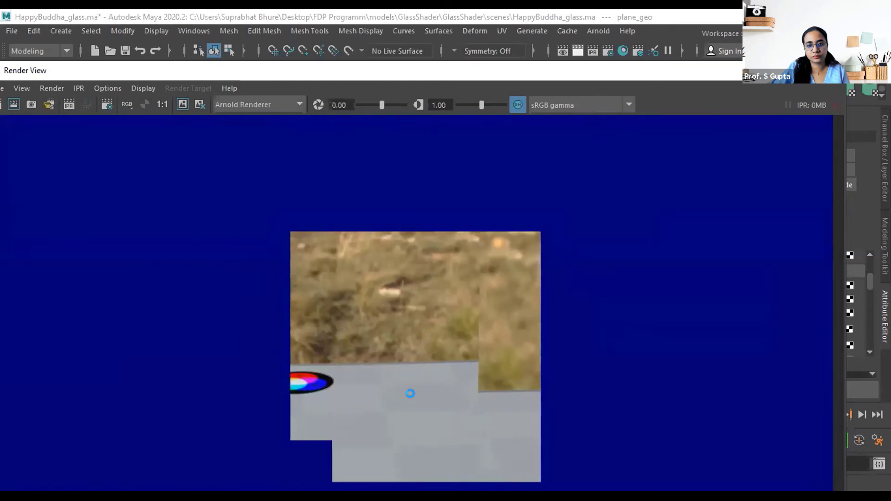
scroll(410, 393, down, 2)
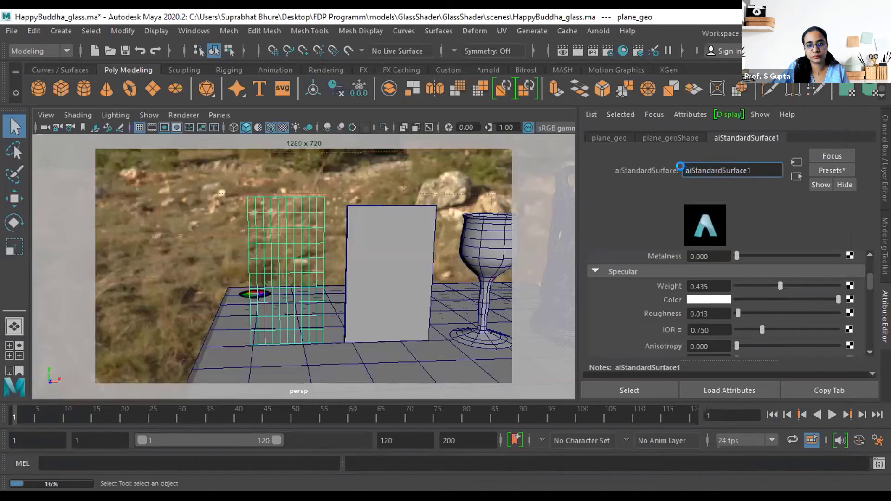
Rename the leftmost plane's aiStandardSurface material to Glass.
drag(686, 166, 739, 165)
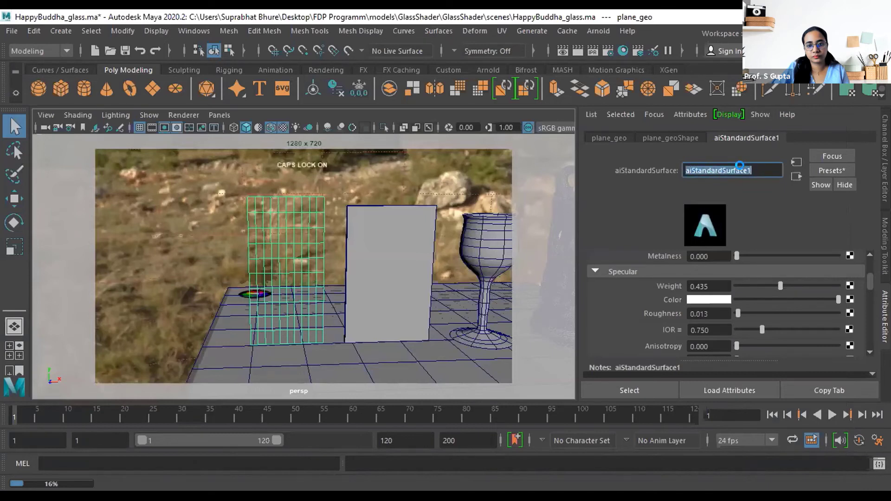
text(Glaa)
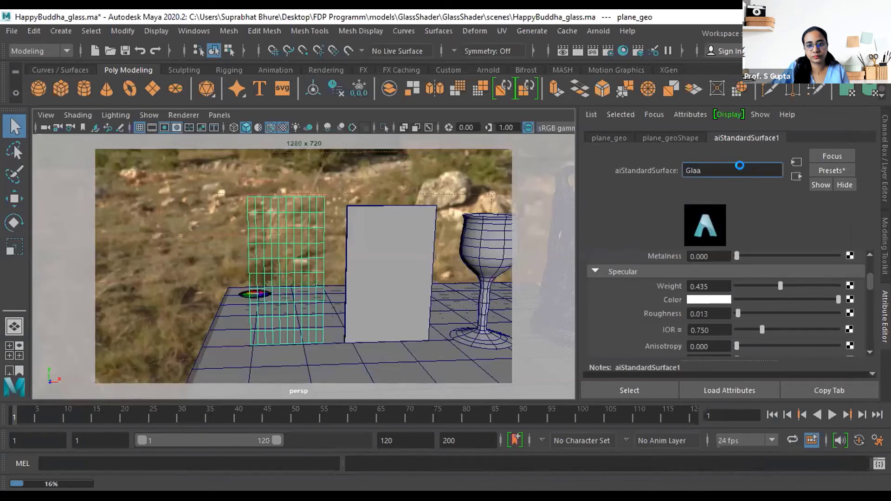
key(Return)
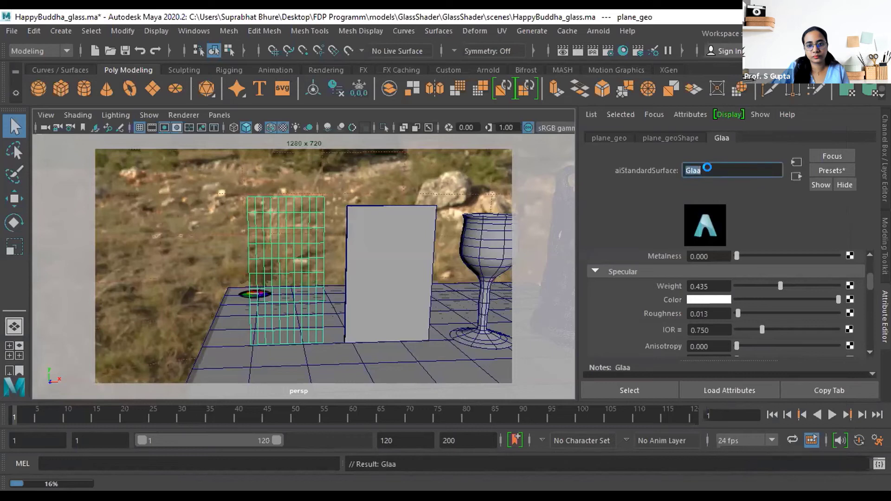
text(Glass)
key(Return)
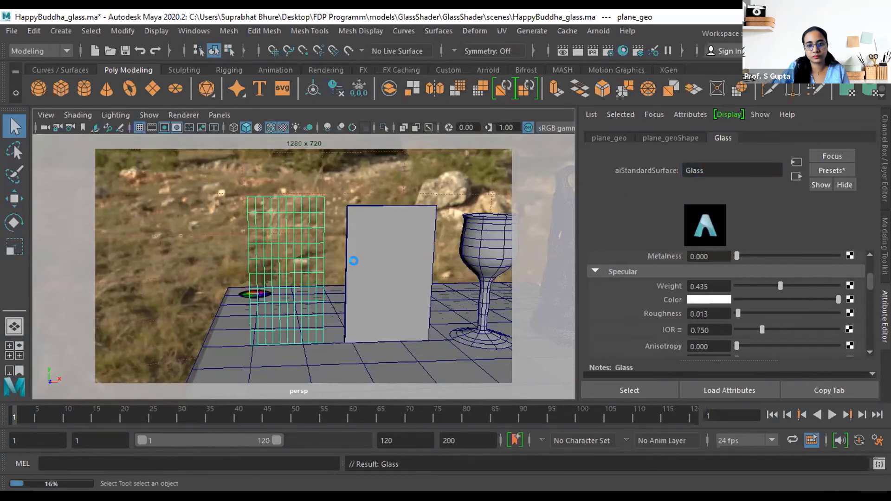
Select the leftmost plane, the upright cube panel, the wine glass and the Buddha mesh one after another.
scroll(353, 261, down, 3)
click(344, 308)
click(301, 274)
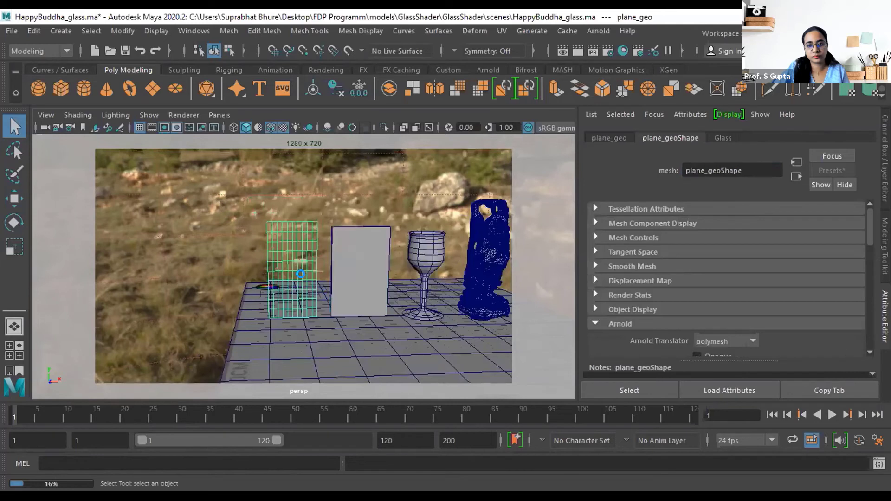
click(357, 272)
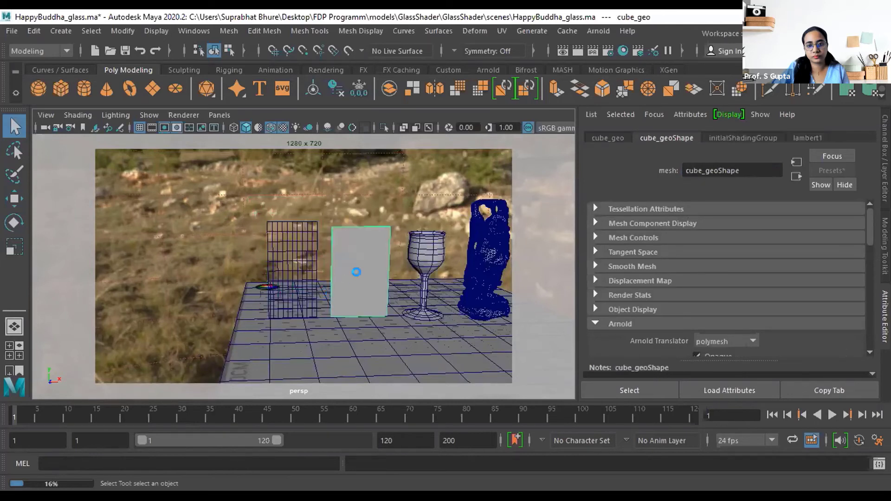
click(418, 253)
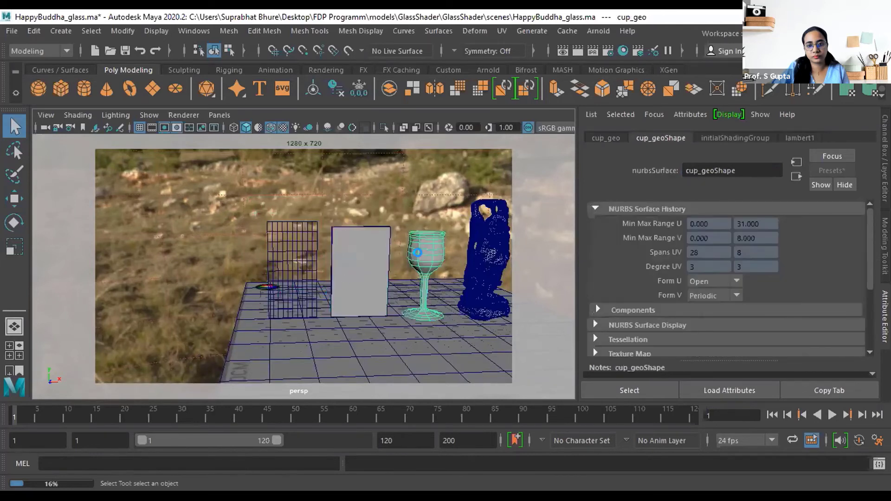
click(470, 249)
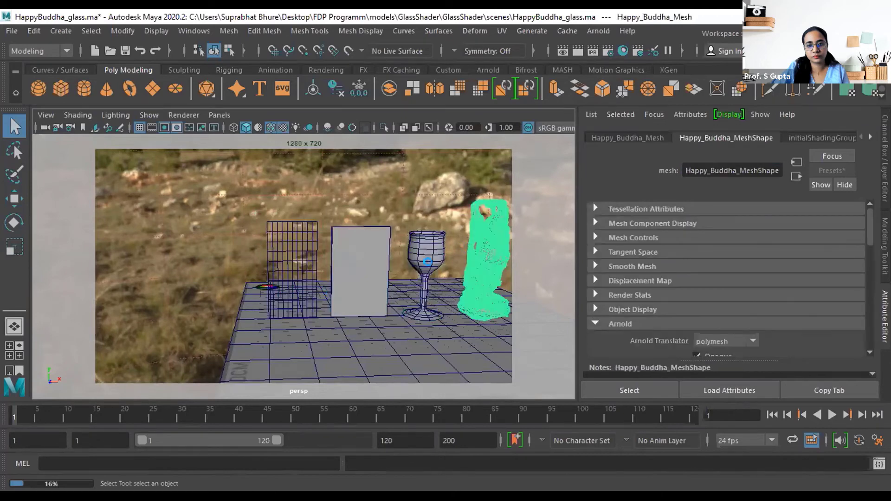
Select the upright cube panel, the wine glass and the Buddha mesh together and assign the existing Glass material to them.
click(351, 269)
shift+click(414, 246)
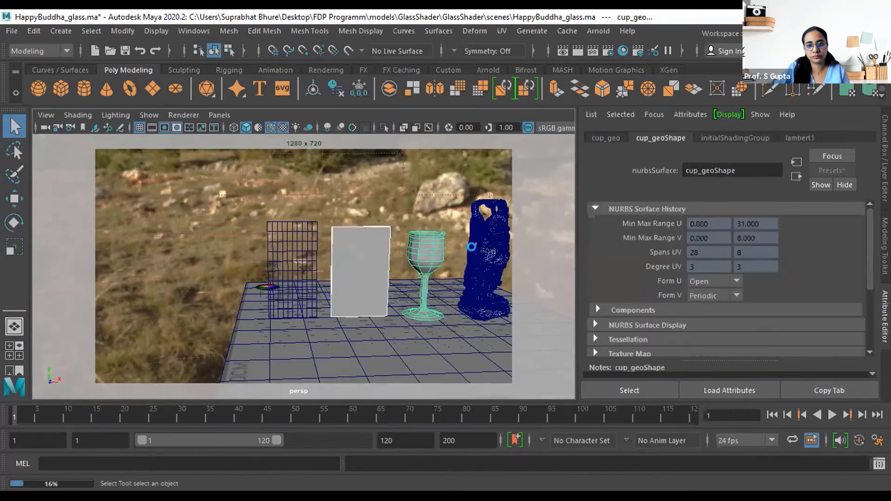
shift+click(471, 246)
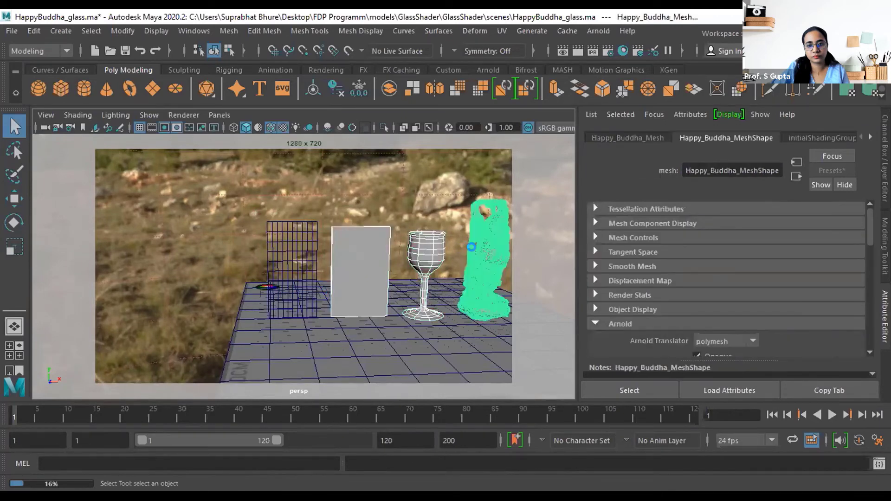
right_click(471, 246)
mouse_move(463, 480)
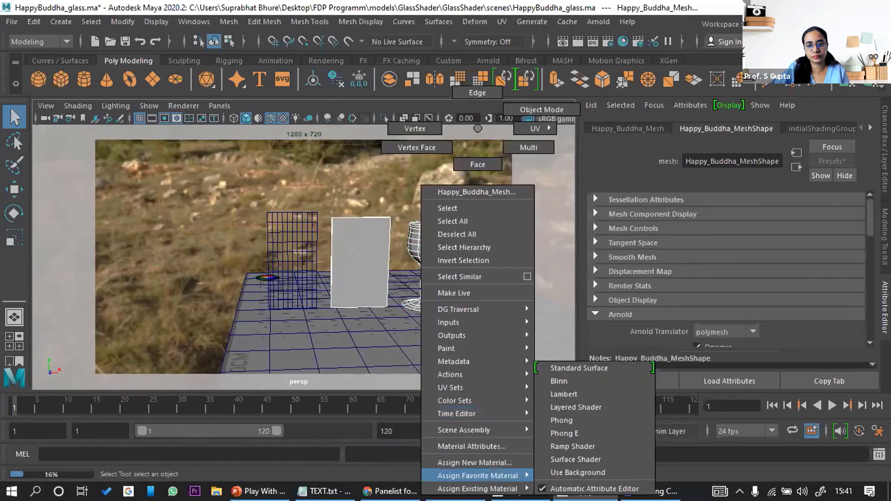
click(571, 433)
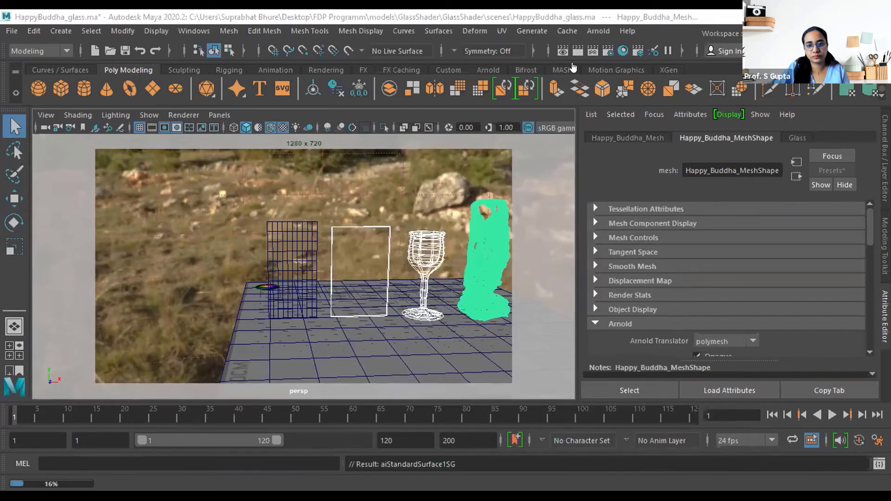
Reframe the scene so all four objects are in view, render the frame and inspect the glass objects in the render.
click(393, 335)
alt+drag(394, 335, 380, 356)
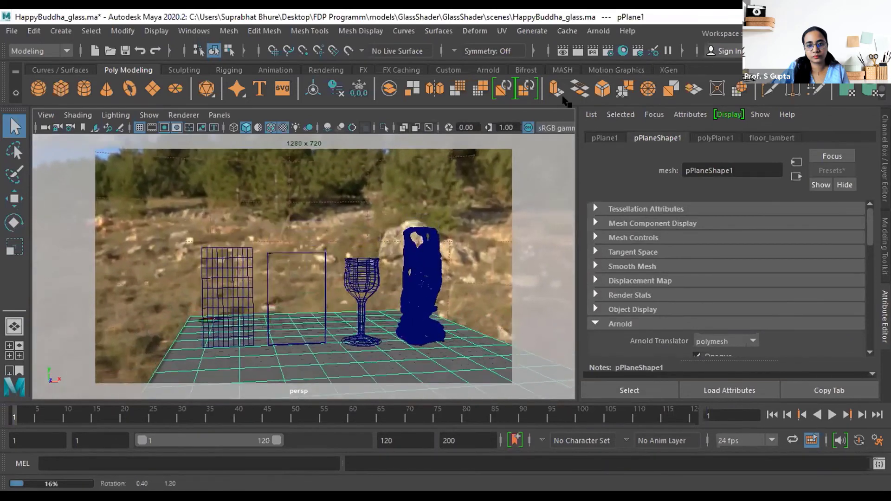
click(578, 51)
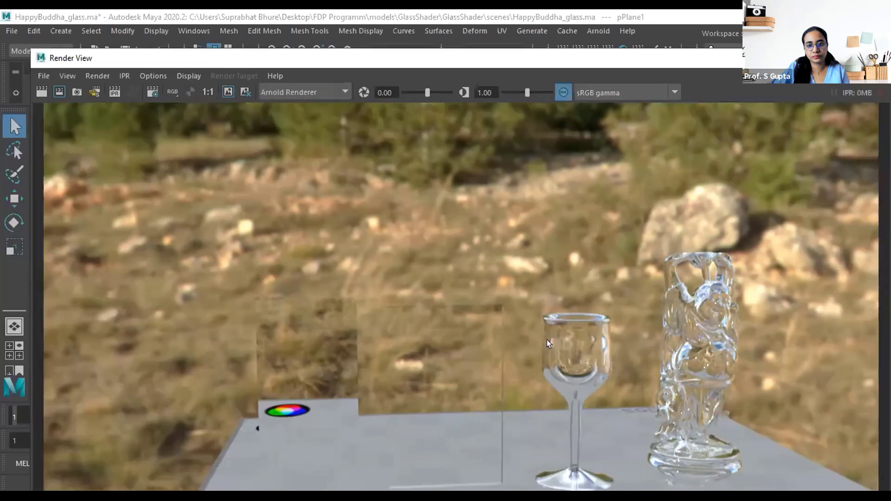
scroll(546, 340, down, 3)
scroll(581, 360, up, 3)
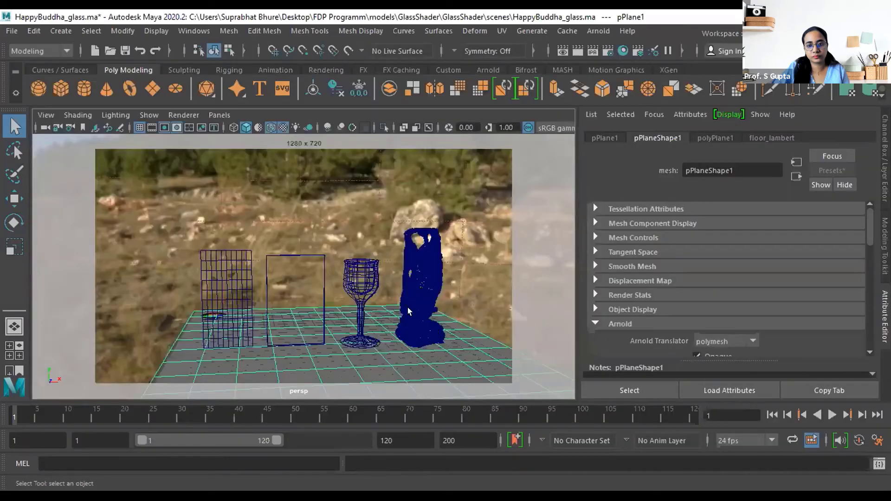
Select the upright cube panel and review the specular and transmission settings of its Glass material.
click(408, 311)
alt+drag(408, 310, 312, 328)
click(421, 284)
scroll(421, 285, up, 5)
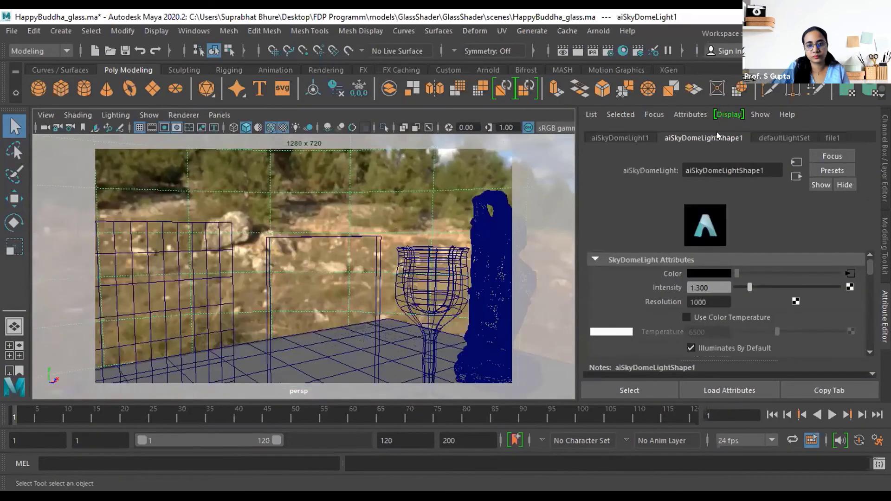
click(717, 135)
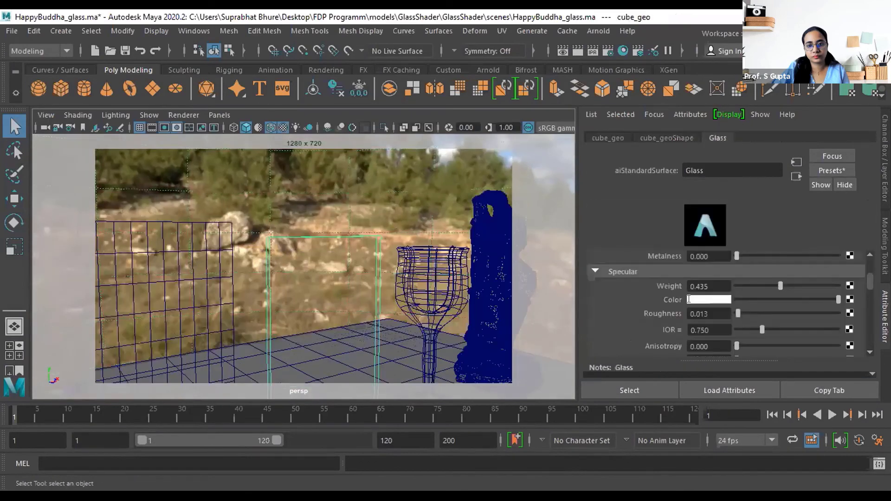
scroll(689, 299, down, 5)
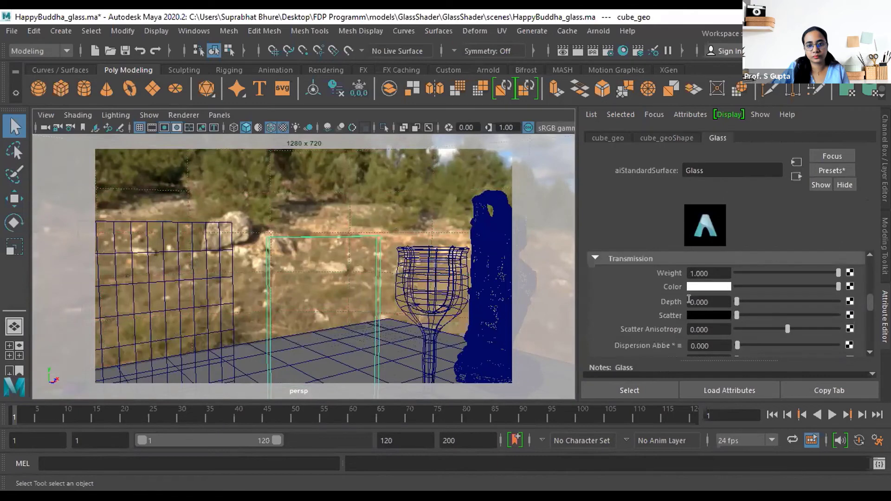
scroll(688, 299, down, 3)
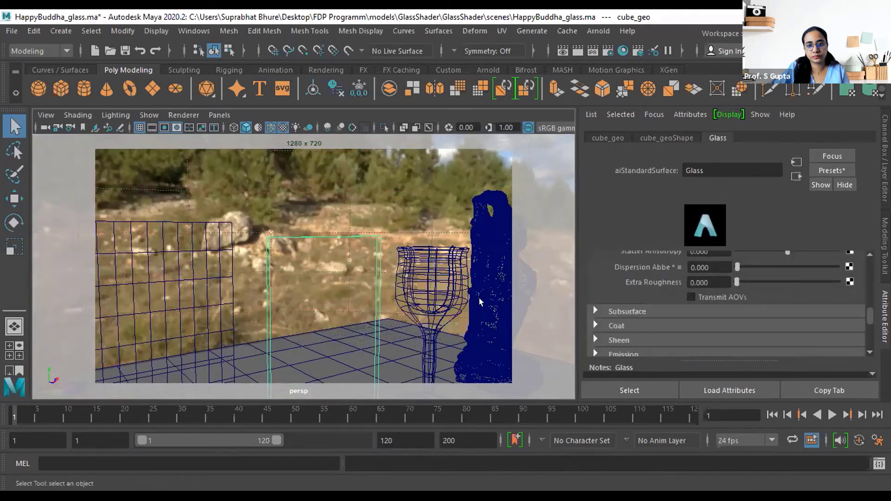
With the Buddha mesh selected, set its Glass material's specular IOR to 10 and raise it to 20.
alt+right_drag(374, 331, 342, 314)
scroll(413, 306, down, 5)
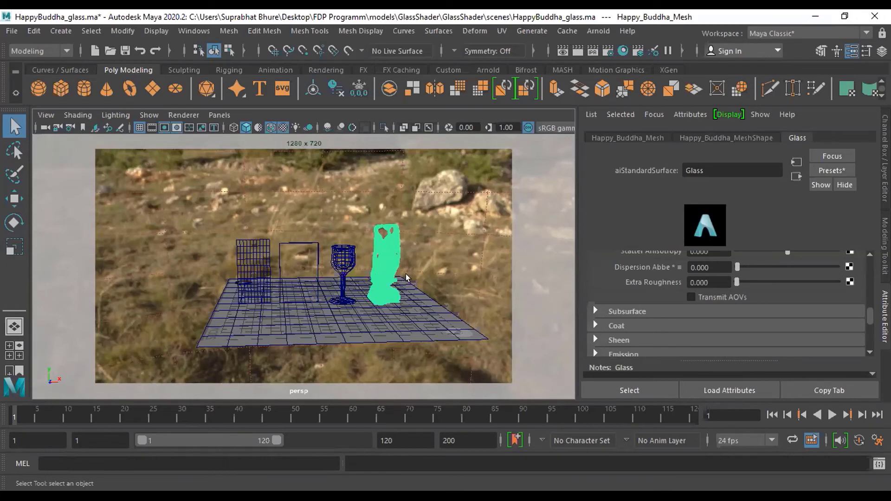
alt+drag(406, 277, 404, 294)
scroll(404, 294, up, 4)
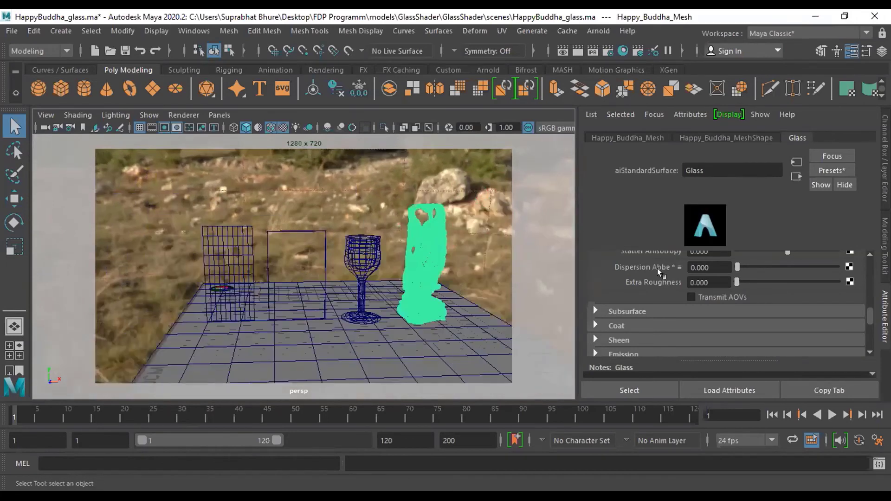
scroll(727, 317, up, 6)
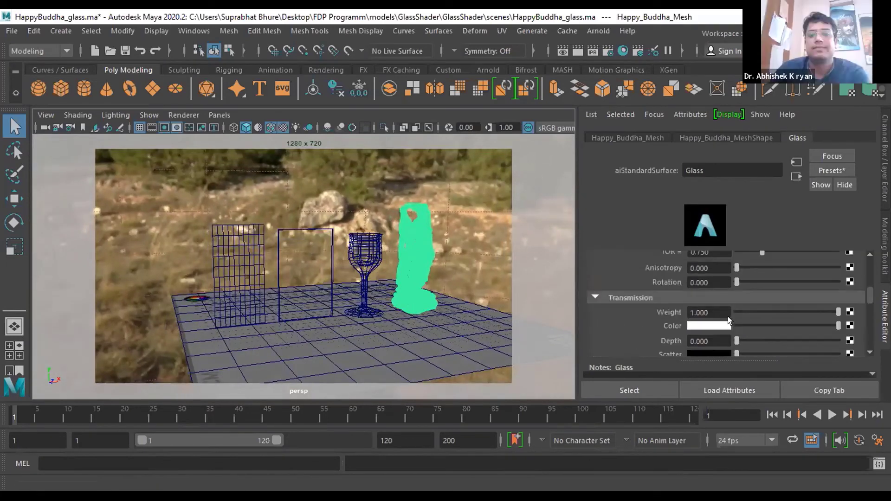
scroll(753, 330, down, 2)
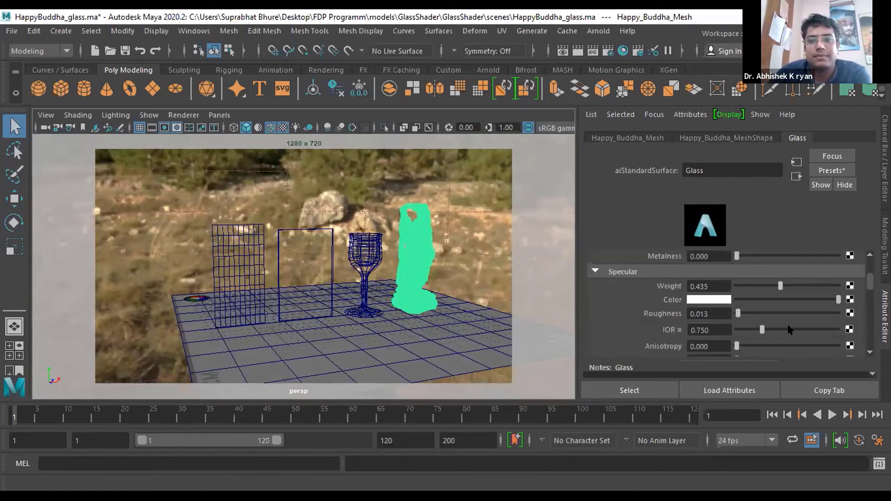
click(708, 330)
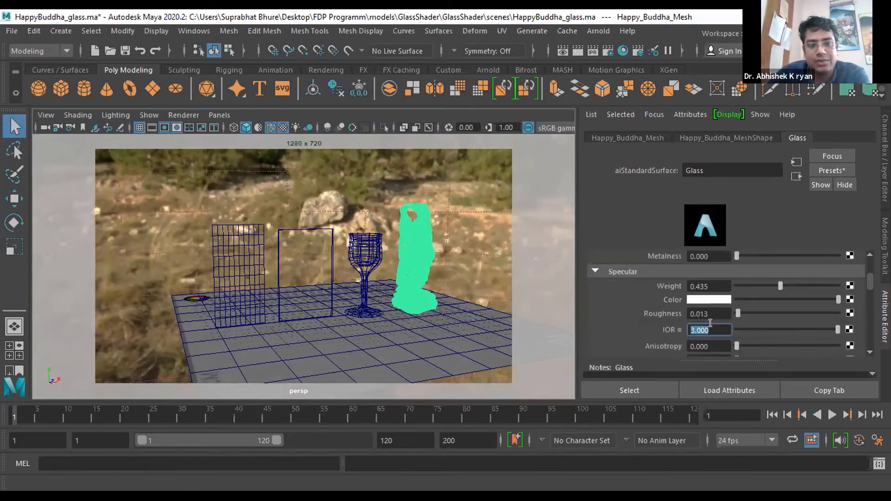
text(10)
key(Return)
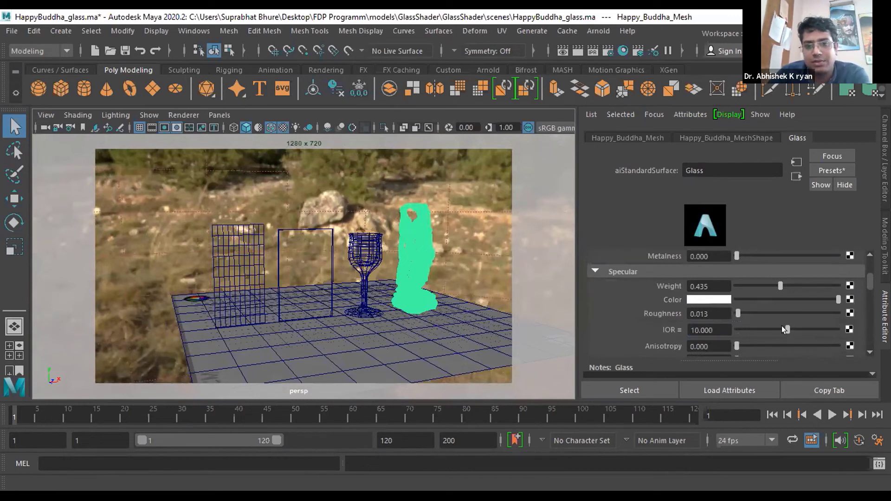
click(726, 329)
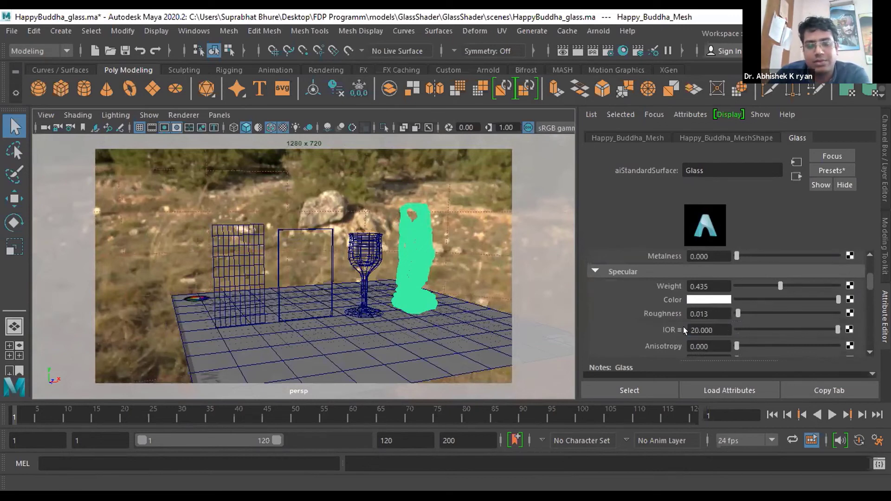
text(20)
key(Return)
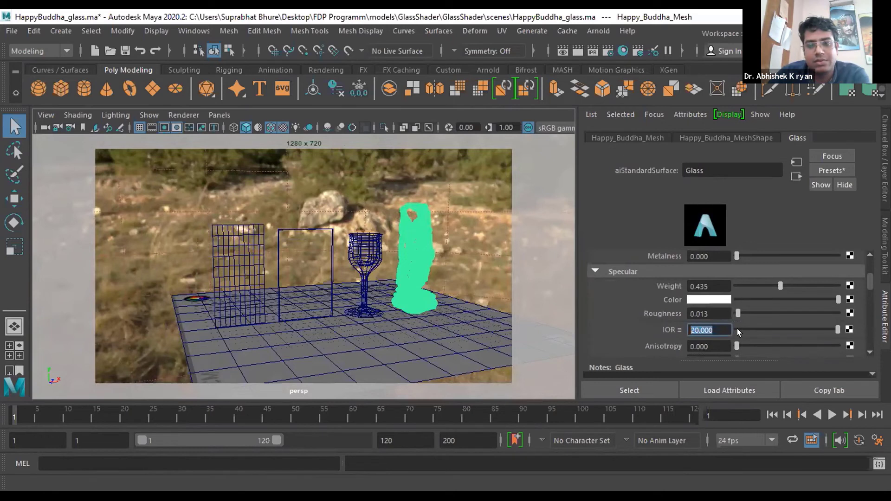